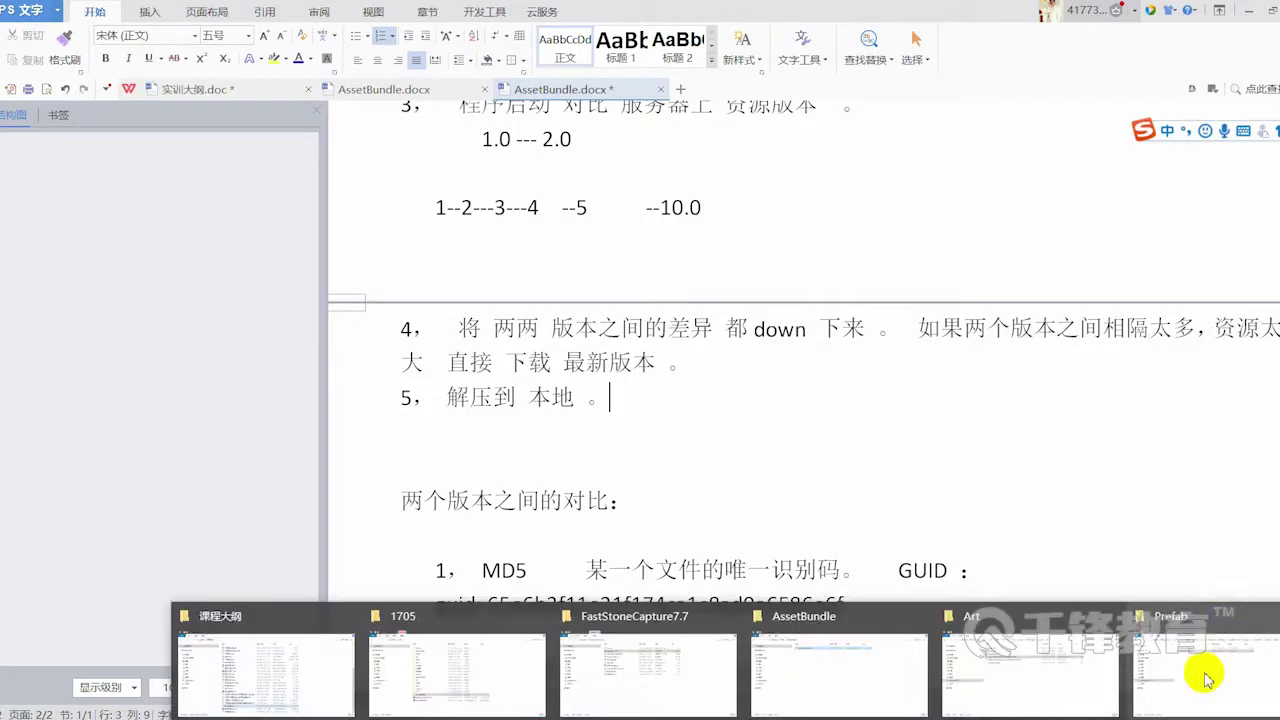
Bring the Prefab folder Explorer window in front of the AssetBundle notes
{"action": "left_click", "coordinate": [1207, 679]}
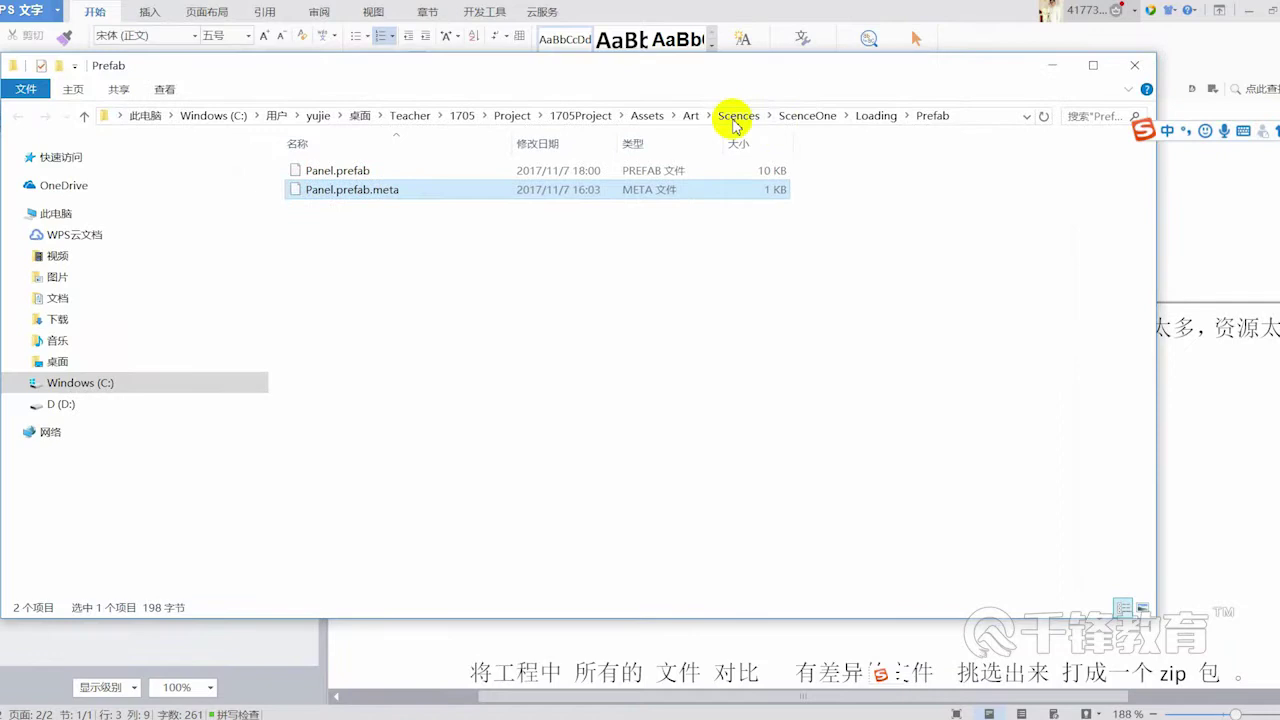
{"action": "left_click", "coordinate": [691, 116]}
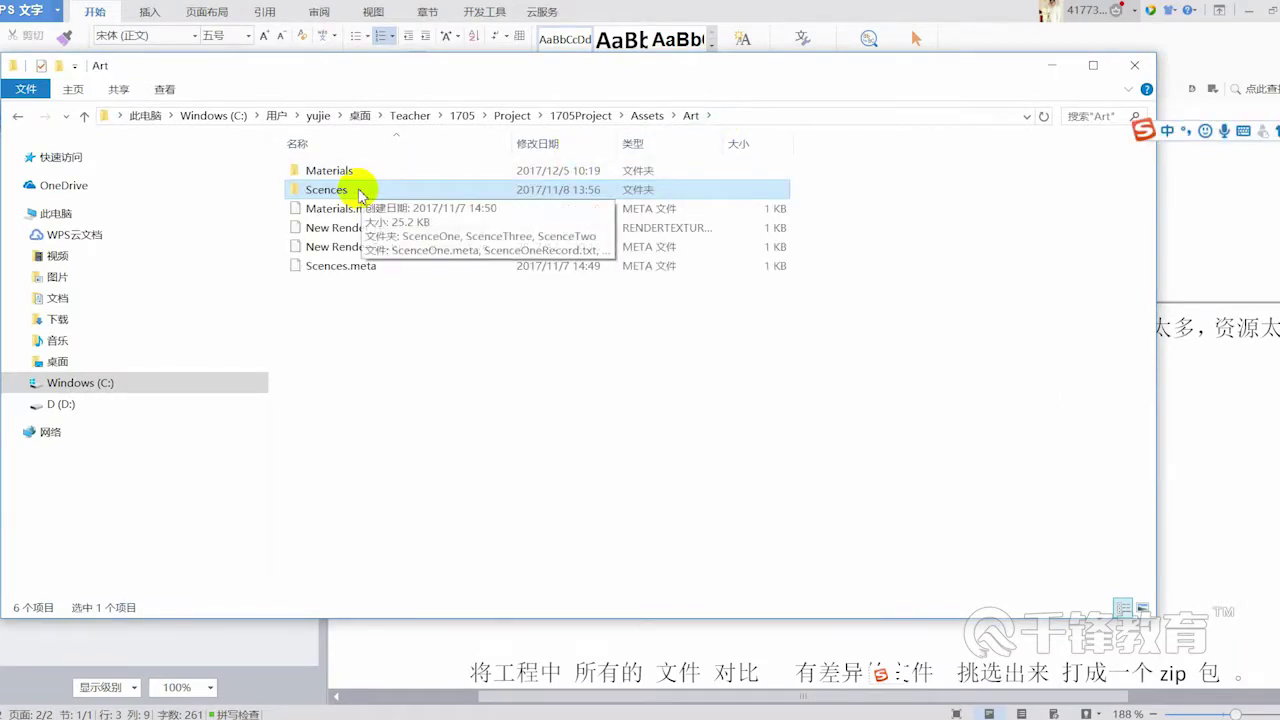
{"action": "mouse_move", "coordinate": [714, 68]}
{"action": "left_mouse_down"}
{"action": "mouse_move", "coordinate": [777, 95]}
{"action": "mouse_move", "coordinate": [802, 137]}
{"action": "left_mouse_up"}
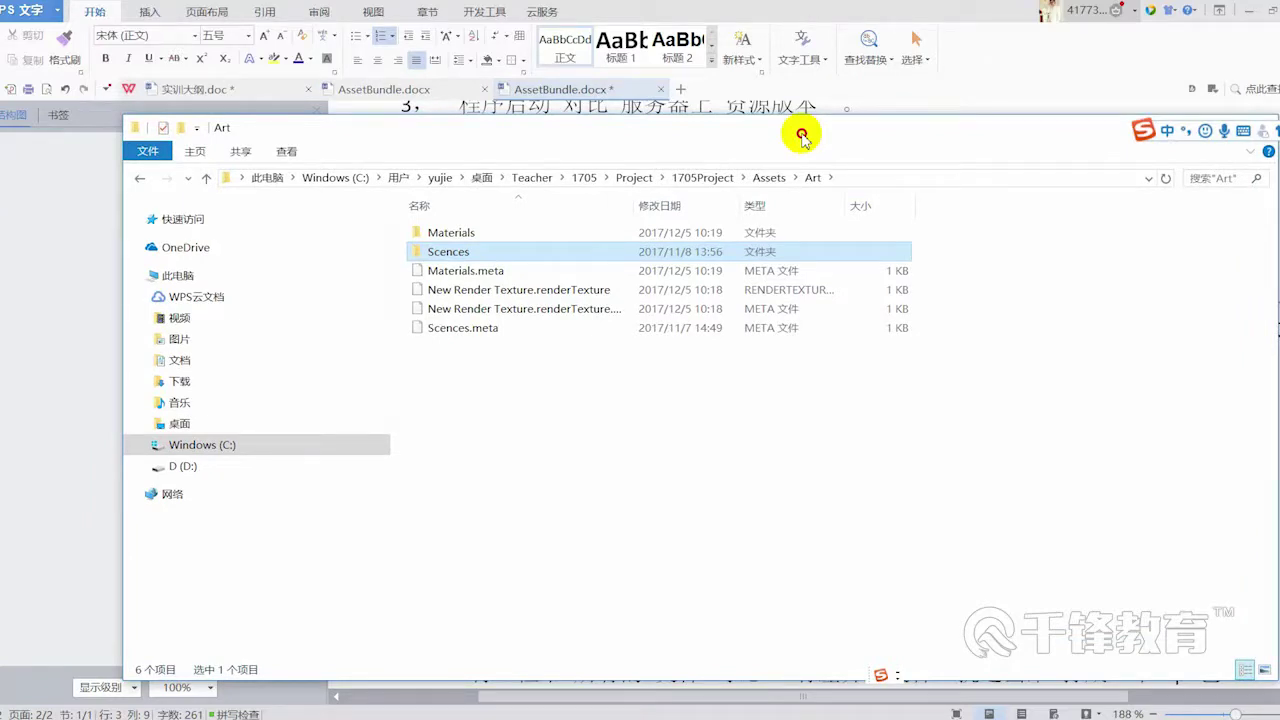
{"action": "left_click_drag", "start_coordinate": [802, 136], "coordinate": [789, 147]}
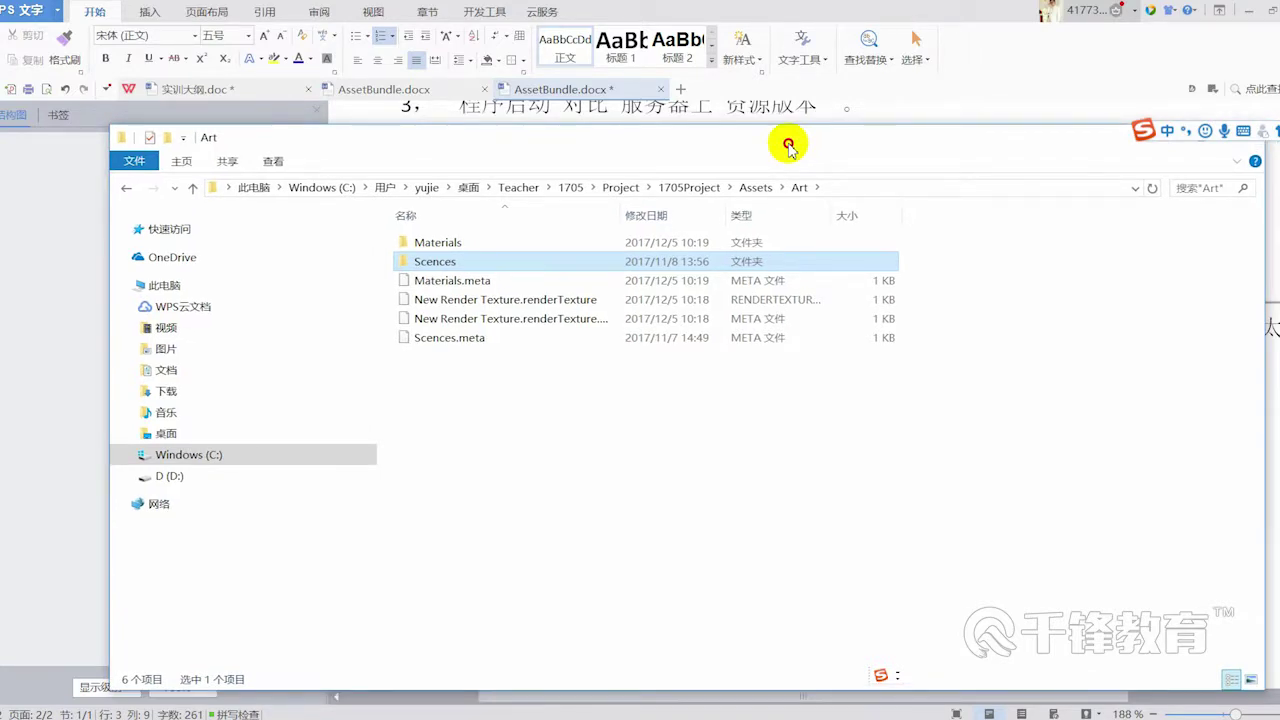
{"action": "left_click", "coordinate": [848, 190]}
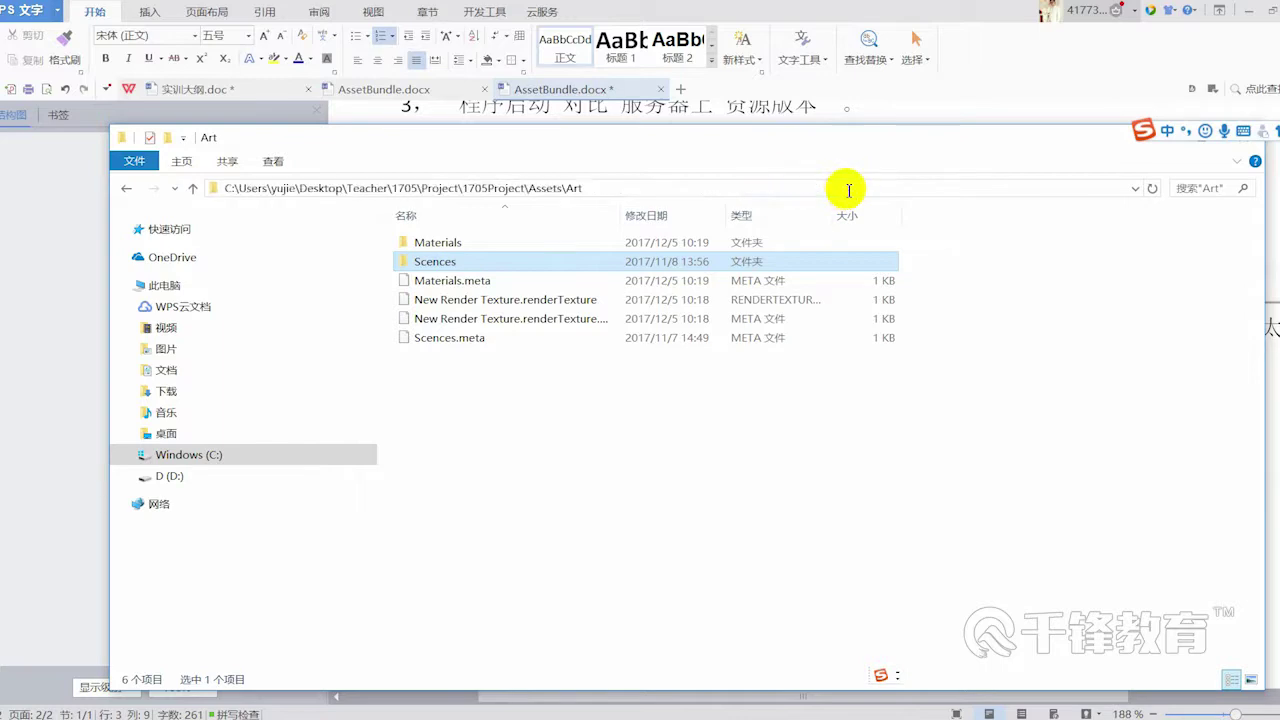
{"action": "left_click", "coordinate": [557, 386]}
{"action": "double_click", "coordinate": [465, 263]}
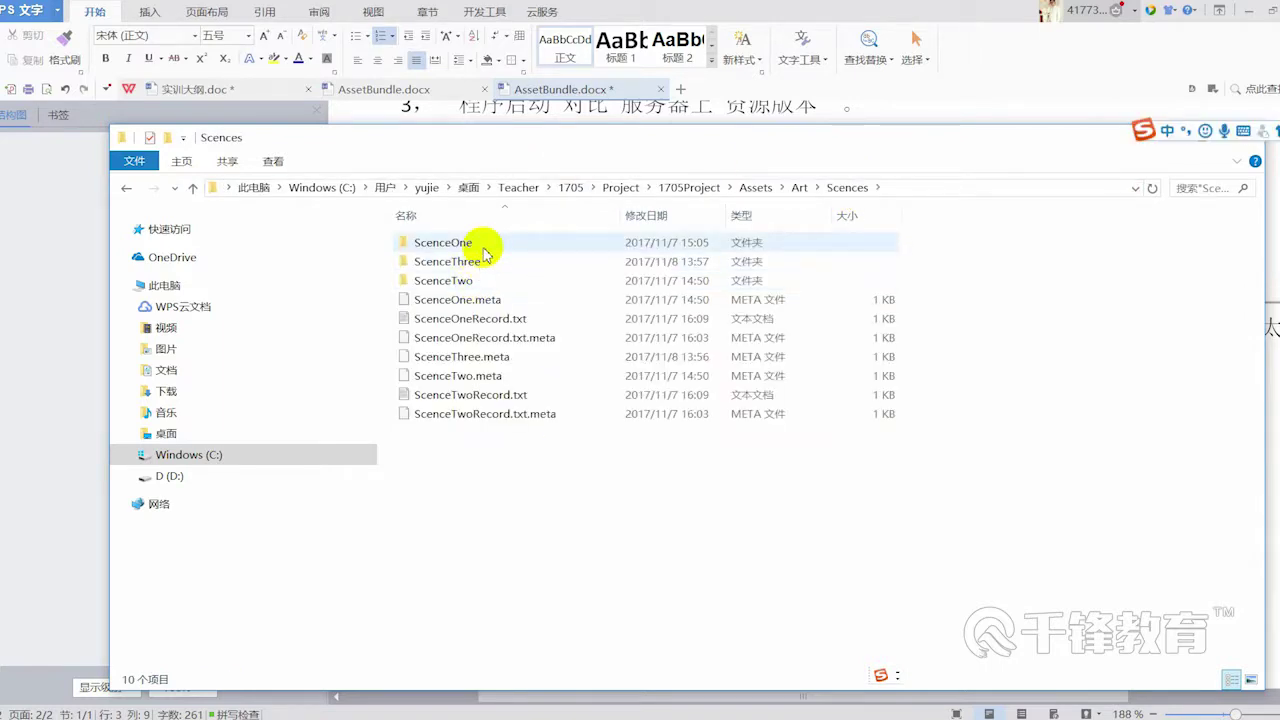
{"action": "double_click", "coordinate": [484, 248]}
{"action": "double_click", "coordinate": [485, 248]}
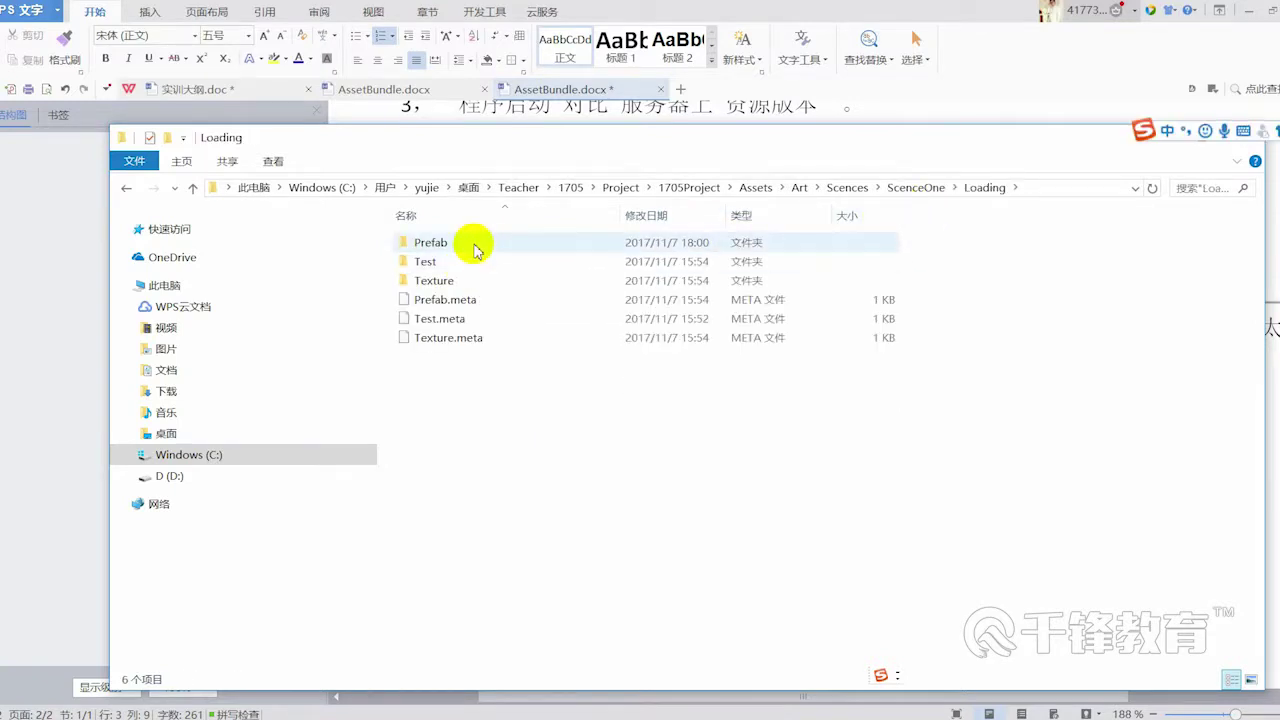
{"action": "left_click_drag", "start_coordinate": [942, 143], "coordinate": [946, 143]}
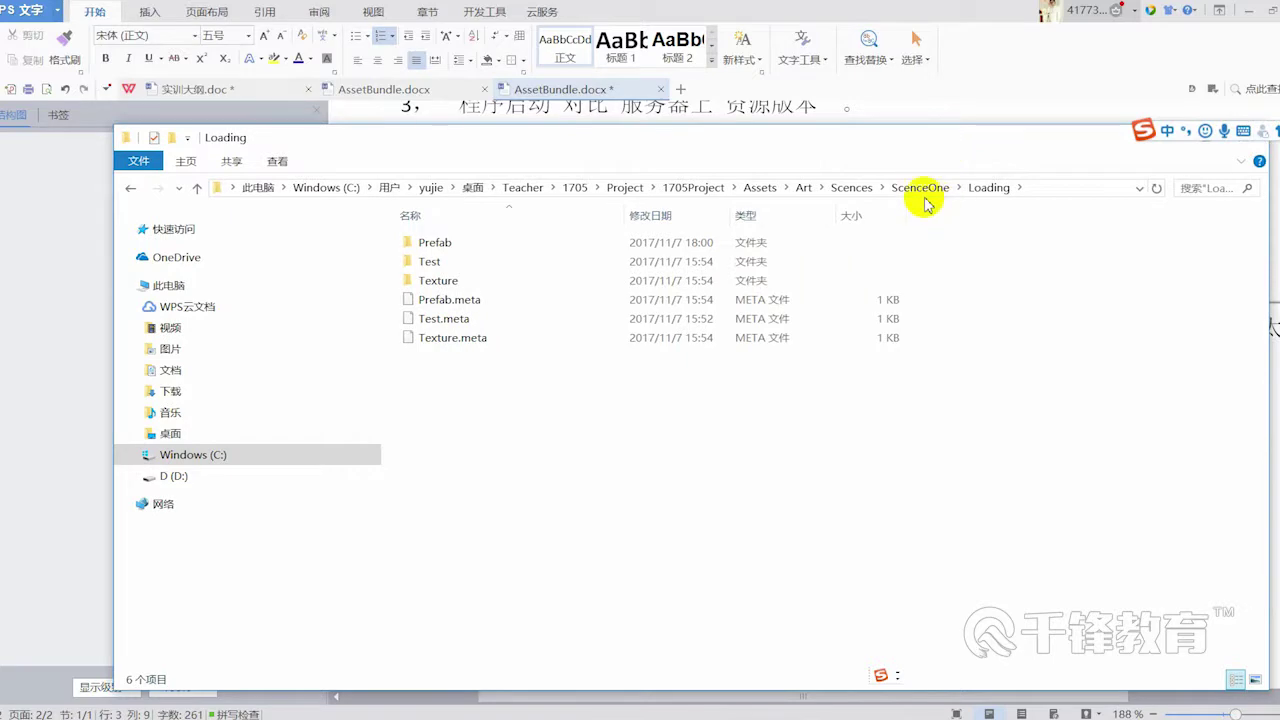
{"action": "double_click", "coordinate": [495, 244]}
{"action": "left_click", "coordinate": [522, 244]}
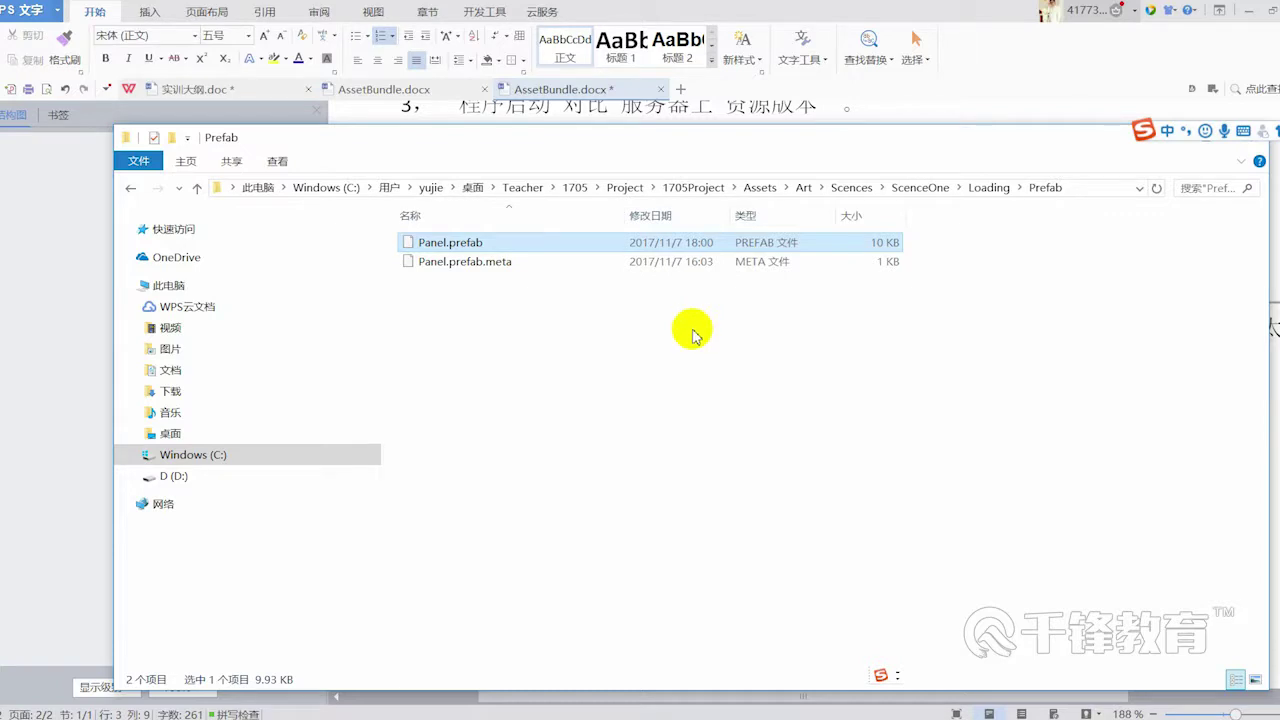
{"action": "left_click_drag", "start_coordinate": [1035, 131], "coordinate": [906, 158]}
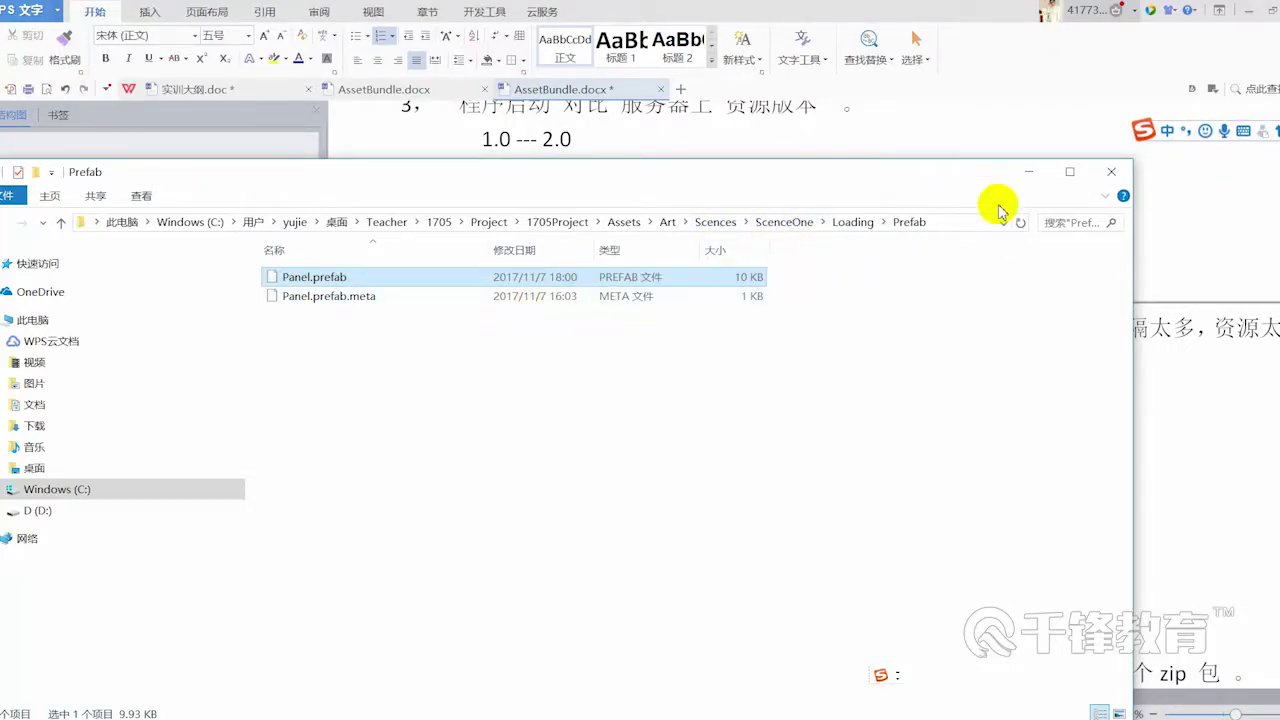
{"action": "left_click_drag", "start_coordinate": [970, 185], "coordinate": [980, 177]}
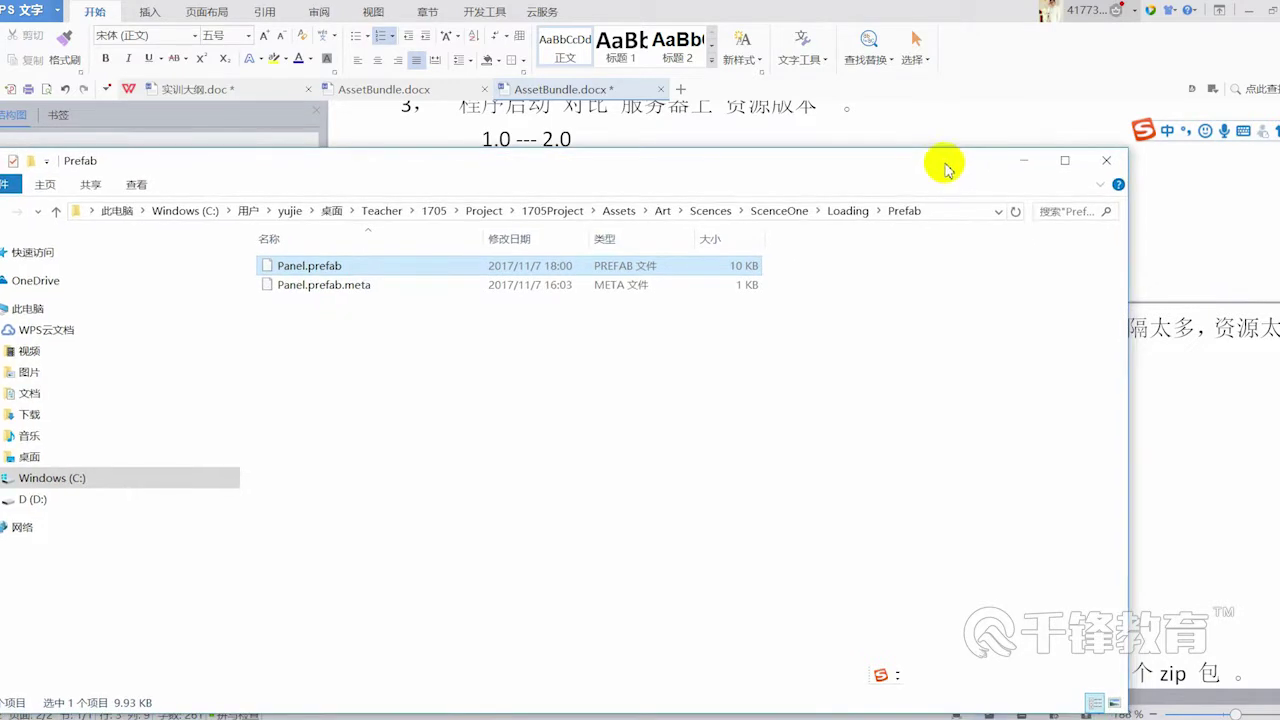
Return to the notes and highlight the MD5 … GUID line and the words '一个 zip 包'
{"action": "left_click", "coordinate": [1040, 165]}
{"action": "scroll", "coordinate": [900, 357], "scroll_direction": "down", "scroll_amount": 3}
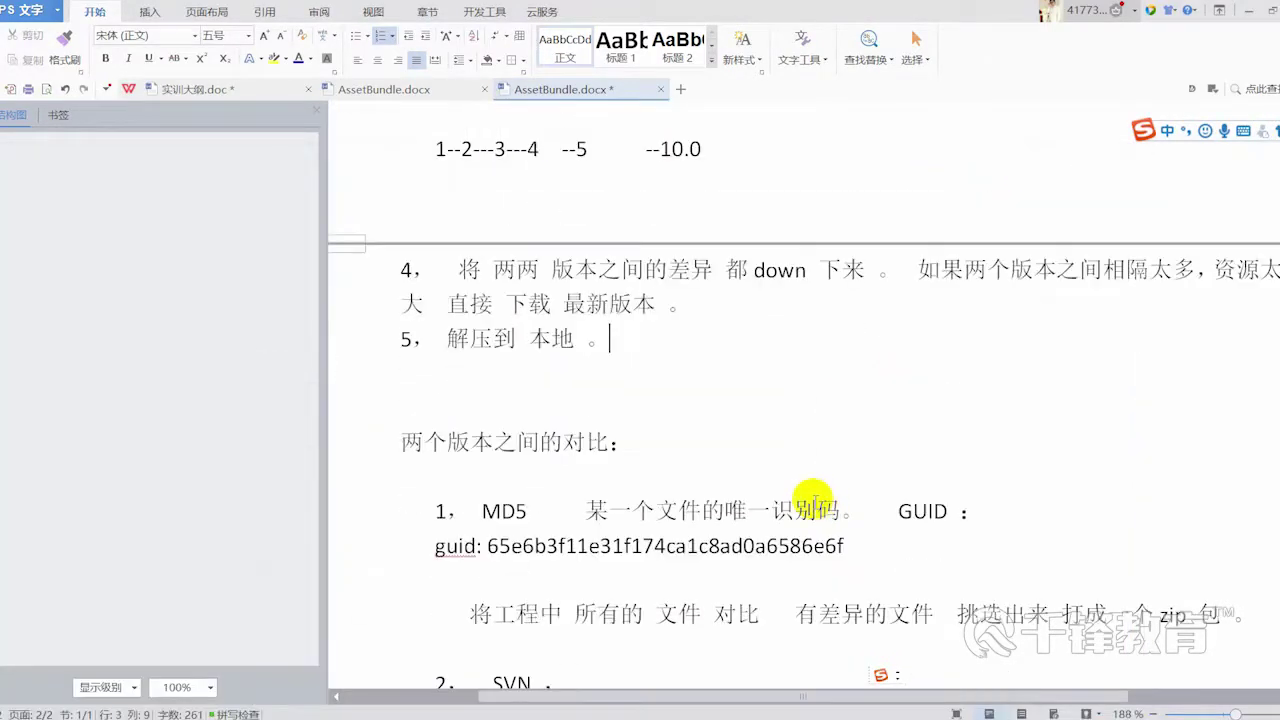
{"action": "scroll", "coordinate": [814, 500], "scroll_direction": "down", "scroll_amount": 3}
{"action": "scroll", "coordinate": [547, 382], "scroll_direction": "up", "scroll_amount": 1}
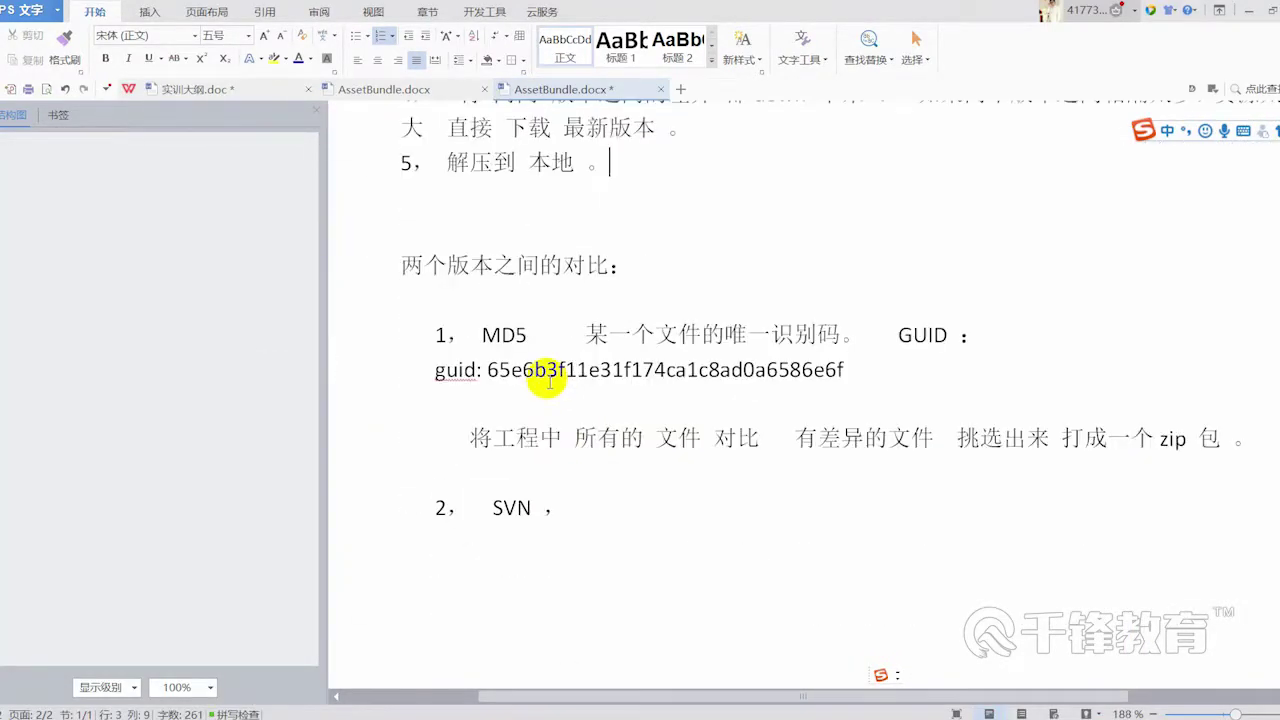
{"action": "left_click_drag", "start_coordinate": [480, 335], "coordinate": [586, 335]}
{"action": "left_click_drag", "start_coordinate": [660, 347], "coordinate": [980, 335]}
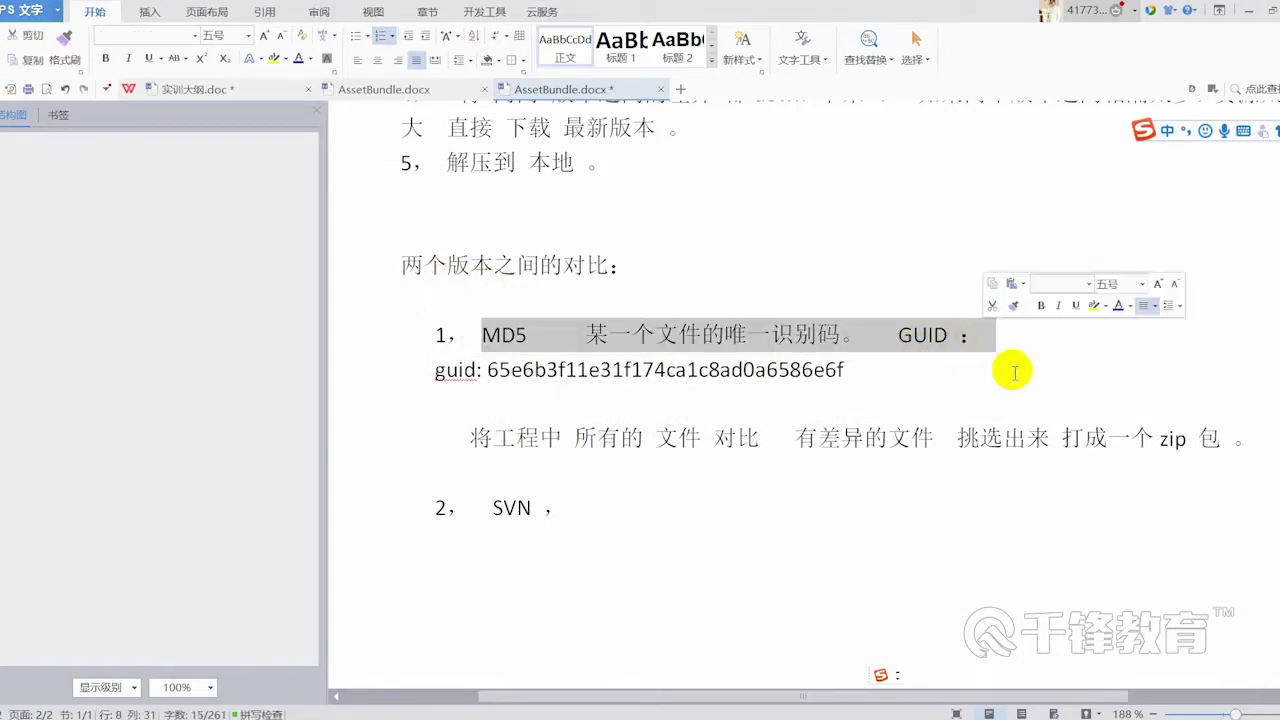
{"action": "left_click_drag", "start_coordinate": [1108, 438], "coordinate": [1250, 455]}
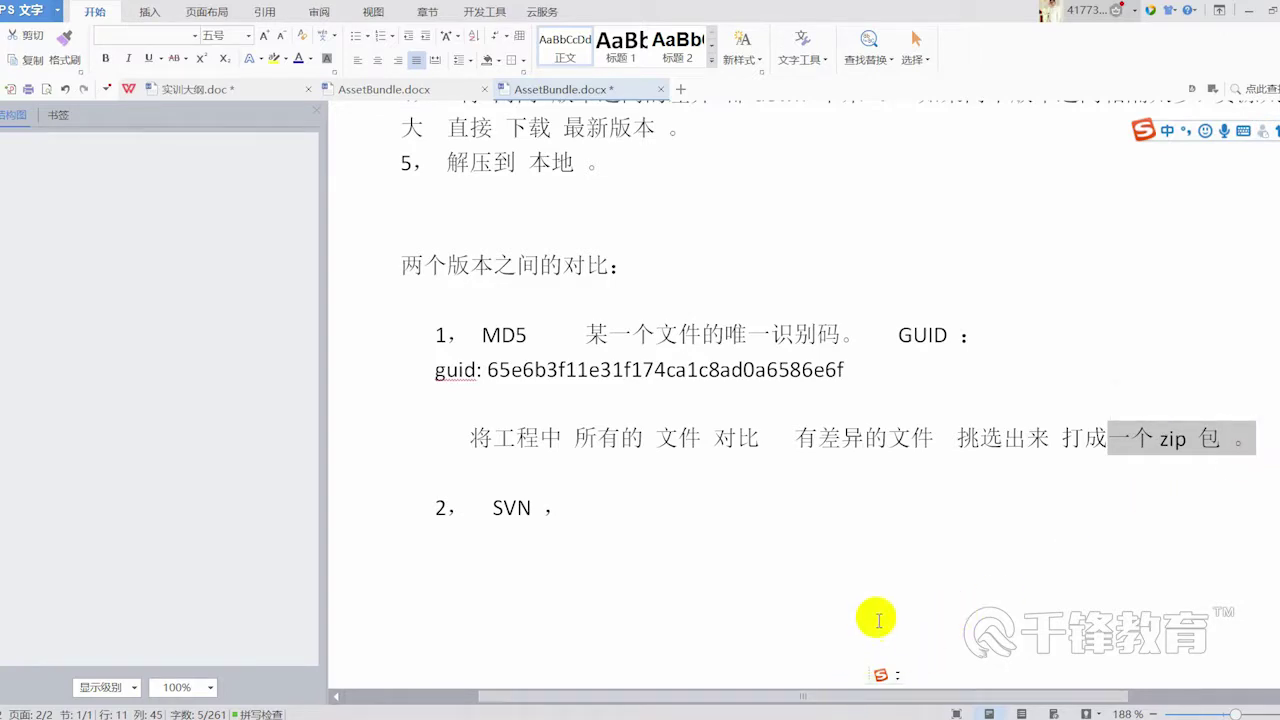
{"action": "scroll", "coordinate": [617, 425], "scroll_direction": "up", "scroll_amount": 2}
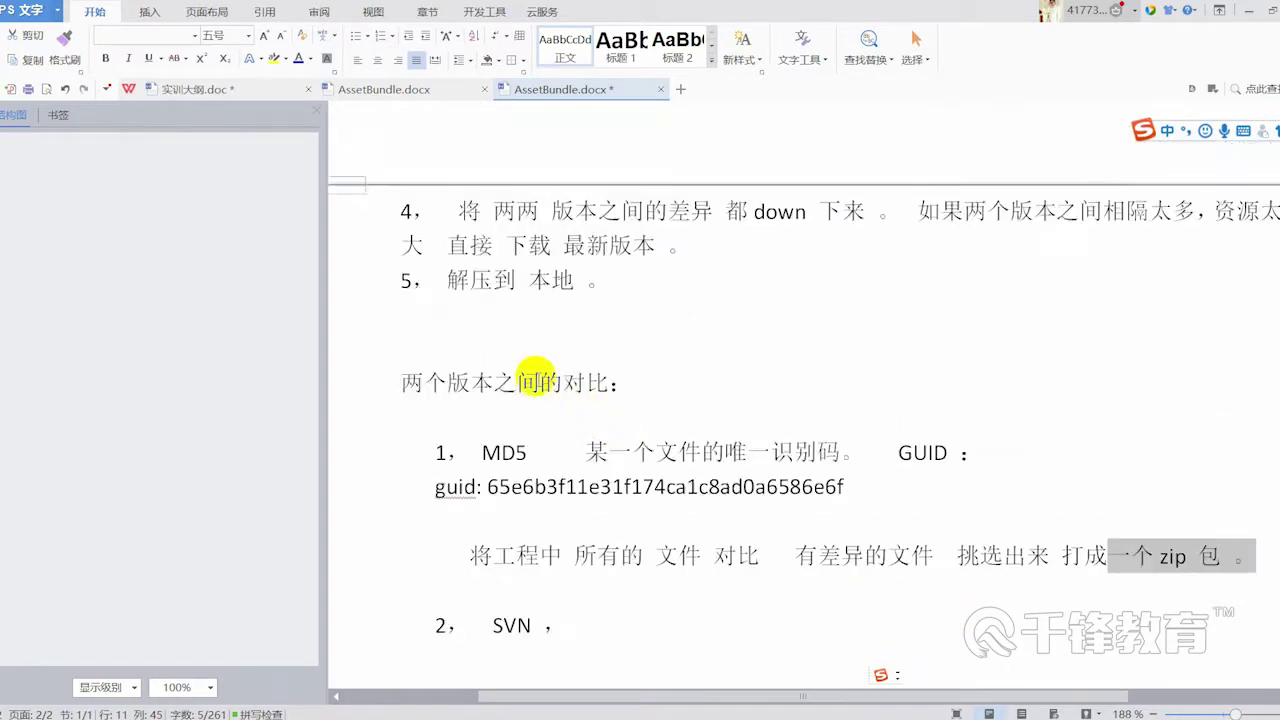
Append '将旧版本的 资源 给覆盖掉' after 本地 in step 5 and save the document
{"action": "left_click", "coordinate": [588, 281]}
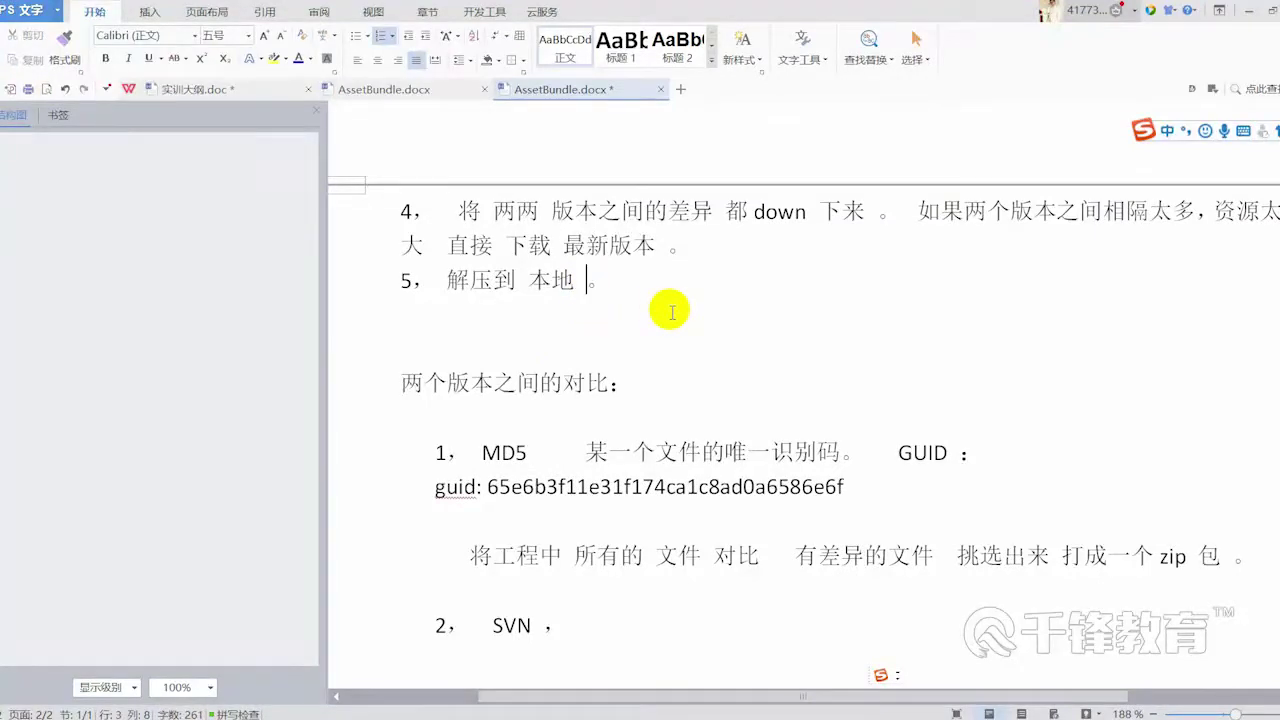
{"action": "type", "text": "jiang"}
{"action": "key", "text": "space"}
{"action": "type", "text": "jiu"}
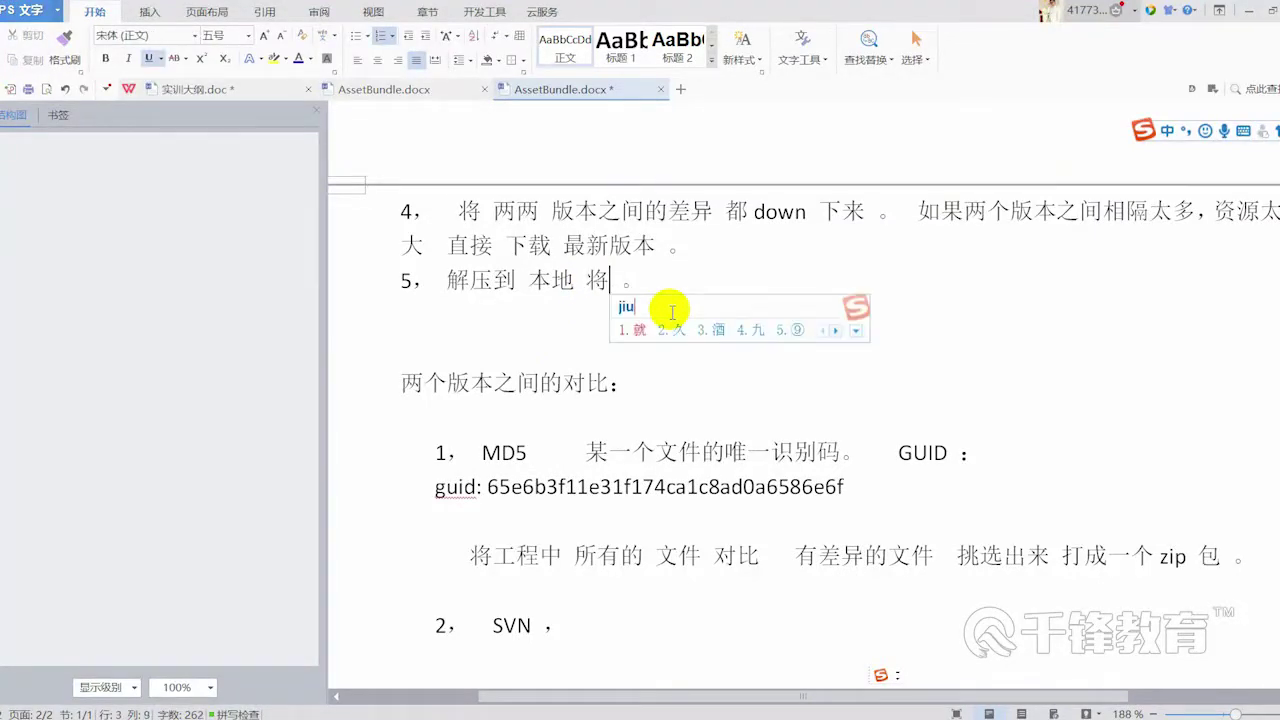
{"action": "type", "text": "banben"}
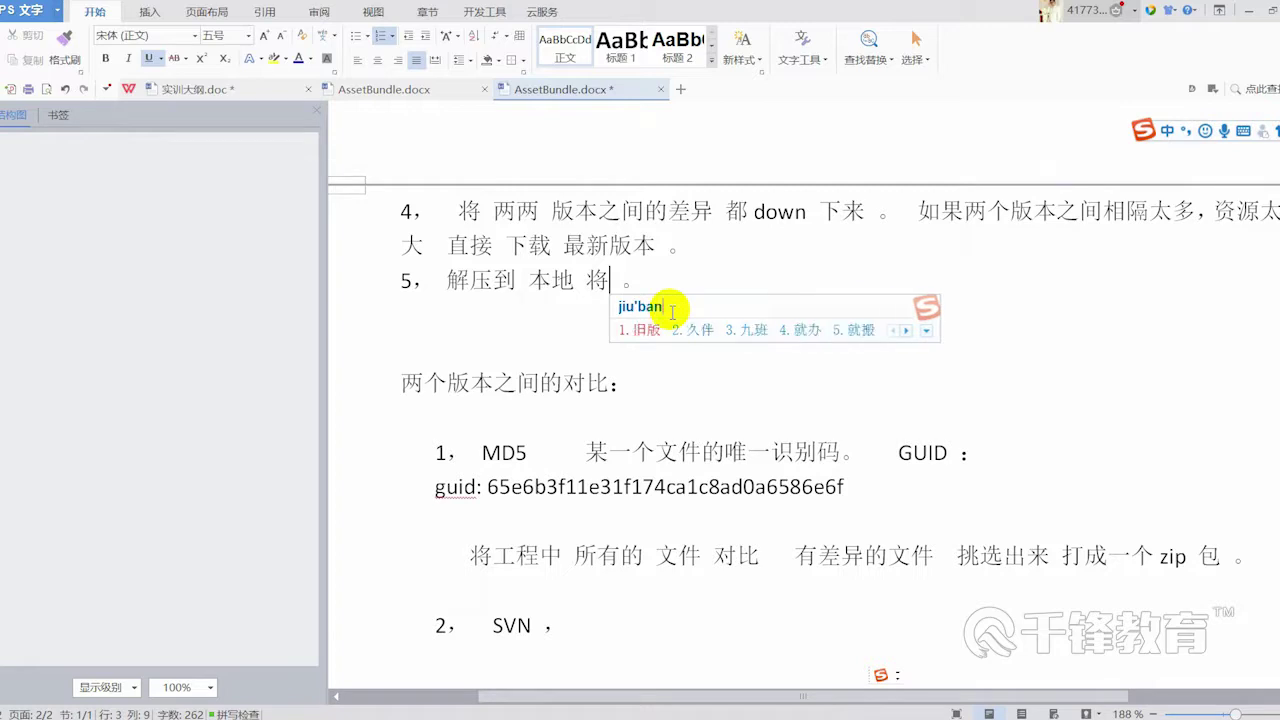
{"action": "key", "text": "space"}
{"action": "type", "text": "de"}
{"action": "key", "text": "space"}
{"action": "key", "text": "space"}
{"action": "type", "text": "ziyuan"}
{"action": "key", "text": "space"}
{"action": "key", "text": "space"}
{"action": "type", "text": "gei"}
{"action": "key", "text": "space"}
{"action": "key", "text": "space"}
{"action": "type", "text": "fugai"}
{"action": "key", "text": "space"}
{"action": "type", "text": "diao"}
{"action": "key", "text": "space"}
{"action": "key", "text": "space"}
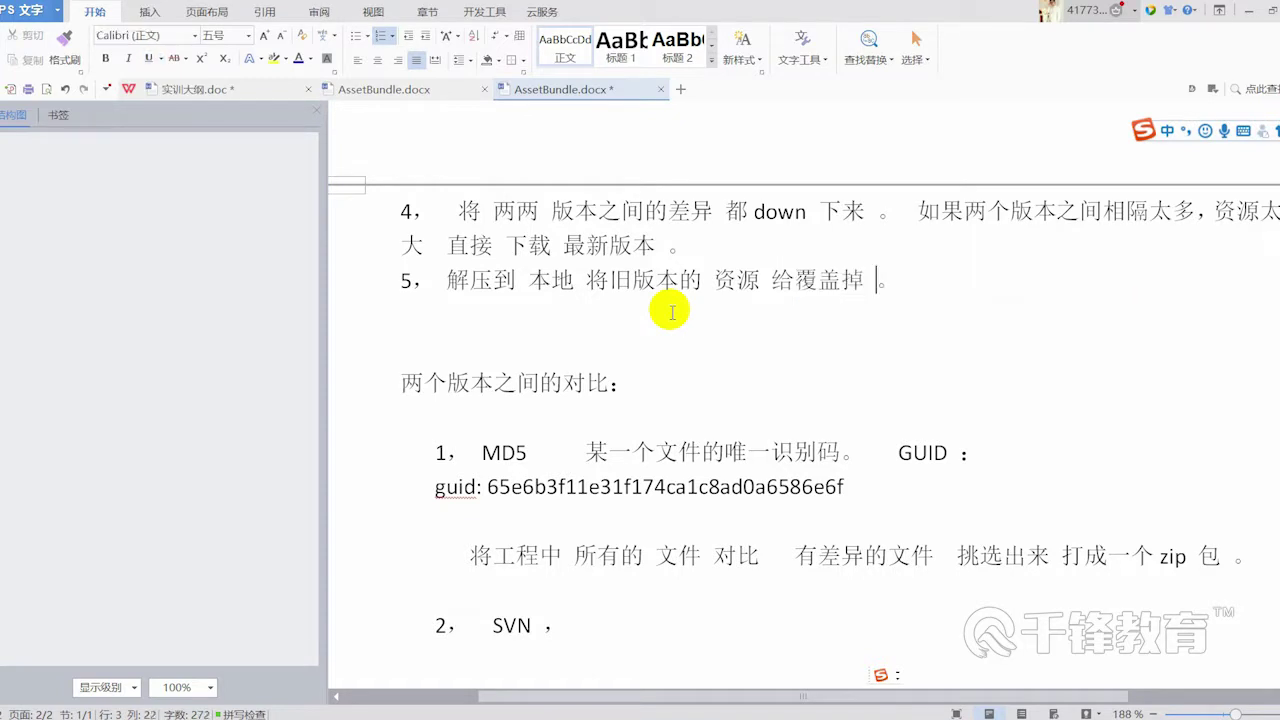
{"action": "key", "text": "ctrl+s"}
Add step 6 reading '加载的时候 加载最新的资源 。' and select its text
{"action": "scroll", "coordinate": [703, 360], "scroll_direction": "down", "scroll_amount": 1}
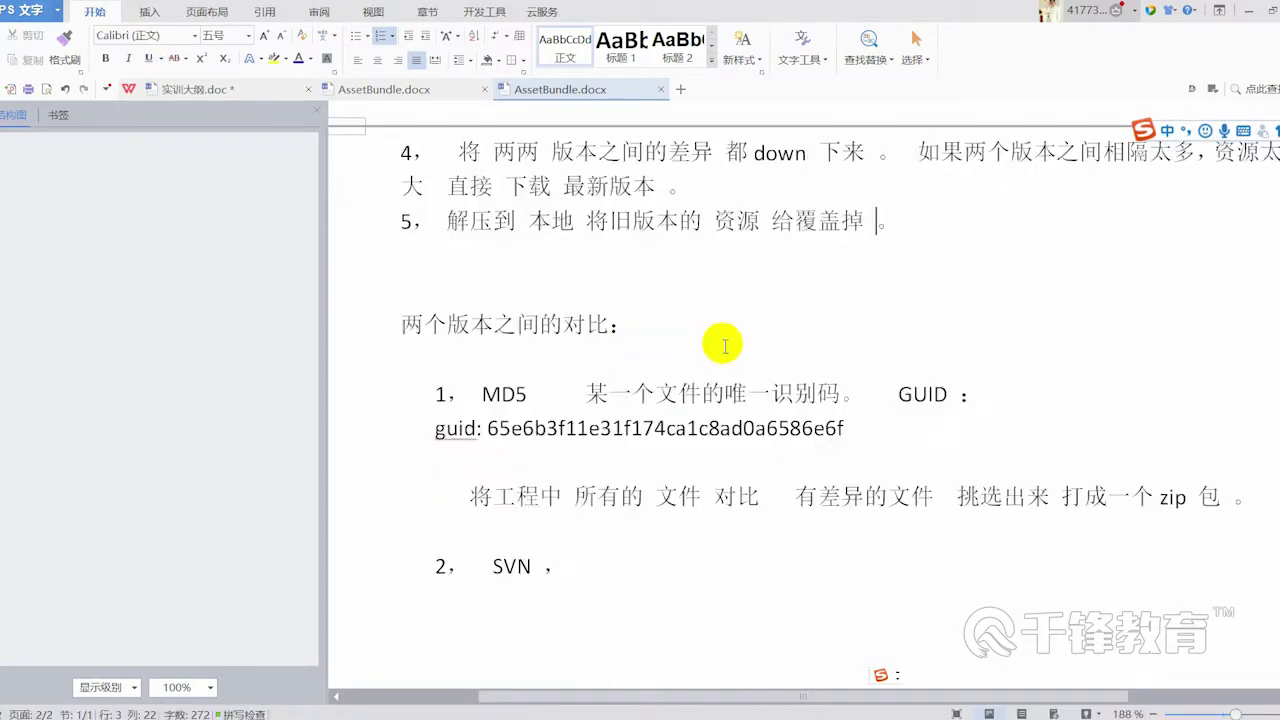
{"action": "scroll", "coordinate": [734, 437], "scroll_direction": "down", "scroll_amount": 1}
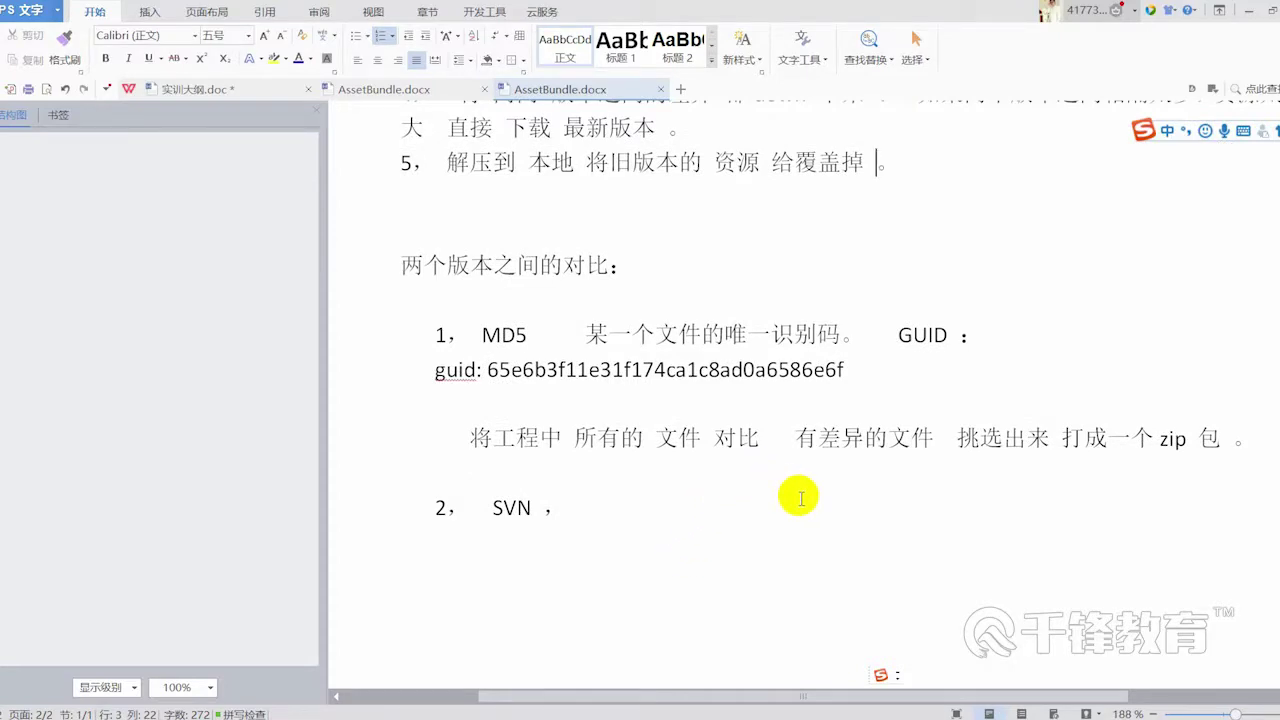
{"action": "key", "text": "Return"}
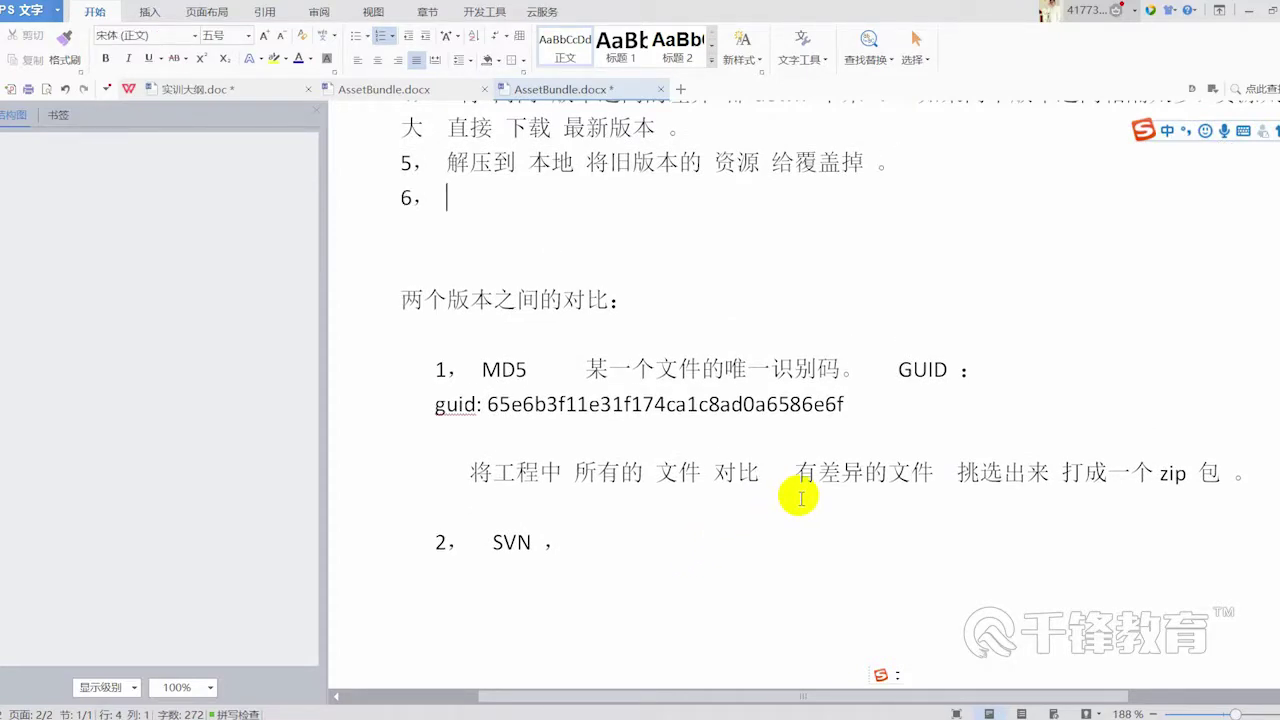
{"action": "type", "text": "加载的时候  "}
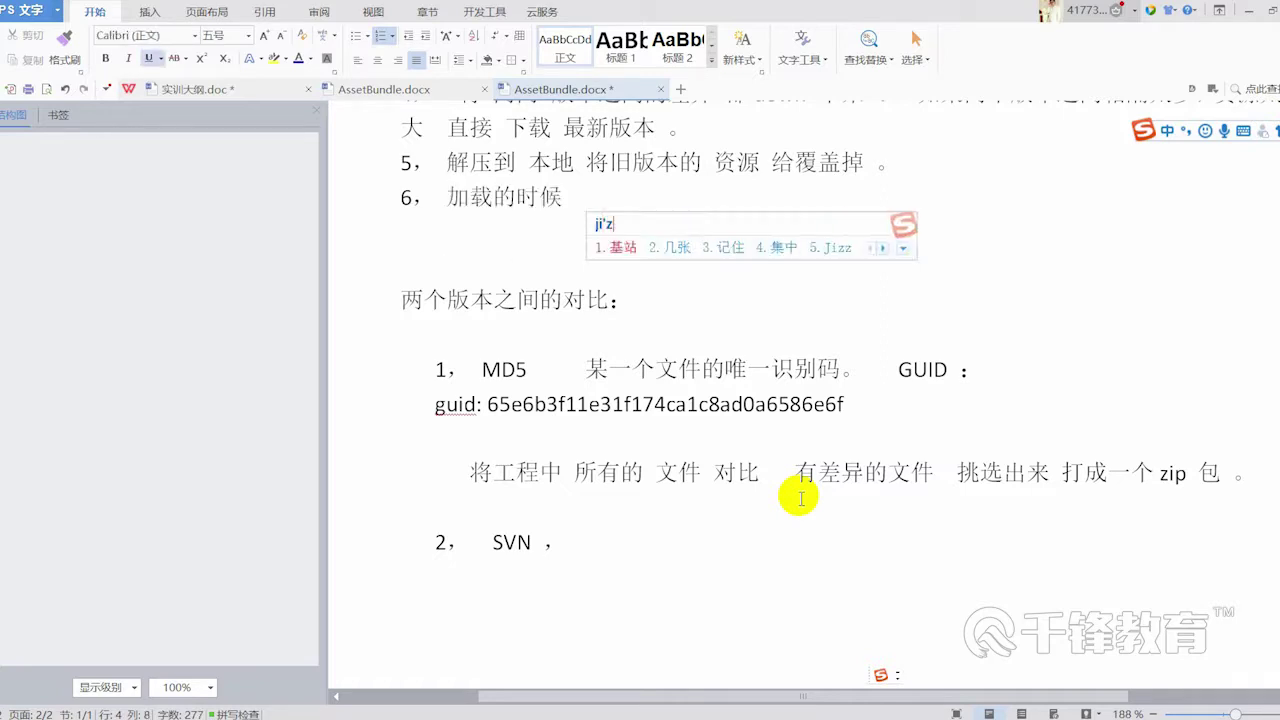
{"action": "type", "text": "加载"}
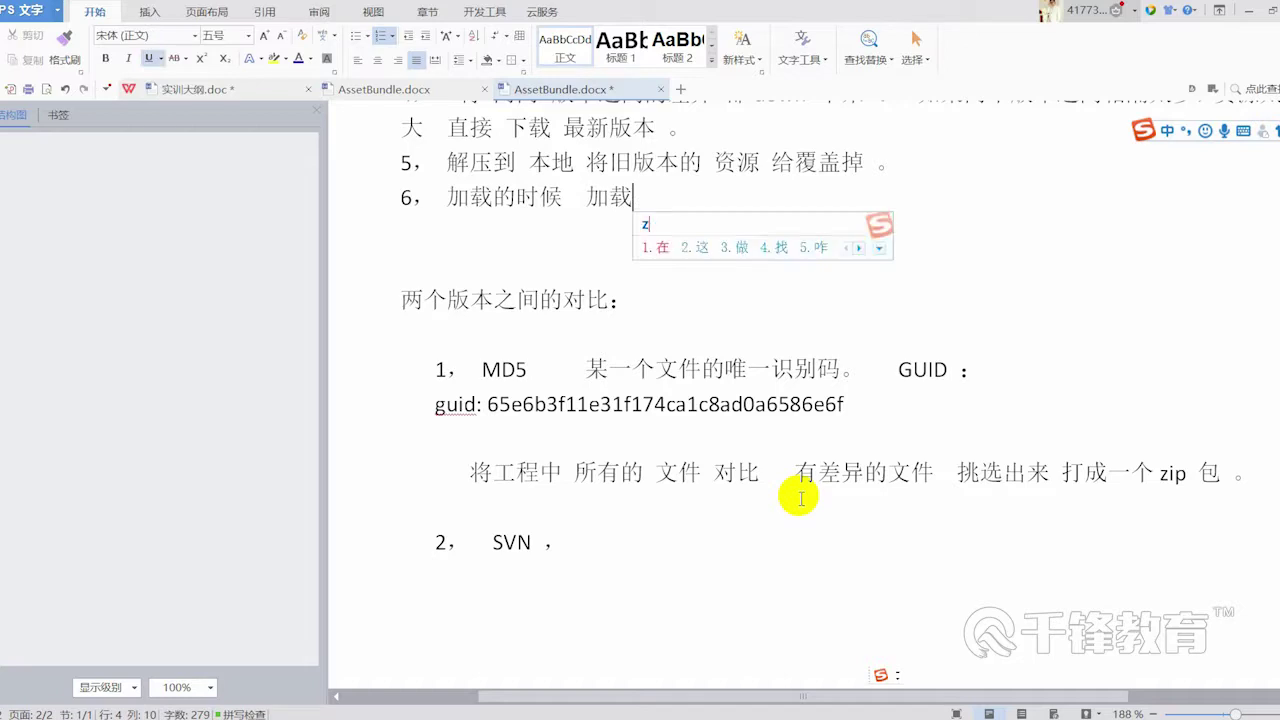
{"action": "type", "text": "最新的"}
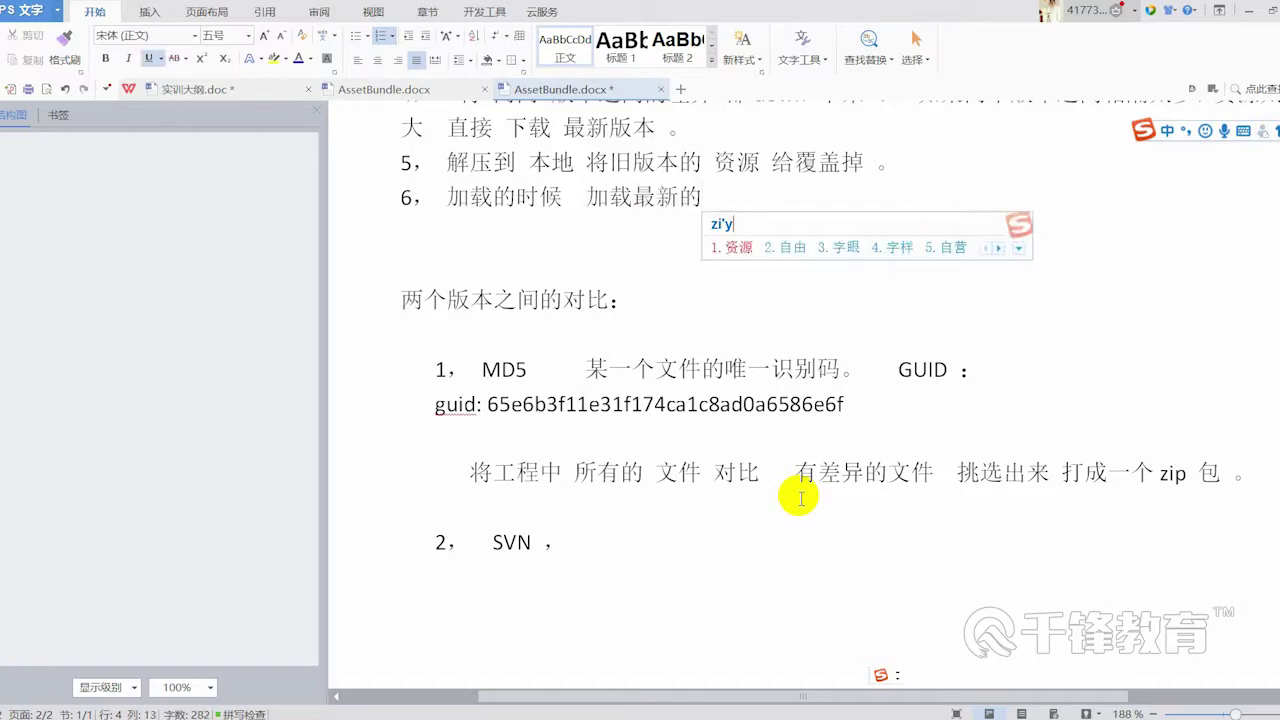
{"action": "type", "text": "资源 。"}
{"action": "scroll", "coordinate": [800, 497], "scroll_direction": "up", "scroll_amount": 1}
{"action": "scroll", "coordinate": [743, 491], "scroll_direction": "up", "scroll_amount": 1}
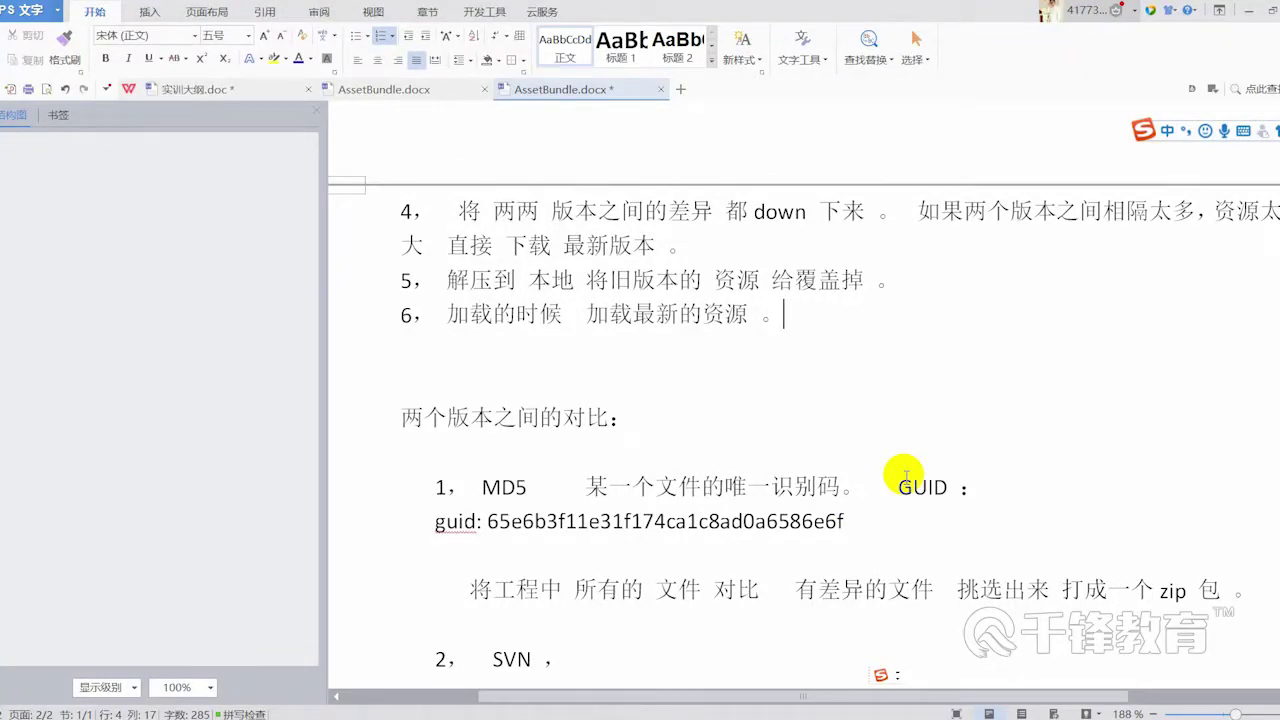
{"action": "left_click", "coordinate": [470, 314], "text": "shift"}
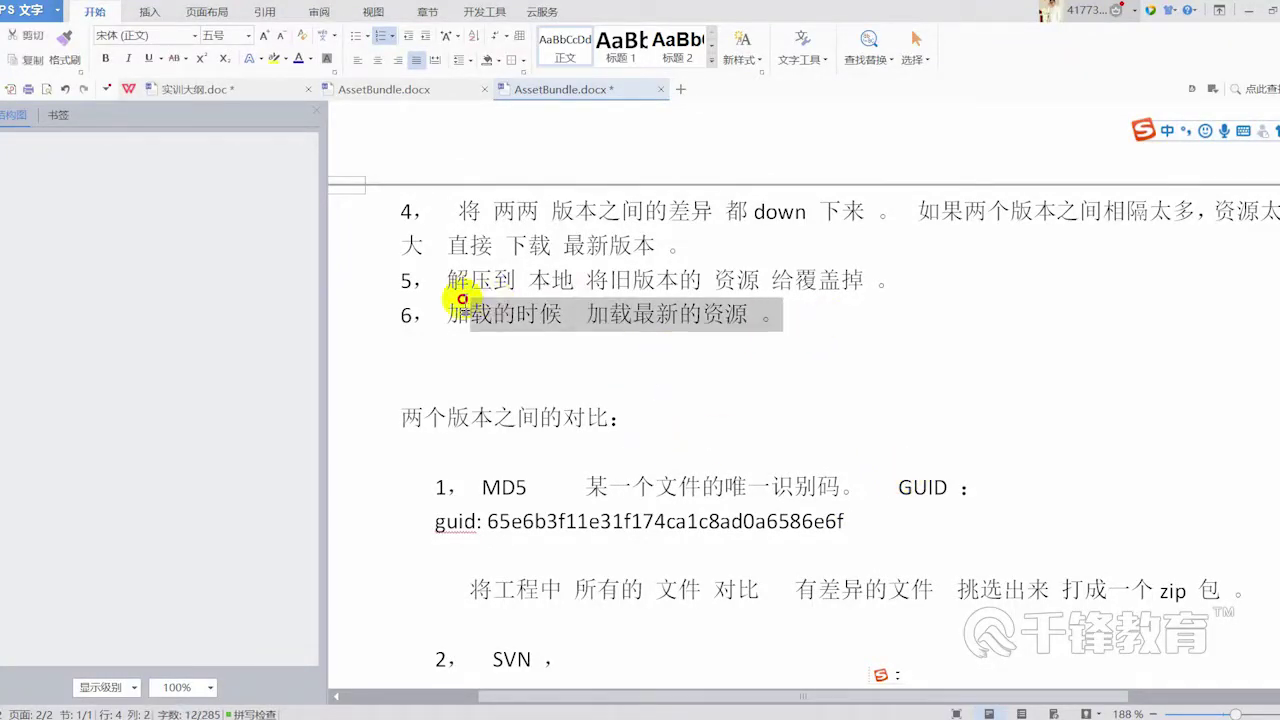
Add the line '用 SVN 命令方式 对比' under the SVN comparison item
{"action": "scroll", "coordinate": [666, 363], "scroll_direction": "down", "scroll_amount": 2}
{"action": "scroll", "coordinate": [606, 526], "scroll_direction": "down", "scroll_amount": 1}
{"action": "left_click", "coordinate": [615, 520]}
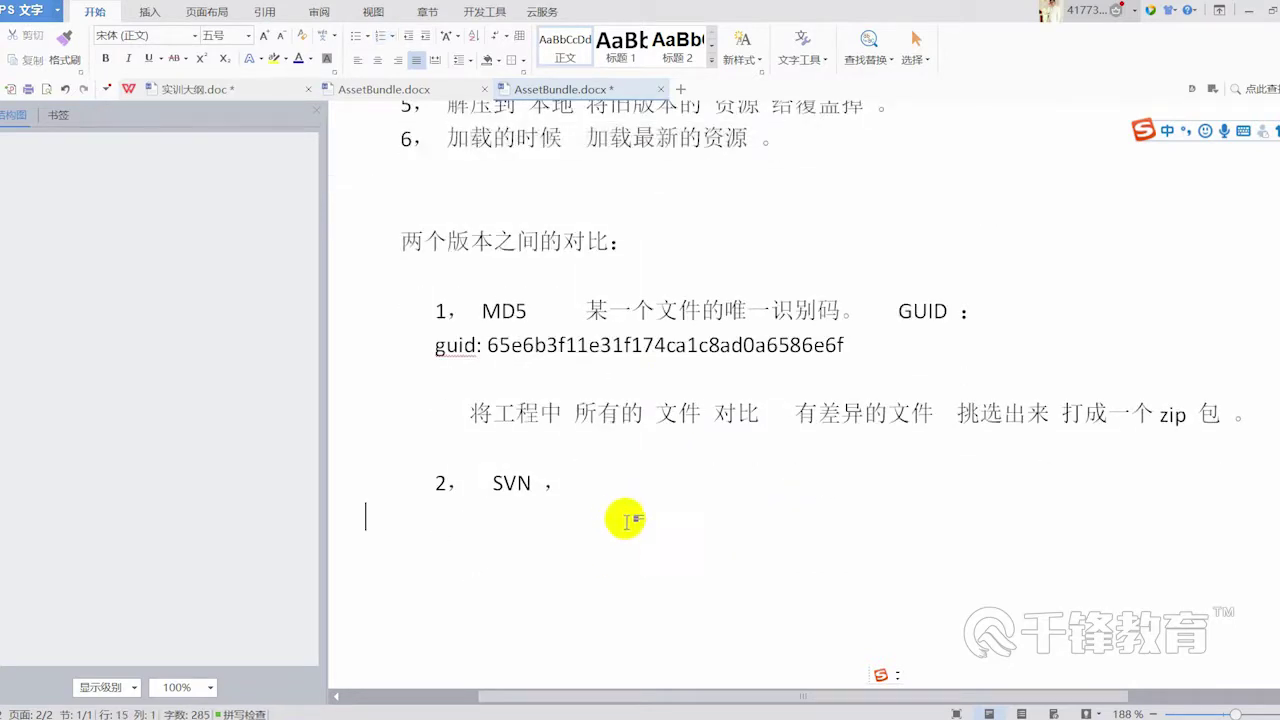
{"action": "key", "text": "Return"}
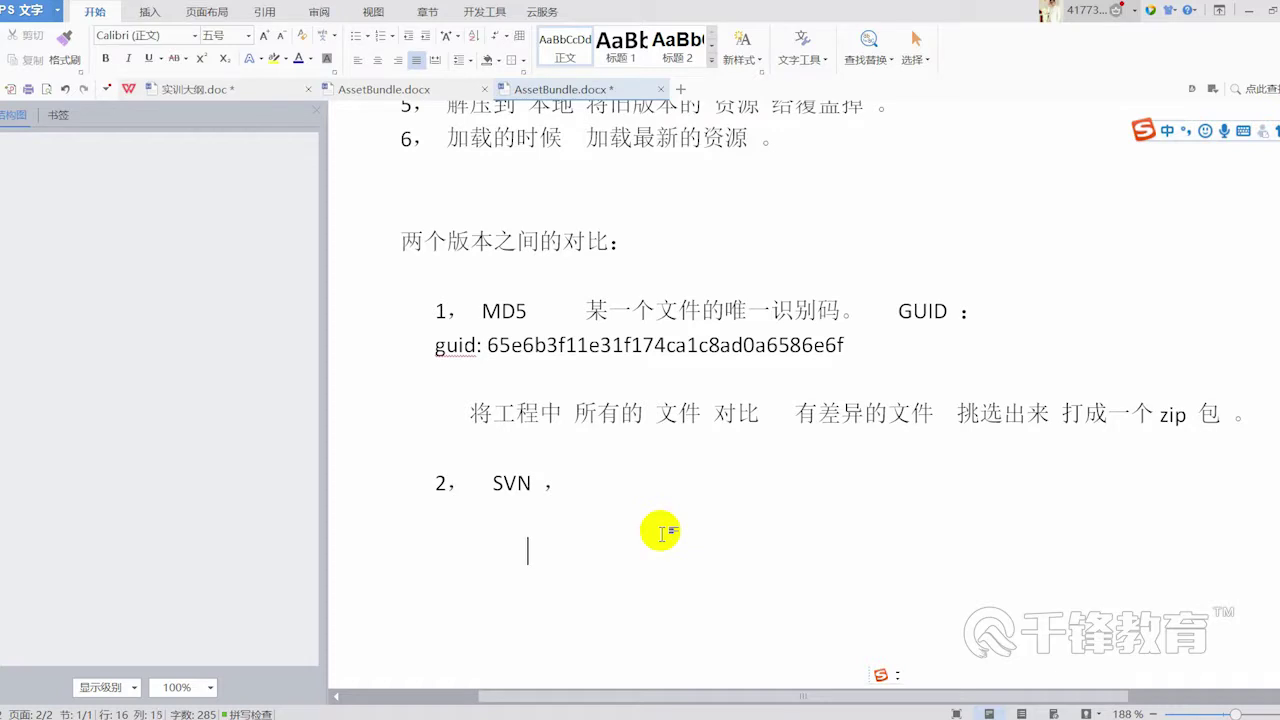
{"action": "type", "text": "yong"}
{"action": "key", "text": "space"}
{"action": "type", "text": "SV"}
{"action": "type", "text": "mingl"}
{"action": "key", "text": "space"}
{"action": "type", "text": "fangshi"}
{"action": "key", "text": "space"}
{"action": "key", "text": "space"}
{"action": "type", "text": "duibi"}
{"action": "key", "text": "space"}
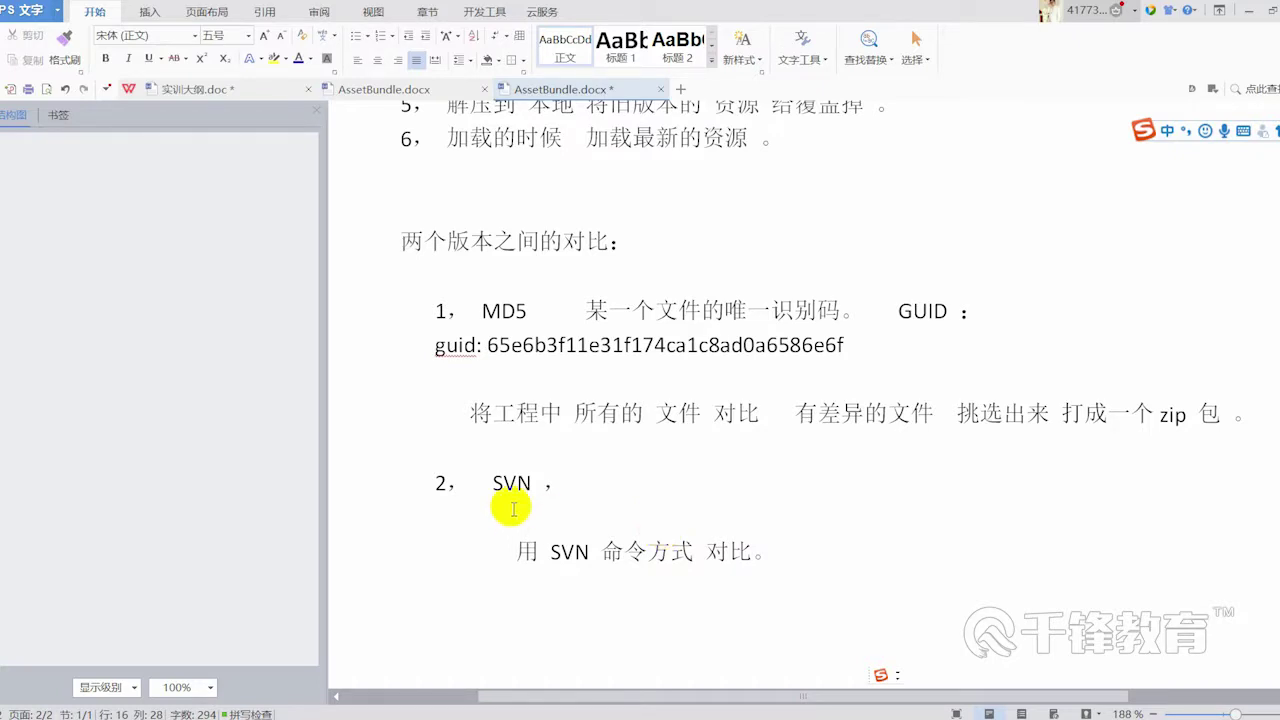
Review the zip, MD5, GUID and SVN notes by selecting them, then un-maximize the window
{"action": "left_click_drag", "start_coordinate": [775, 413], "coordinate": [1233, 416]}
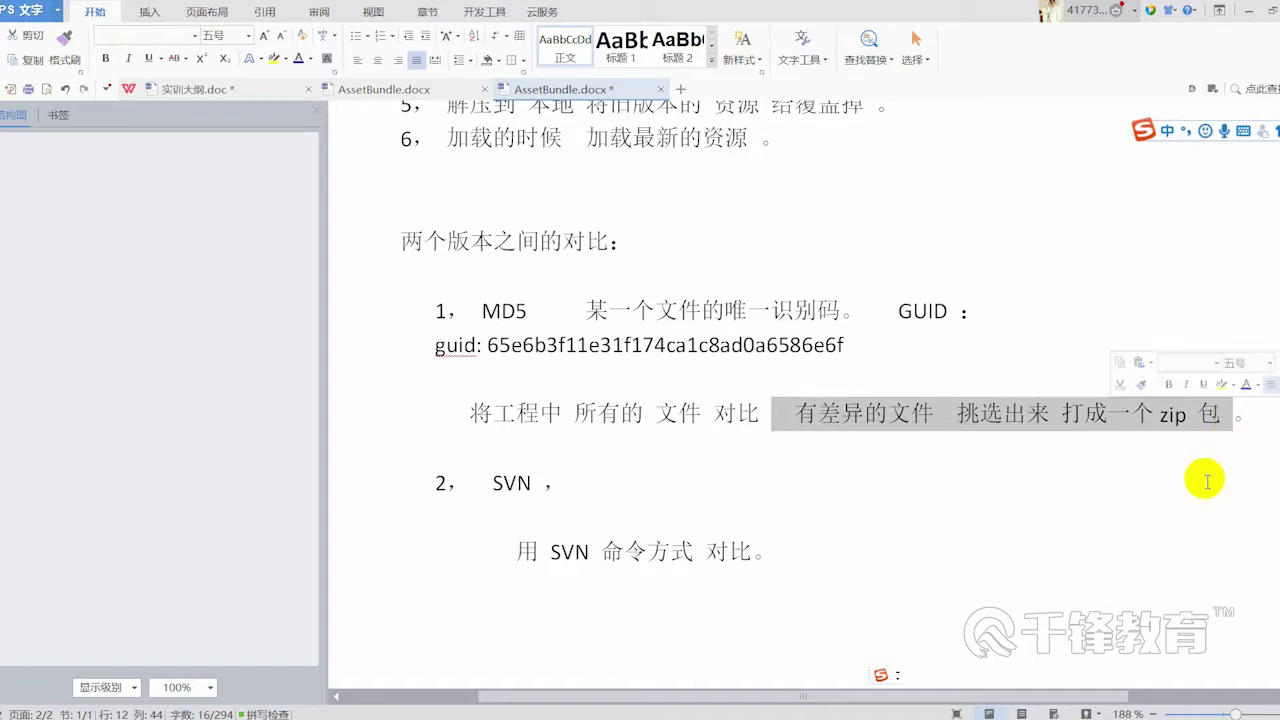
{"action": "left_click", "coordinate": [1157, 522]}
{"action": "scroll", "coordinate": [760, 610], "scroll_direction": "down", "scroll_amount": 1}
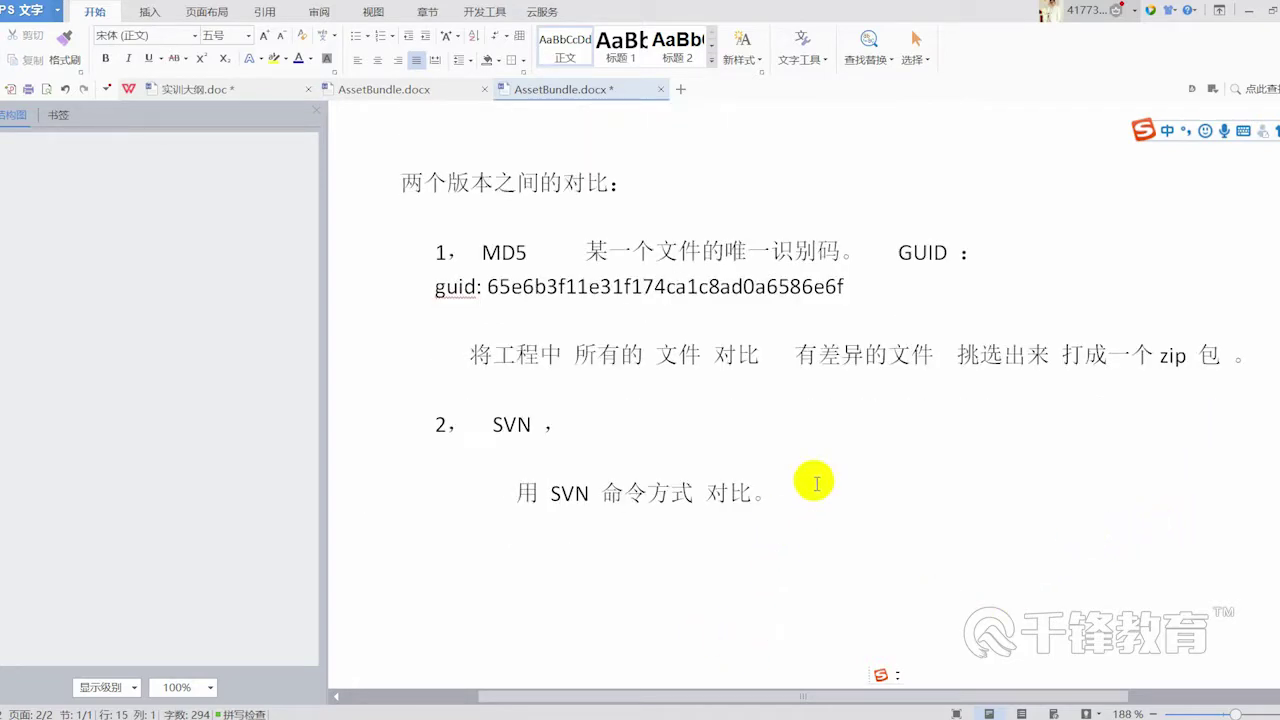
{"action": "left_click_drag", "start_coordinate": [814, 482], "coordinate": [382, 252]}
{"action": "left_click", "coordinate": [770, 445]}
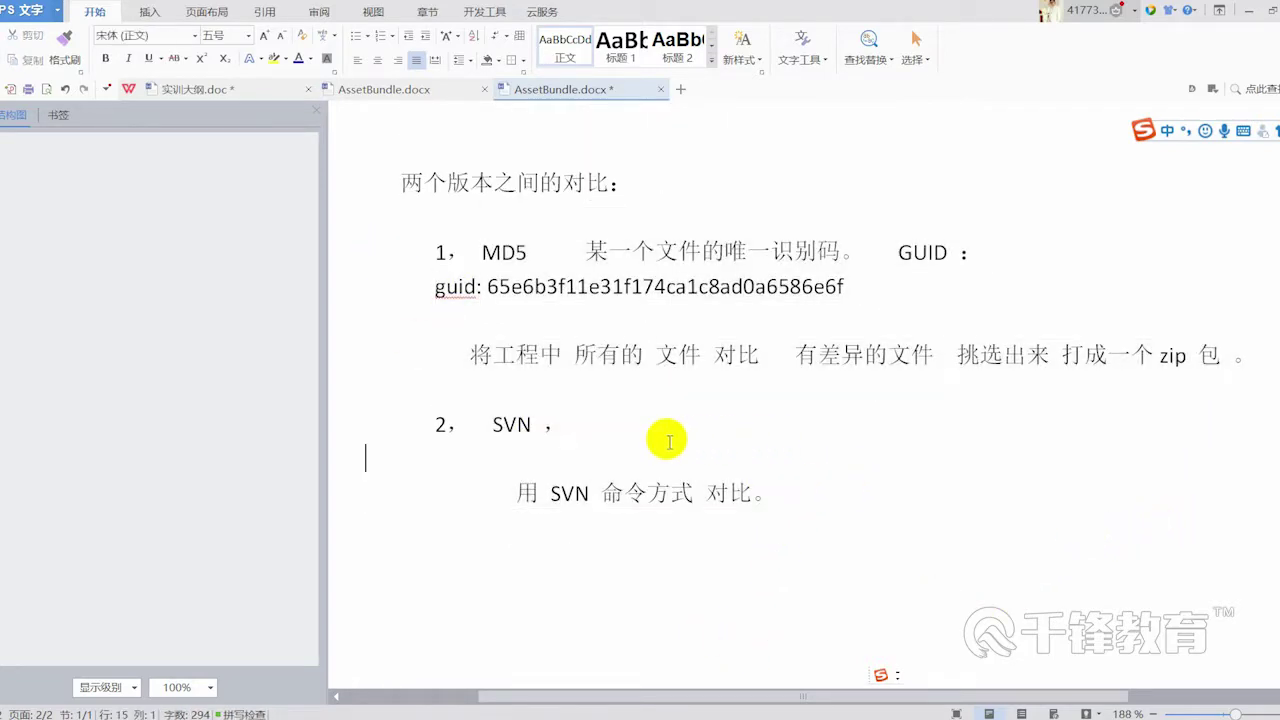
{"action": "scroll", "coordinate": [366, 414], "scroll_direction": "left", "scroll_amount": 3}
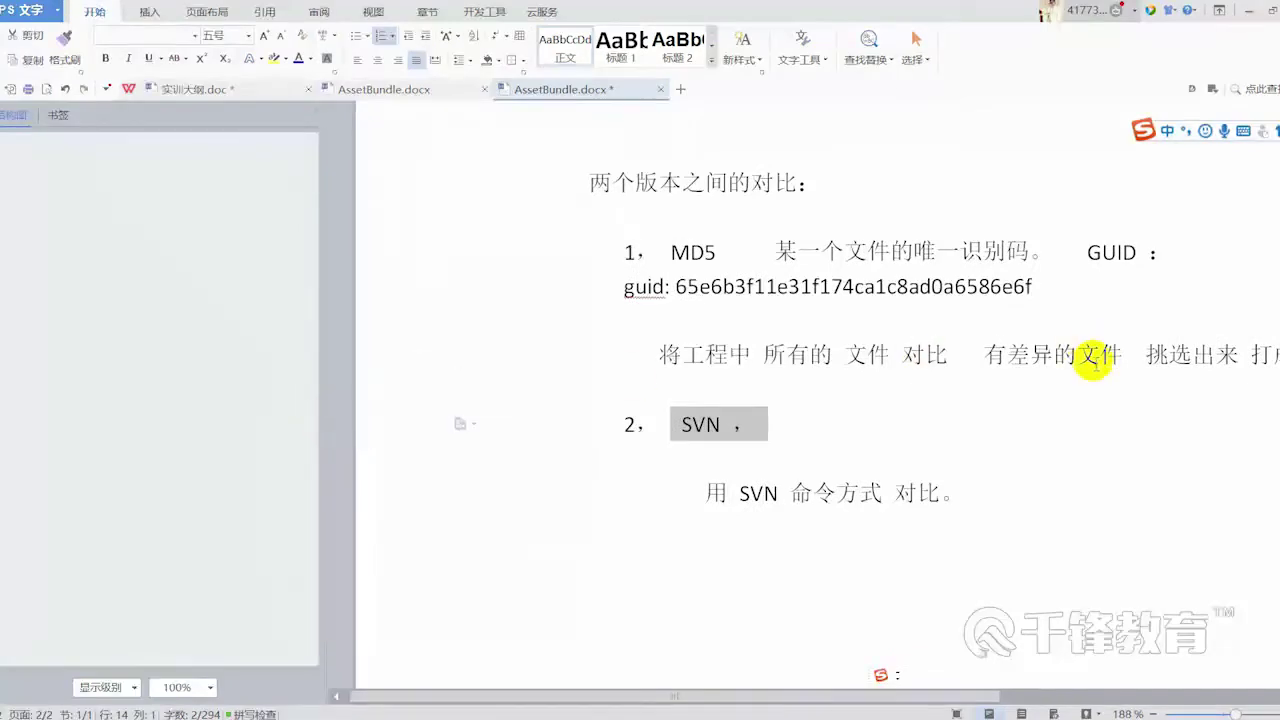
{"action": "left_click_drag", "start_coordinate": [789, 695], "coordinate": [867, 695]}
{"action": "double_click", "coordinate": [1165, 356]}
{"action": "left_click_drag", "start_coordinate": [934, 380], "coordinate": [408, 248]}
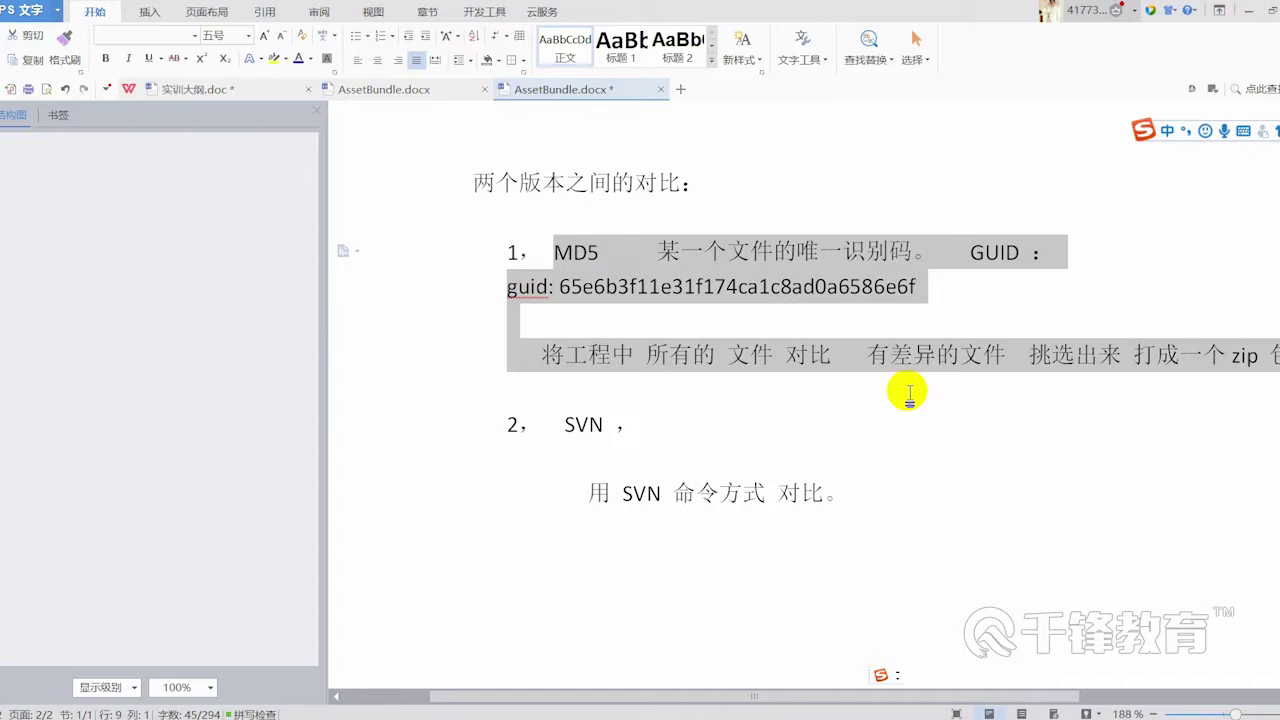
{"action": "double_click", "coordinate": [854, 16]}
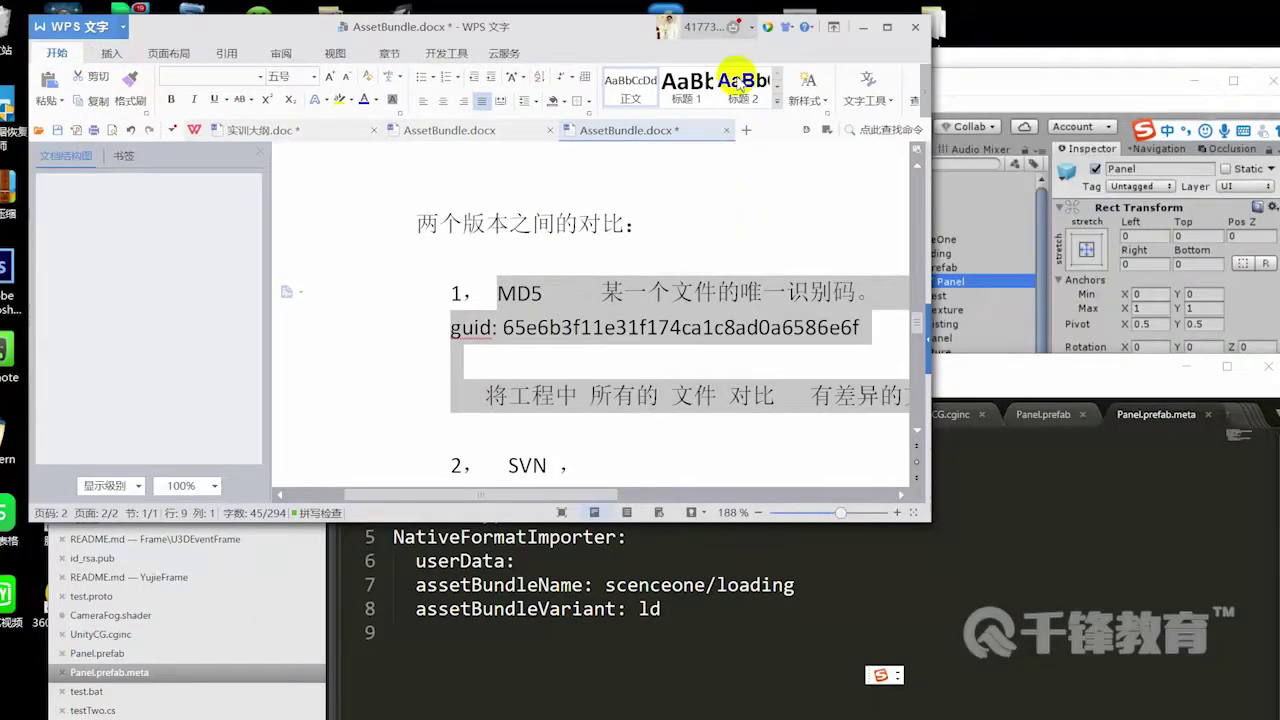
Maximize the window and add the heading 'Resource VS AssetBundle:' below the SVN notes
{"action": "double_click", "coordinate": [608, 28]}
{"action": "left_click", "coordinate": [955, 410]}
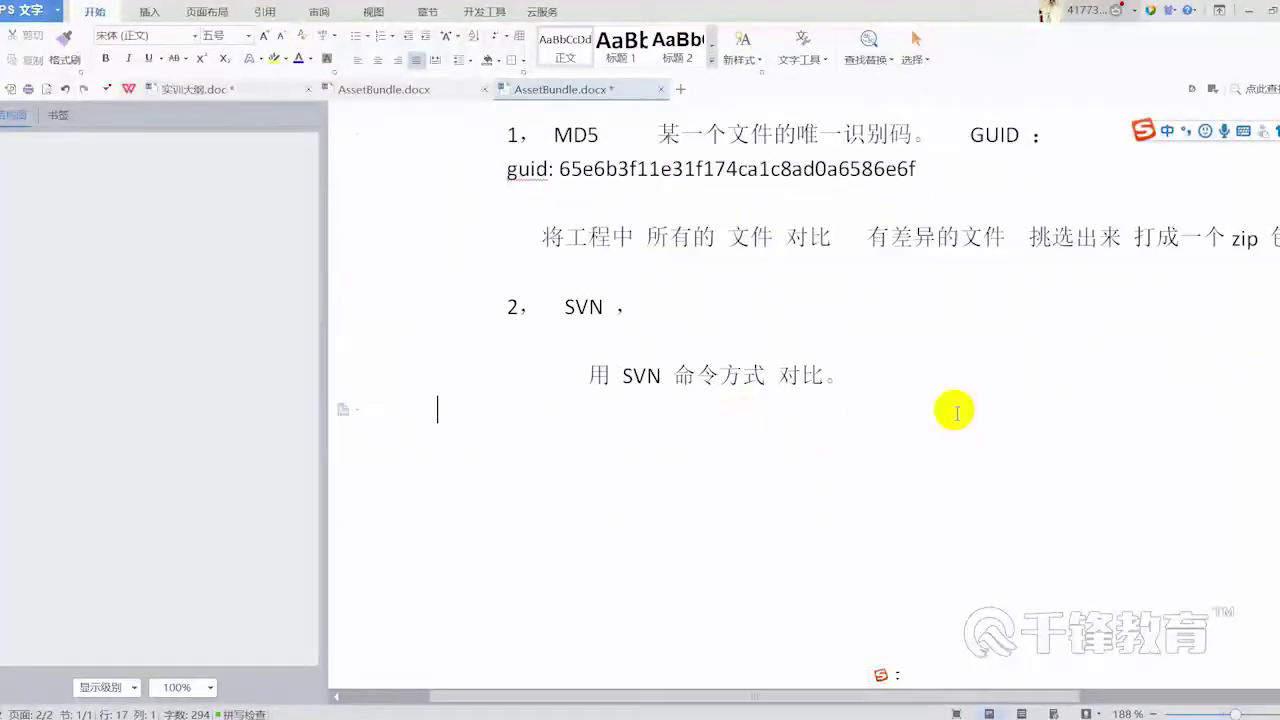
{"action": "scroll", "coordinate": [1037, 437], "scroll_direction": "up", "scroll_amount": 1}
{"action": "scroll", "coordinate": [1037, 437], "scroll_direction": "down", "scroll_amount": 1}
{"action": "key", "text": "Return"}
{"action": "type", "text": "r"}
{"action": "key", "text": "shift"}
{"action": "type", "text": "R"}
{"action": "type", "text": "e      VS    Asse"}
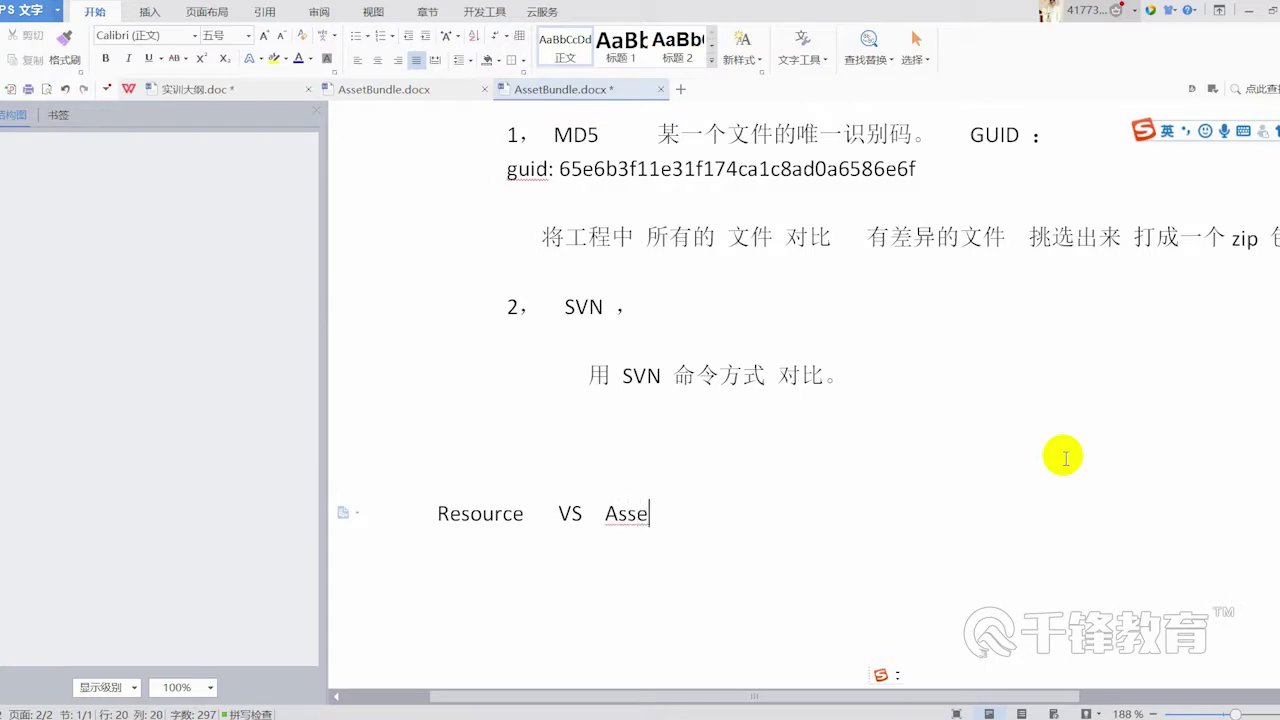
{"action": "key", "text": "Return"}
{"action": "key", "text": "Return"}
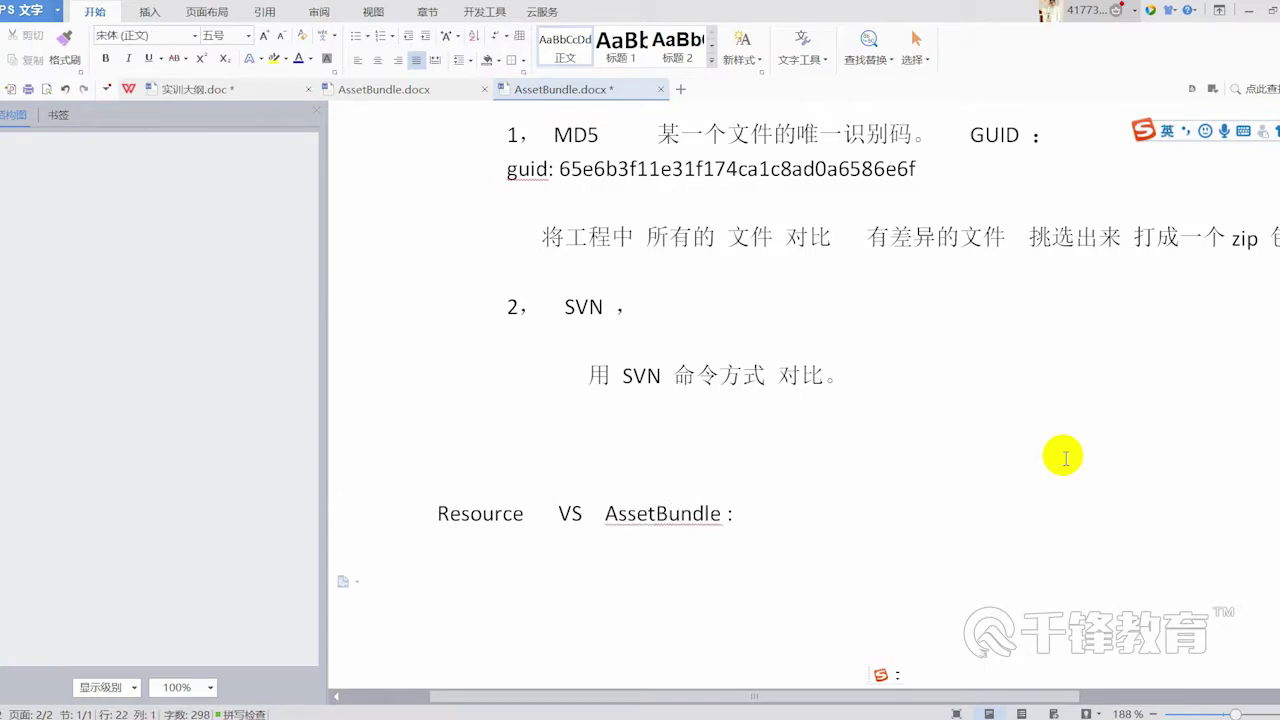
Add a 'Resouces.load' line under the heading and save the document
{"action": "scroll", "coordinate": [1064, 466], "scroll_direction": "down", "scroll_amount": 1}
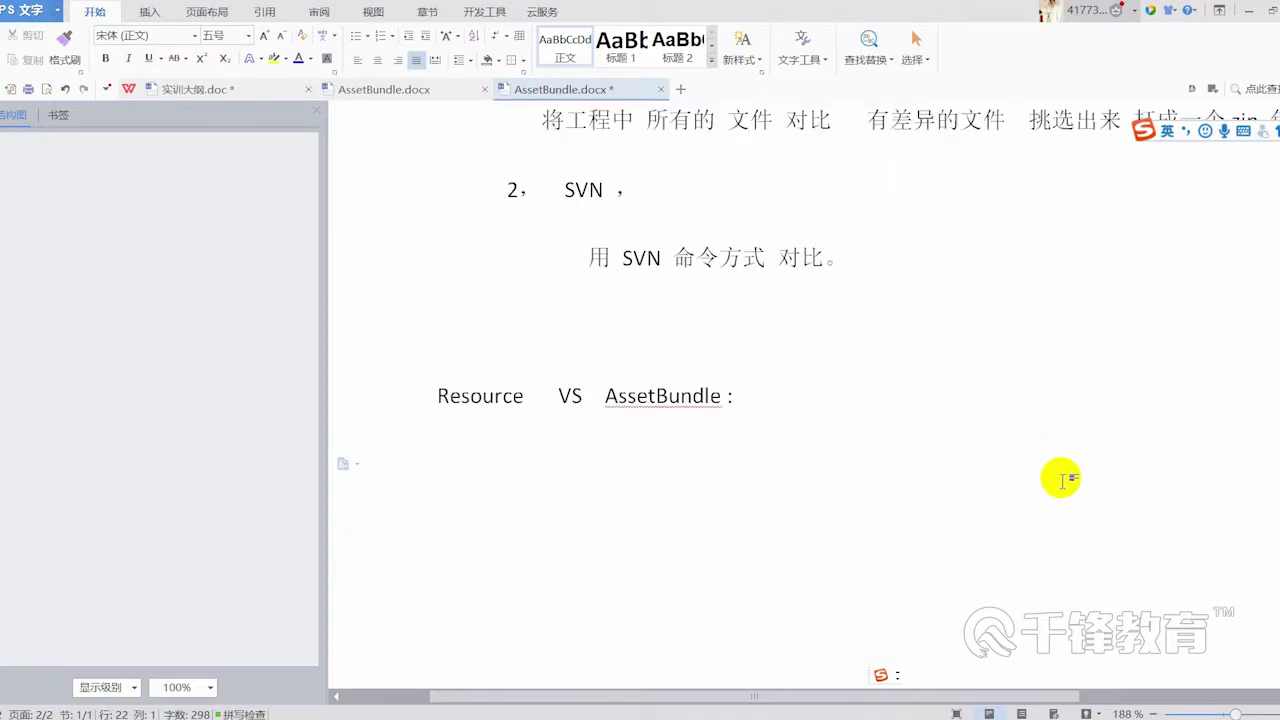
{"action": "type", "text": "Re"}
{"action": "type", "text": "souce.load"}
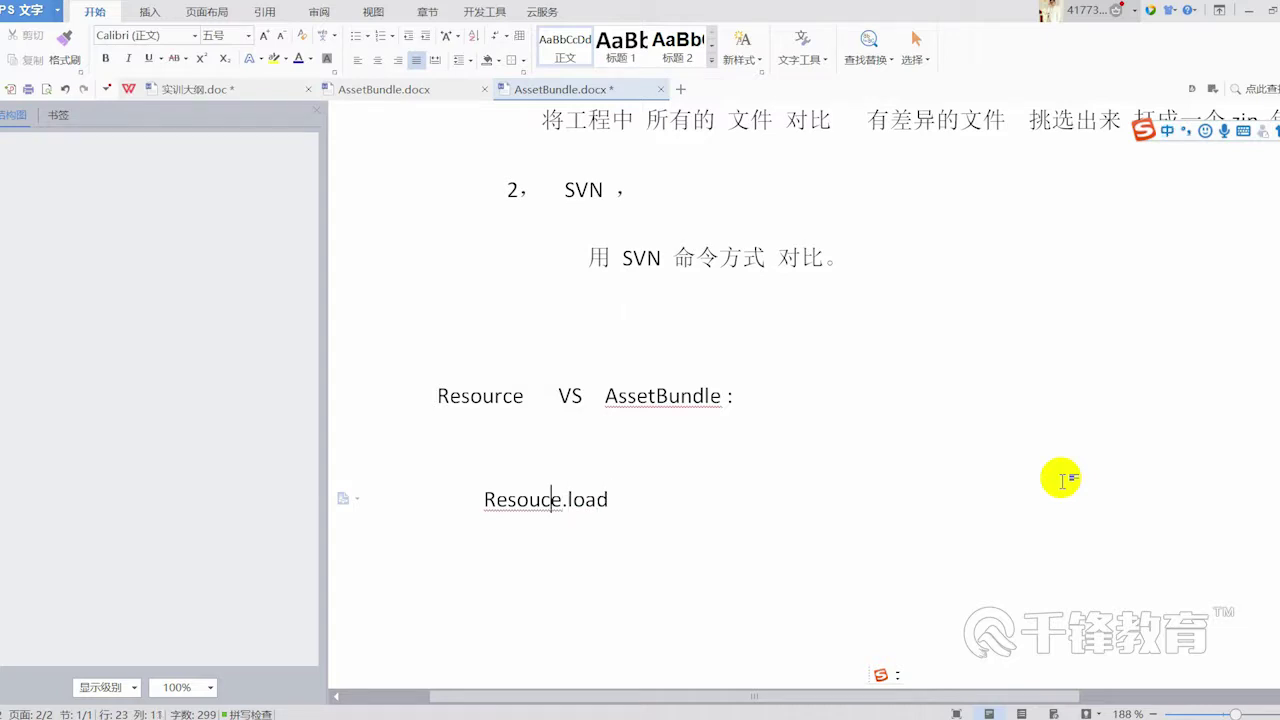
{"action": "type", "text": "s"}
{"action": "key", "text": "Escape"}
{"action": "key", "text": "shift"}
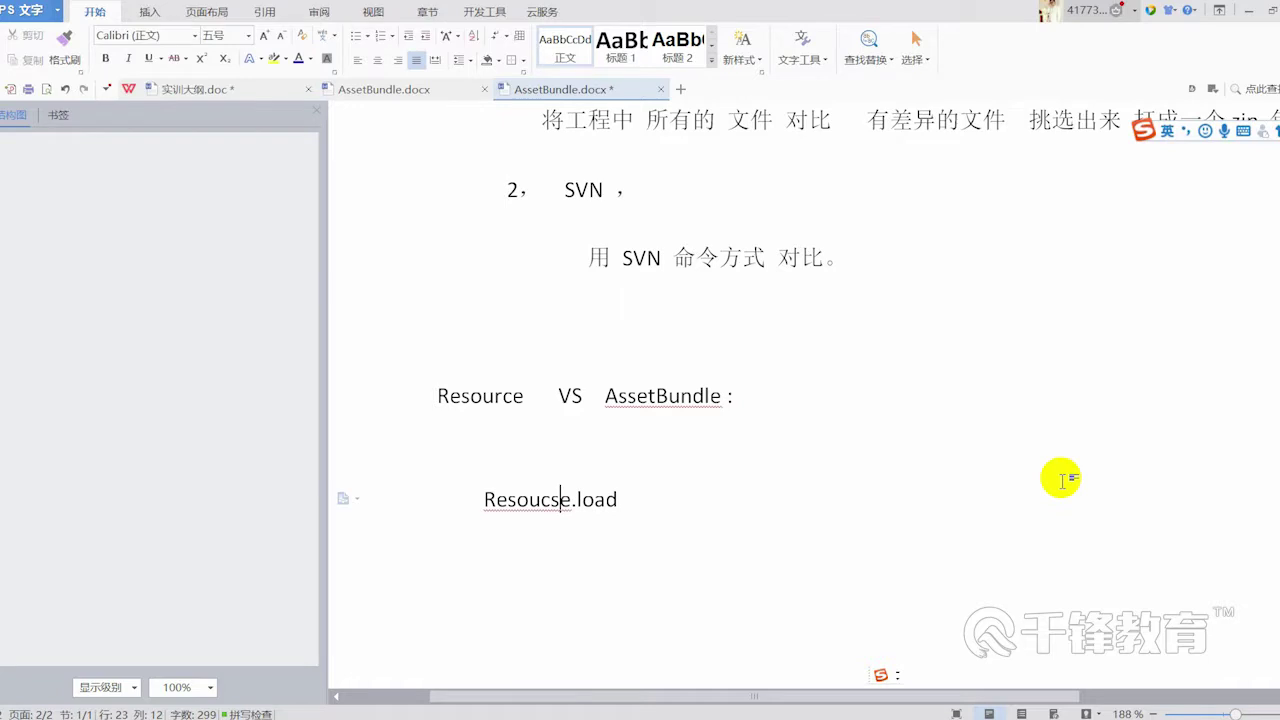
{"action": "type", "text": "s"}
{"action": "left_click", "coordinate": [750, 497]}
{"action": "key", "text": "ctrl+s"}
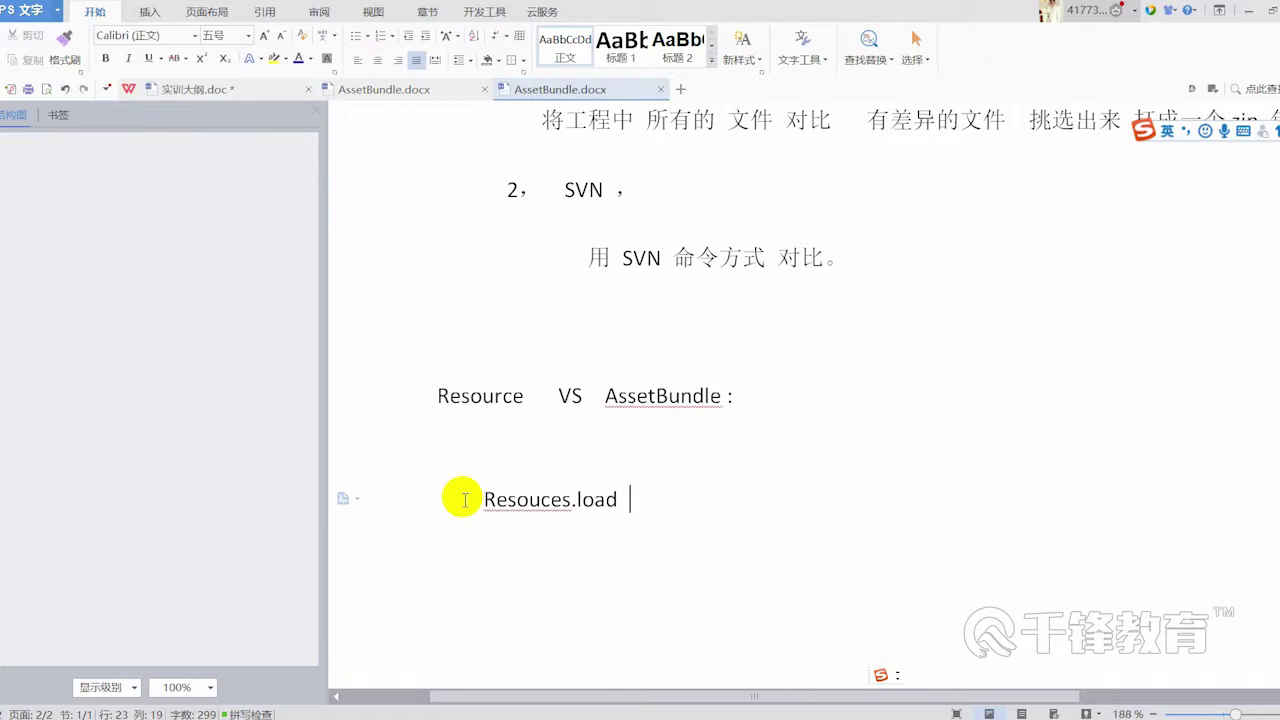
Begin the first numbered point '1,' on a new line
{"action": "scroll", "coordinate": [490, 468], "scroll_direction": "down", "scroll_amount": 1}
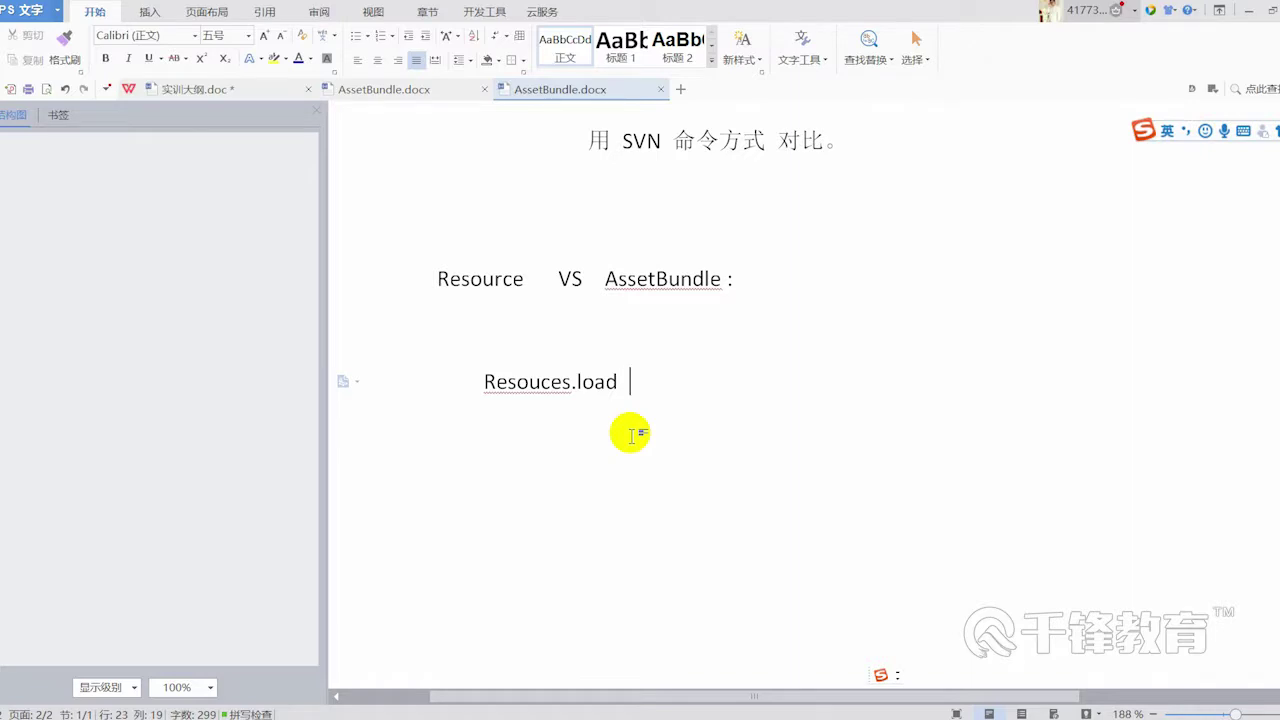
{"action": "key", "text": "Return"}
{"action": "key", "text": "Return"}
{"action": "type", "text": "1,"}
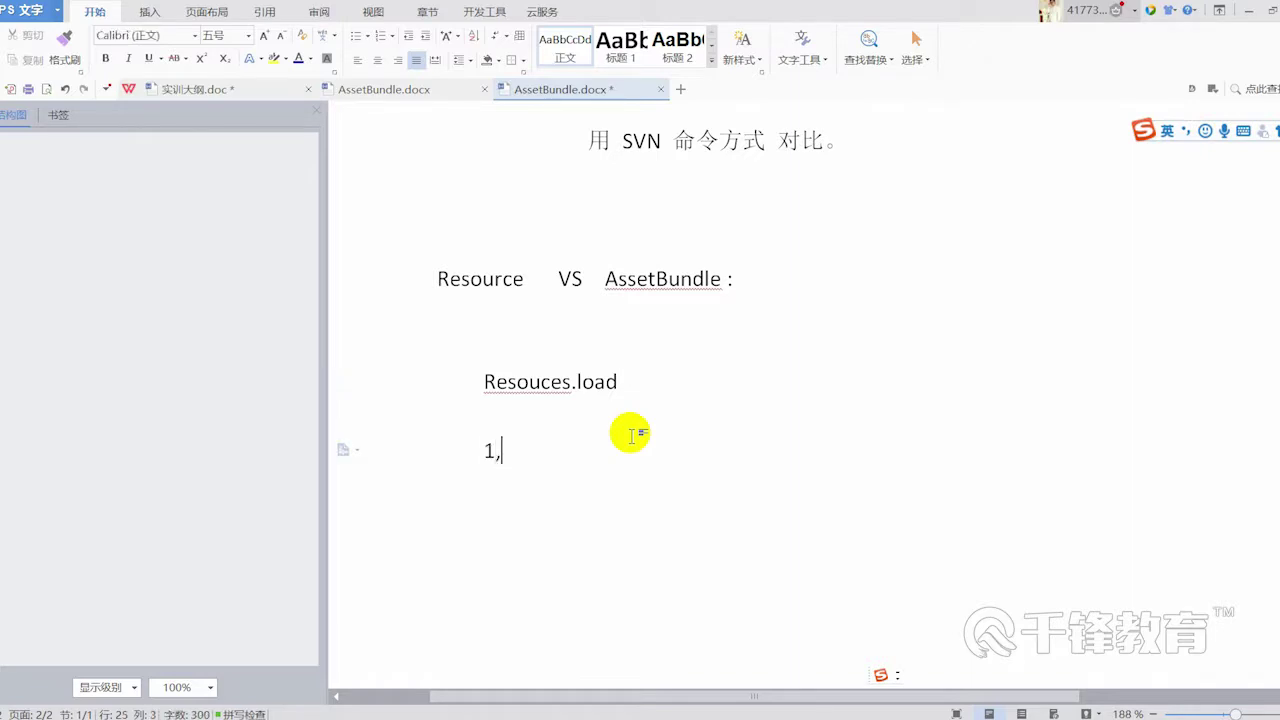
{"action": "left_click", "coordinate": [195, 88]}
{"action": "scroll", "coordinate": [98, 420], "scroll_direction": "down", "scroll_amount": 1}
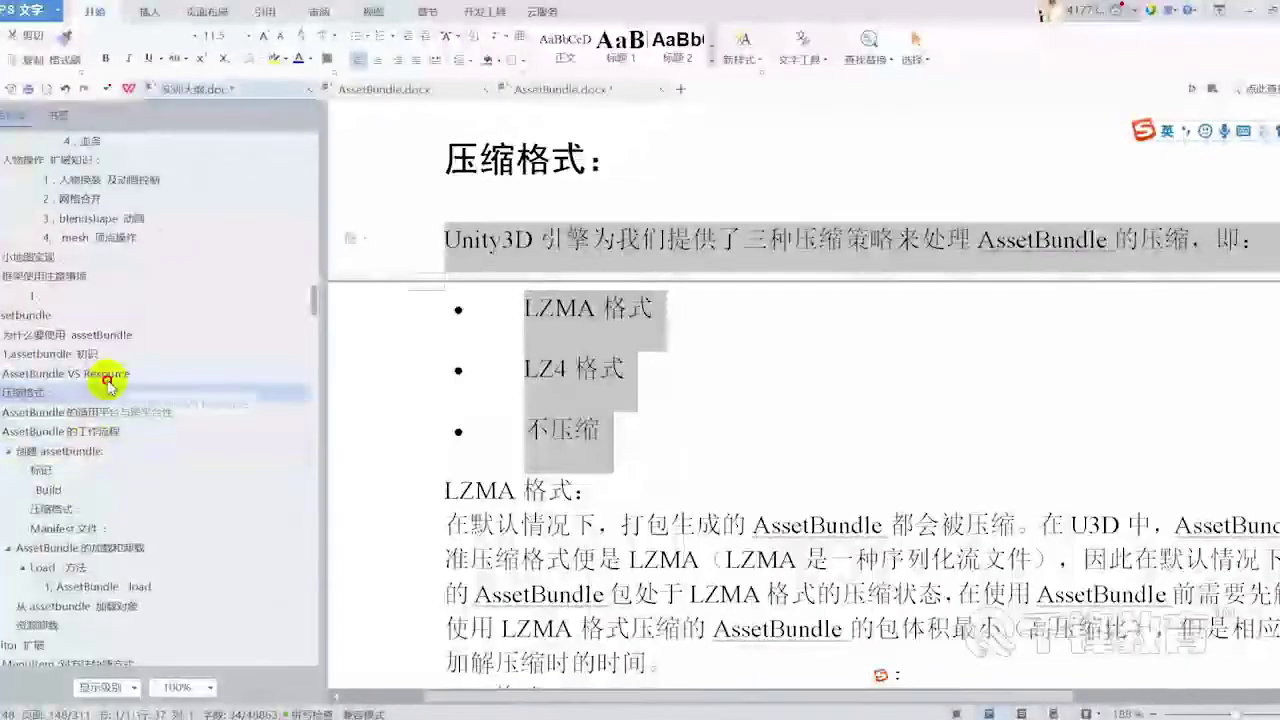
{"action": "left_click", "coordinate": [100, 373]}
{"action": "left_click_drag", "start_coordinate": [890, 408], "coordinate": [598, 375]}
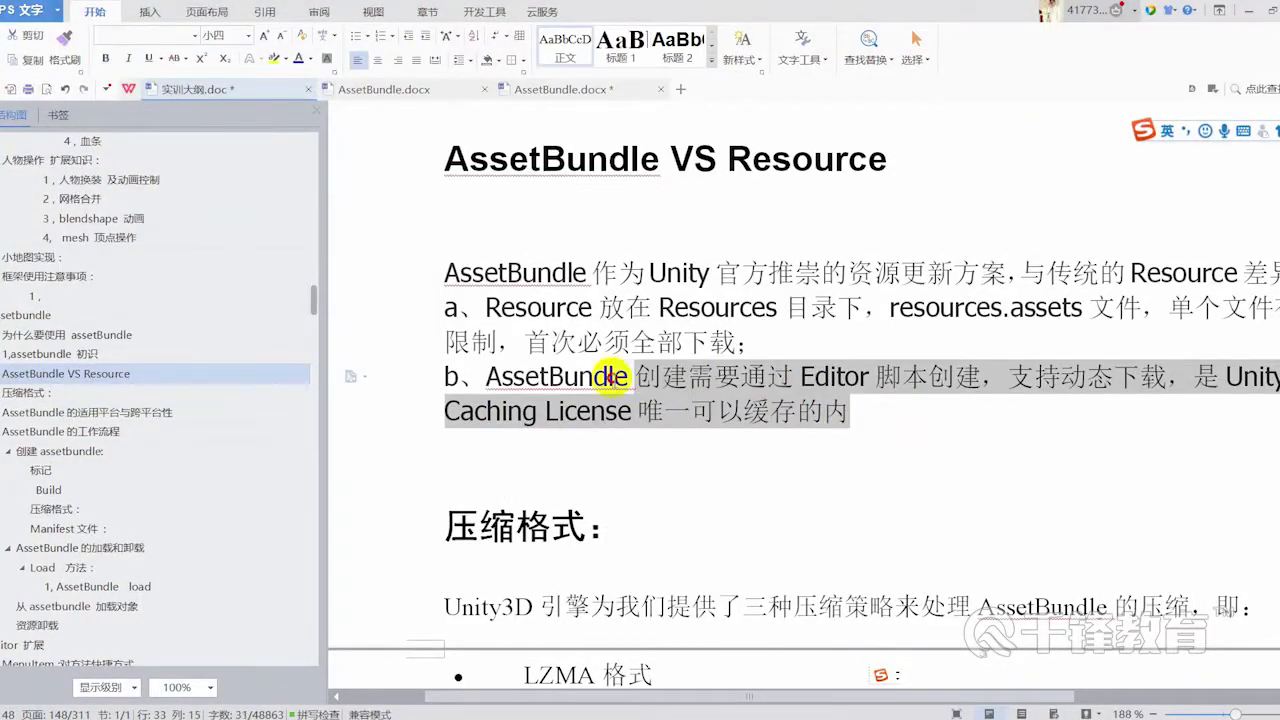
{"action": "scroll", "coordinate": [735, 455], "scroll_direction": "down", "scroll_amount": 5}
{"action": "scroll", "coordinate": [729, 330], "scroll_direction": "up", "scroll_amount": 5}
{"action": "scroll", "coordinate": [740, 449], "scroll_direction": "down", "scroll_amount": 10}
{"action": "scroll", "coordinate": [729, 449], "scroll_direction": "down", "scroll_amount": 10}
{"action": "scroll", "coordinate": [703, 458], "scroll_direction": "down", "scroll_amount": 10}
{"action": "scroll", "coordinate": [703, 458], "scroll_direction": "down", "scroll_amount": 10}
{"action": "scroll", "coordinate": [640, 434], "scroll_direction": "down", "scroll_amount": 6}
{"action": "scroll", "coordinate": [623, 429], "scroll_direction": "down", "scroll_amount": 7}
{"action": "scroll", "coordinate": [657, 463], "scroll_direction": "down", "scroll_amount": 7}
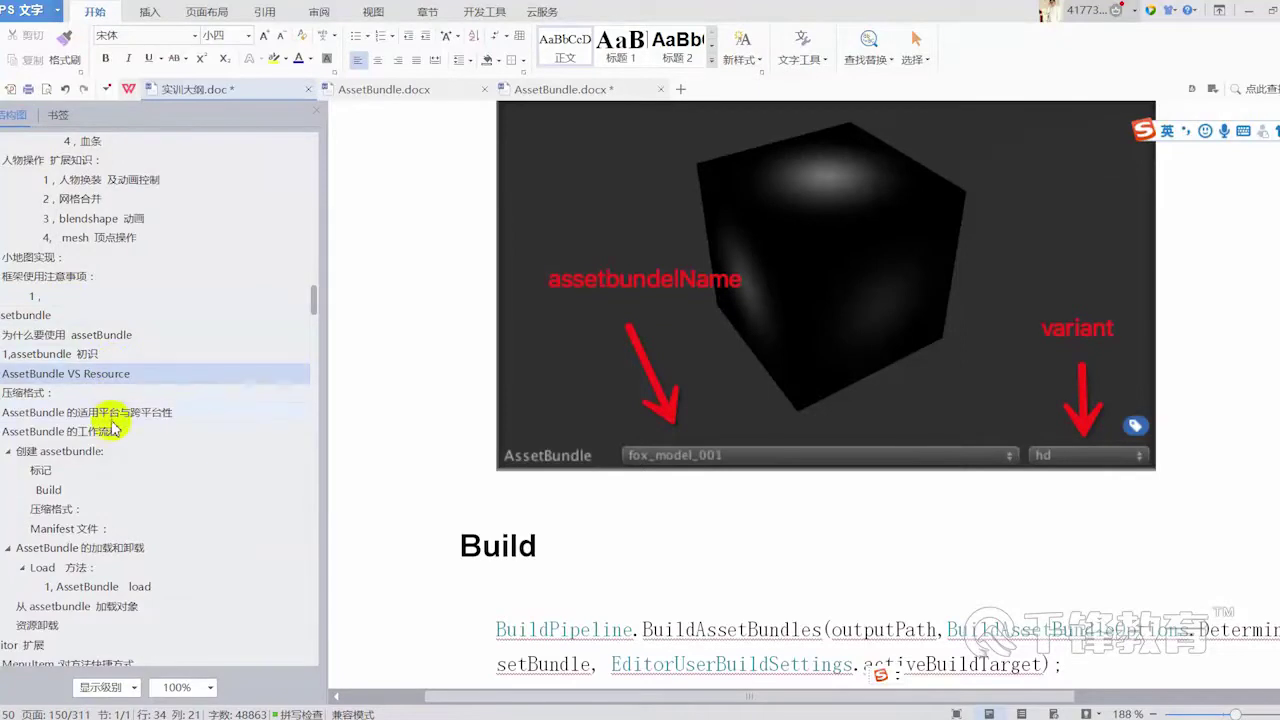
{"action": "left_click", "coordinate": [100, 354]}
{"action": "scroll", "coordinate": [147, 404], "scroll_direction": "down", "scroll_amount": 2}
{"action": "scroll", "coordinate": [586, 443], "scroll_direction": "down", "scroll_amount": 4}
{"action": "scroll", "coordinate": [603, 466], "scroll_direction": "down", "scroll_amount": 4}
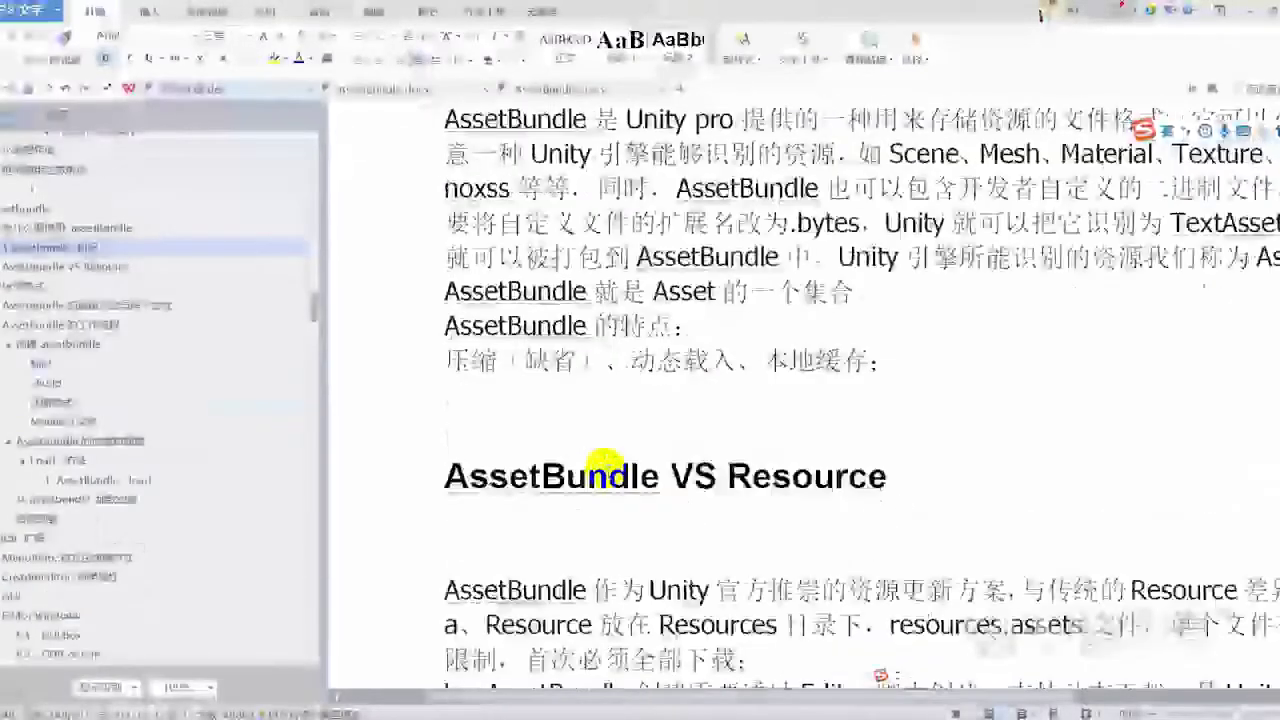
{"action": "scroll", "coordinate": [700, 400], "scroll_direction": "down", "scroll_amount": 3}
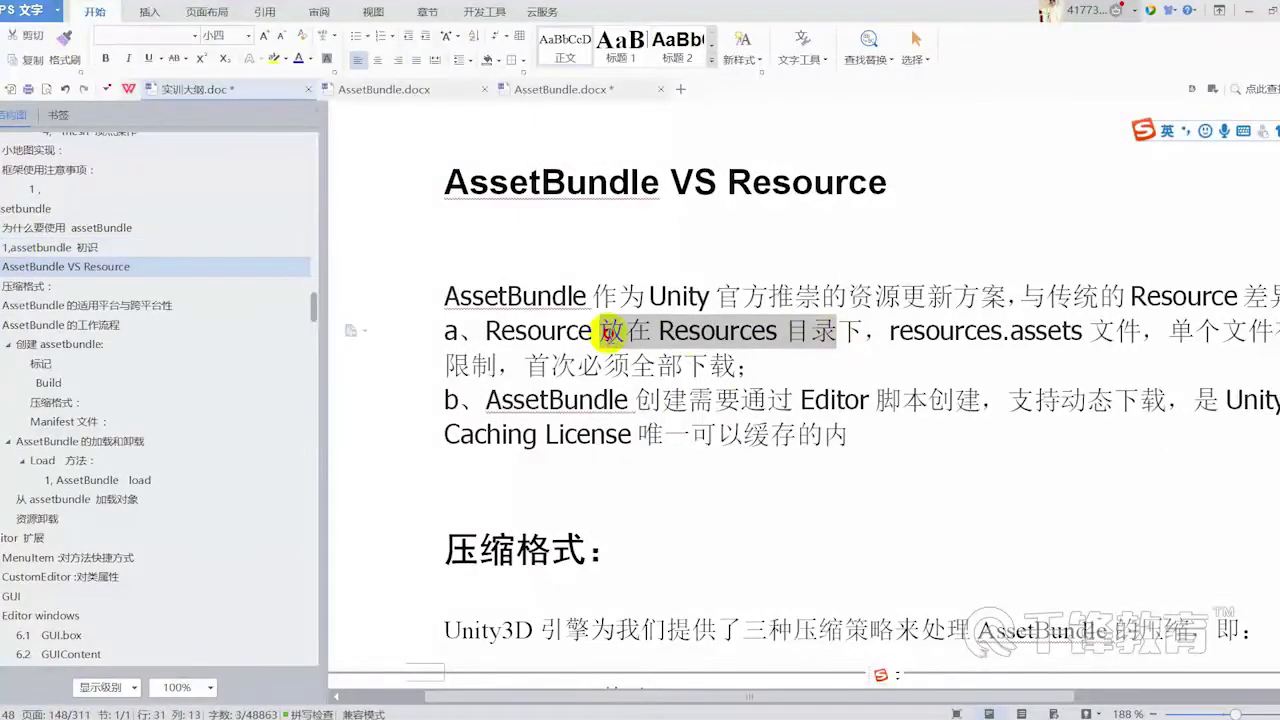
{"action": "left_click", "coordinate": [804, 376]}
{"action": "left_click_drag", "start_coordinate": [804, 376], "coordinate": [436, 320]}
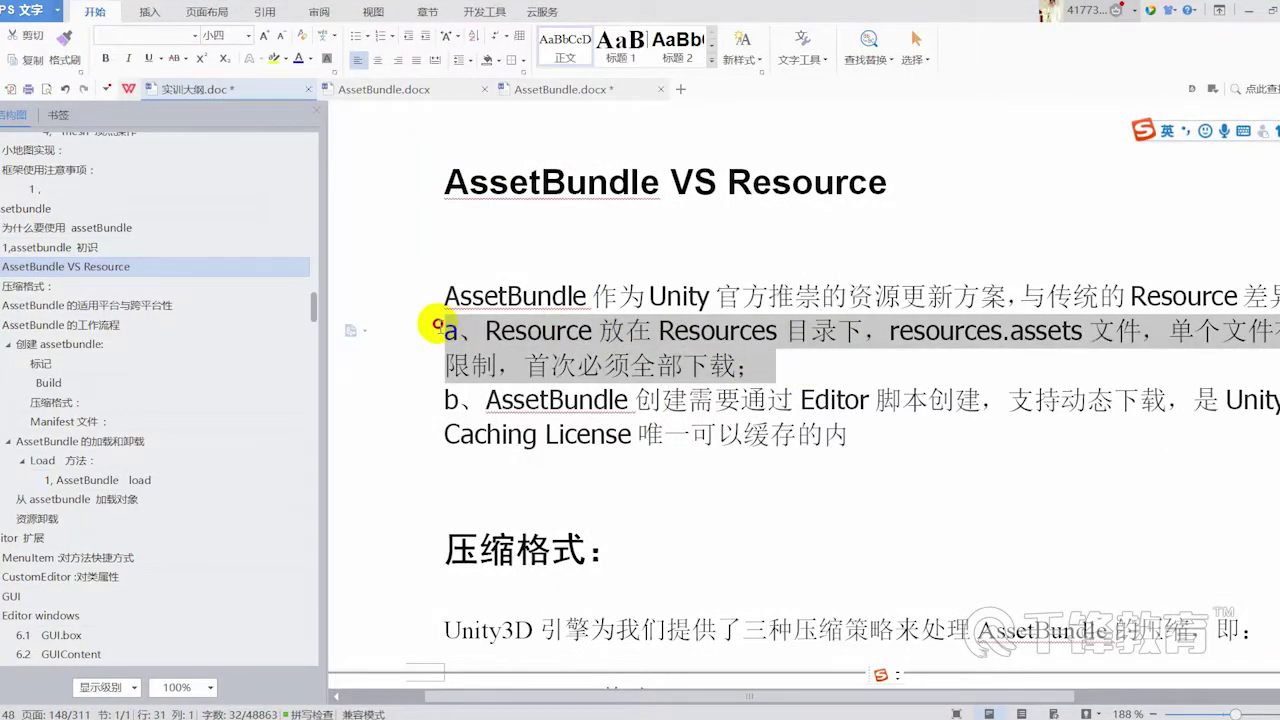
{"action": "left_click", "coordinate": [565, 92]}
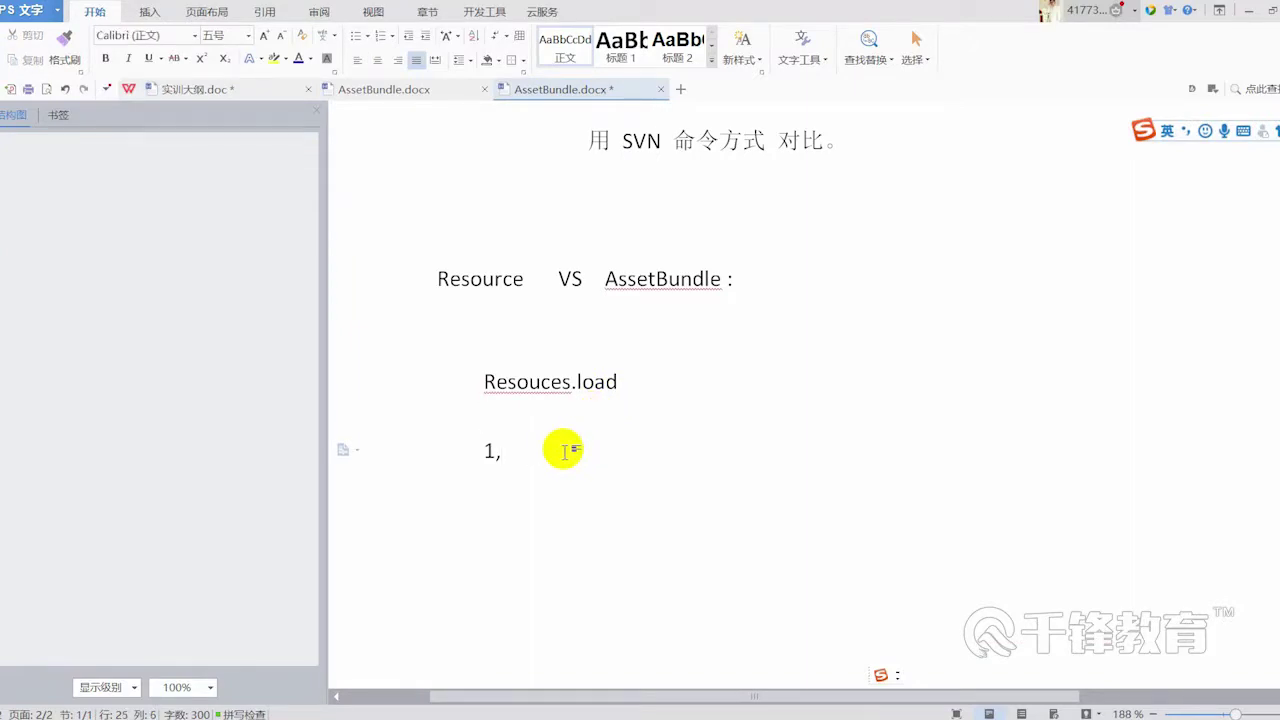
Type point 1: 'Resources 这个文件 夹里面的资源 不能进行 资源更新。'
{"action": "type", "text": "Resources"}
{"action": "key", "text": "shift"}
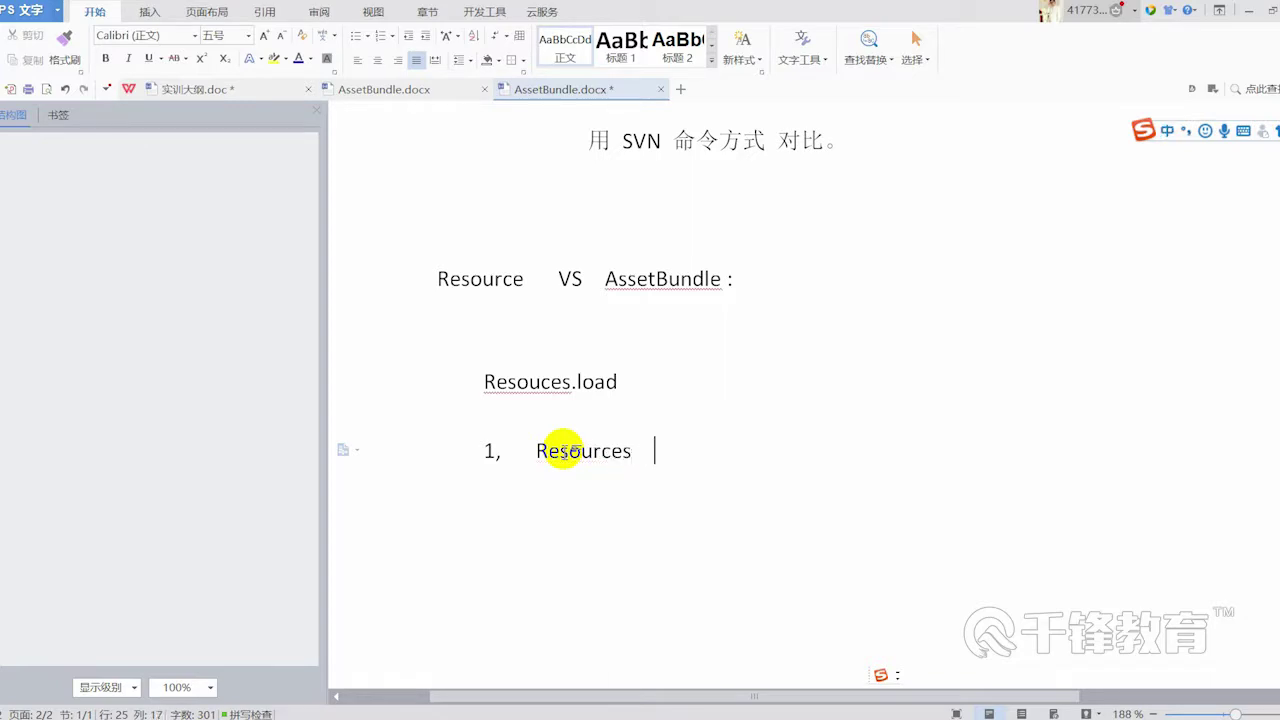
{"action": "type", "text": "这个文件 "}
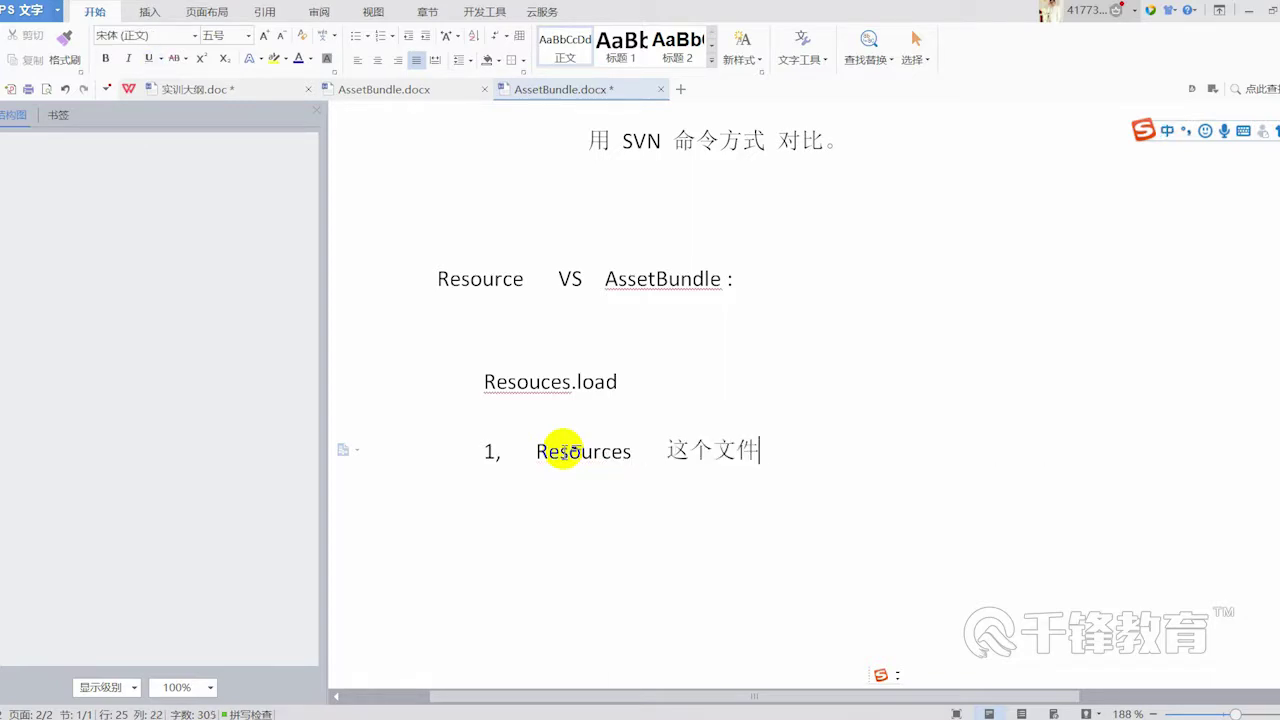
{"action": "type", "text": "夹"}
{"action": "type", "text": "里面的资源 "}
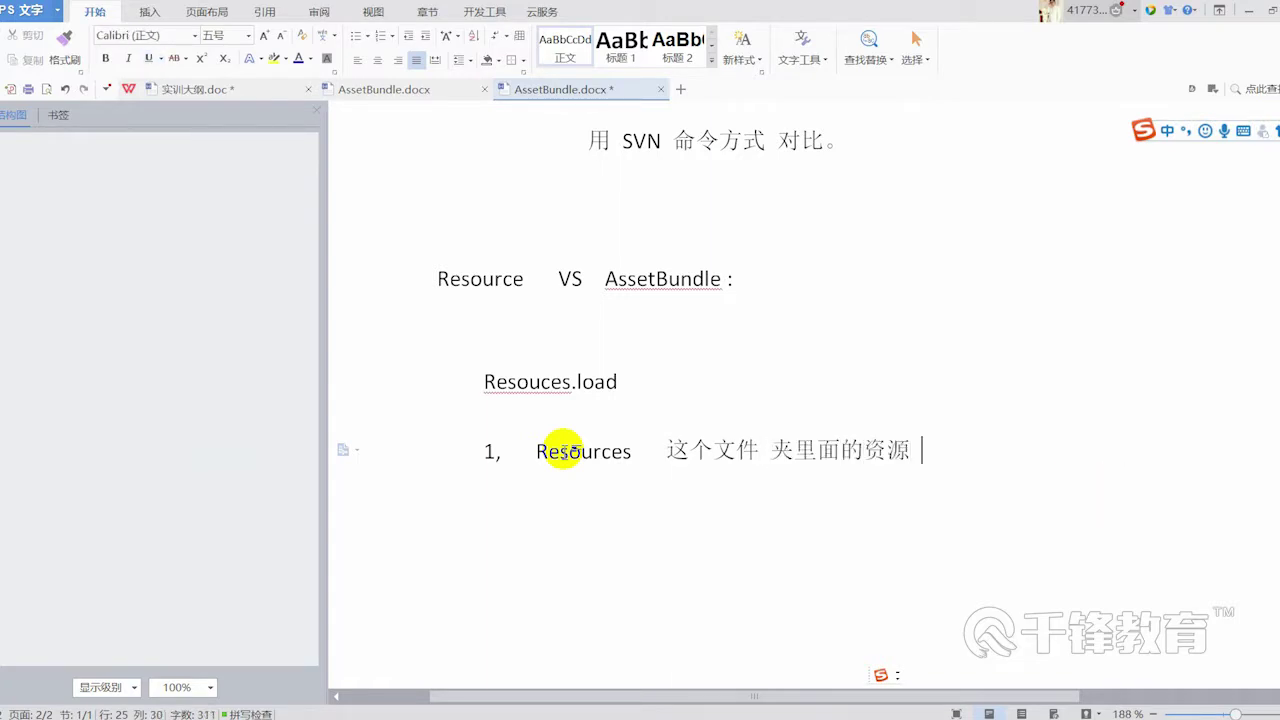
{"action": "type", "text": "不能jin"}
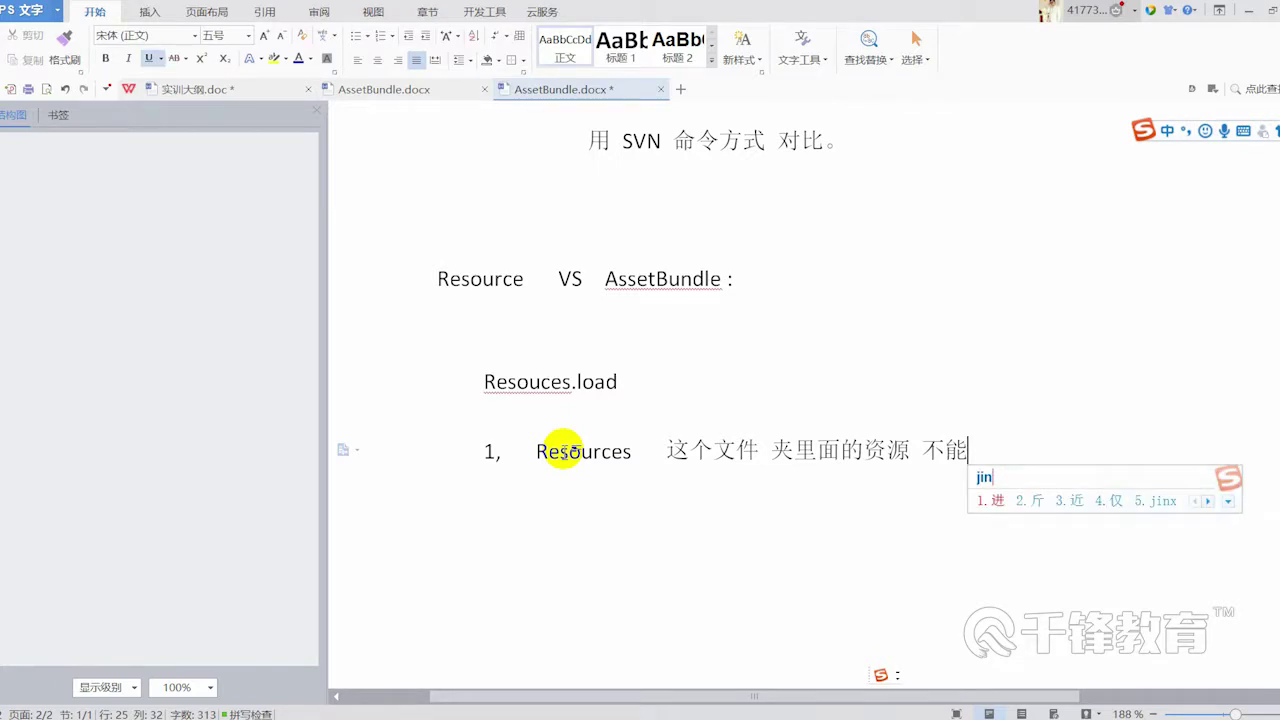
{"action": "key", "text": "BackSpace"}
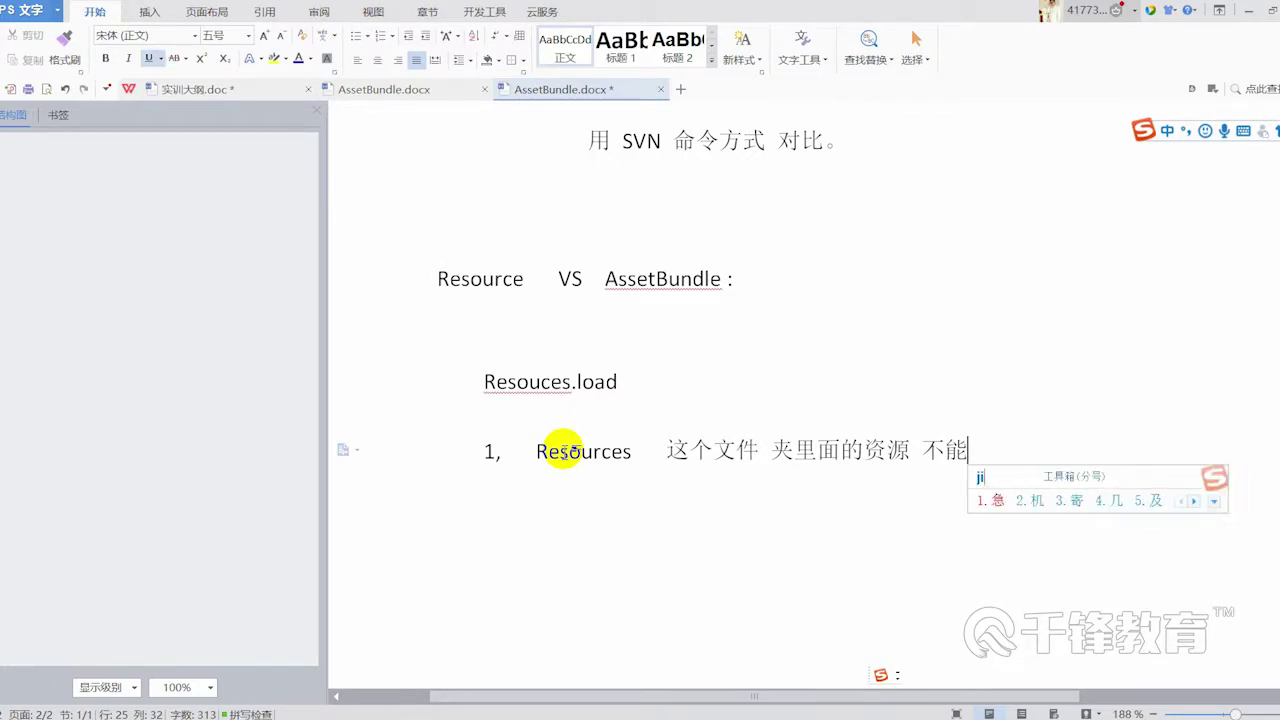
{"action": "type", "text": "nxing"}
{"action": "key", "text": "space"}
{"action": "type", "text": "ziy"}
{"action": "key", "text": "space"}
{"action": "type", "text": "gengxin"}
{"action": "key", "text": "space"}
{"action": "type", "text": "."}
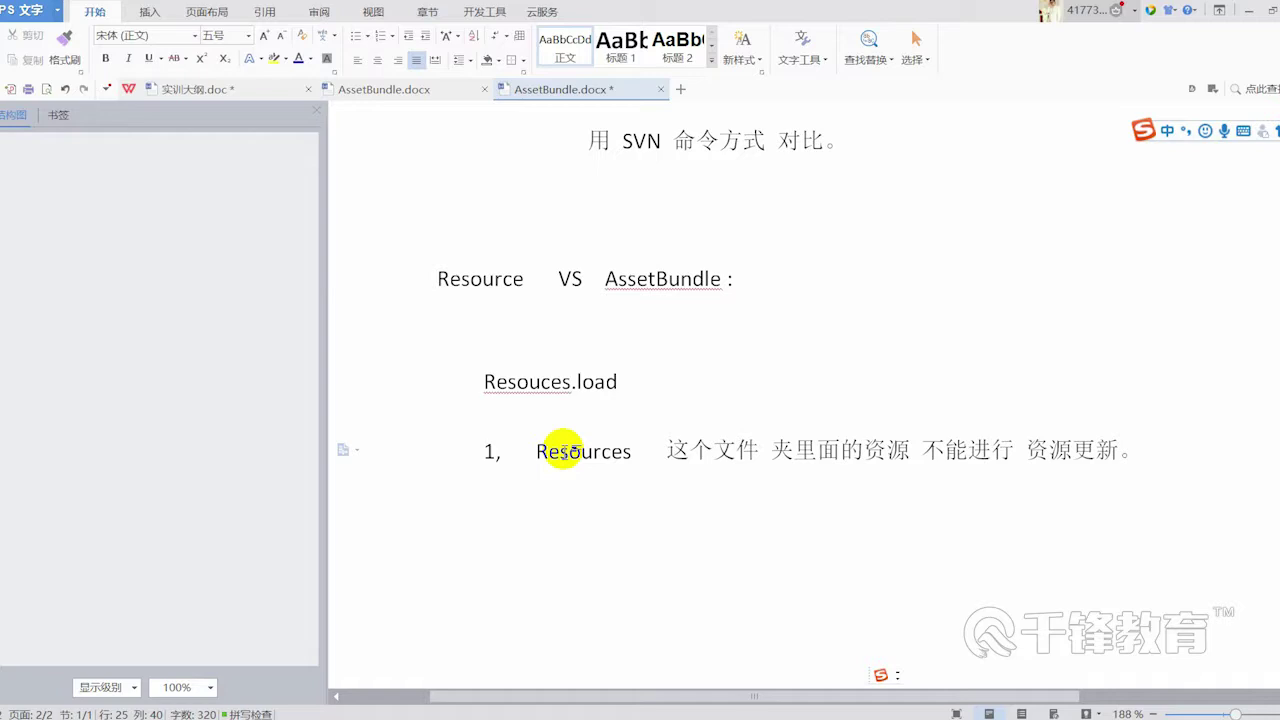
Select parts of point 1 to check it, leaving the caret at its end
{"action": "left_click_drag", "start_coordinate": [921, 449], "coordinate": [1120, 447]}
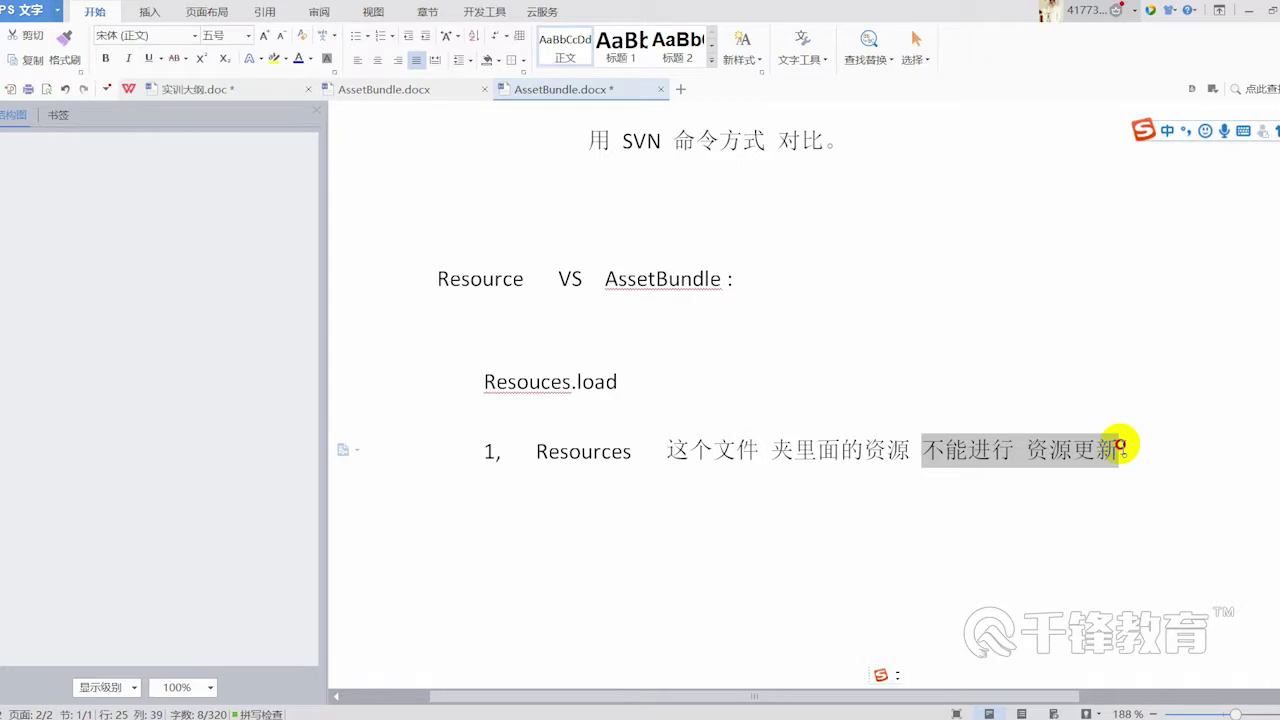
{"action": "left_click", "coordinate": [951, 449]}
{"action": "left_click_drag", "start_coordinate": [864, 449], "coordinate": [1130, 437]}
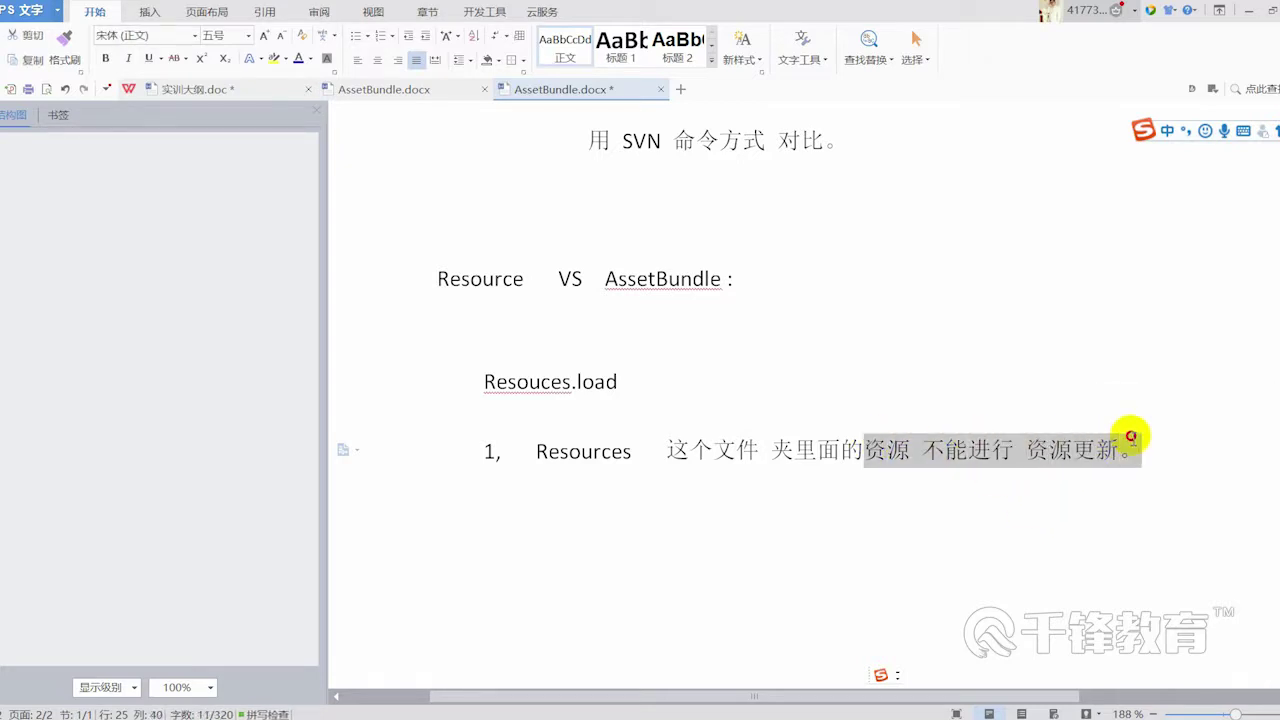
{"action": "left_click_drag", "start_coordinate": [535, 451], "coordinate": [644, 448]}
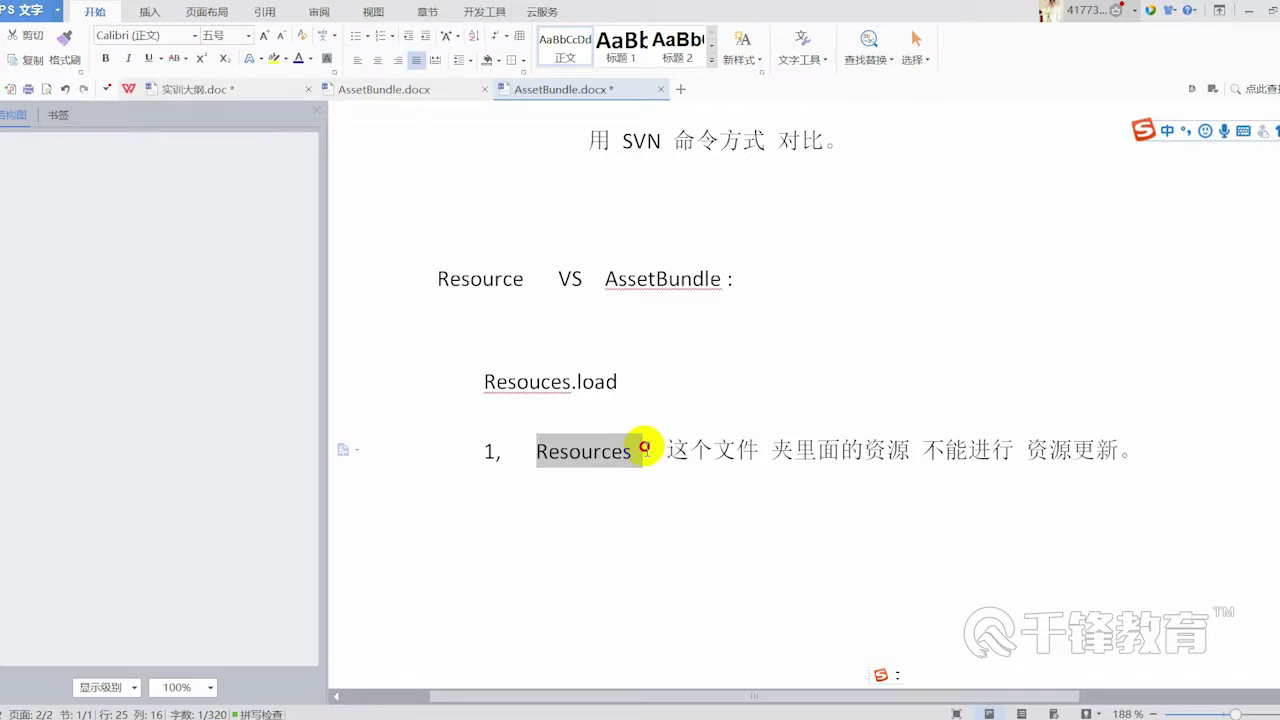
{"action": "left_click_drag", "start_coordinate": [644, 448], "coordinate": [1151, 457]}
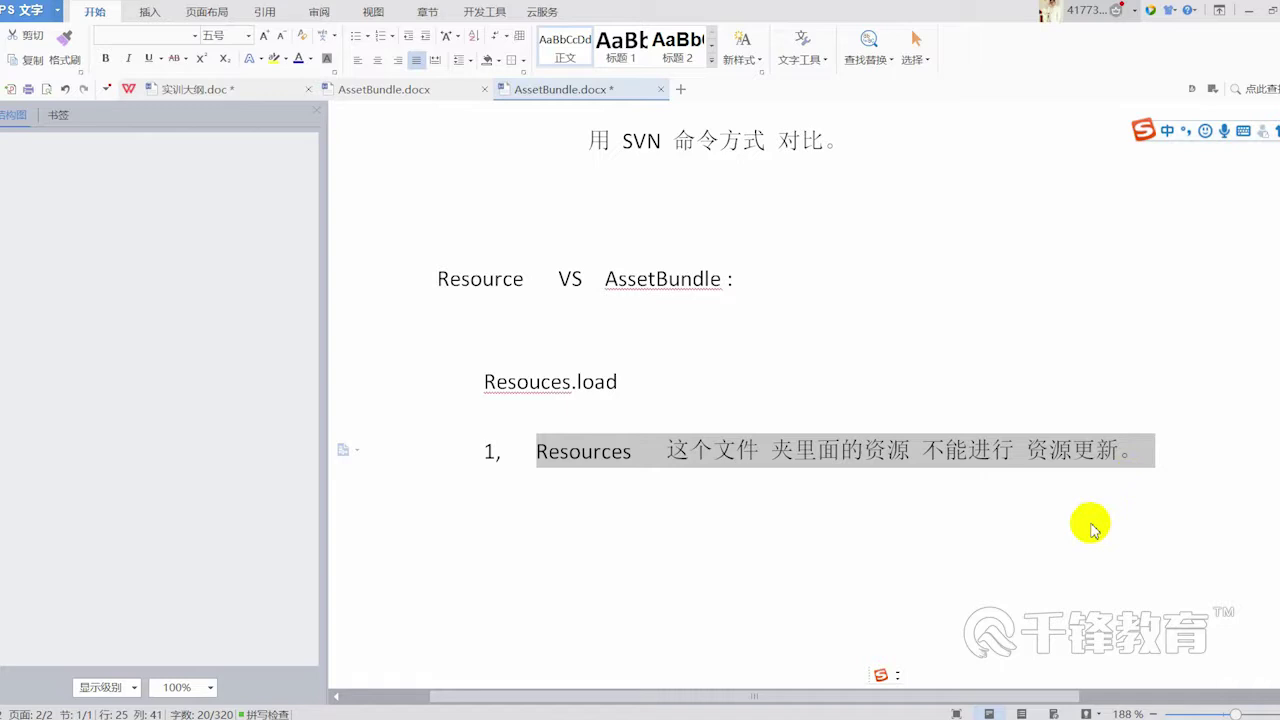
{"action": "left_click_drag", "start_coordinate": [1100, 477], "coordinate": [440, 447]}
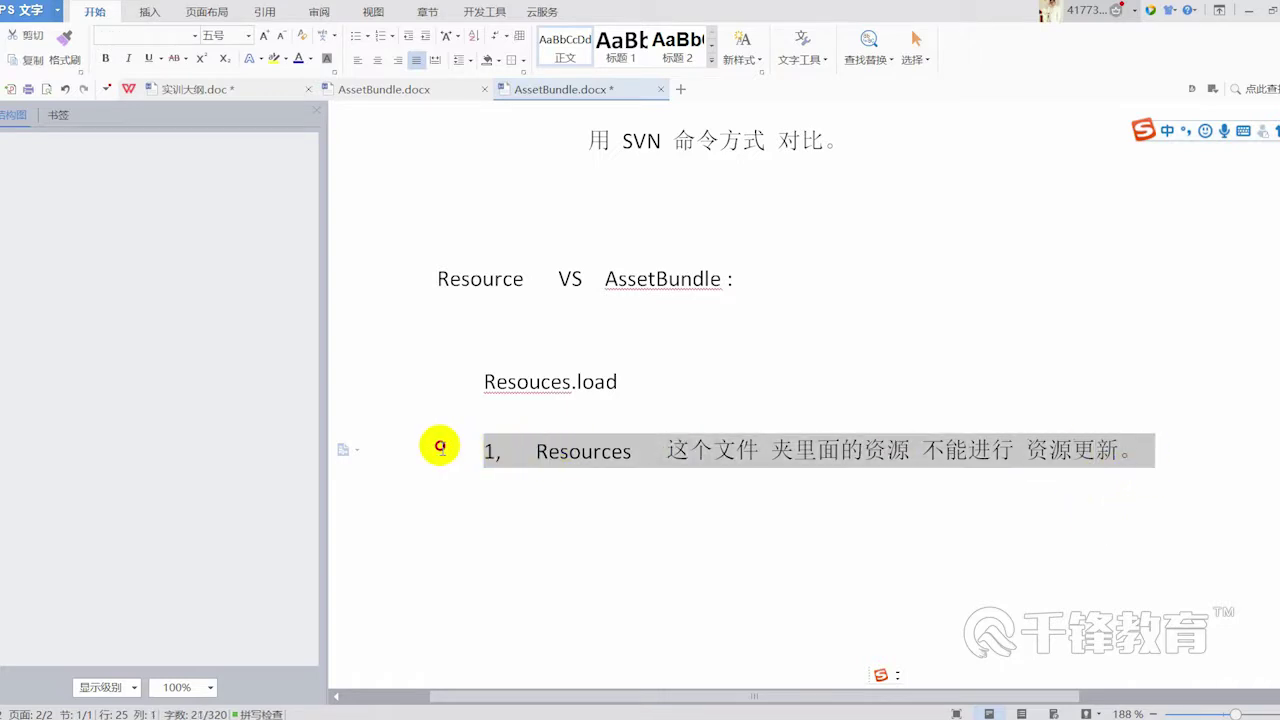
{"action": "left_click", "coordinate": [1134, 451]}
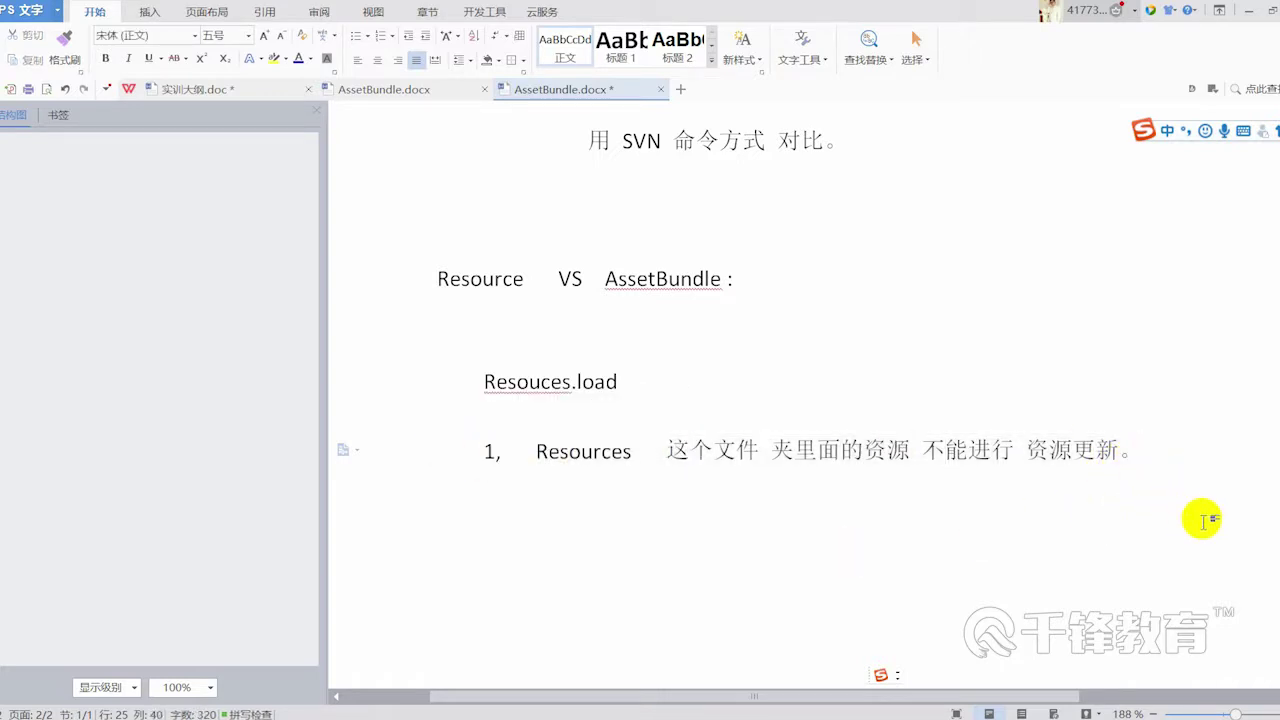
Start an indented second point reading '2，Resources' below point 1
{"action": "key", "text": "Return"}
{"action": "type", "text": "2，R"}
{"action": "key", "text": "BackSpace"}
{"action": "key", "text": "BackSpace"}
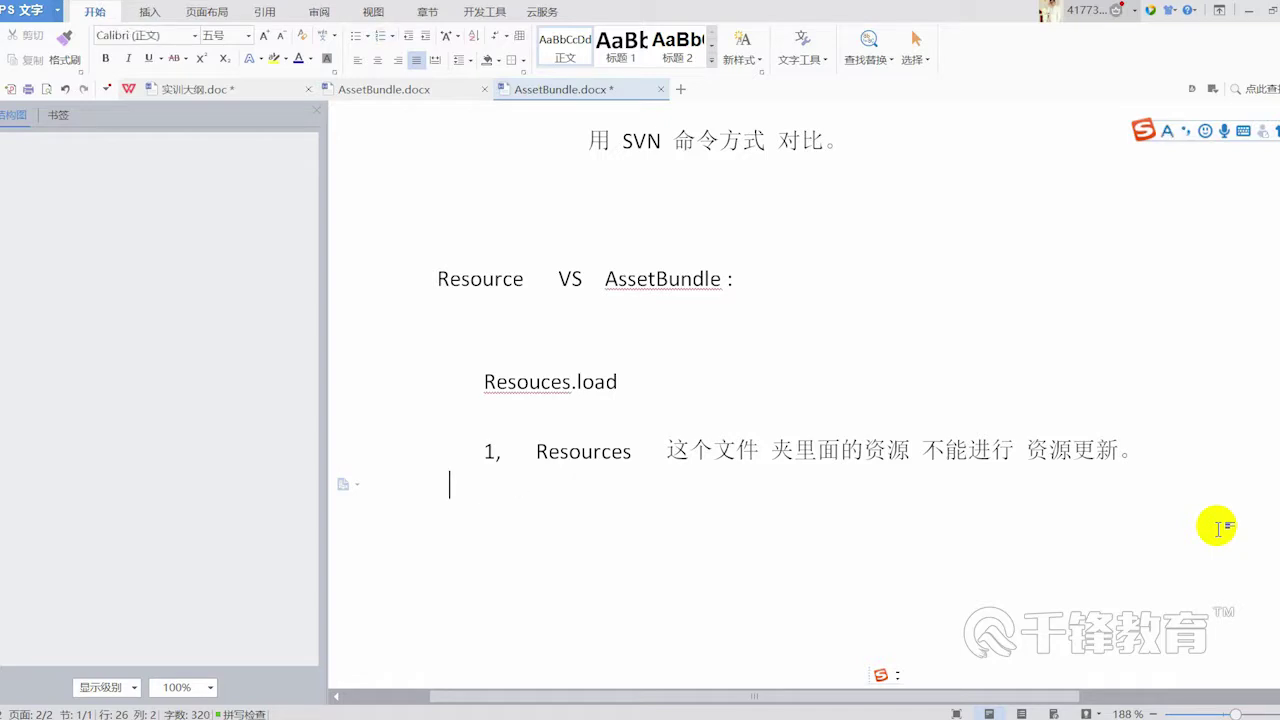
{"action": "key", "text": "Tab"}
{"action": "key", "text": "shift"}
{"action": "type", "text": "2，R"}
{"action": "key", "text": "shift"}
{"action": "type", "text": "esources"}
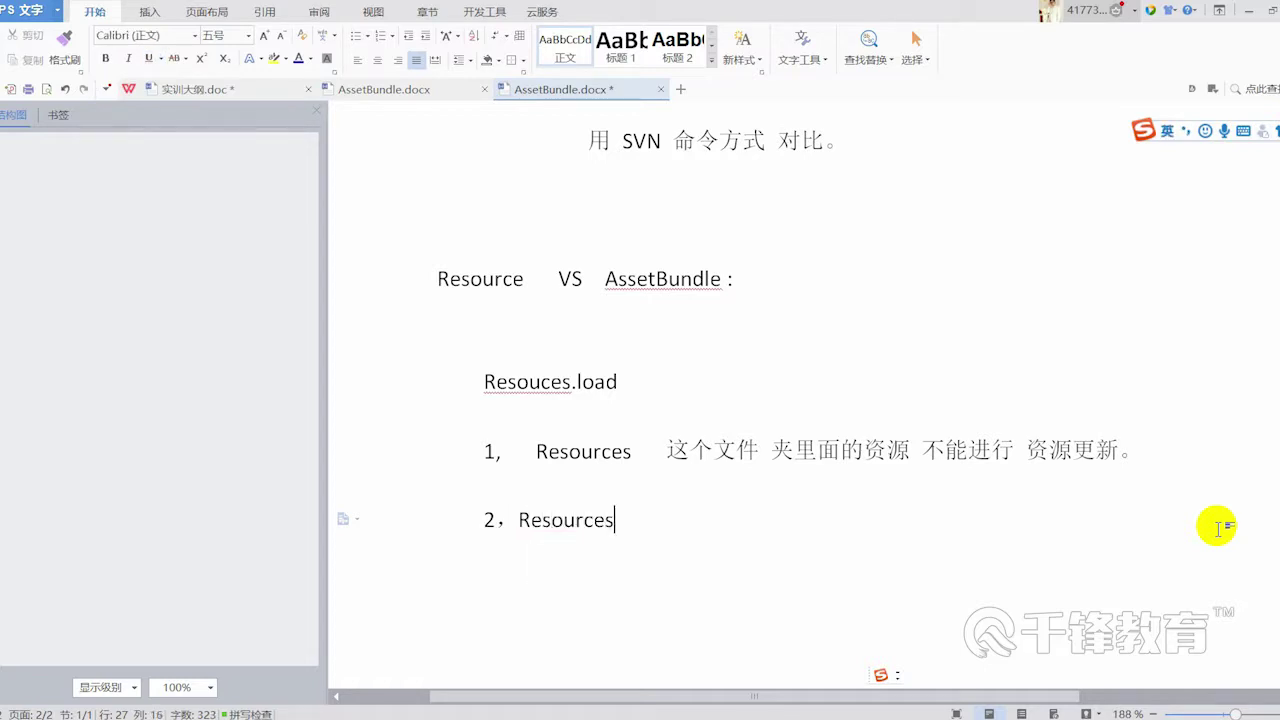
Continue point 2 with '这个文件夹 大小 不能超过 2G 。'
{"action": "key", "text": "shift"}
{"action": "type", "text": "这个"}
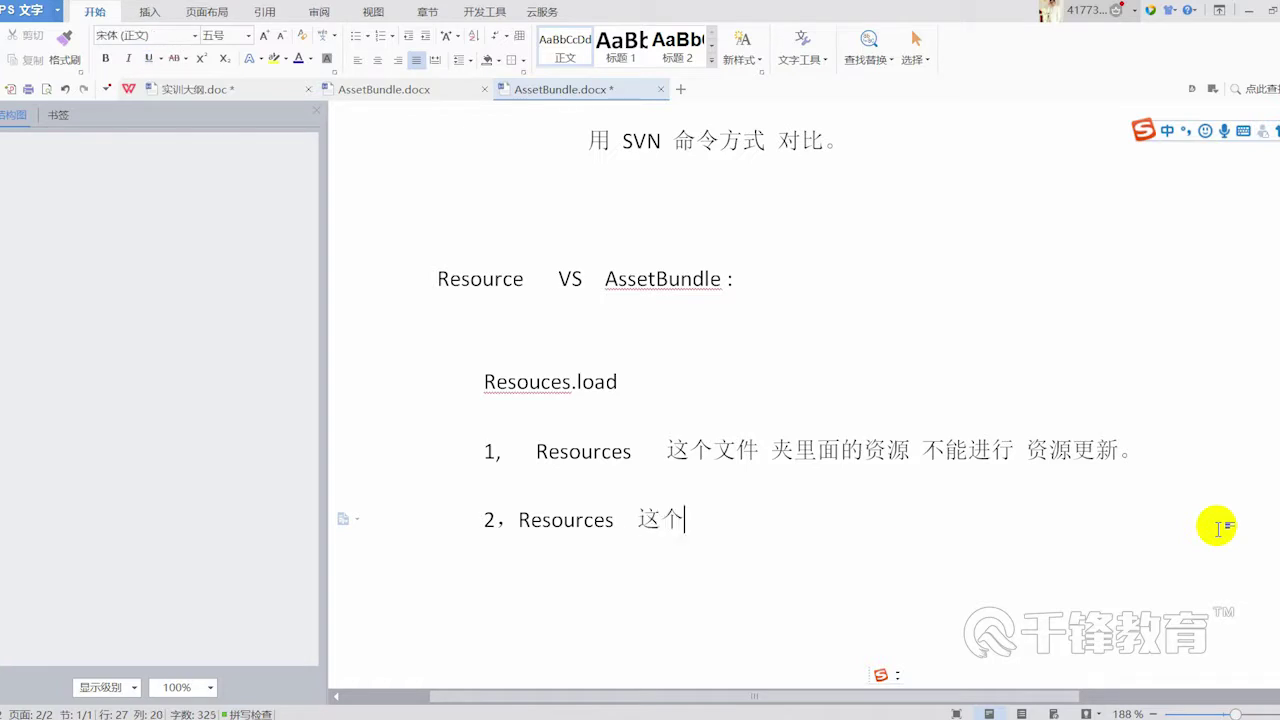
{"action": "type", "text": "文件jia夹 daxiao"}
{"action": "key", "text": "space"}
{"action": "type", "text": "bu neng"}
{"action": "key", "text": "space"}
{"action": "type", "text": "chaoguo"}
{"action": "key", "text": "space"}
{"action": "key", "text": "shift"}
{"action": "type", "text": "2G"}
{"action": "key", "text": "shift"}
{"action": "type", "text": "。"}
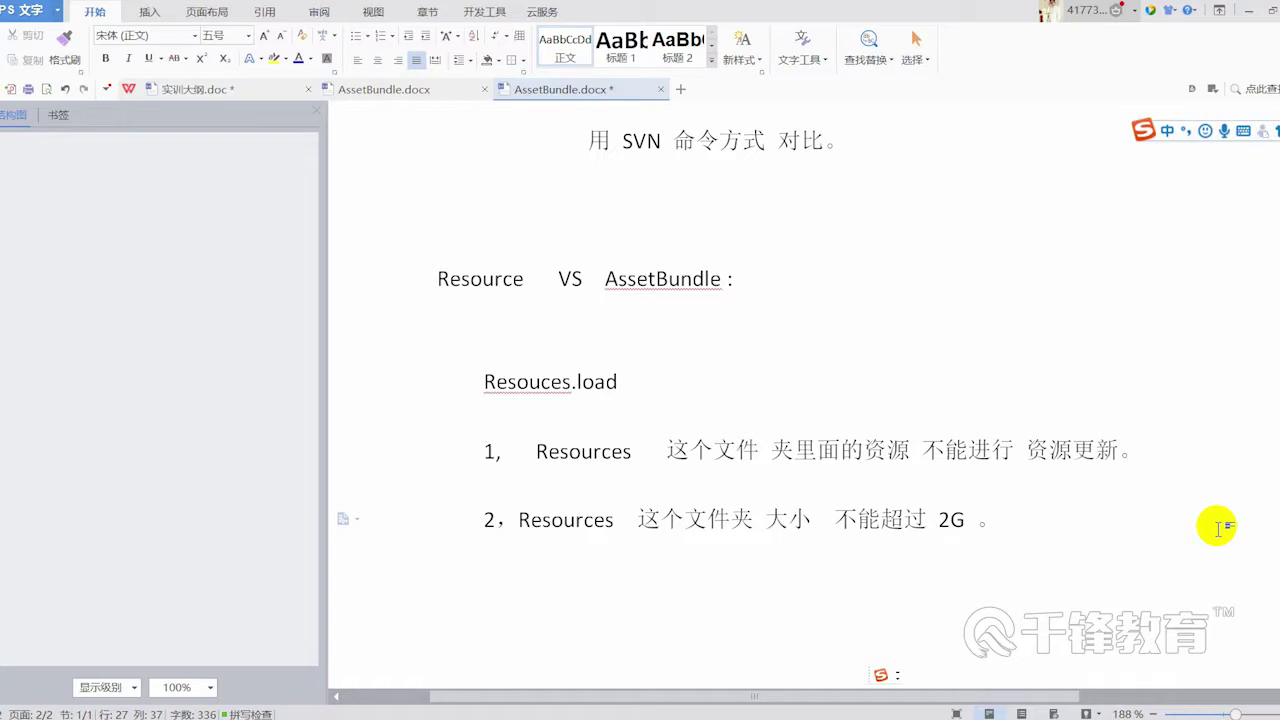
Insert 真机 before 不能超过 in point 2
{"action": "scroll", "coordinate": [1216, 527], "scroll_direction": "down", "scroll_amount": 1}
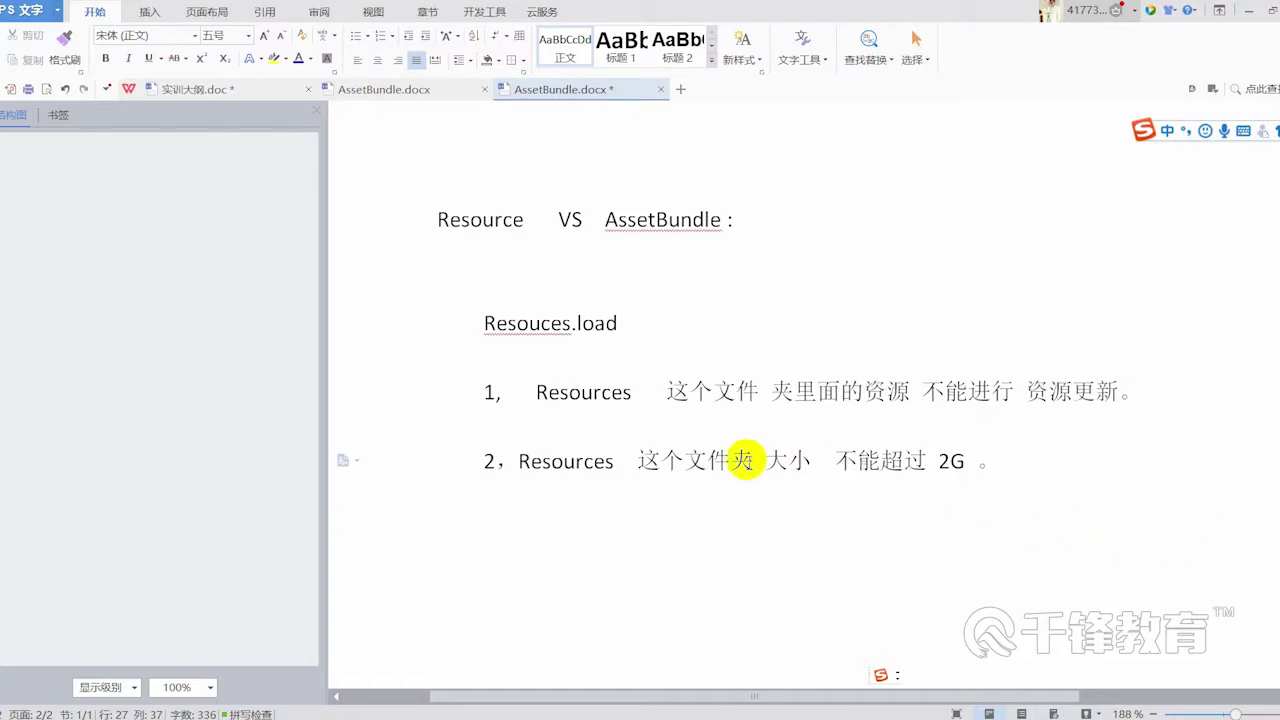
{"action": "left_click", "coordinate": [843, 463]}
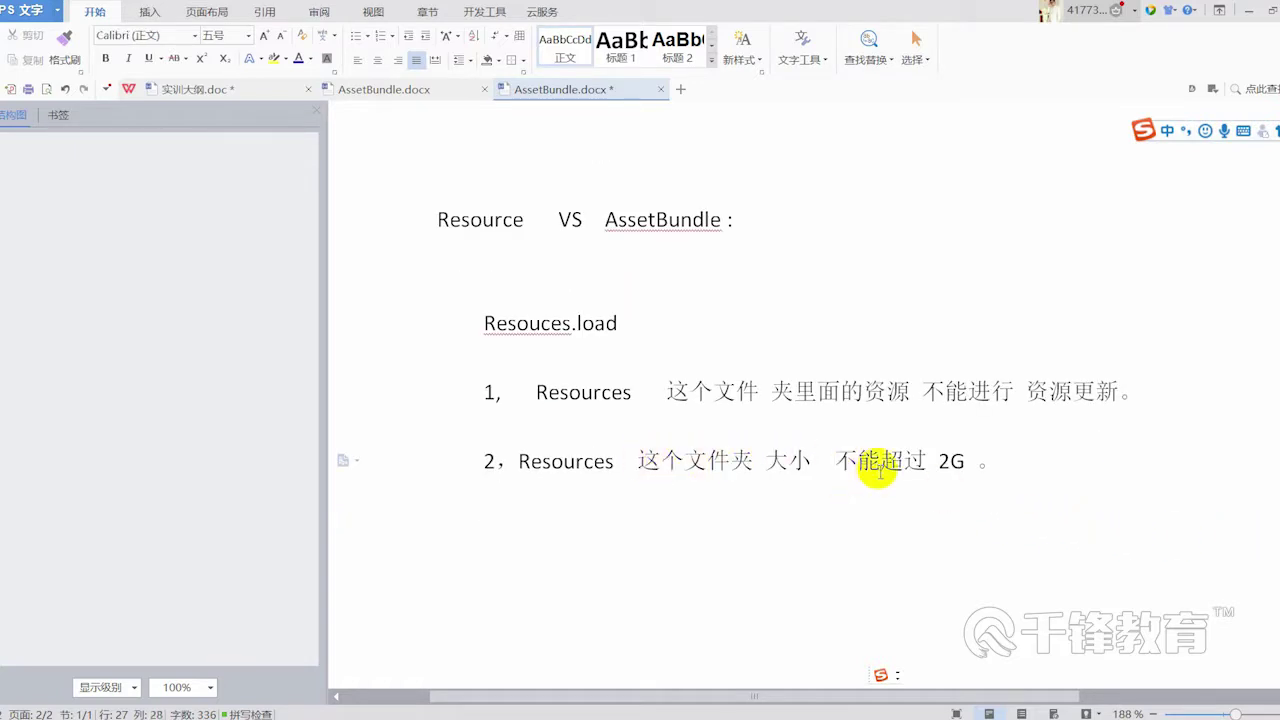
{"action": "type", "text": "zhenji"}
{"action": "key", "text": "space"}
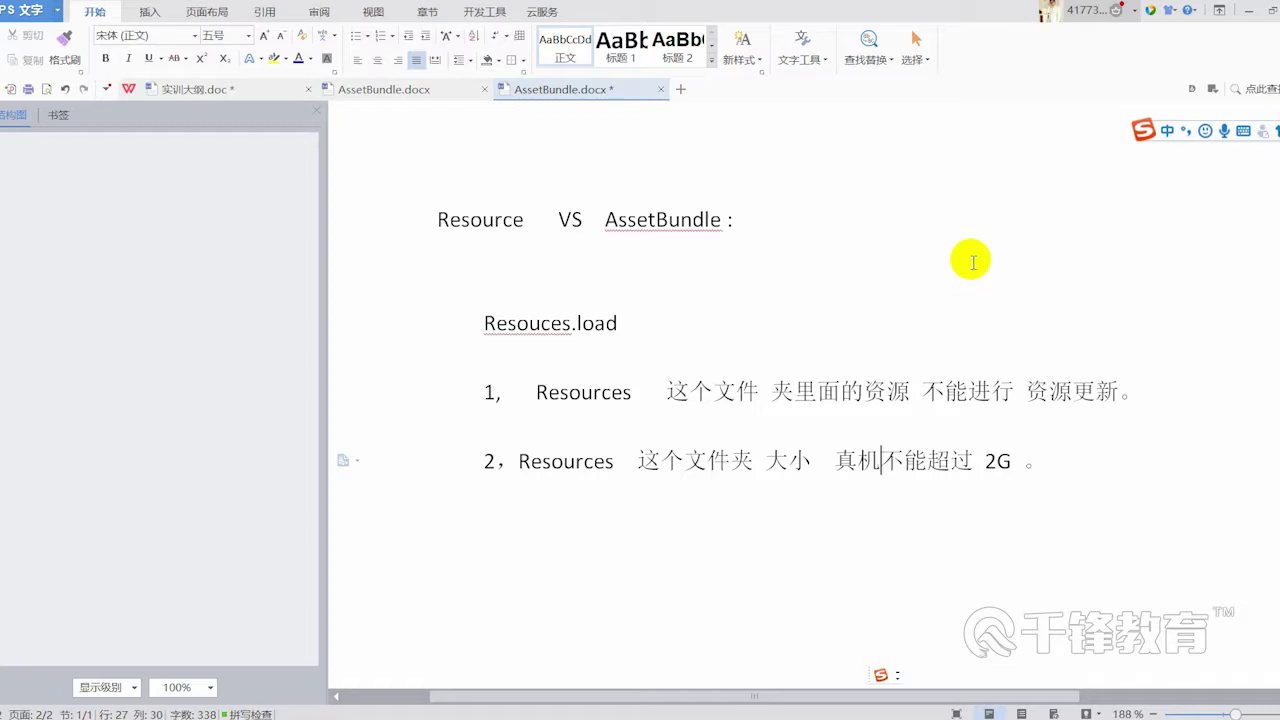
{"action": "left_click", "coordinate": [1060, 462]}
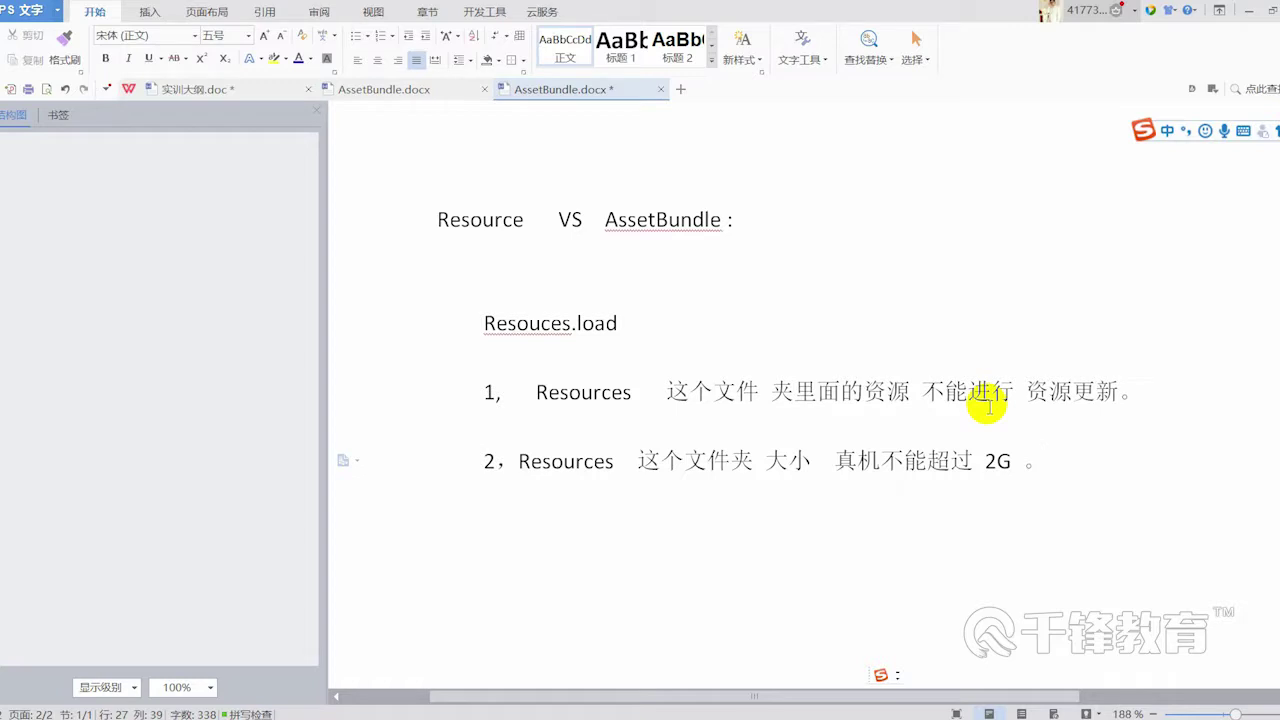
{"action": "left_click", "coordinate": [515, 461]}
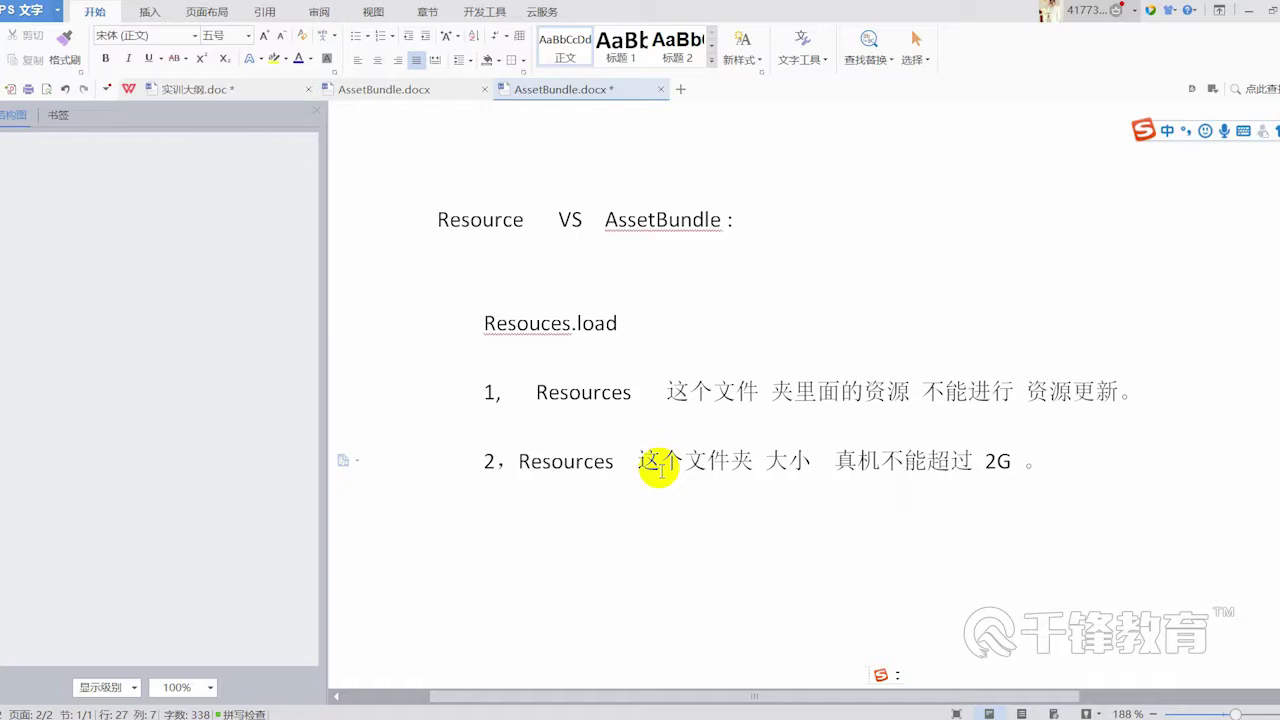
Undo the automatic numbering so point 2 starts with a plain '2，', and open an empty line below it
{"action": "key", "text": "Tab"}
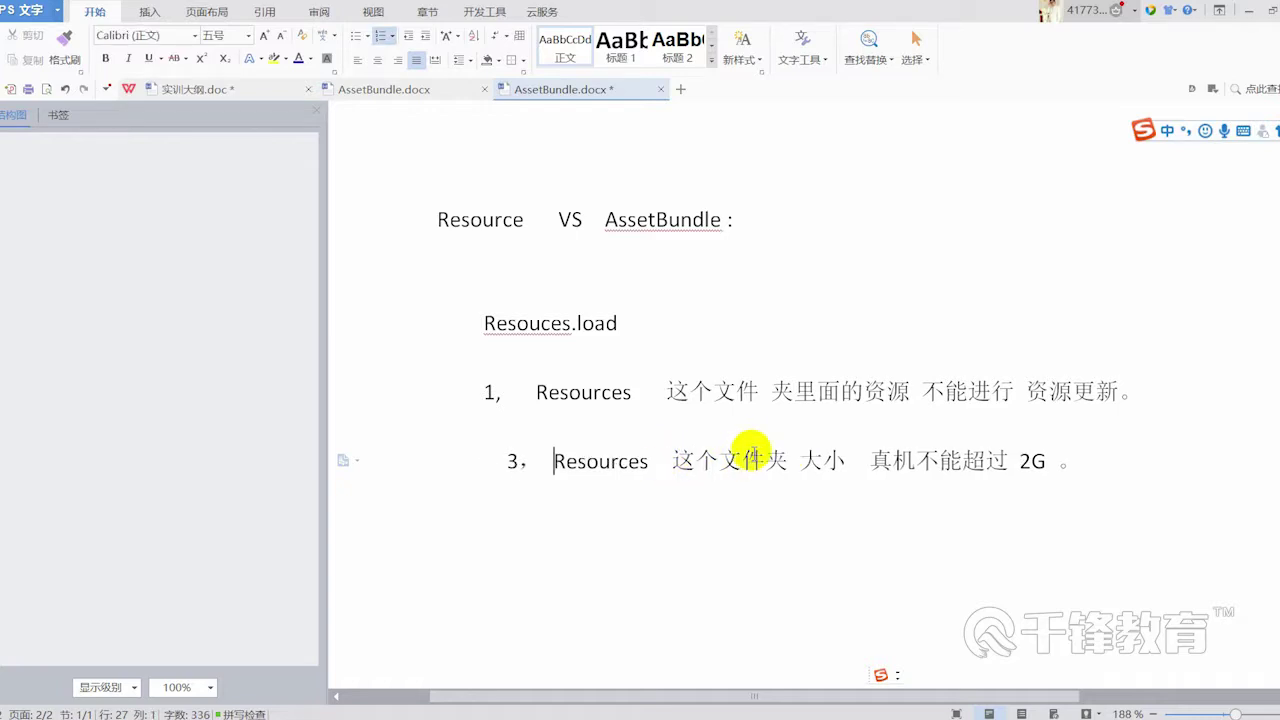
{"action": "key", "text": "ctrl+z"}
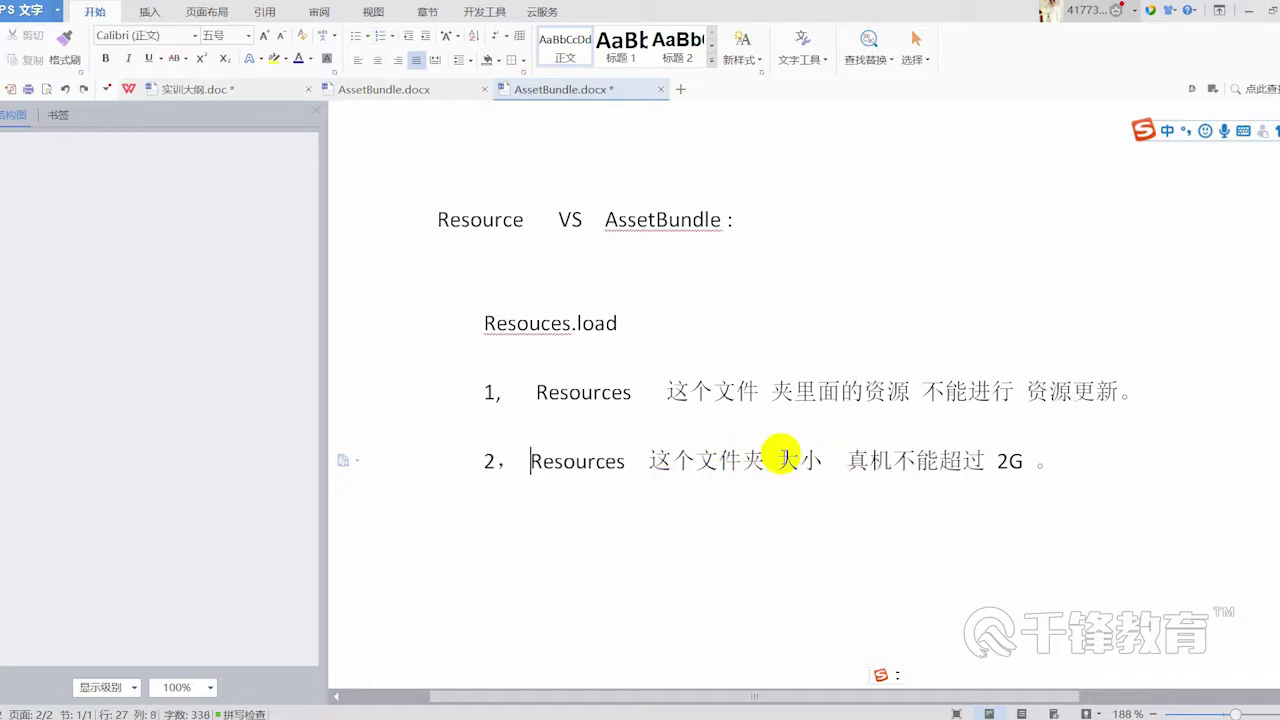
{"action": "left_click", "coordinate": [1070, 458]}
{"action": "key", "text": "Return"}
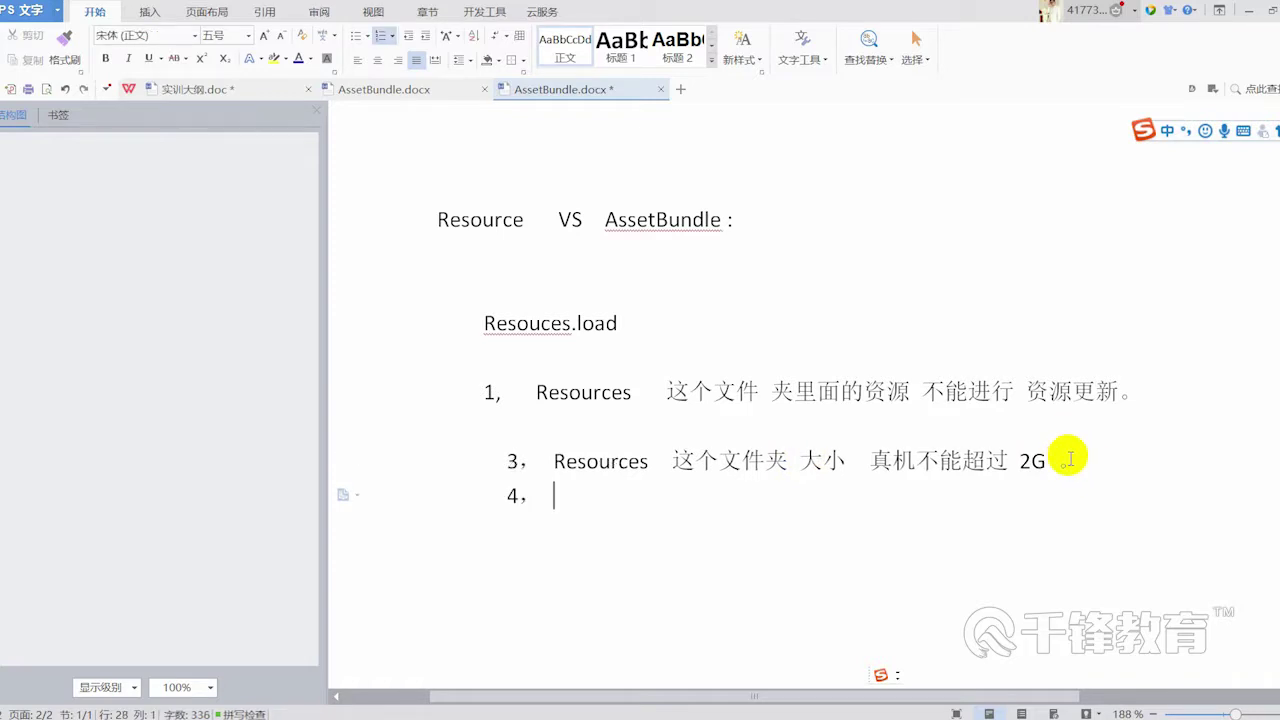
{"action": "left_click", "coordinate": [553, 461]}
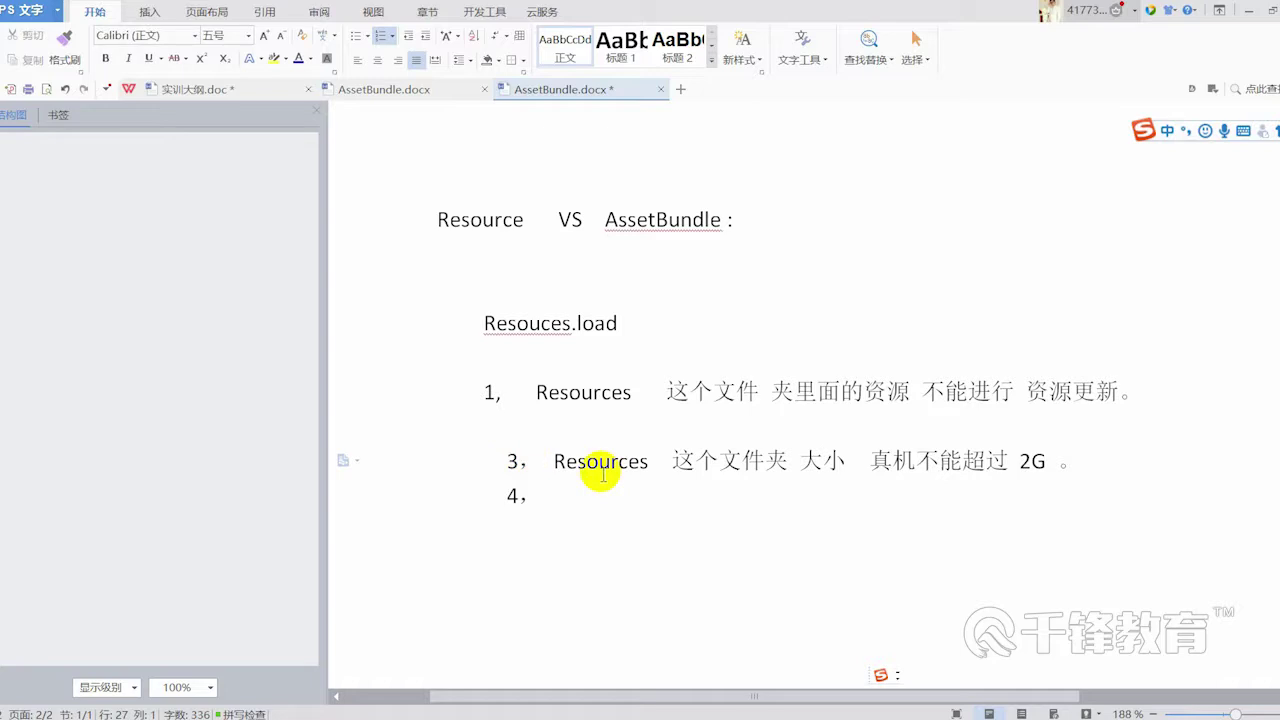
{"action": "key", "text": "BackSpace"}
{"action": "key", "text": "BackSpace"}
{"action": "type", "text": "2，"}
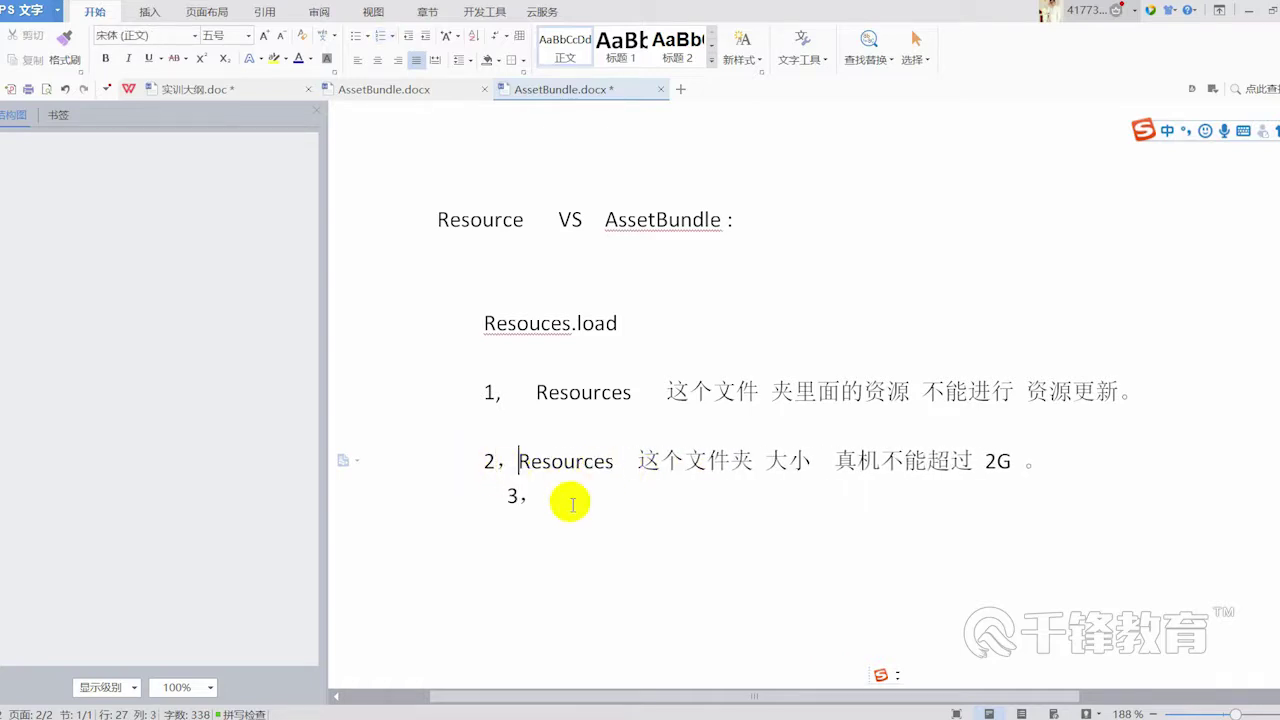
{"action": "left_click", "coordinate": [590, 510]}
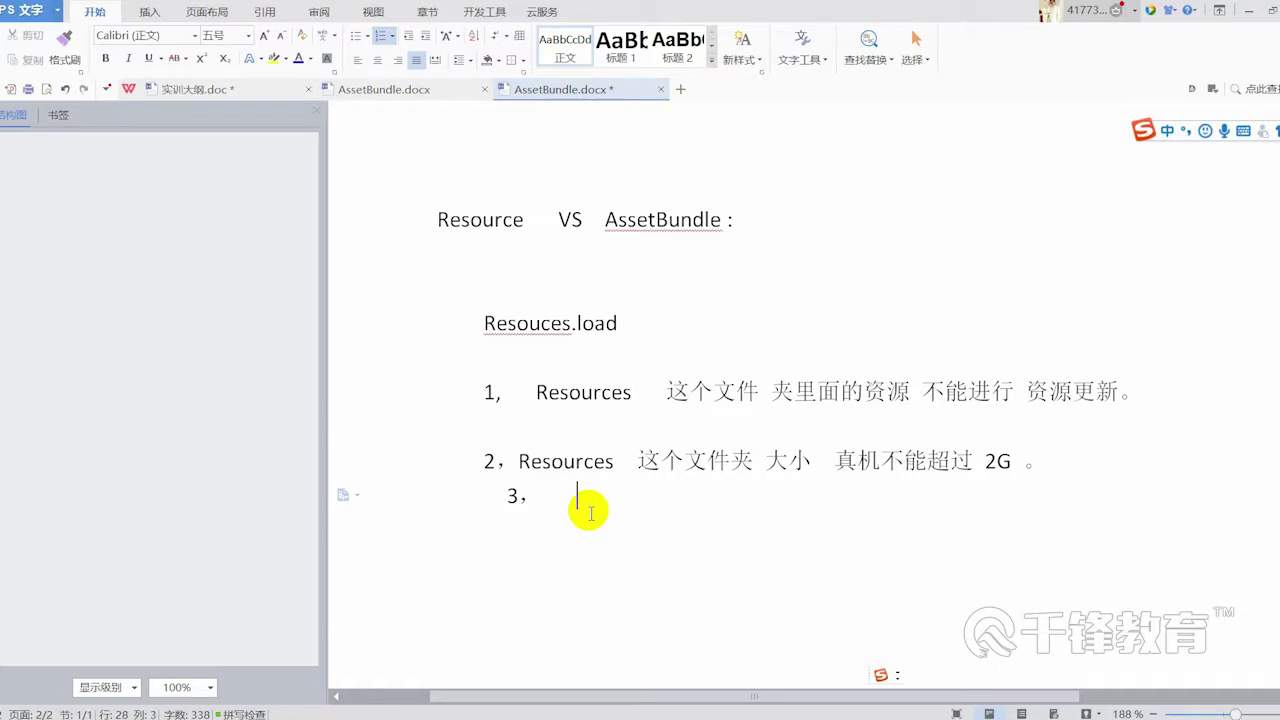
Type point 3: 'Resoucres 这个文件夹 越大 第一次启动越慢 。'
{"action": "type", "text": "Resoucres"}
{"action": "key", "text": "shift"}
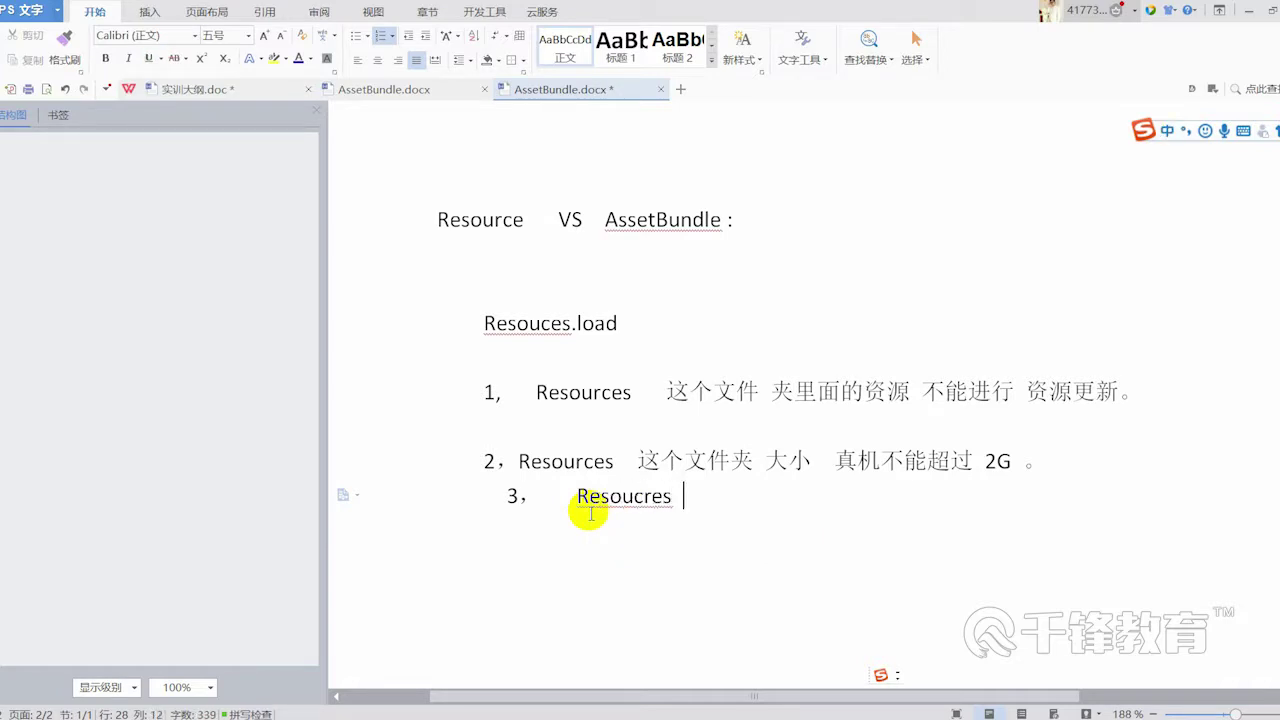
{"action": "type", "text": "zhege"}
{"action": "key", "text": "space"}
{"action": "type", "text": "wen'j"}
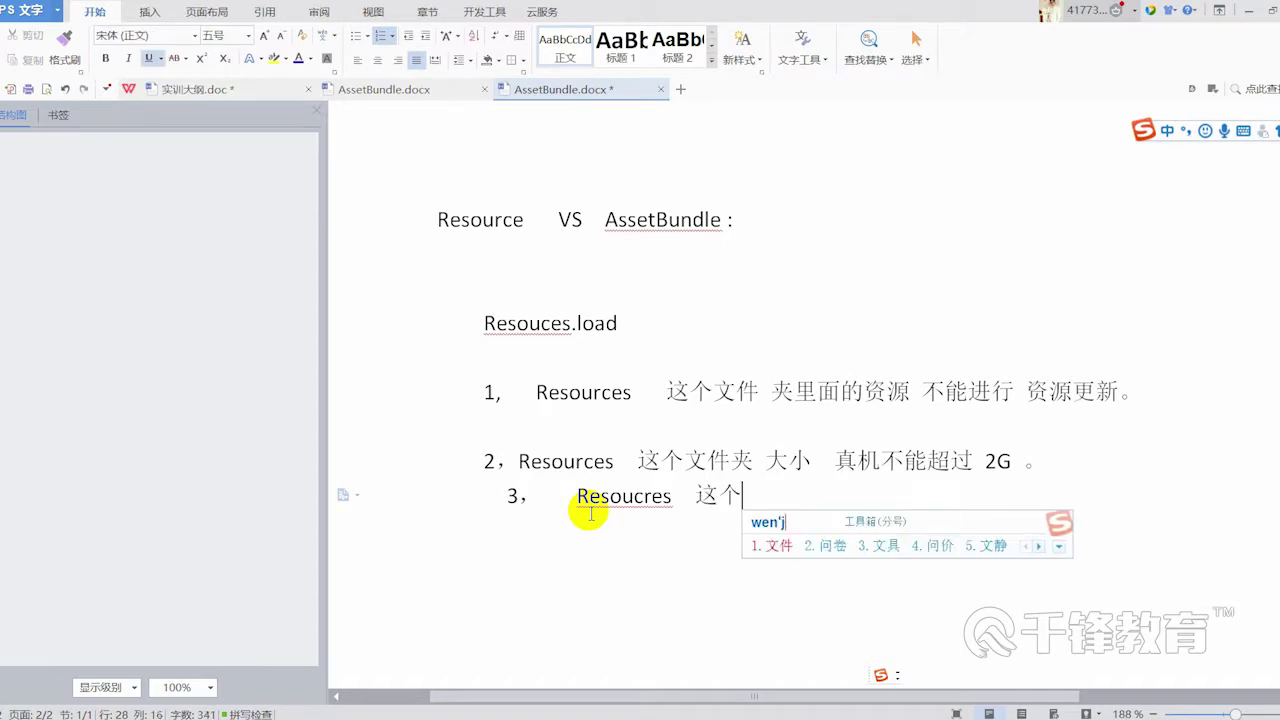
{"action": "key", "text": "space"}
{"action": "type", "text": "jia"}
{"action": "key", "text": "space"}
{"action": "type", "text": "yueda"}
{"action": "key", "text": "space"}
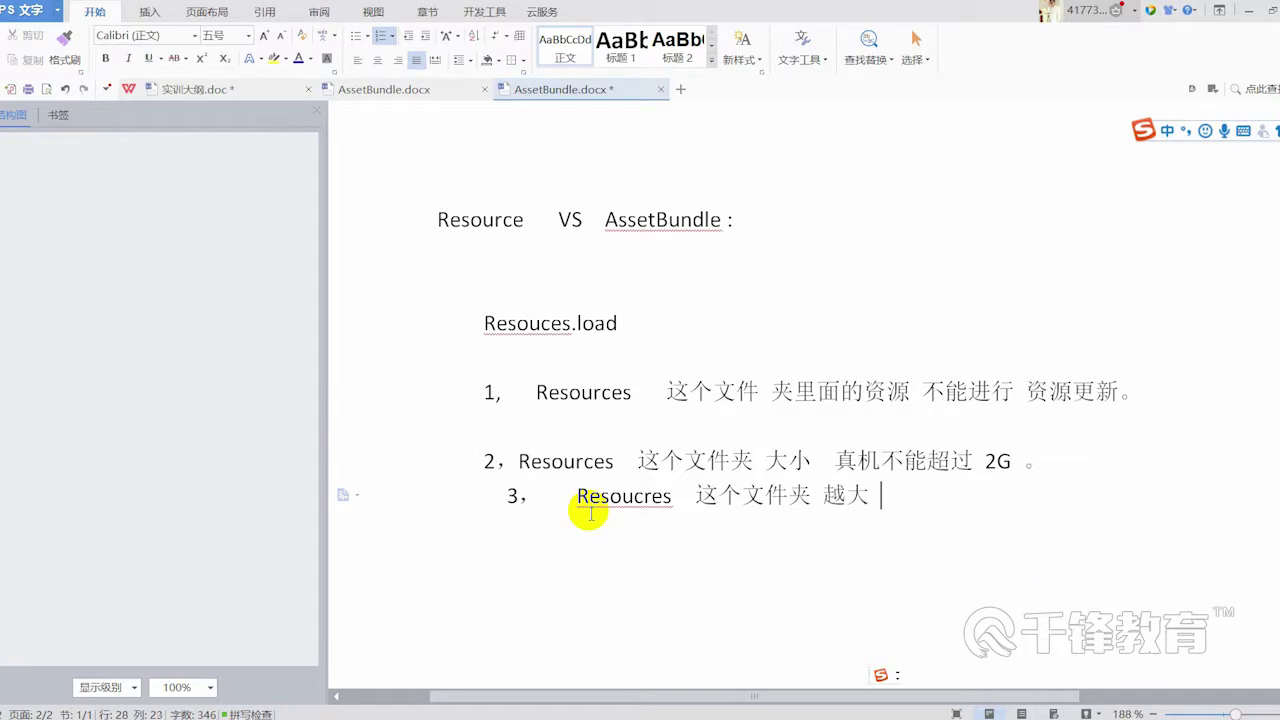
{"action": "type", "text": "diyici"}
{"action": "key", "text": "space"}
{"action": "type", "text": "qi"}
{"action": "key", "text": "space"}
{"action": "type", "text": "dong"}
{"action": "key", "text": "space"}
{"action": "type", "text": "yueman"}
{"action": "key", "text": "space"}
{"action": "type", "text": "。"}
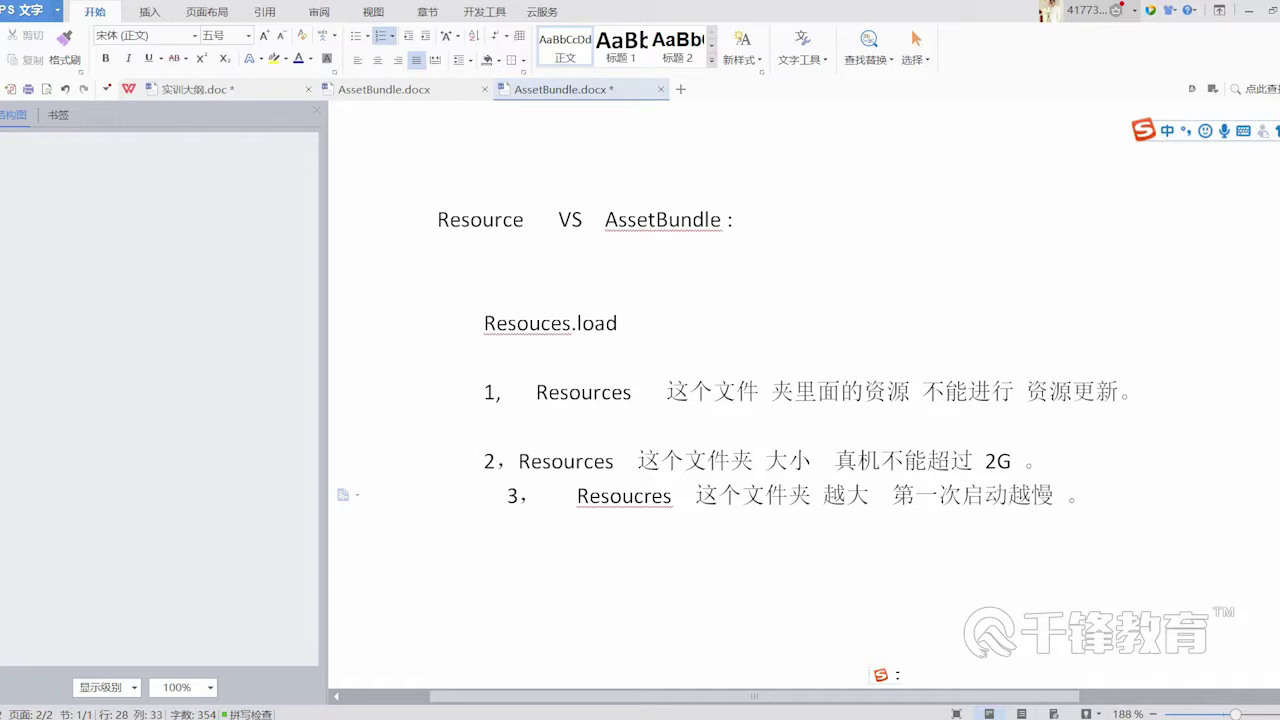
Show the bookmarks panel and select the text of points 3 and 1 to review them
{"action": "left_click", "coordinate": [58, 114]}
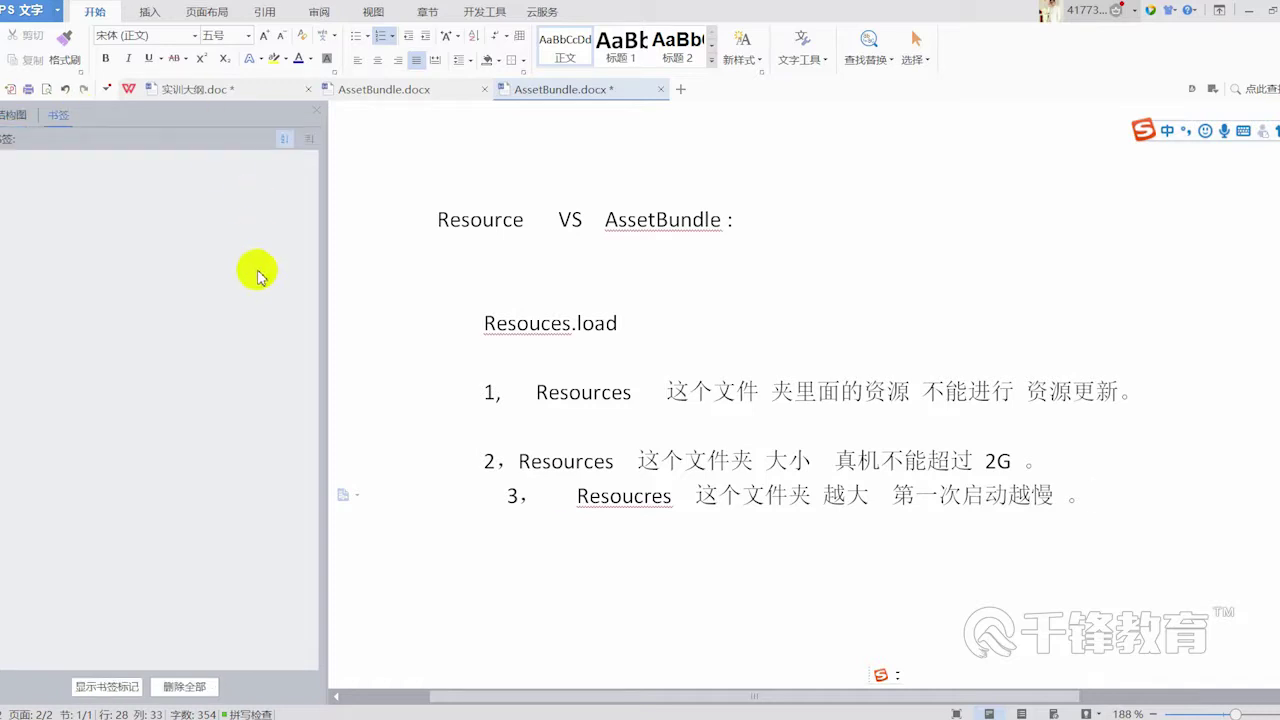
{"action": "mouse_move", "coordinate": [566, 495]}
{"action": "left_mouse_down"}
{"action": "mouse_move", "coordinate": [695, 490]}
{"action": "mouse_move", "coordinate": [1010, 544]}
{"action": "left_mouse_up"}
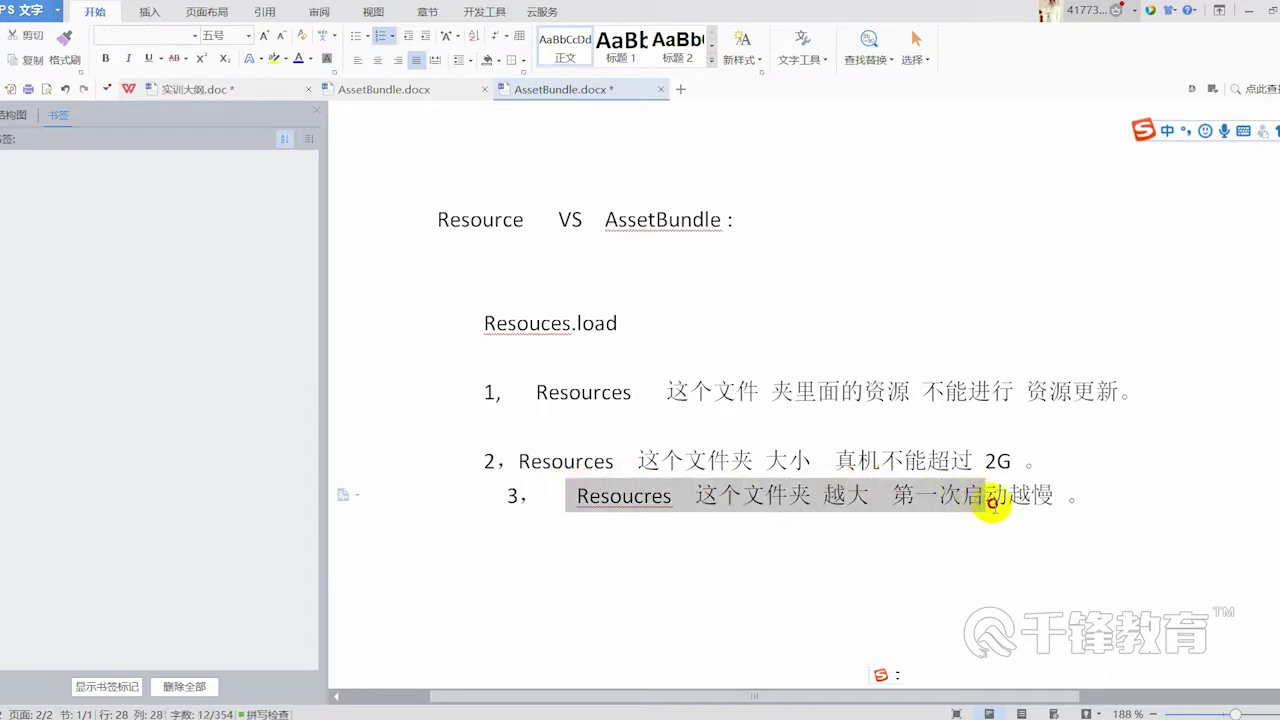
{"action": "left_click", "coordinate": [1113, 518]}
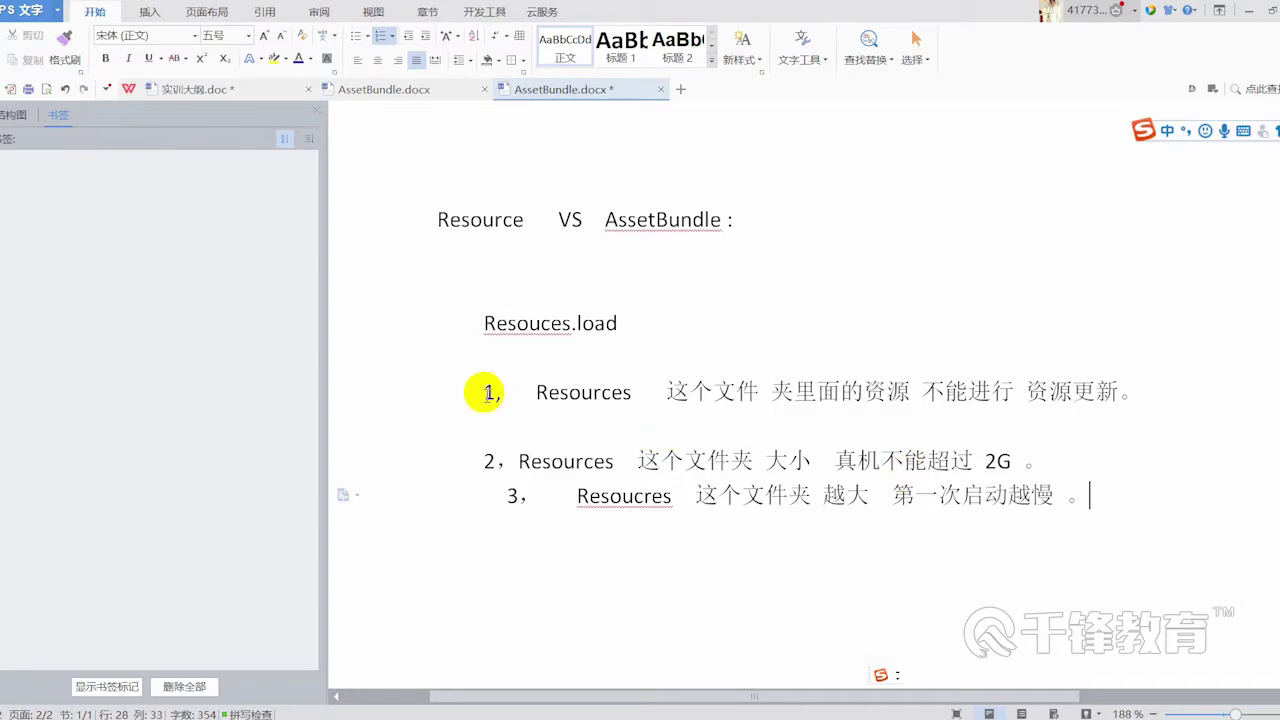
{"action": "mouse_move", "coordinate": [511, 392]}
{"action": "left_mouse_down"}
{"action": "mouse_move", "coordinate": [792, 408]}
{"action": "mouse_move", "coordinate": [1075, 395]}
{"action": "left_mouse_up"}
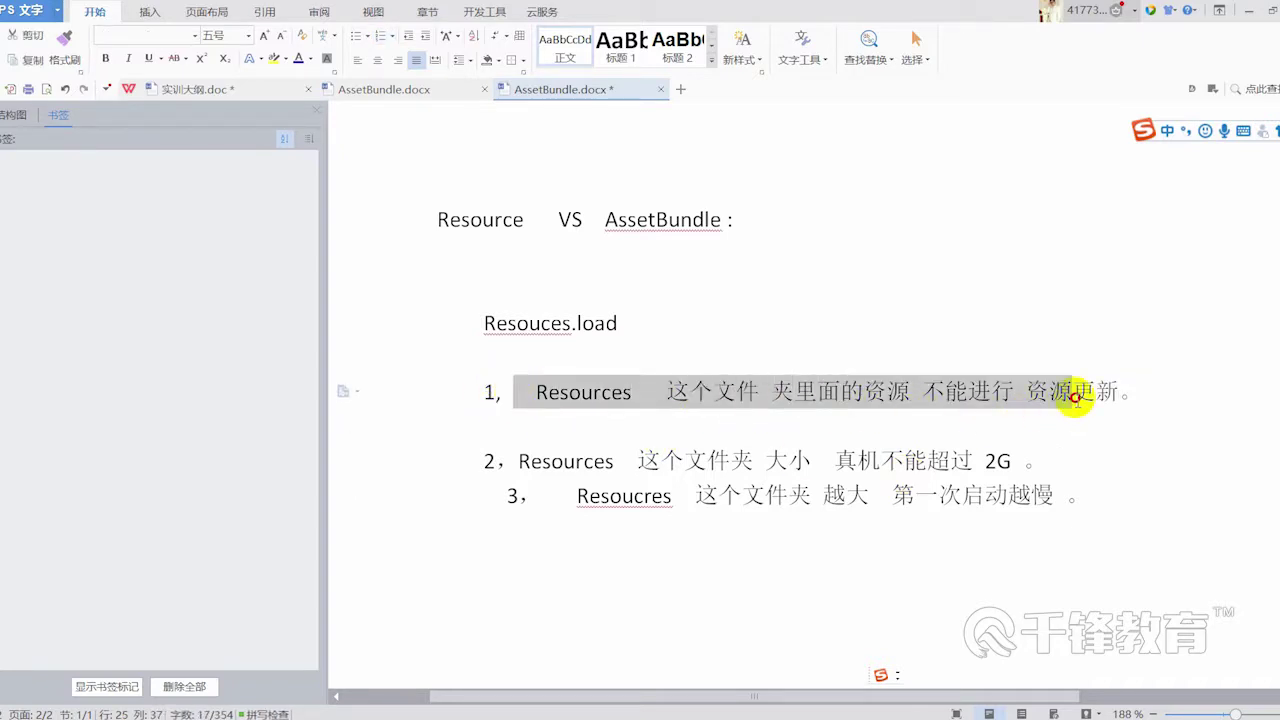
Add blank lines below point 3 and start an auto-numbered '4，' item
{"action": "left_click", "coordinate": [1089, 502]}
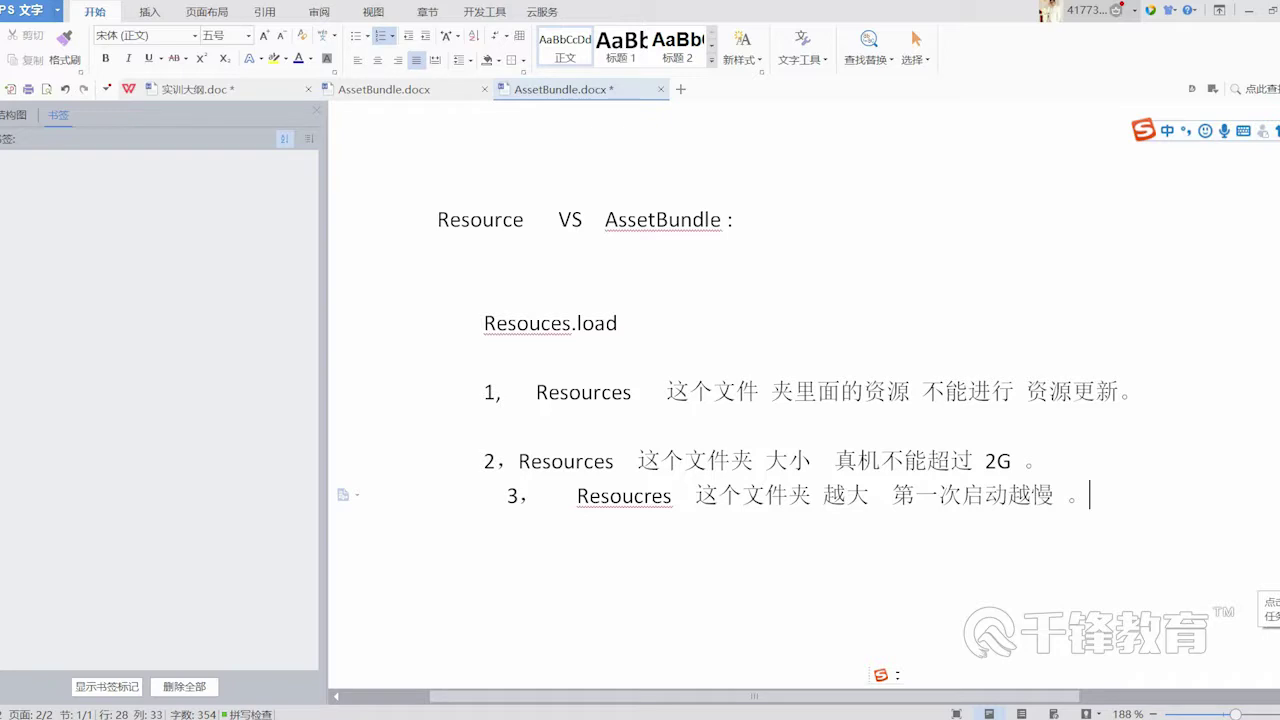
{"action": "key", "text": "Return"}
{"action": "key", "text": "BackSpace"}
{"action": "key", "text": "Return"}
{"action": "type", "text": "4，"}
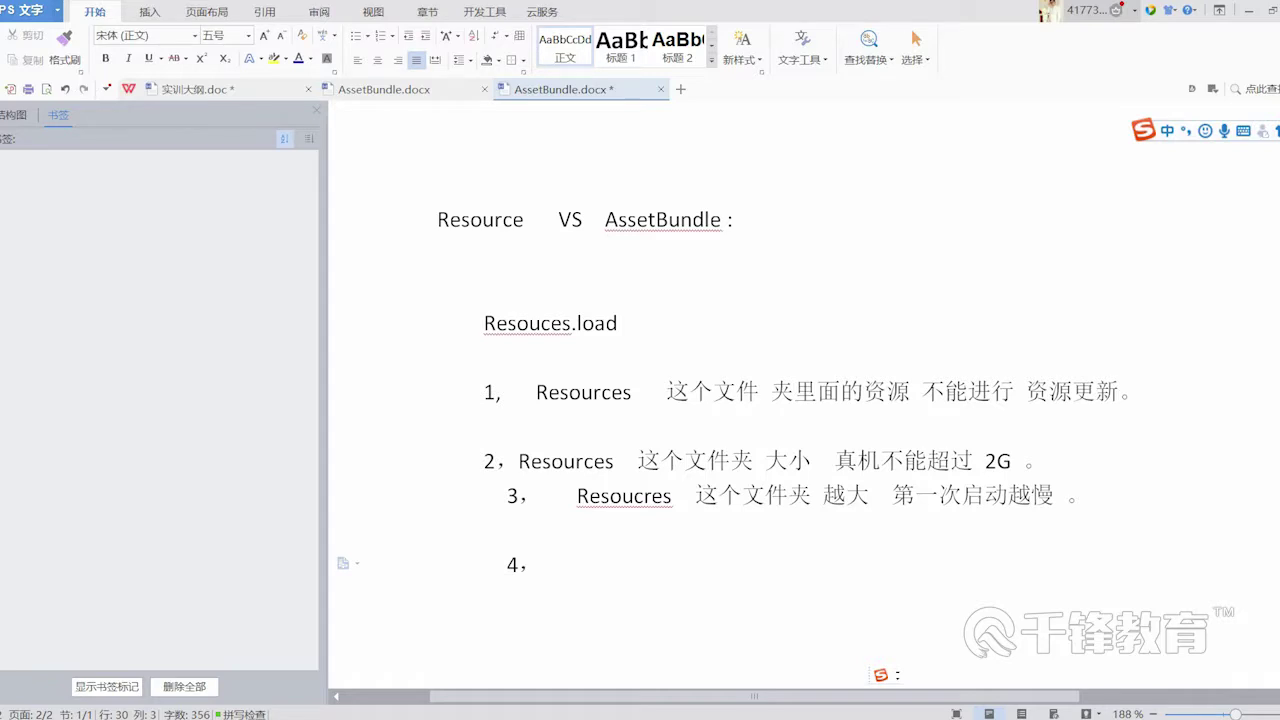
{"action": "key", "text": "space"}
Select '资源更新。' in point 1 and the slower-startup phrase in point 3
{"action": "left_click_drag", "start_coordinate": [968, 392], "coordinate": [1152, 384]}
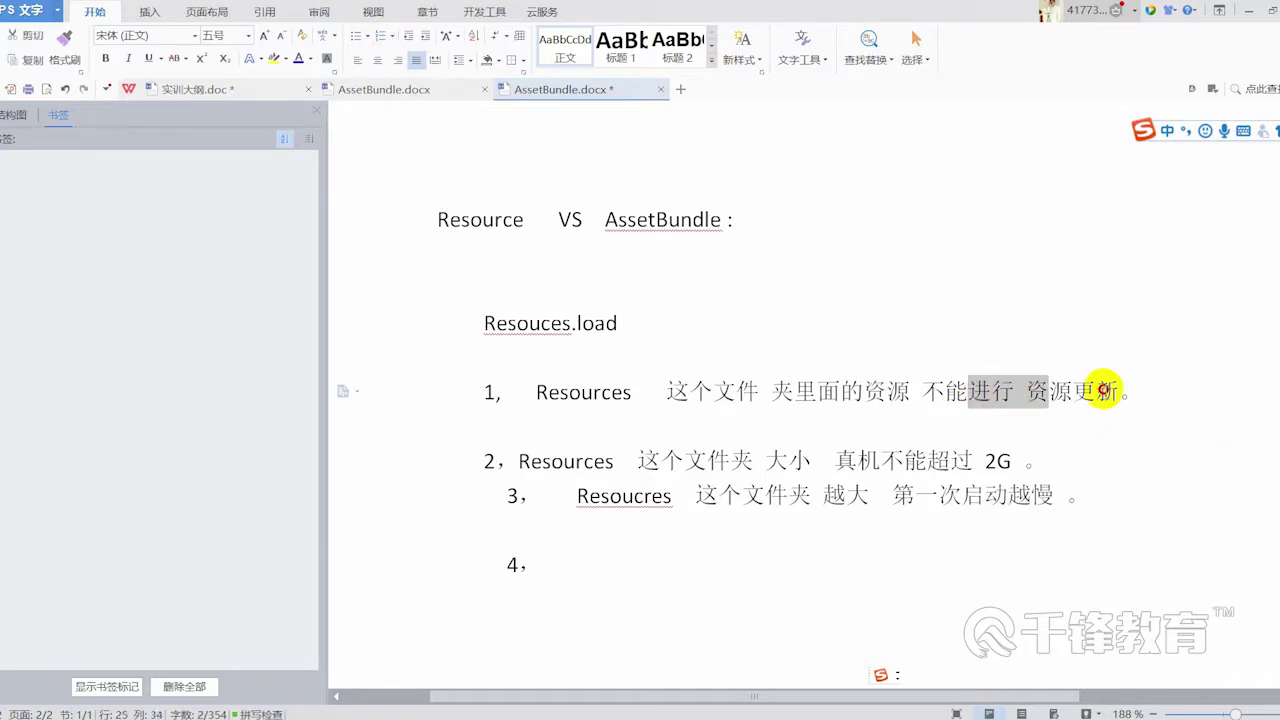
{"action": "left_click", "coordinate": [1045, 450]}
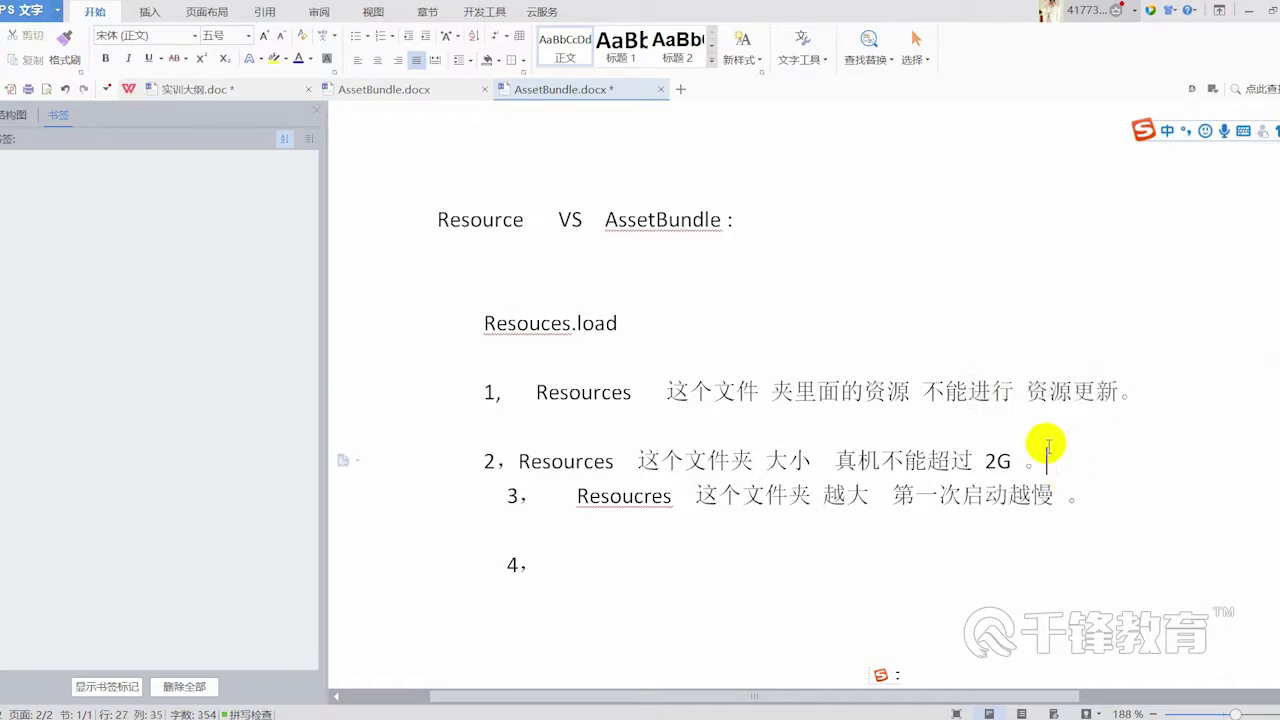
{"action": "left_click_drag", "start_coordinate": [1015, 390], "coordinate": [1173, 397]}
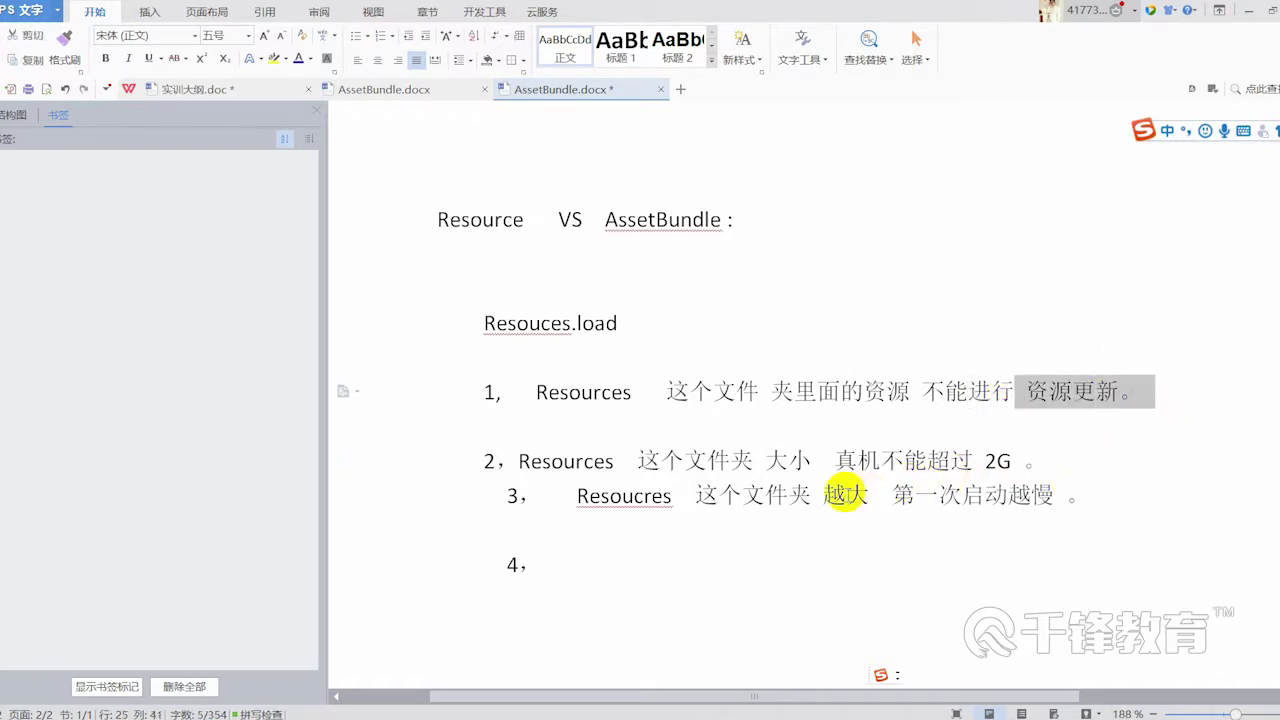
{"action": "left_click_drag", "start_coordinate": [845, 493], "coordinate": [1080, 494]}
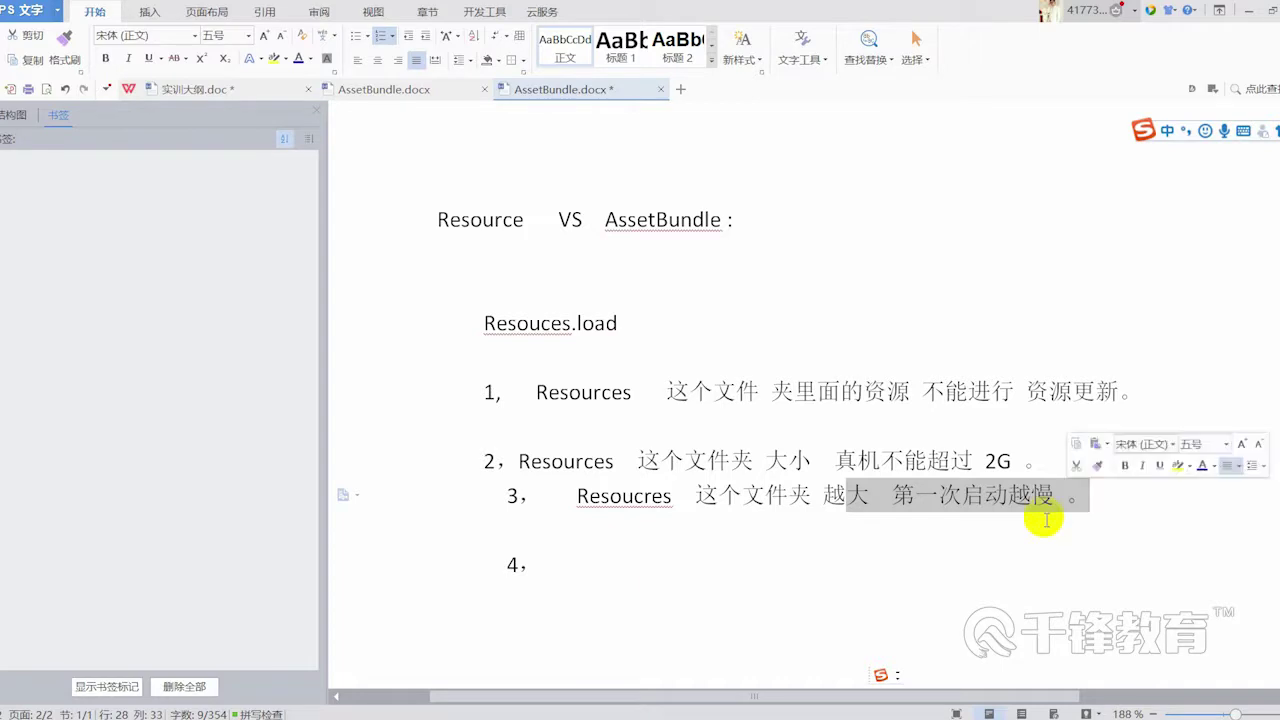
Remove the empty '4，' auto-number, leaving a blank line below the list
{"action": "left_click", "coordinate": [615, 587]}
{"action": "key", "text": "BackSpace"}
{"action": "key", "text": "Return"}
{"action": "key", "text": "Return"}
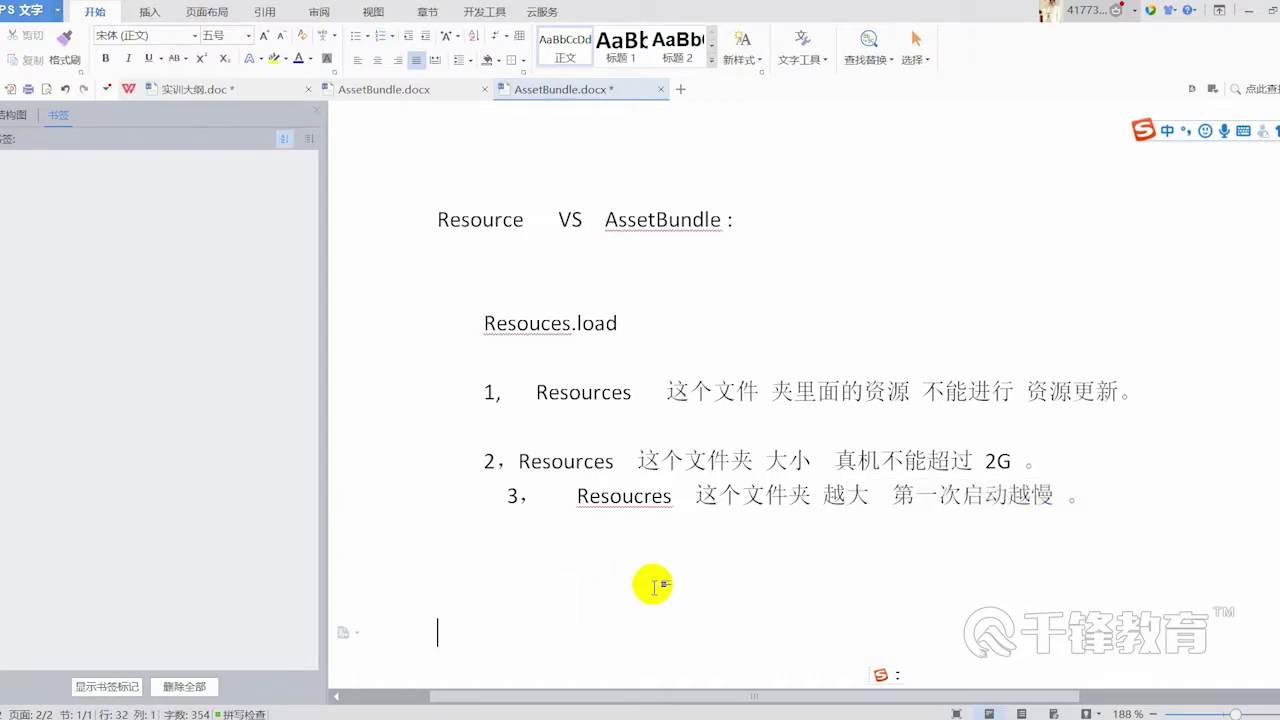
{"action": "scroll", "coordinate": [655, 585], "scroll_direction": "down", "scroll_amount": 3}
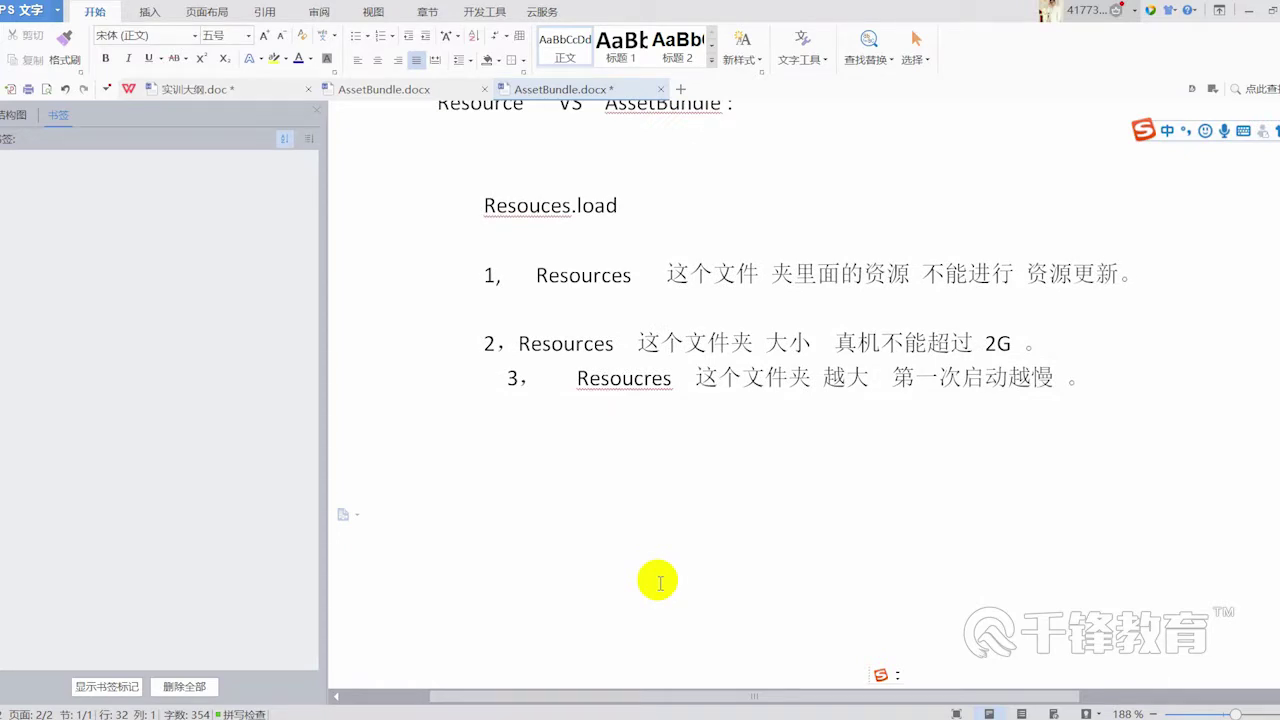
{"action": "scroll", "coordinate": [659, 583], "scroll_direction": "up", "scroll_amount": 1}
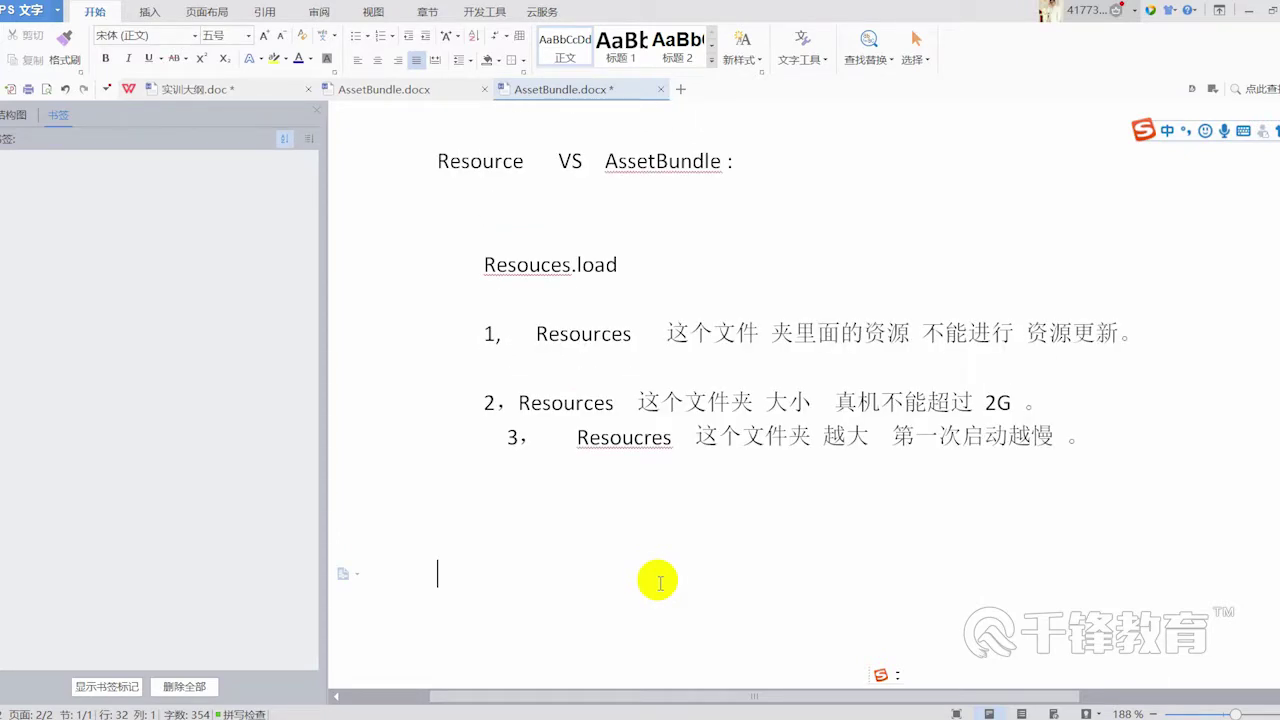
Select 'Resource' in the title, then add blank lines below the list
{"action": "left_click", "coordinate": [460, 158]}
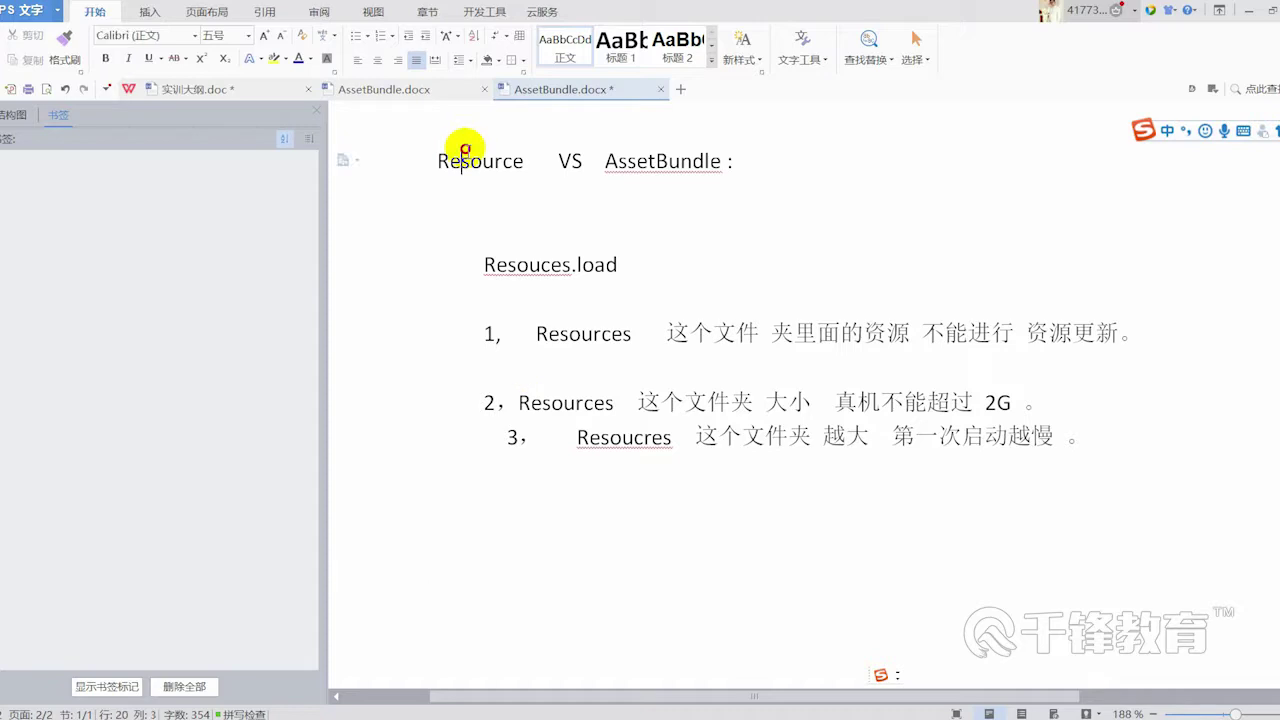
{"action": "double_click", "coordinate": [485, 168]}
{"action": "left_click", "coordinate": [524, 504]}
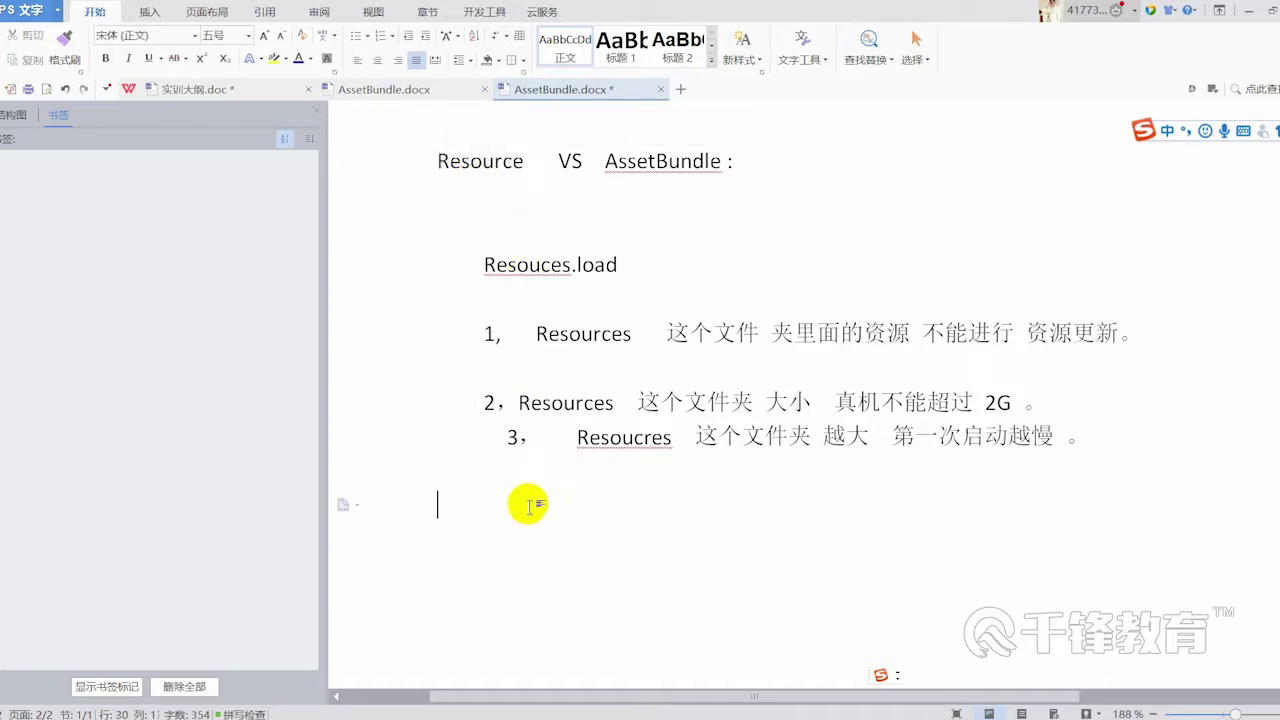
{"action": "key", "text": "Return"}
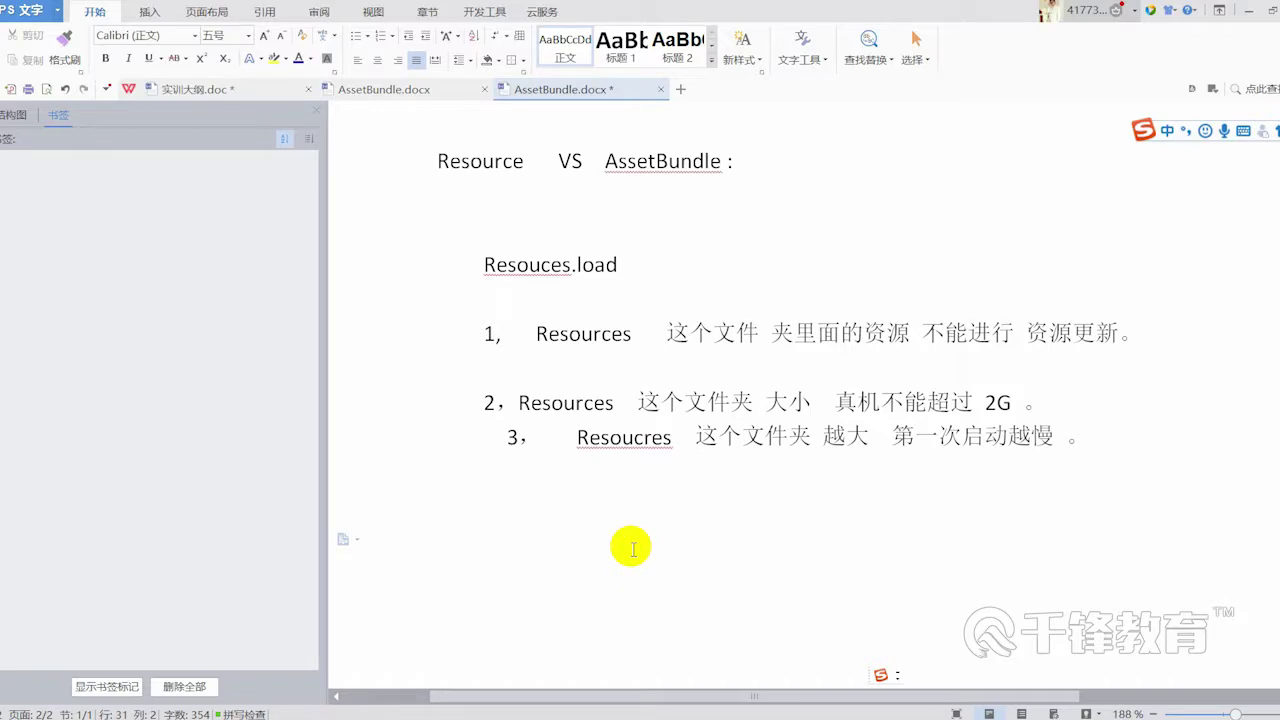
{"action": "key", "text": "Return"}
Type the question '怎么样 打一个 assetbundle ？' and save the document
{"action": "type", "text": "zenme"}
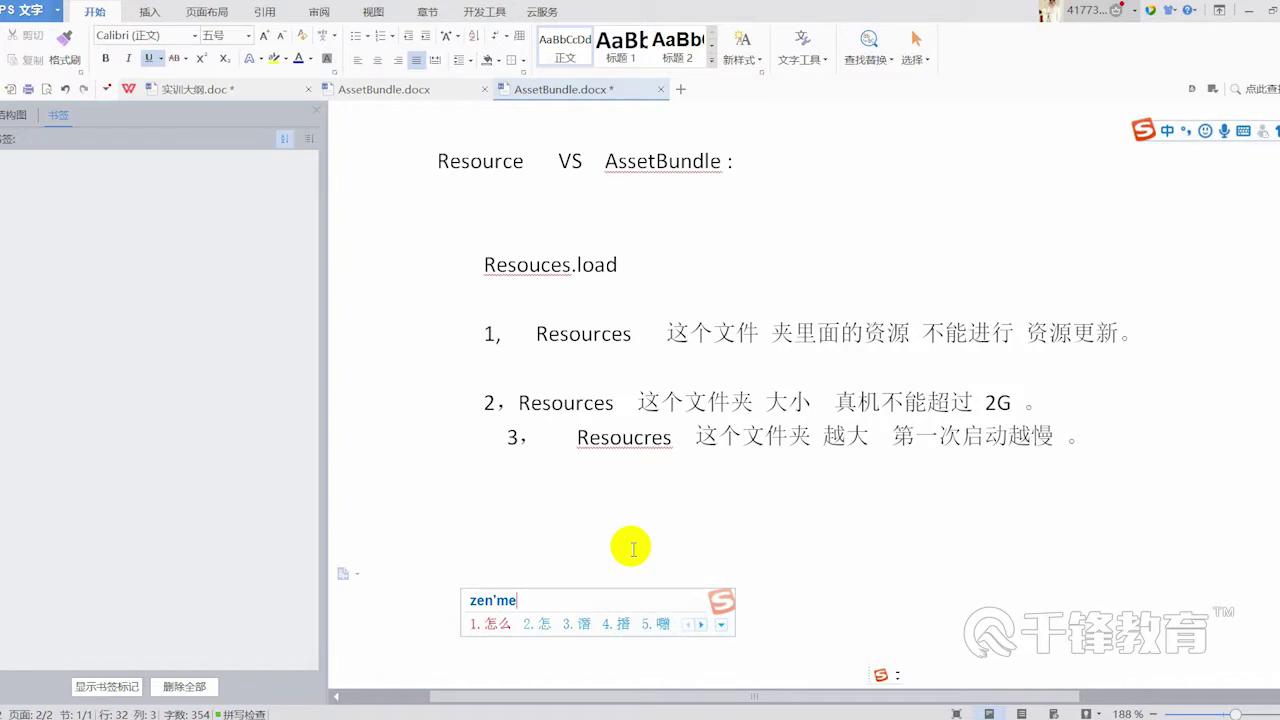
{"action": "type", "text": " yang dayige"}
{"action": "key", "text": "space"}
{"action": "key", "text": "space"}
{"action": "key", "text": "shift"}
{"action": "type", "text": "assetbundle"}
{"action": "key", "text": "shift"}
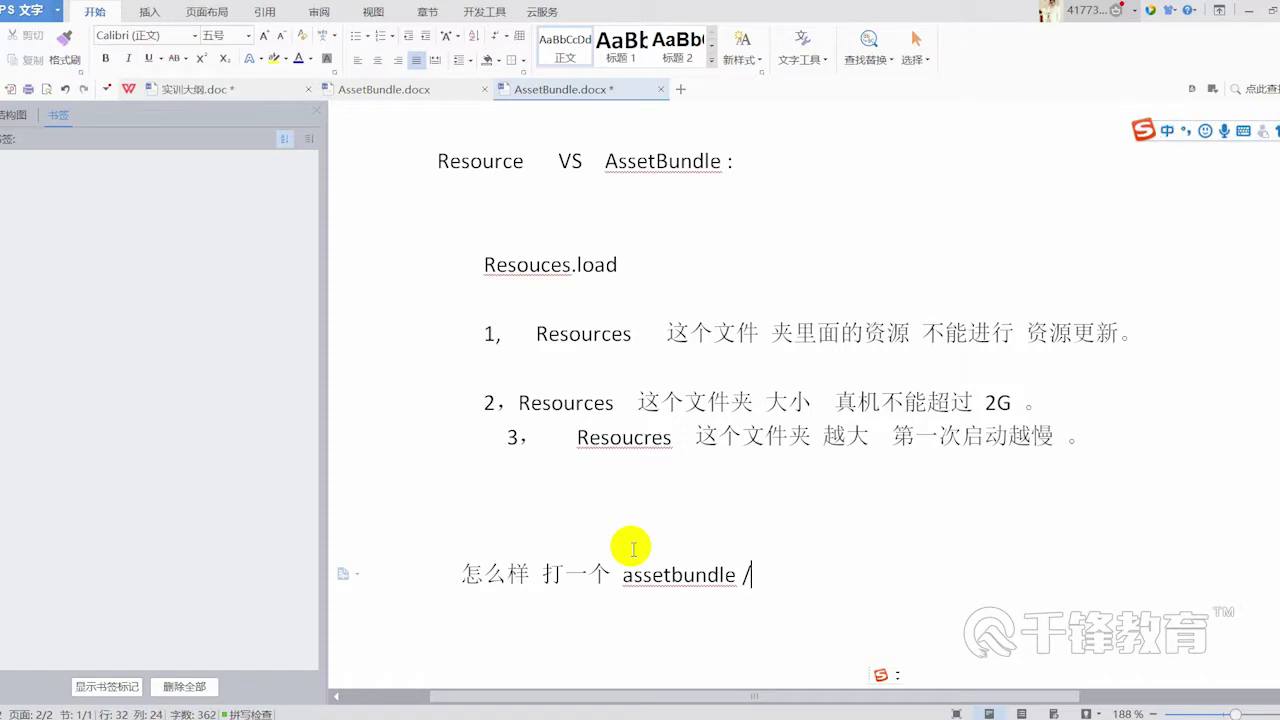
{"action": "type", "text": "？"}
{"action": "key", "text": "Return"}
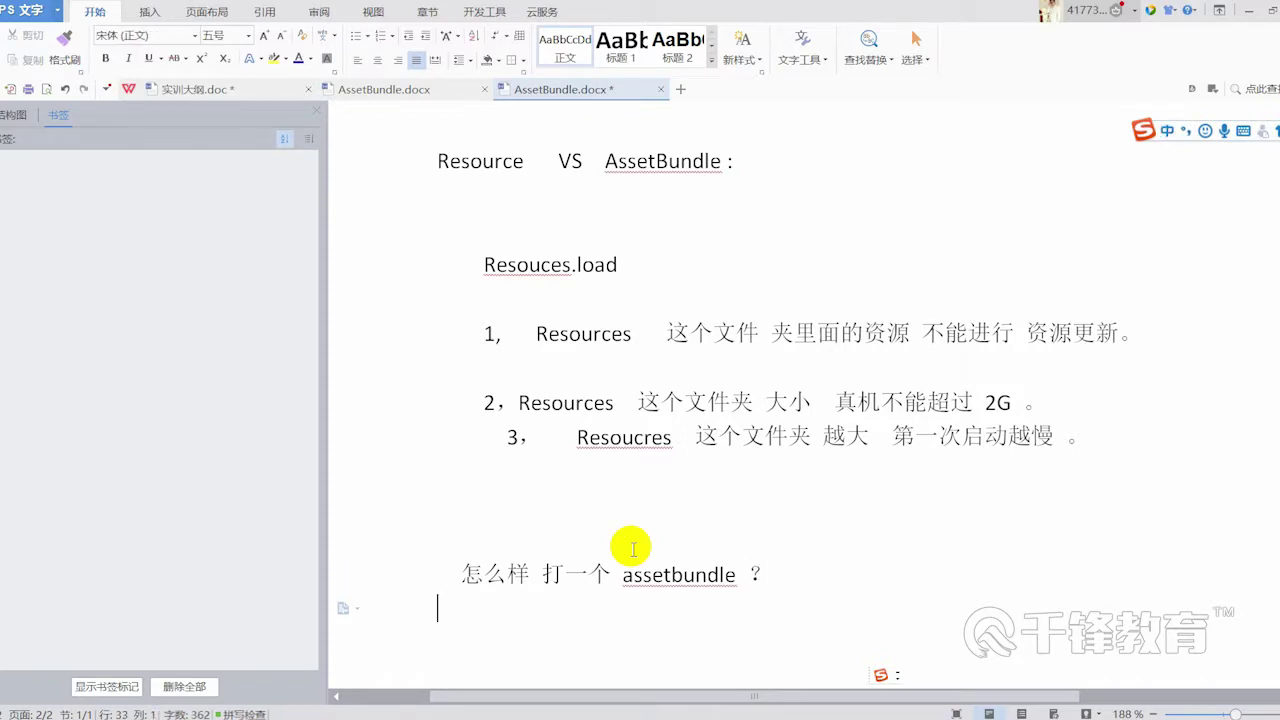
{"action": "key", "text": "ctrl+s"}
Write the first point '1，AssetBundle 平台特性 ：' and remove the automatic '2，' numbering after it
{"action": "scroll", "coordinate": [740, 520], "scroll_direction": "down", "scroll_amount": 3}
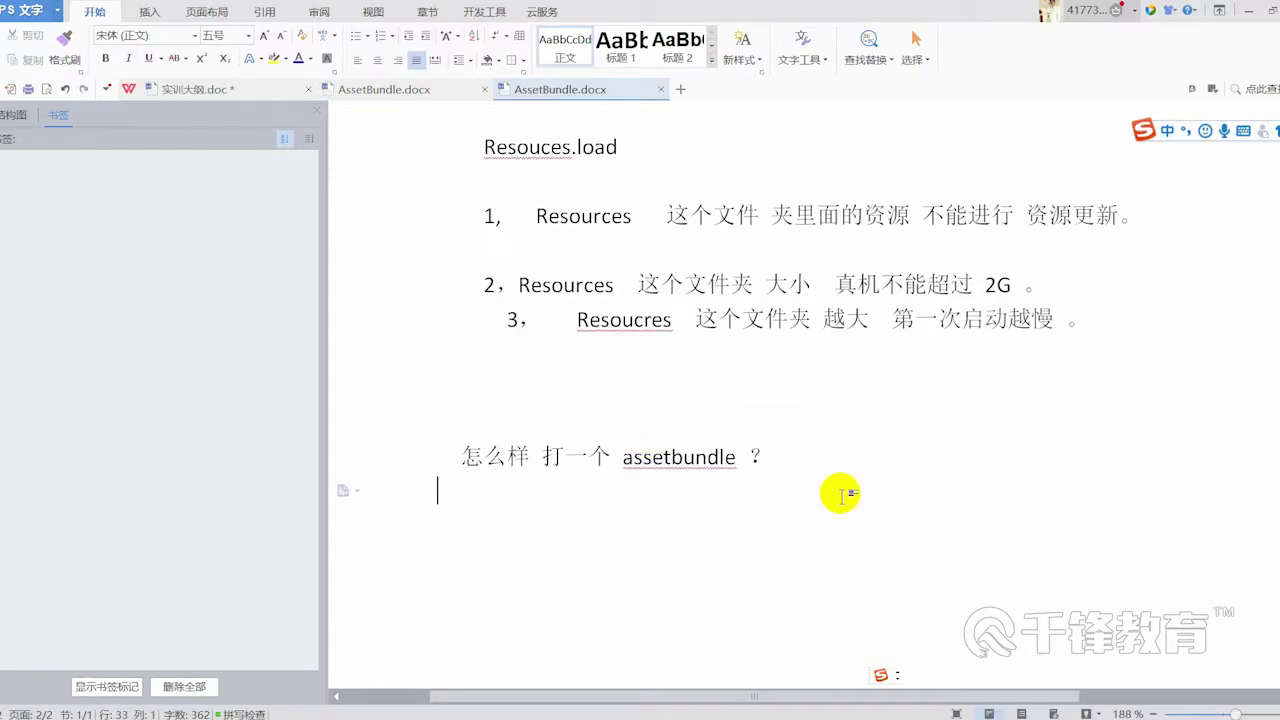
{"action": "key", "text": "Return"}
{"action": "key", "text": "Return"}
{"action": "type", "text": "1"}
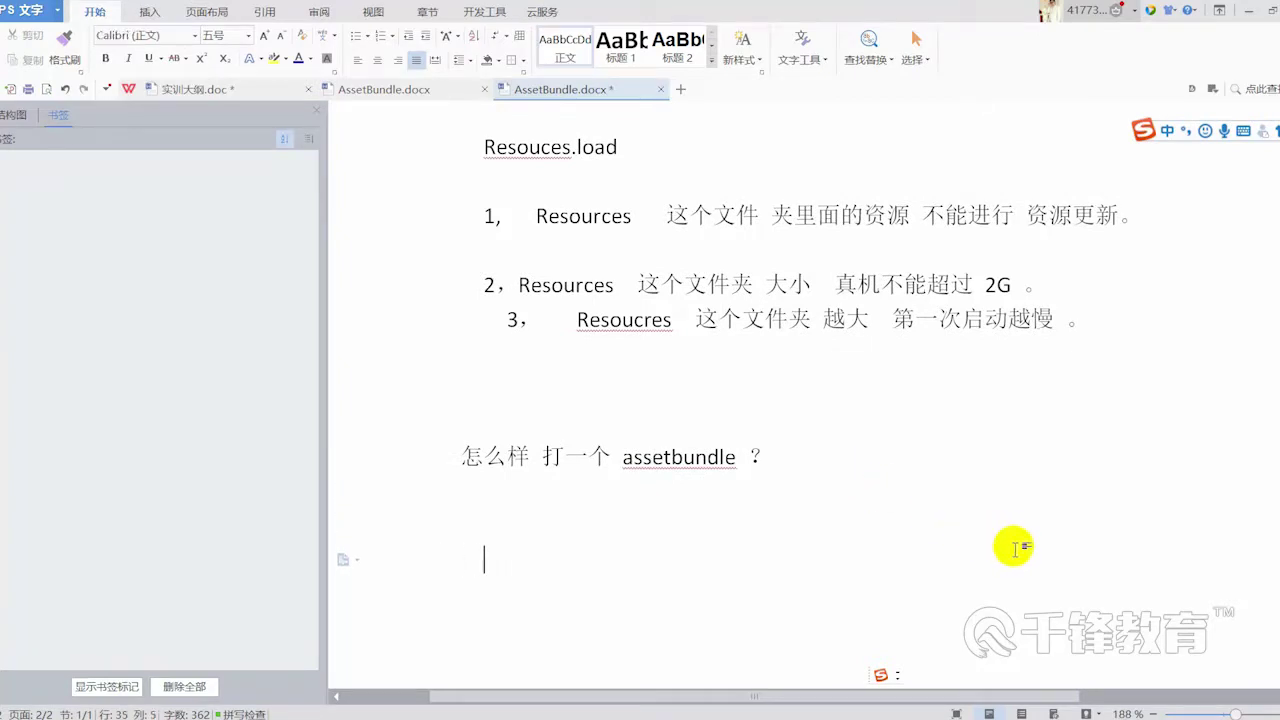
{"action": "type", "text": "，"}
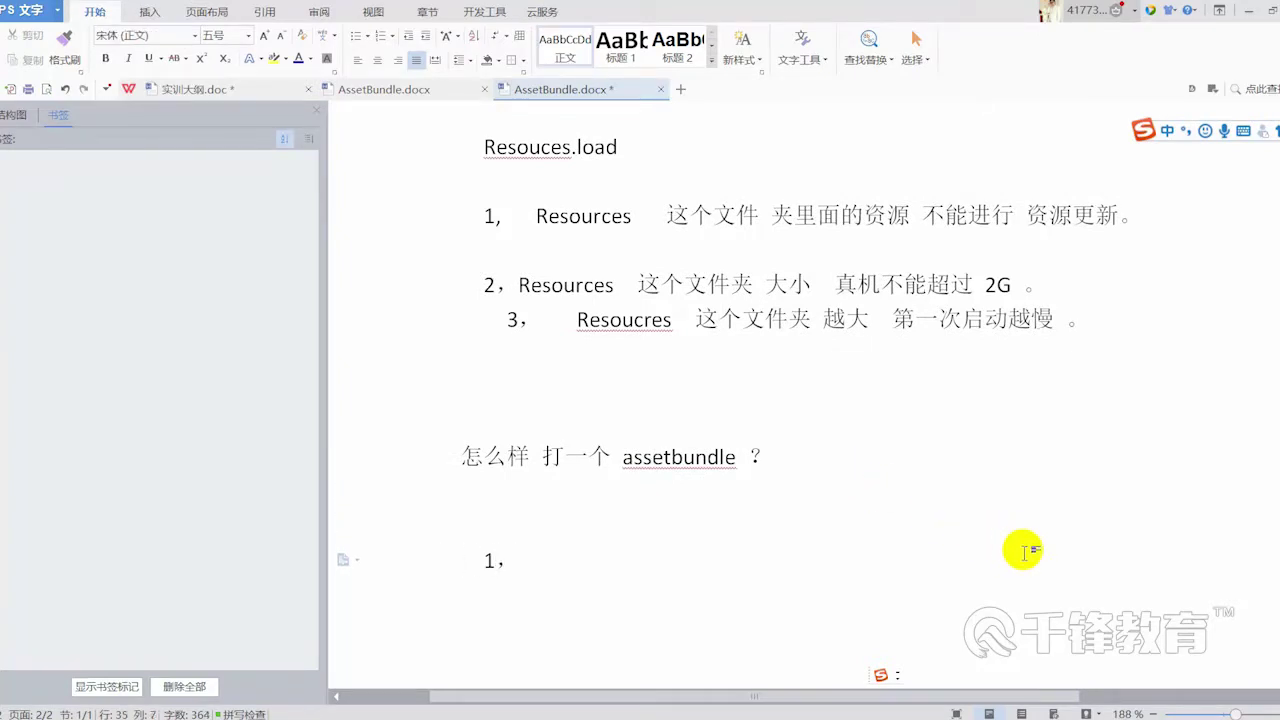
{"action": "type", "text": "A"}
{"action": "key", "text": "shift"}
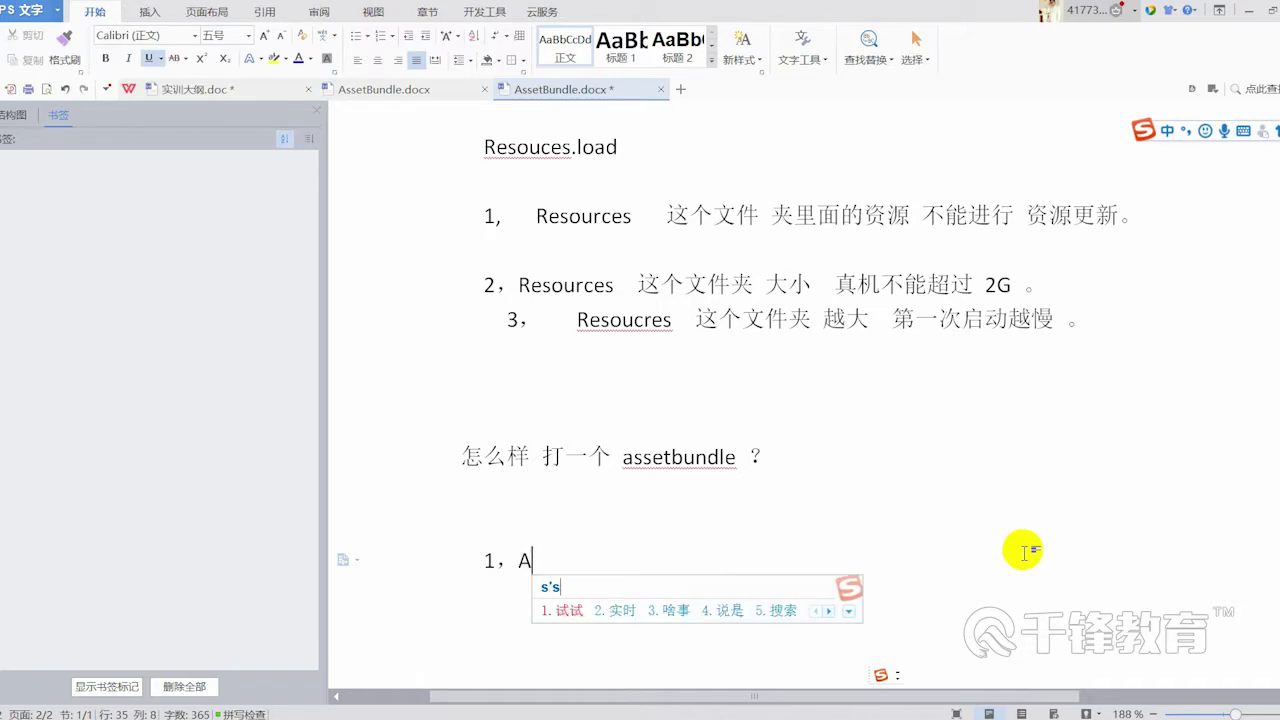
{"action": "key", "text": "shift"}
{"action": "type", "text": "se"}
{"action": "key", "text": "BackSpace"}
{"action": "key", "text": "BackSpace"}
{"action": "type", "text": "setBundle"}
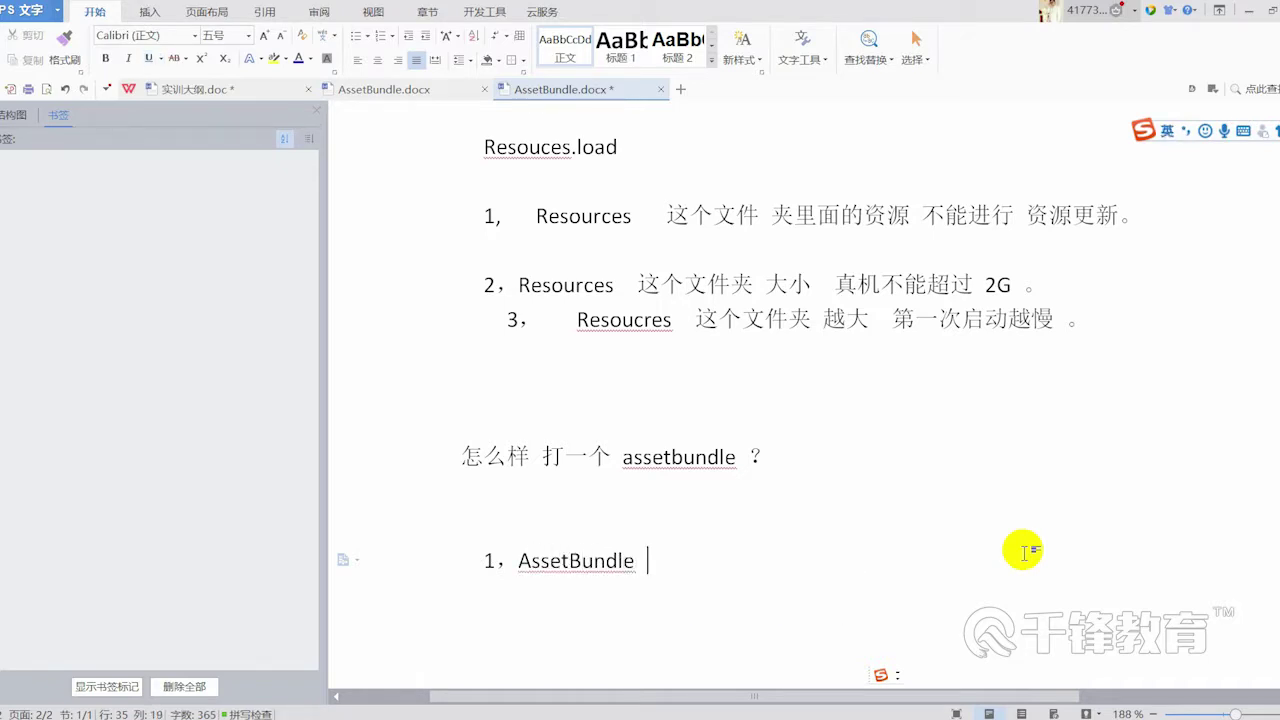
{"action": "key", "text": "shift"}
{"action": "type", "text": "pingt"}
{"action": "key", "text": "space"}
{"action": "type", "text": "te'xing"}
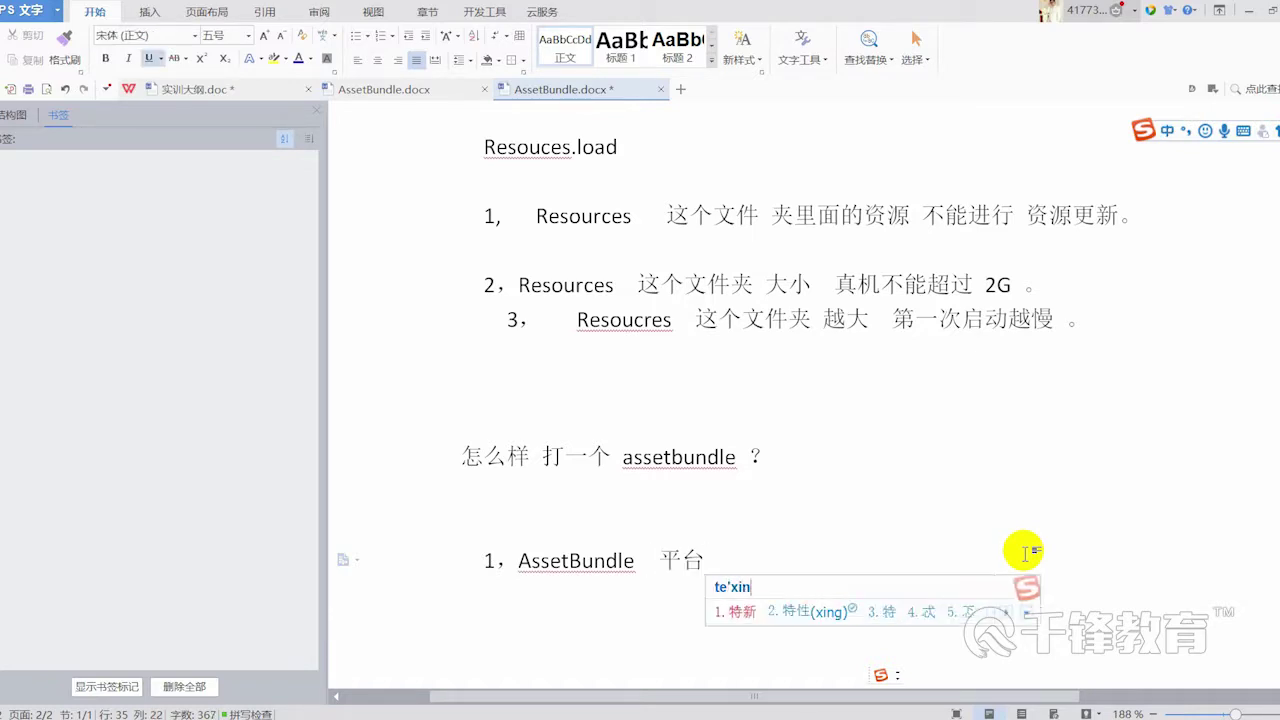
{"action": "key", "text": "space"}
{"action": "type", "text": "："}
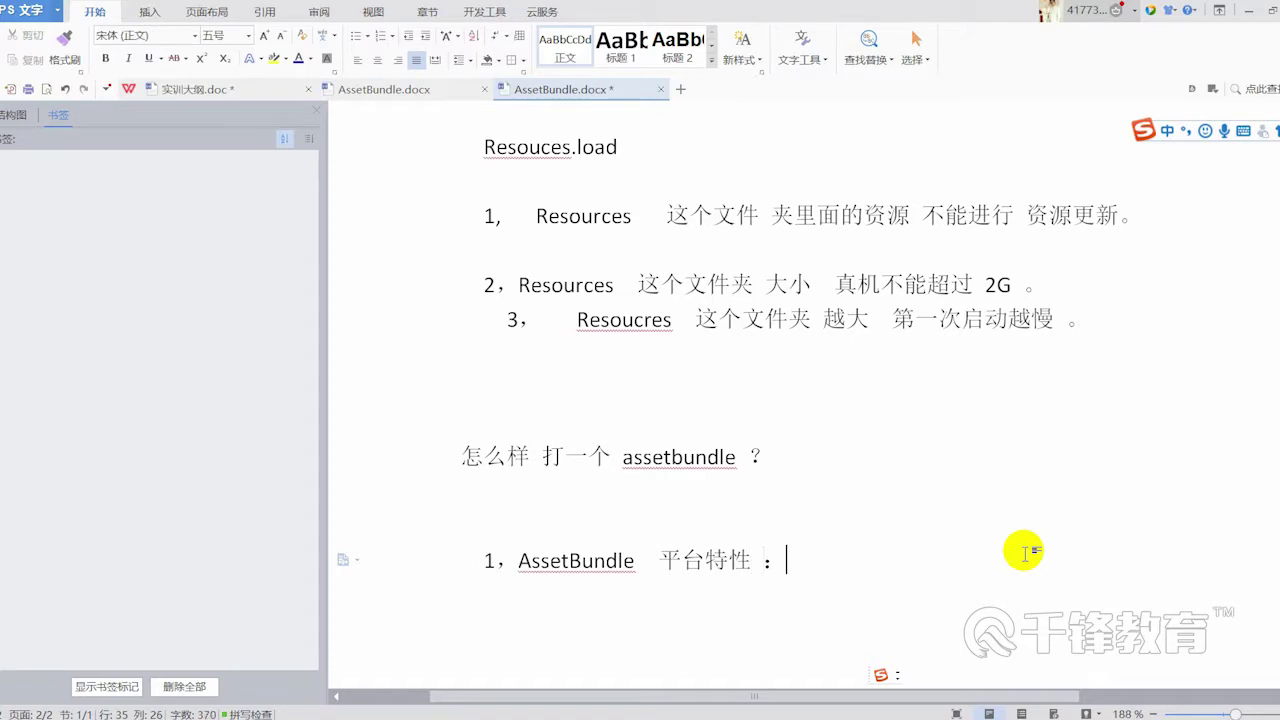
{"action": "key", "text": "Return"}
{"action": "scroll", "coordinate": [1100, 600], "scroll_direction": "down", "scroll_amount": 1}
{"action": "key", "text": "BackSpace"}
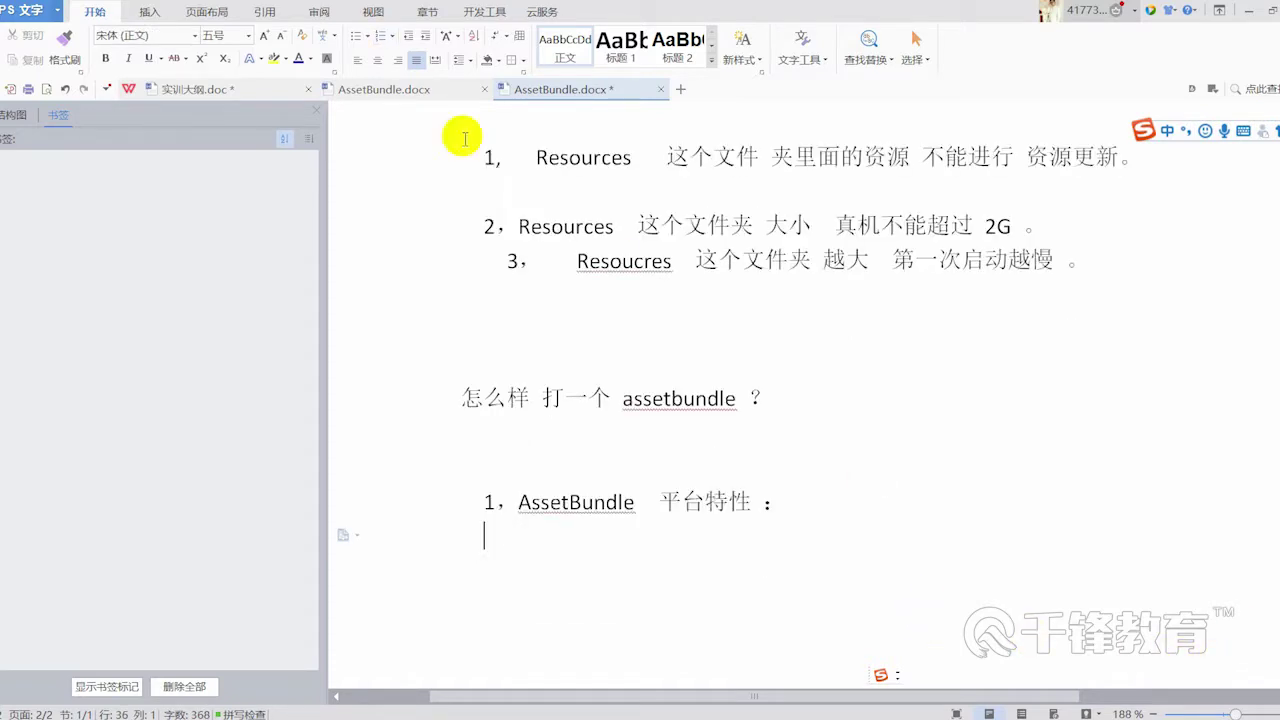
Copy the platform compatibility table picture from 实训大纲.doc and paste it under 平台特性
{"action": "left_click", "coordinate": [257, 97]}
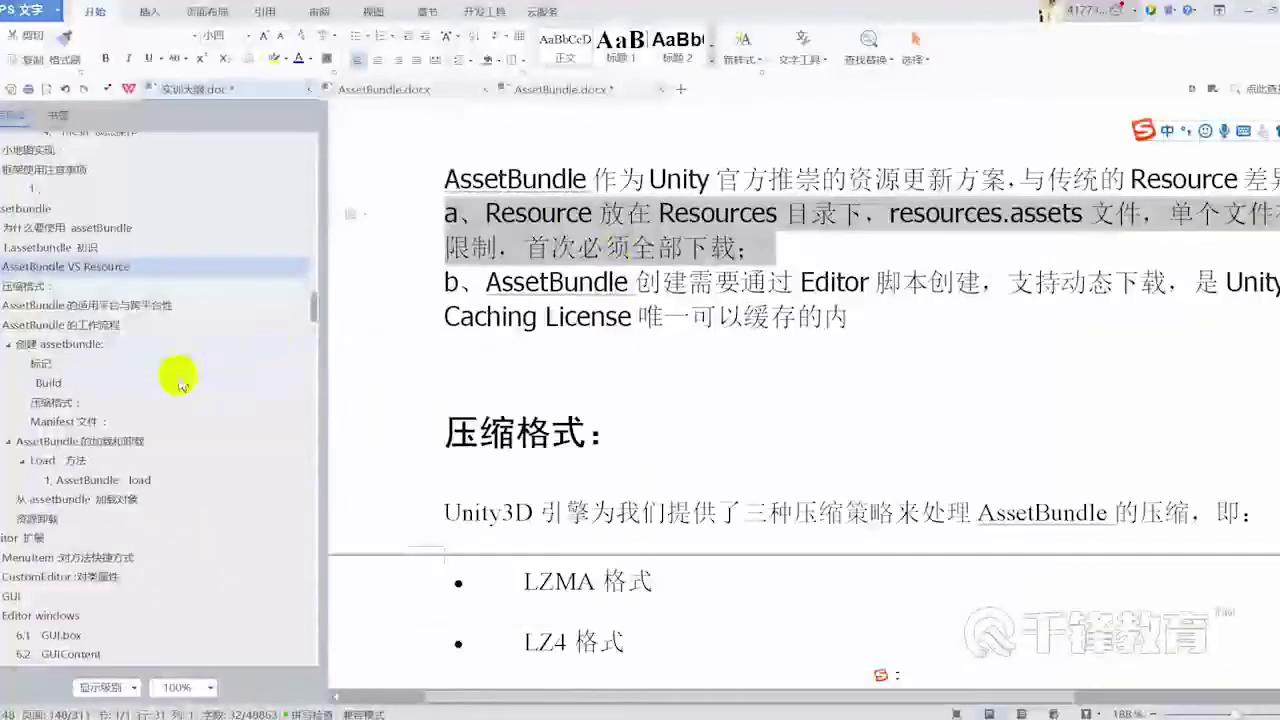
{"action": "left_click", "coordinate": [125, 305]}
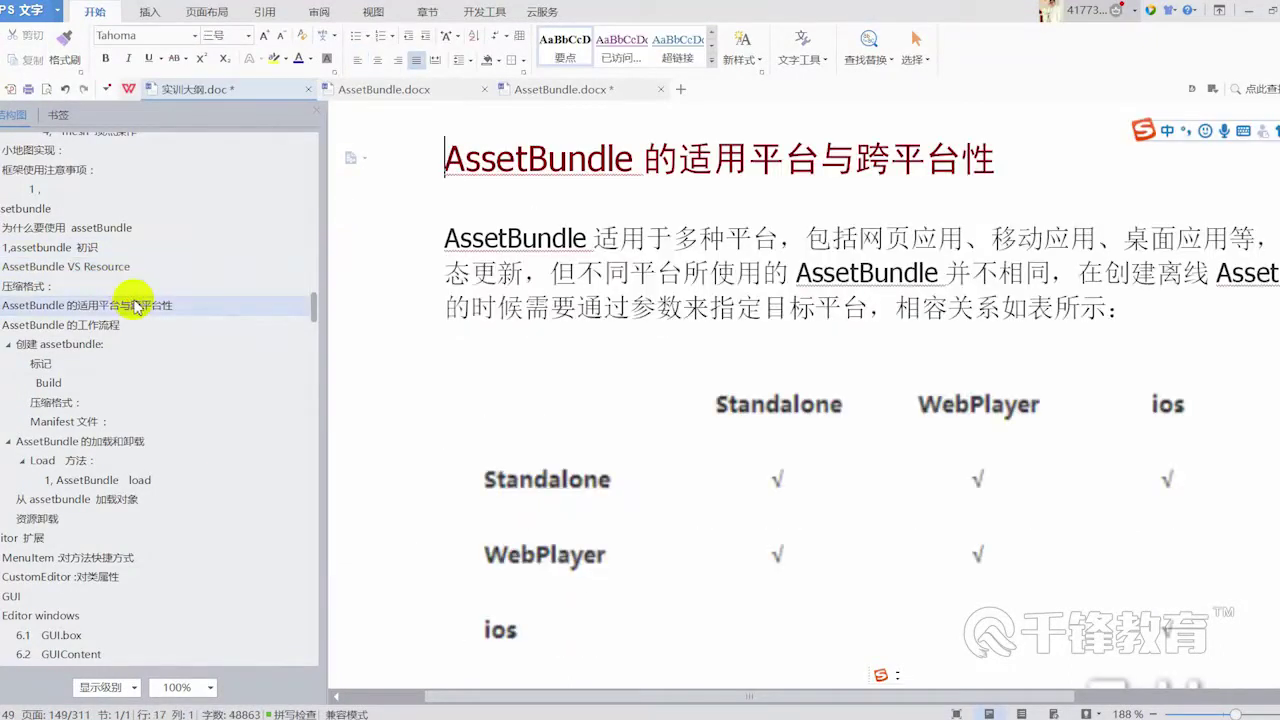
{"action": "left_click", "coordinate": [924, 481]}
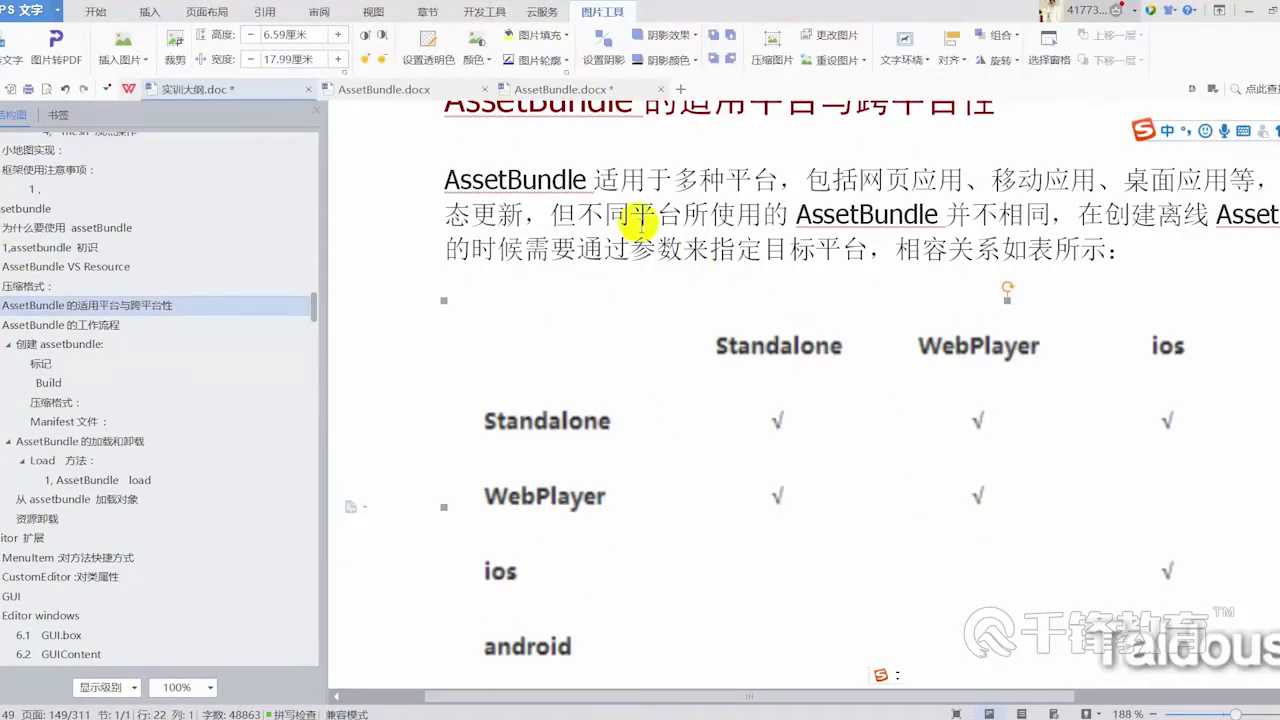
{"action": "left_click", "coordinate": [553, 95]}
{"action": "key", "text": "Return"}
{"action": "key", "text": "Return"}
{"action": "key", "text": "ctrl+v"}
Push the AssetBundle question section onto a new page and select the pasted table picture
{"action": "scroll", "coordinate": [650, 340], "scroll_direction": "up", "scroll_amount": 3}
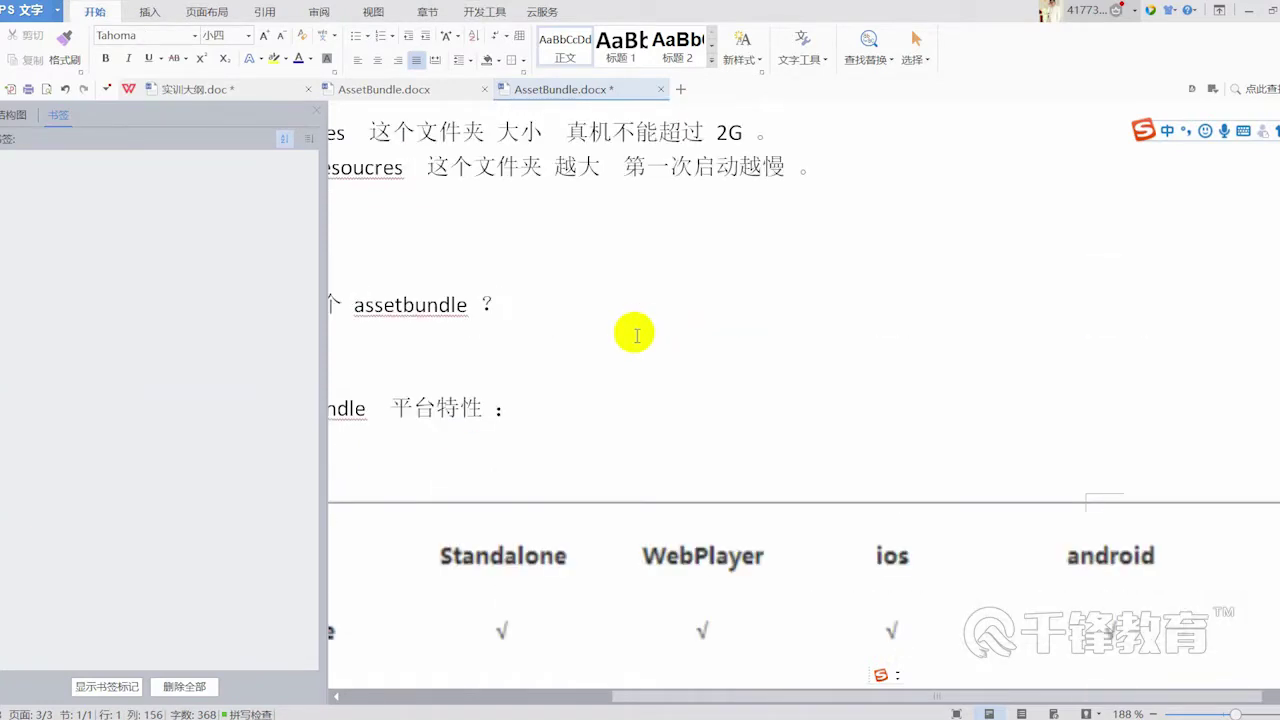
{"action": "left_click", "coordinate": [525, 266]}
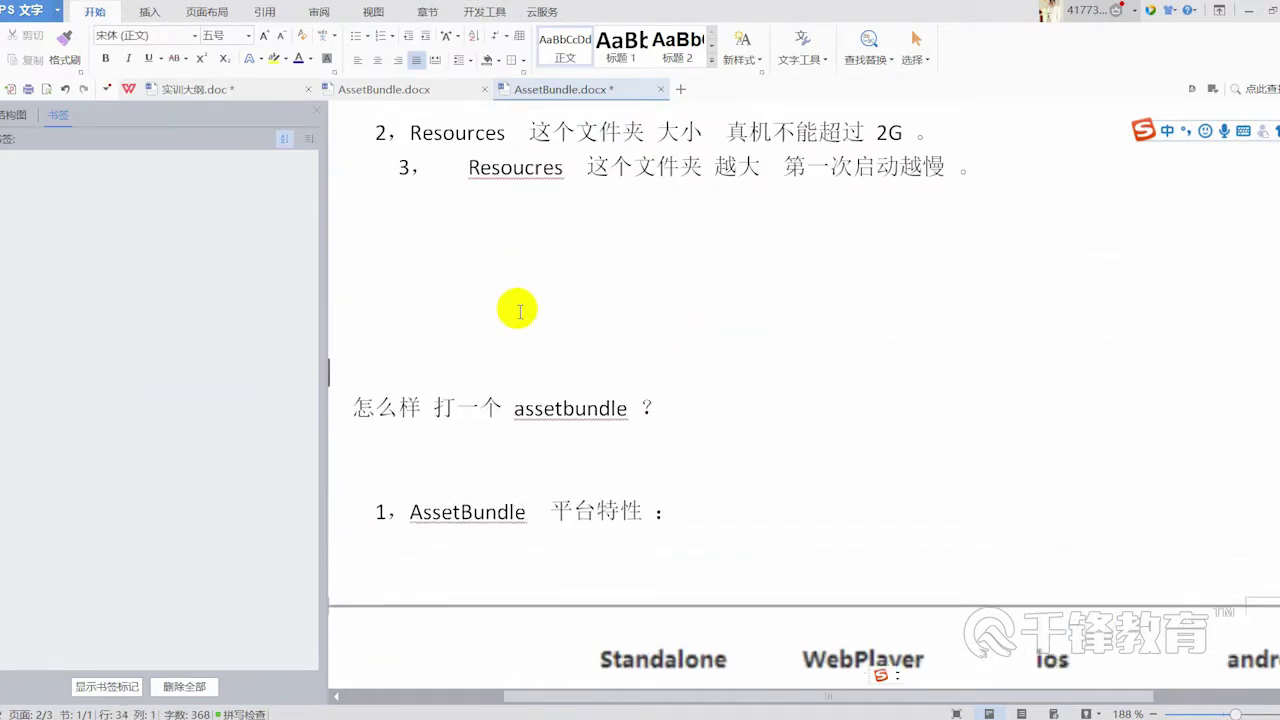
{"action": "key", "text": "Return"}
{"action": "key", "text": "Return"}
{"action": "key", "text": "Return"}
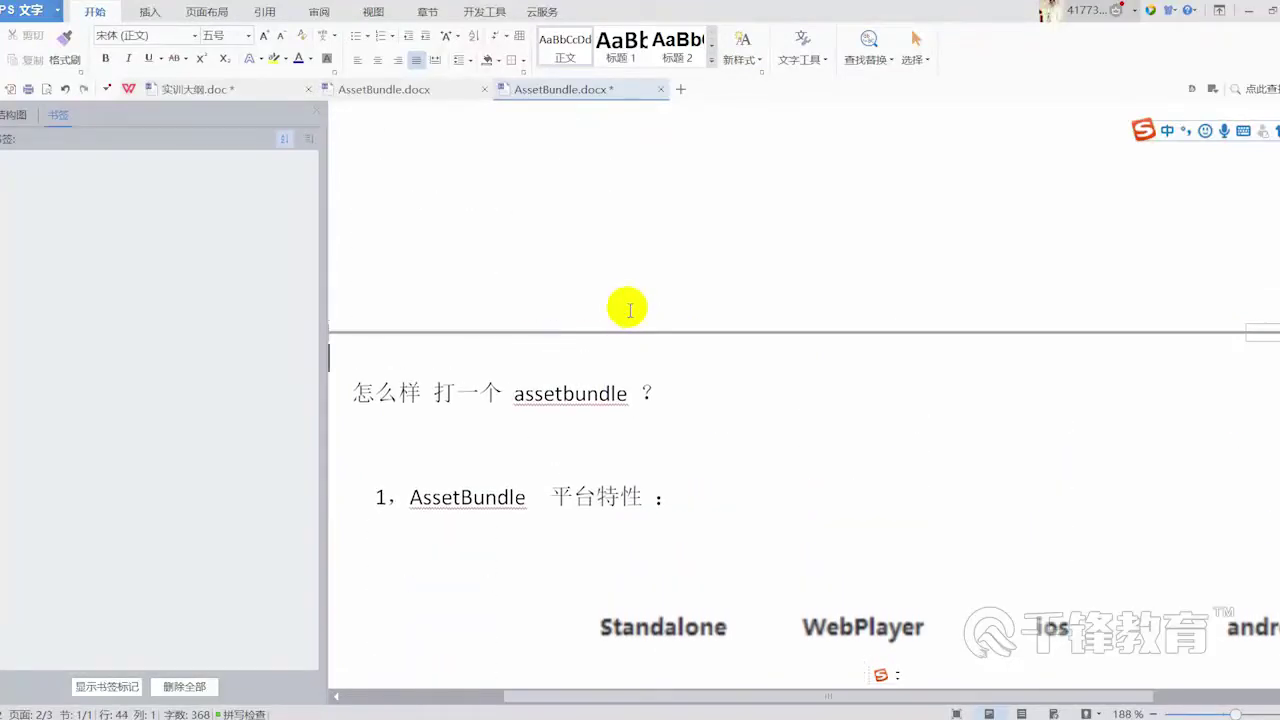
{"action": "scroll", "coordinate": [805, 445], "scroll_direction": "down", "scroll_amount": 2}
{"action": "left_click", "coordinate": [805, 445]}
{"action": "scroll", "coordinate": [649, 620], "scroll_direction": "down", "scroll_amount": 2}
{"action": "scroll", "coordinate": [620, 660], "scroll_direction": "down", "scroll_amount": 1}
Narrow the side pane and scroll horizontally to view the whole pasted table
{"action": "left_click_drag", "start_coordinate": [589, 697], "coordinate": [615, 697]}
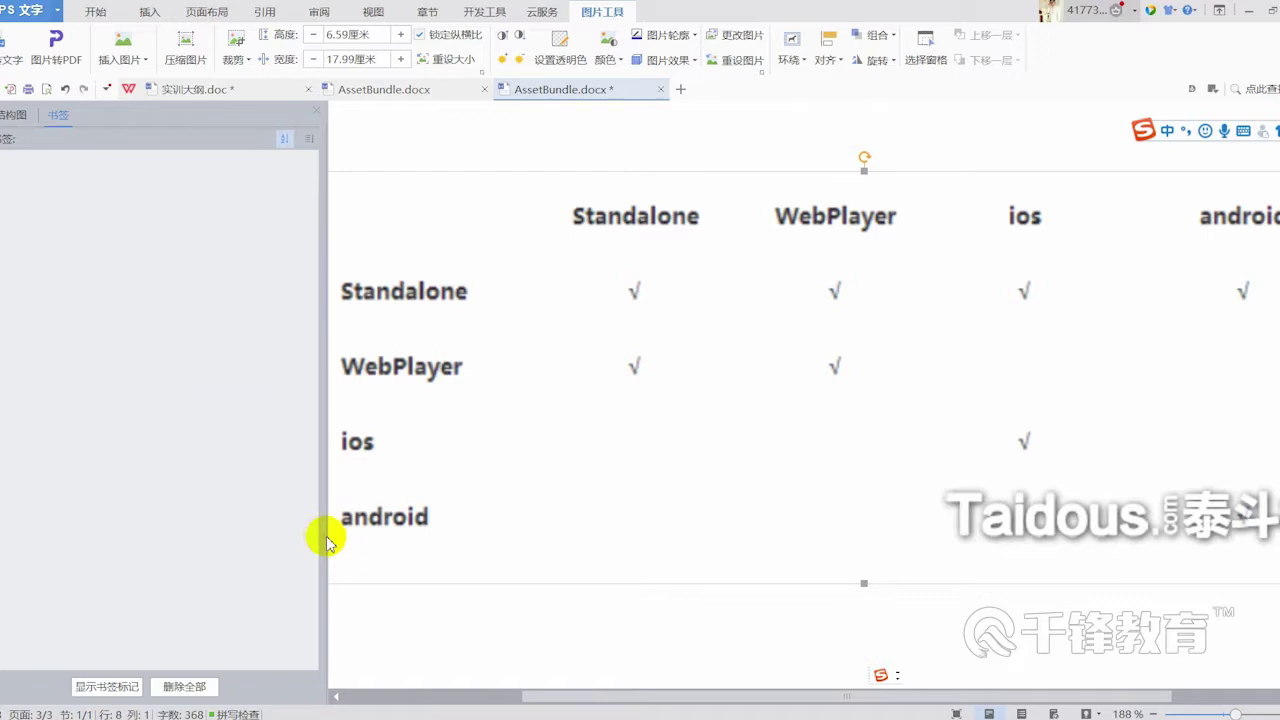
{"action": "left_click_drag", "start_coordinate": [322, 672], "coordinate": [105, 609]}
{"action": "scroll", "coordinate": [598, 428], "scroll_direction": "up", "scroll_amount": 1}
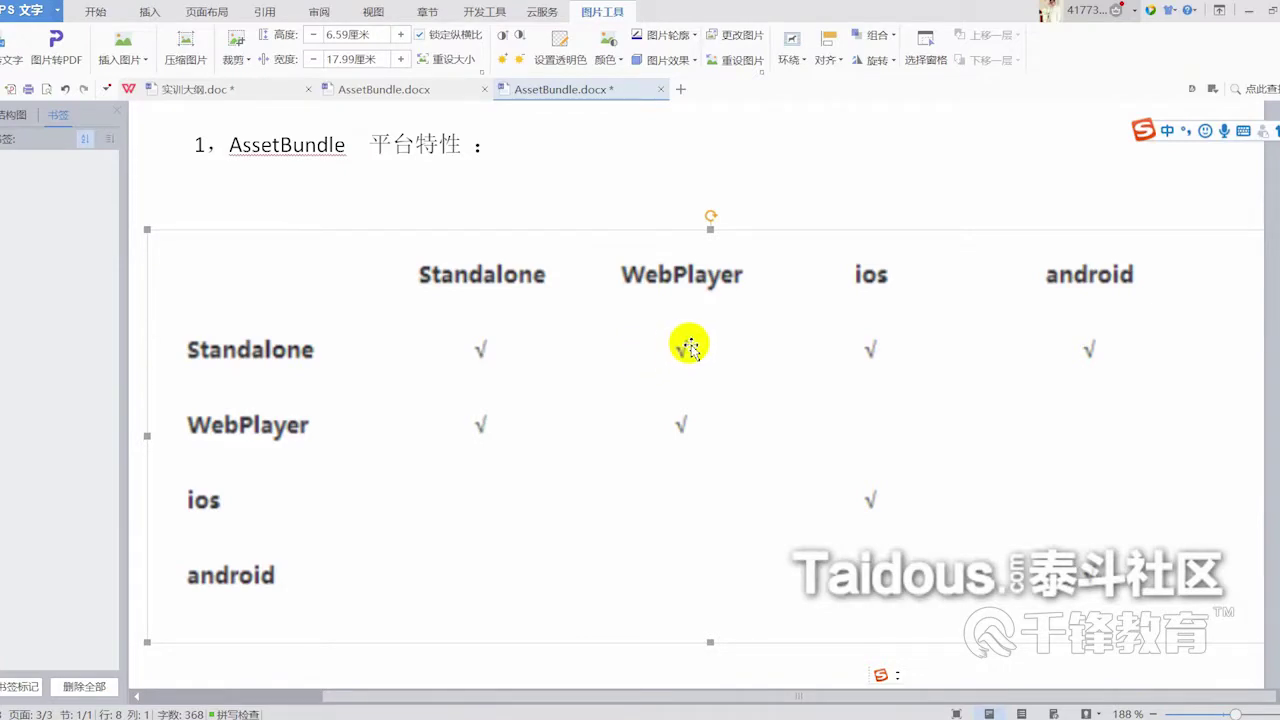
{"action": "scroll", "coordinate": [860, 365], "scroll_direction": "down", "scroll_amount": 1}
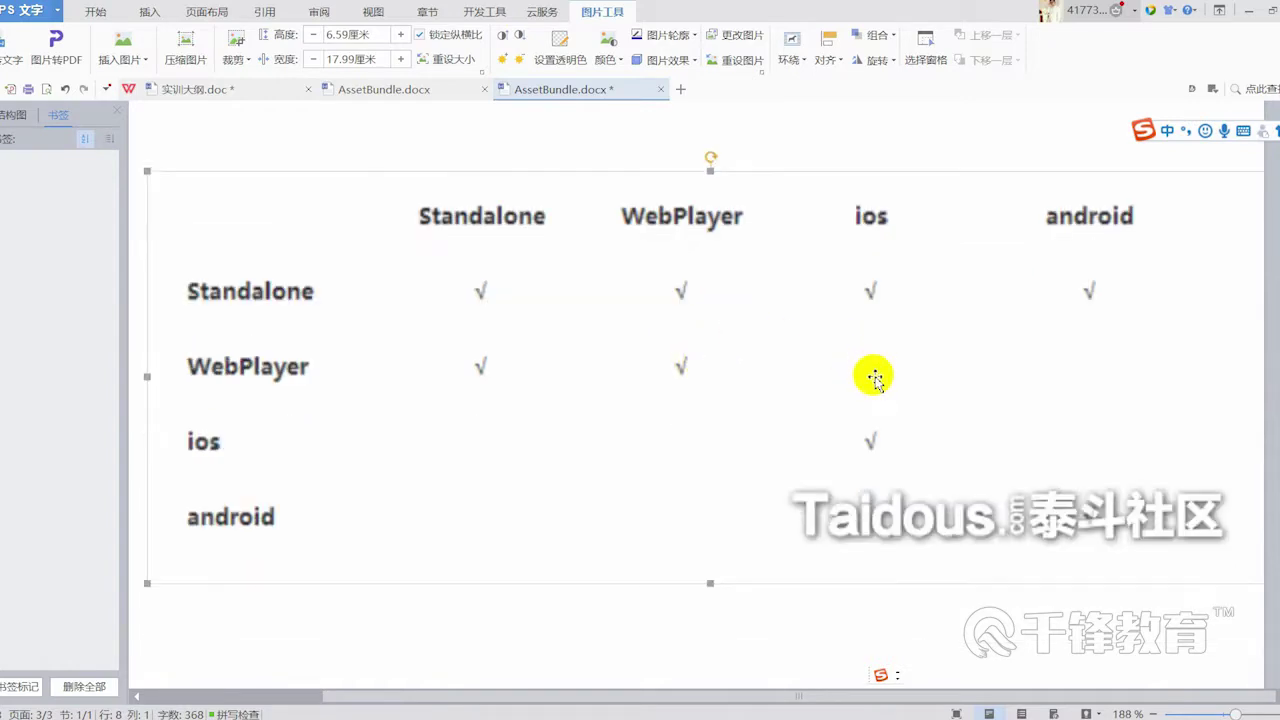
{"action": "left_click_drag", "start_coordinate": [779, 698], "coordinate": [724, 697]}
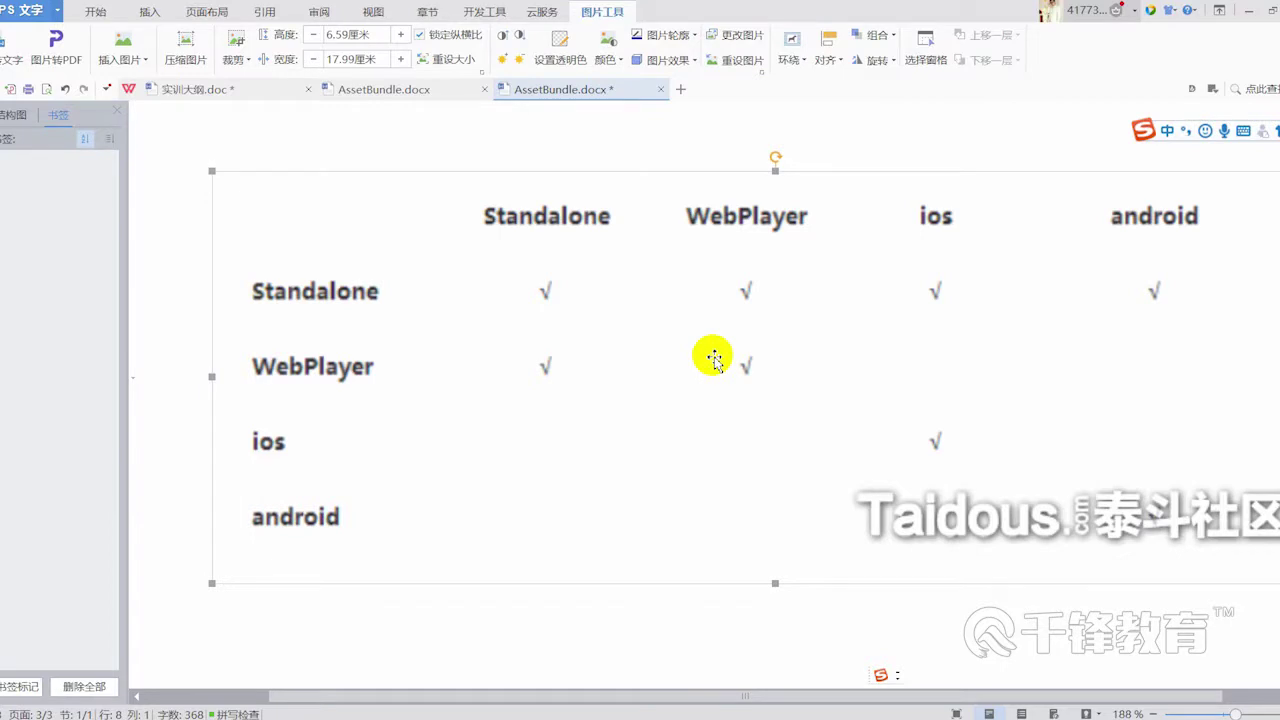
{"action": "scroll", "coordinate": [410, 315], "scroll_direction": "up", "scroll_amount": 1}
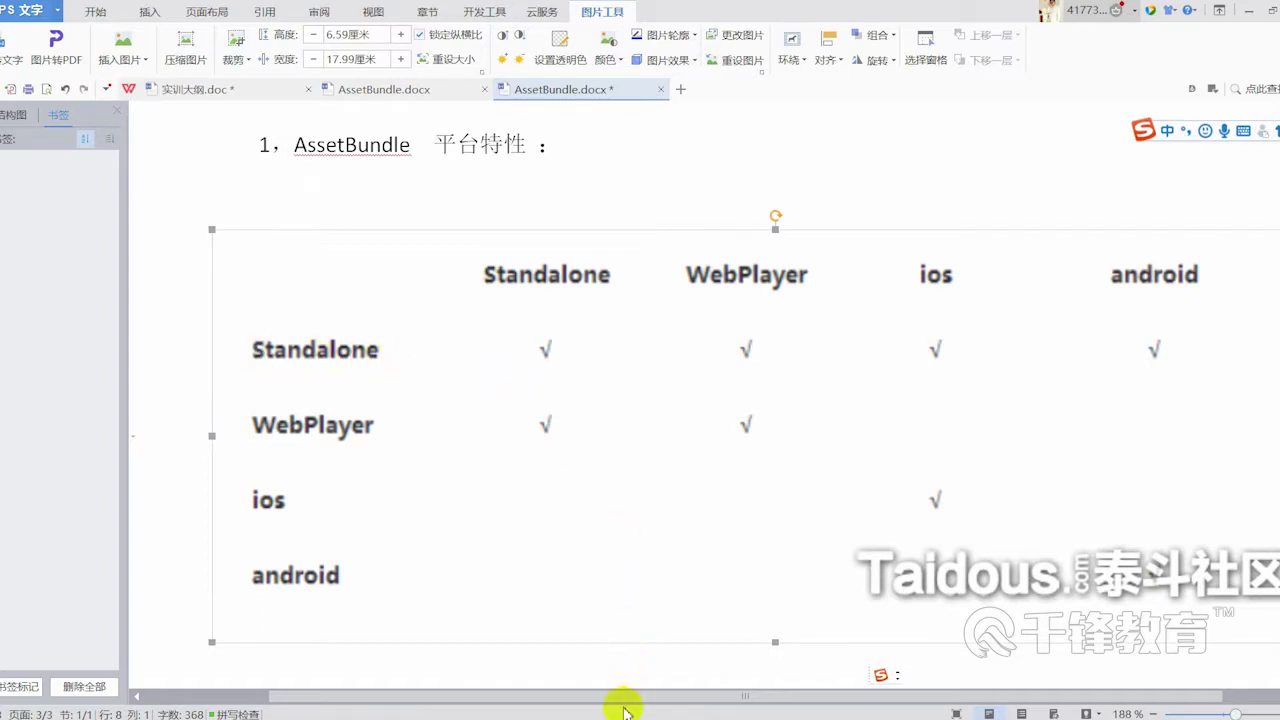
{"action": "left_click_drag", "start_coordinate": [624, 697], "coordinate": [666, 696]}
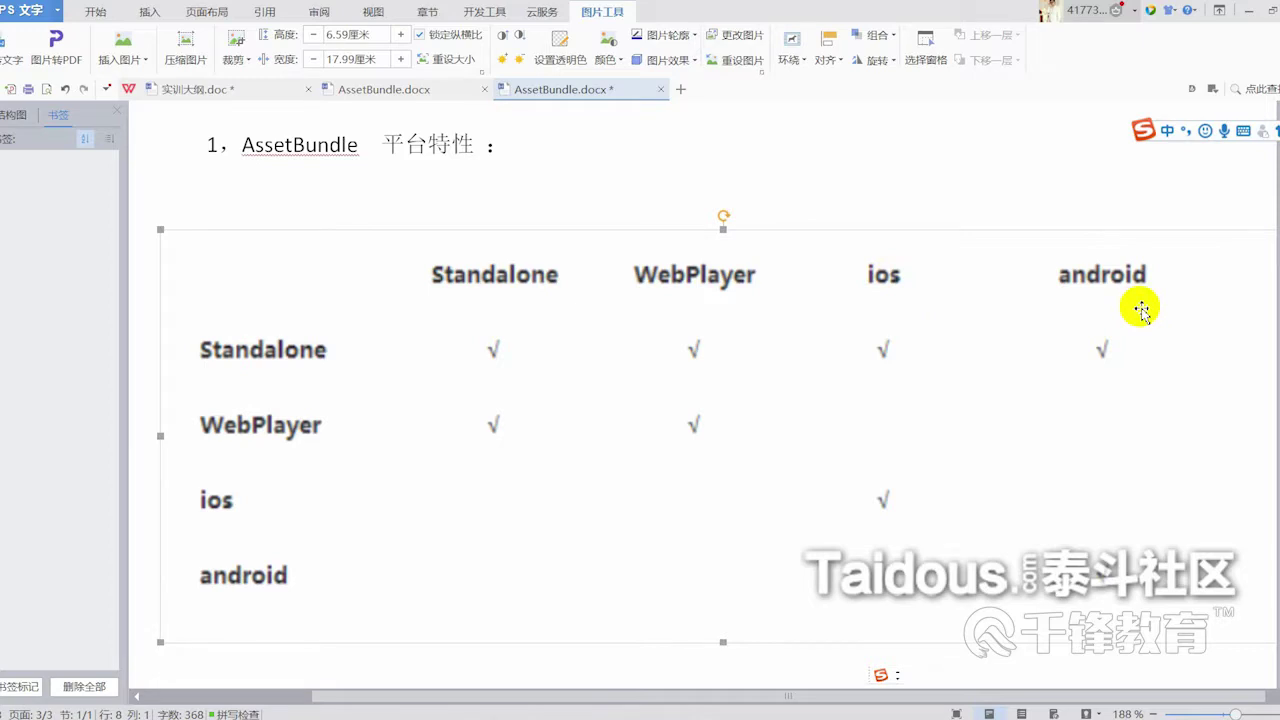
Under the 平台特性 heading, type the note '每一个平台 打一个 包 ， 在 PC 可以打 assetBundle 包'
{"action": "left_click", "coordinate": [535, 150]}
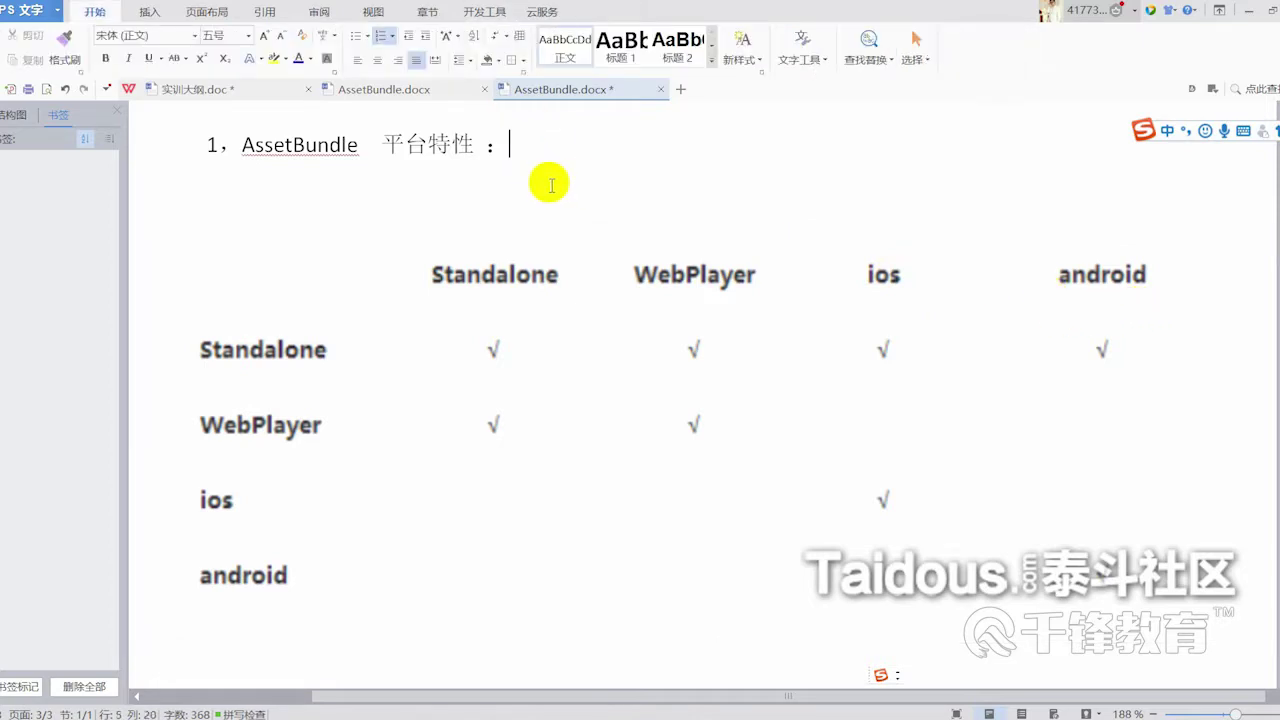
{"action": "key", "text": "Return"}
{"action": "key", "text": "Return"}
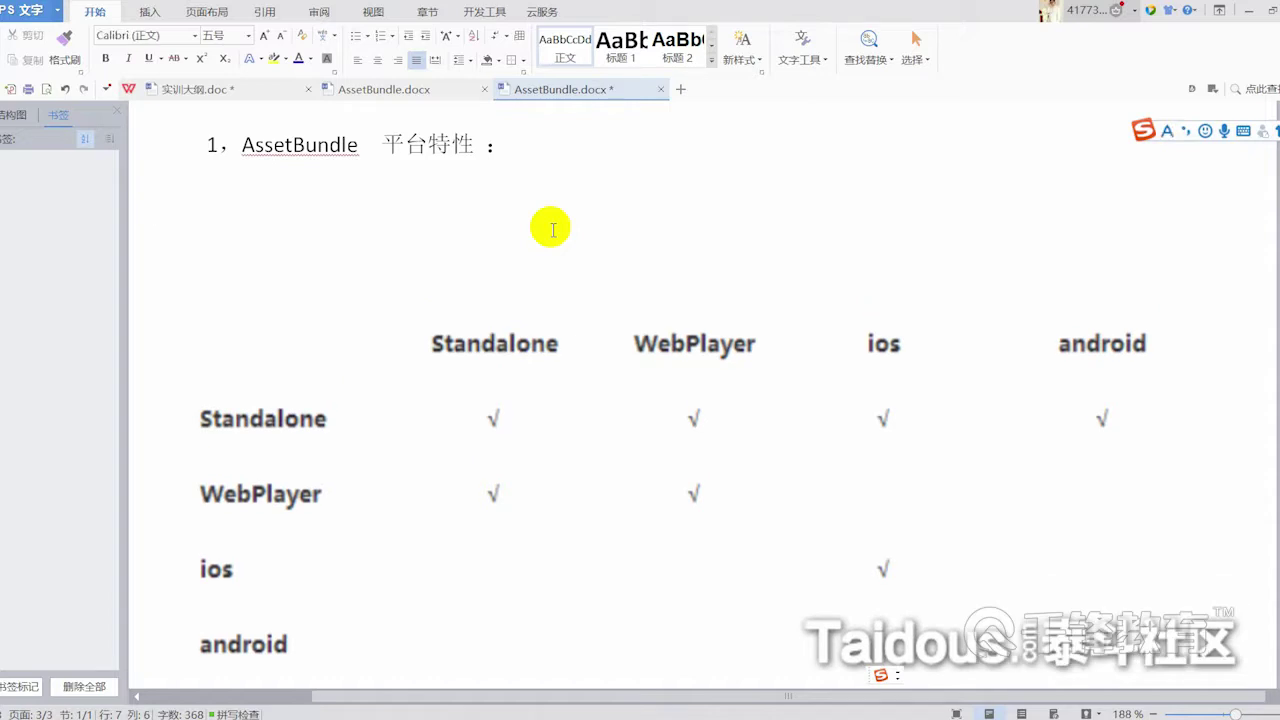
{"action": "type", "text": "没"}
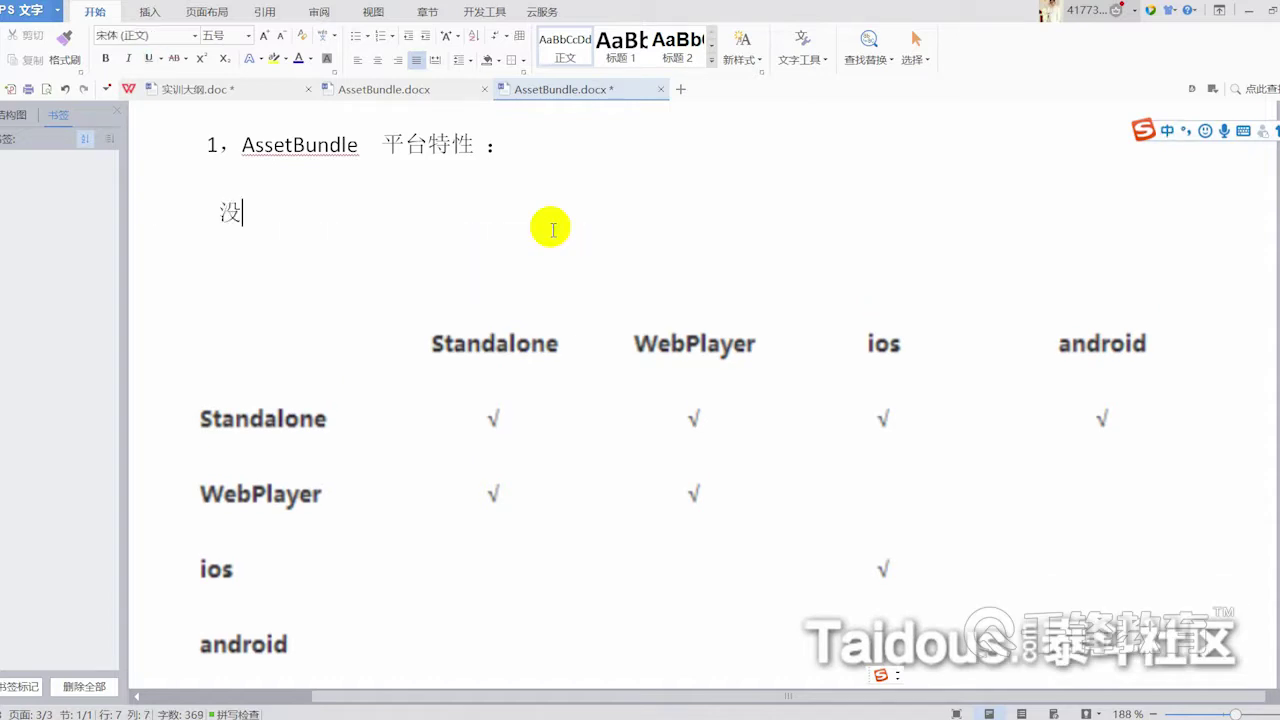
{"action": "key", "text": "BackSpace"}
{"action": "type", "text": "meiyig每一个"}
{"action": "type", "text": "平台 "}
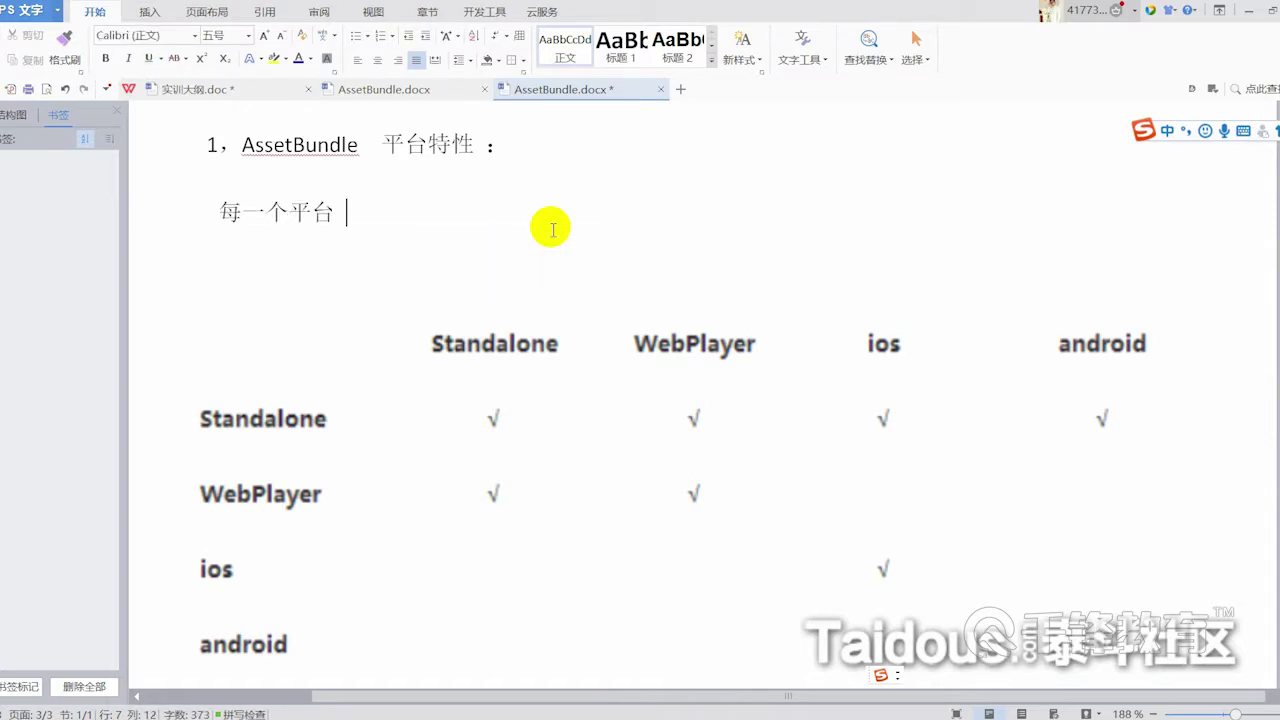
{"action": "type", "text": "打一个"}
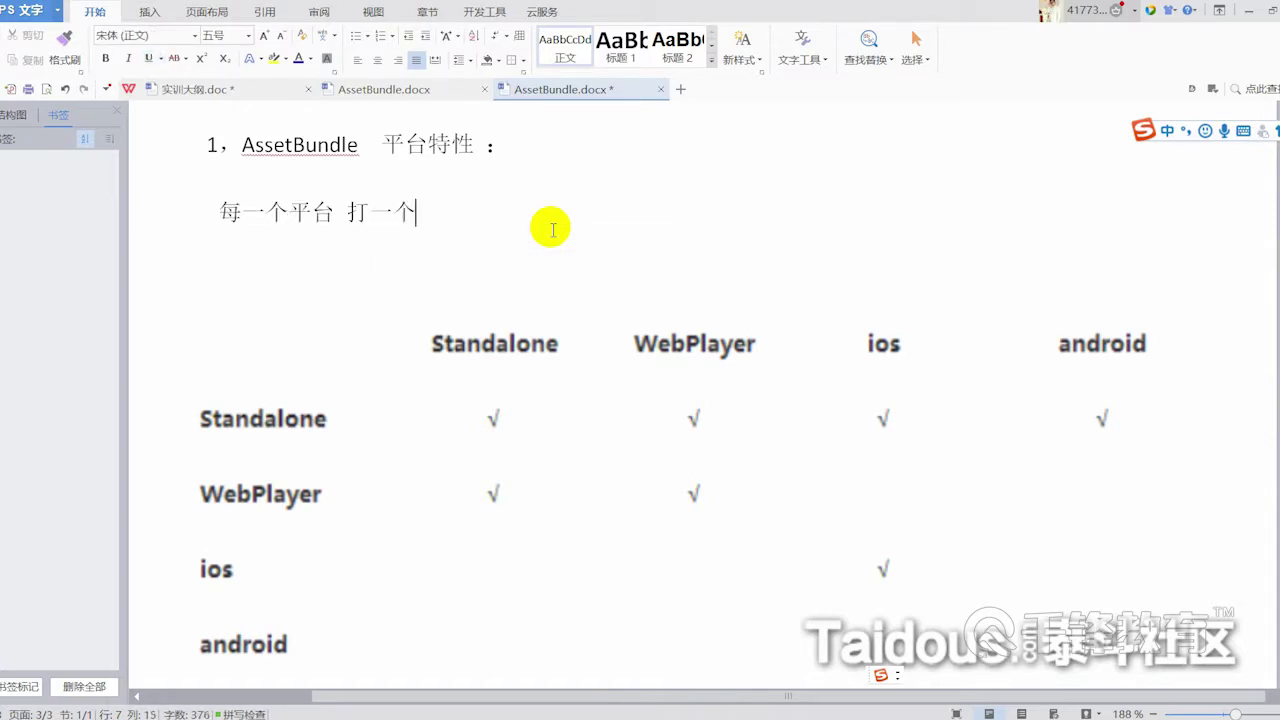
{"action": "type", "text": " 包 ，"}
{"action": "type", "text": " 在"}
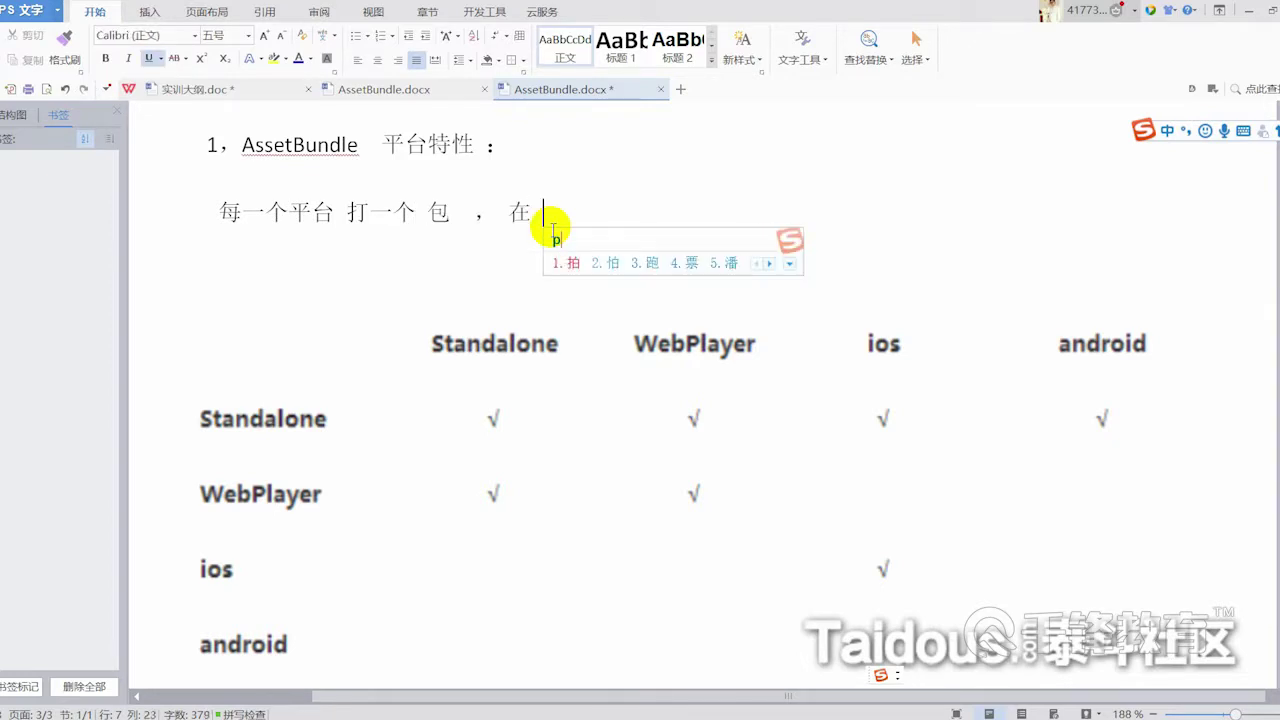
{"action": "type", "text": "PC"}
{"action": "key", "text": "Caps_Lock"}
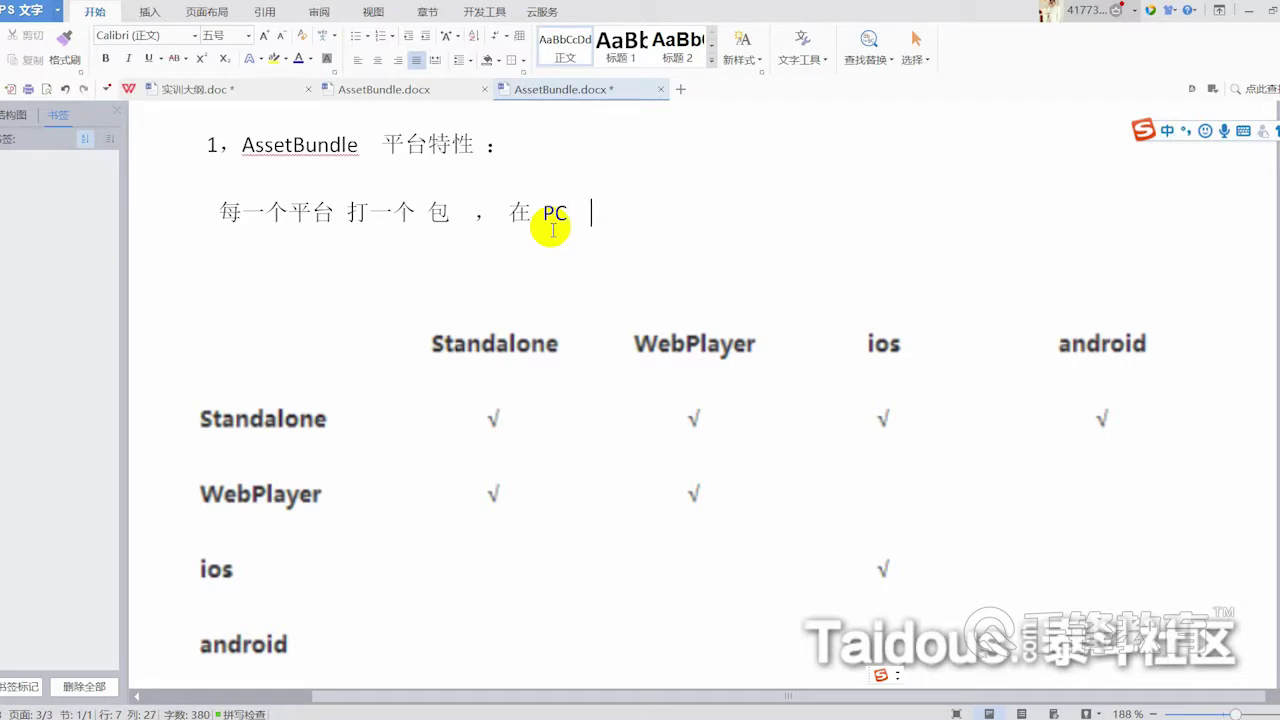
{"action": "type", "text": "可以打 "}
{"action": "type", "text": "IOS"}
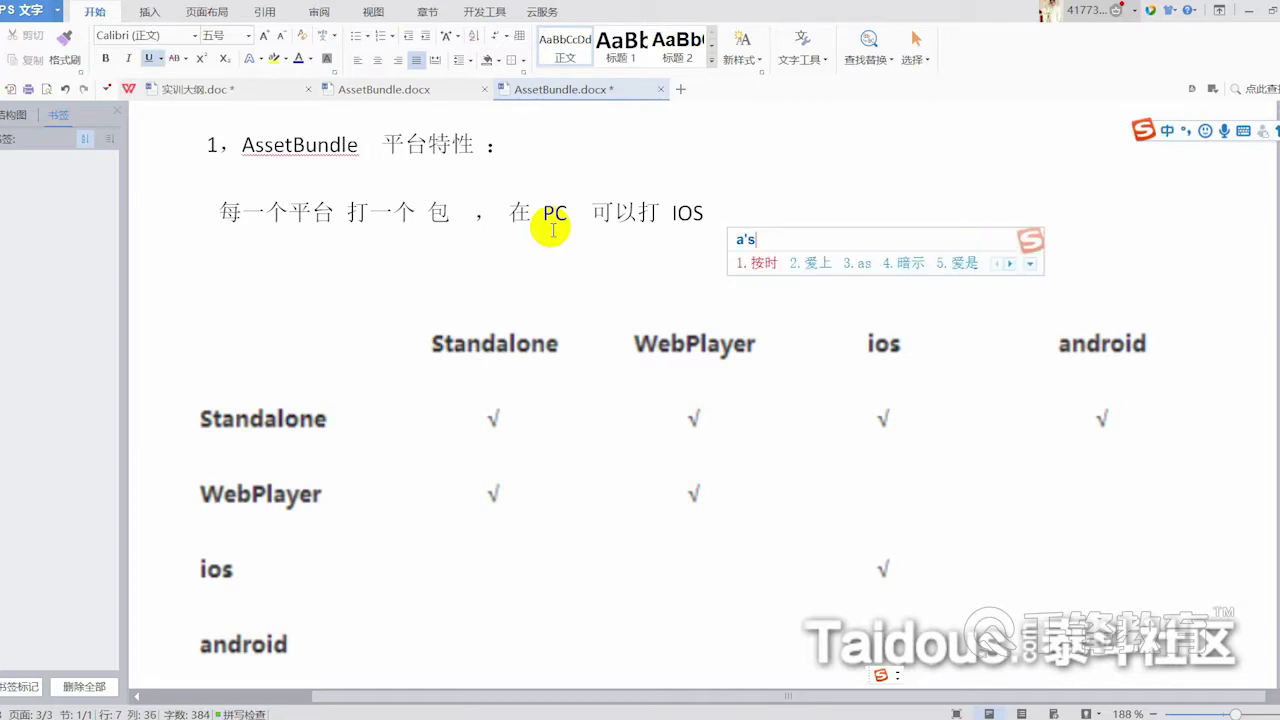
{"action": "type", "text": "assetBUndle"}
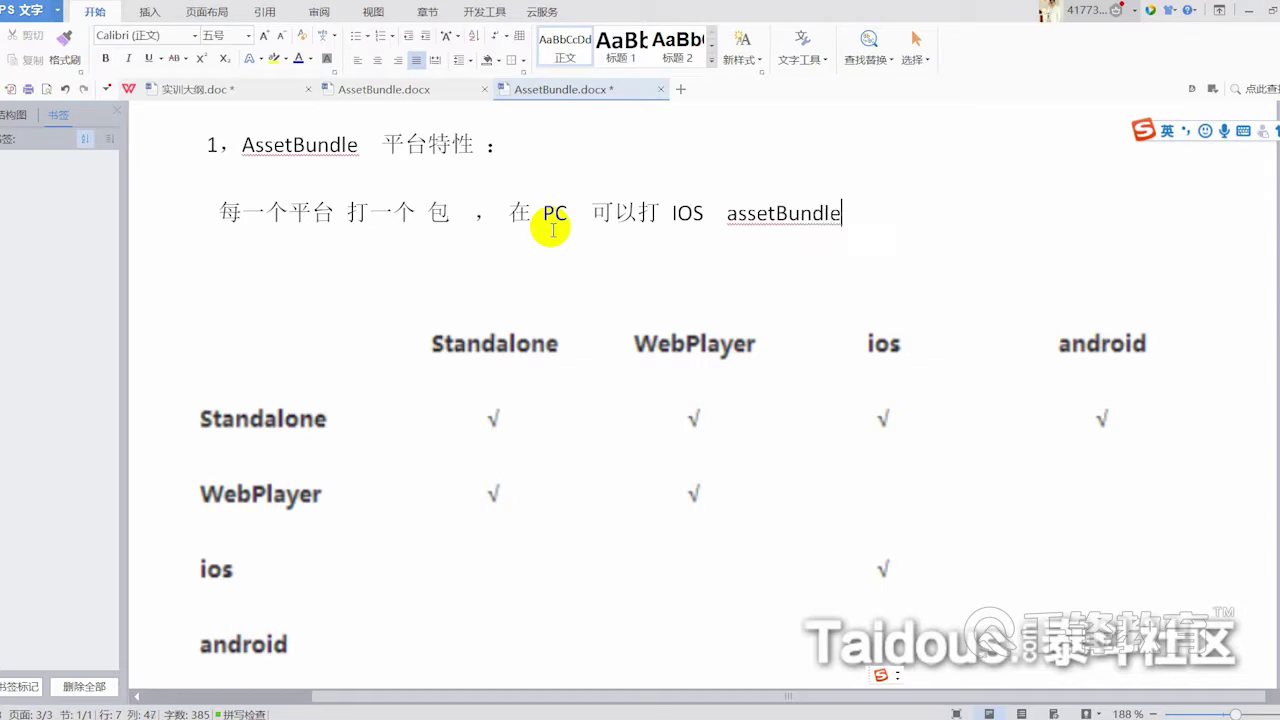
{"action": "key", "text": "shift"}
{"action": "type", "text": "bao"}
{"action": "key", "text": "space"}
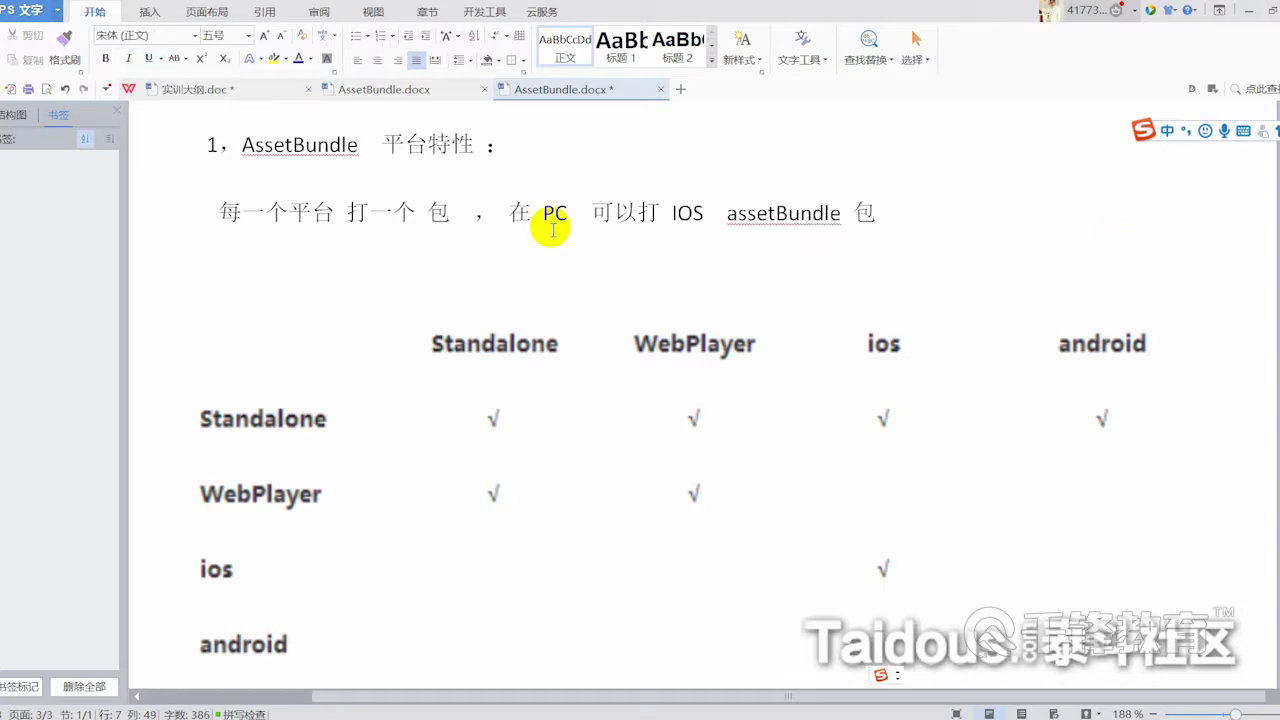
Replace IOS with 'android' in the note
{"action": "left_click", "coordinate": [705, 214]}
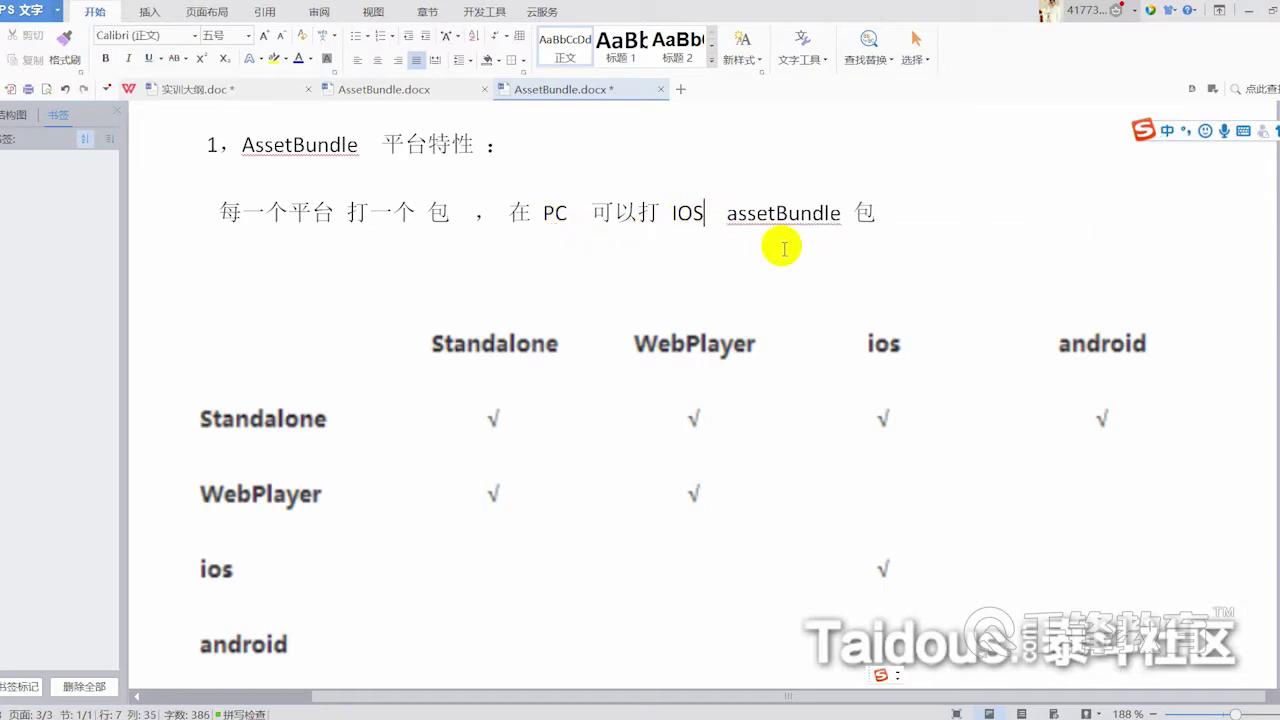
{"action": "key", "text": "BackSpace"}
{"action": "key", "text": "BackSpace"}
{"action": "key", "text": "BackSpace"}
{"action": "type", "text": "a"}
{"action": "key", "text": "shift"}
{"action": "type", "text": "andoir"}
{"action": "key", "text": "BackSpace"}
{"action": "key", "text": "BackSpace"}
{"action": "key", "text": "BackSpace"}
{"action": "type", "text": "roid"}
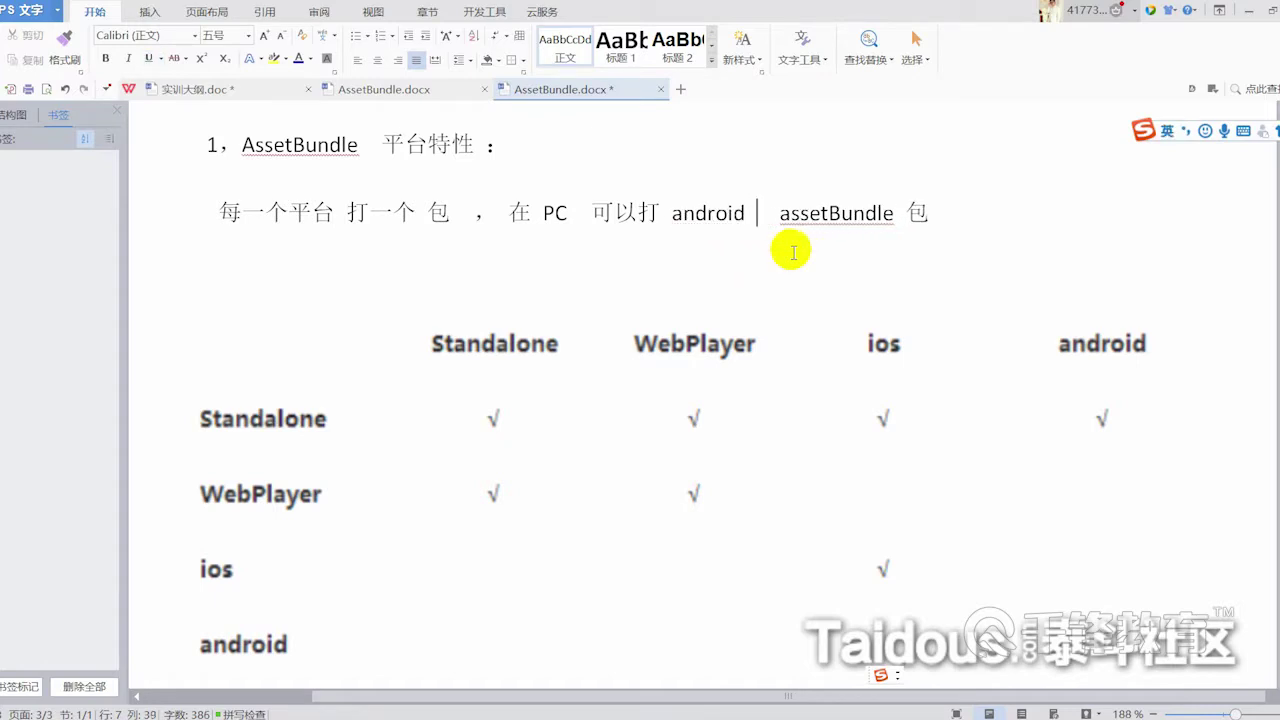
{"action": "left_click", "coordinate": [1000, 231]}
{"action": "type", "text": "PC， web"}
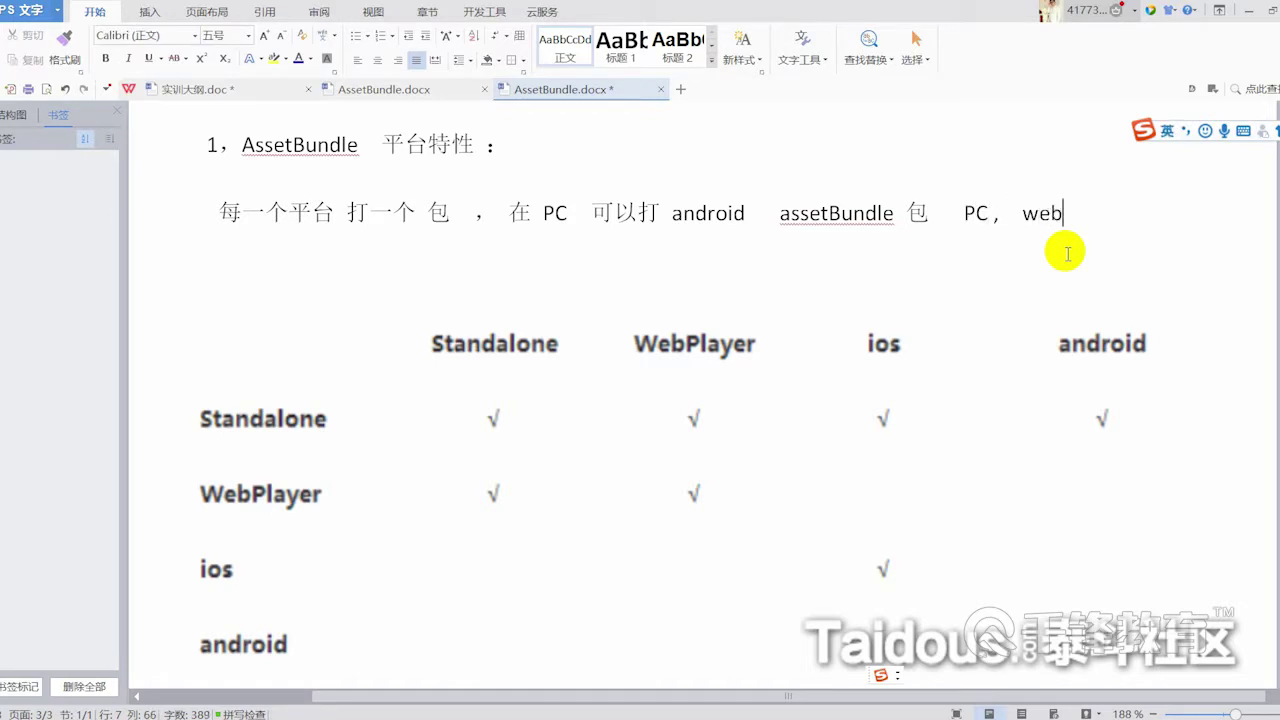
Continue the note with 'PC， webplayer macos： 能够打 ios， mac os .'
{"action": "type", "text": "player    macos :"}
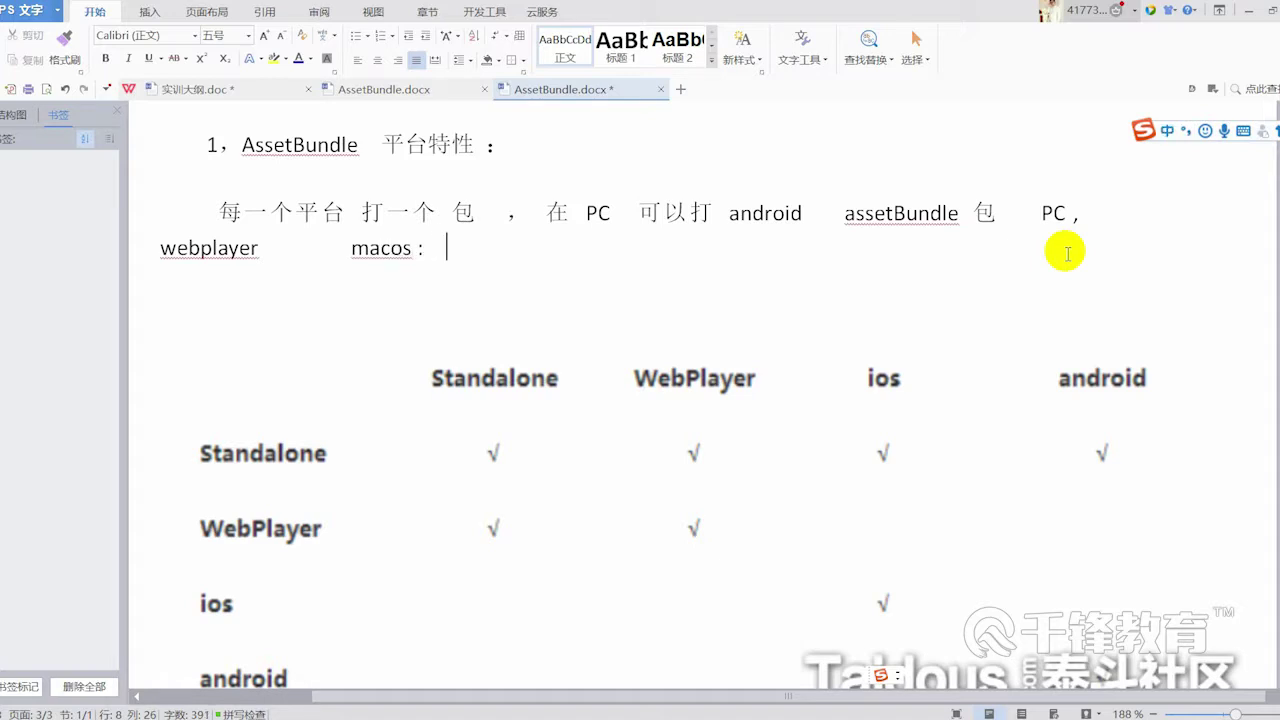
{"action": "type", "text": "能够打  ios， mac os ."}
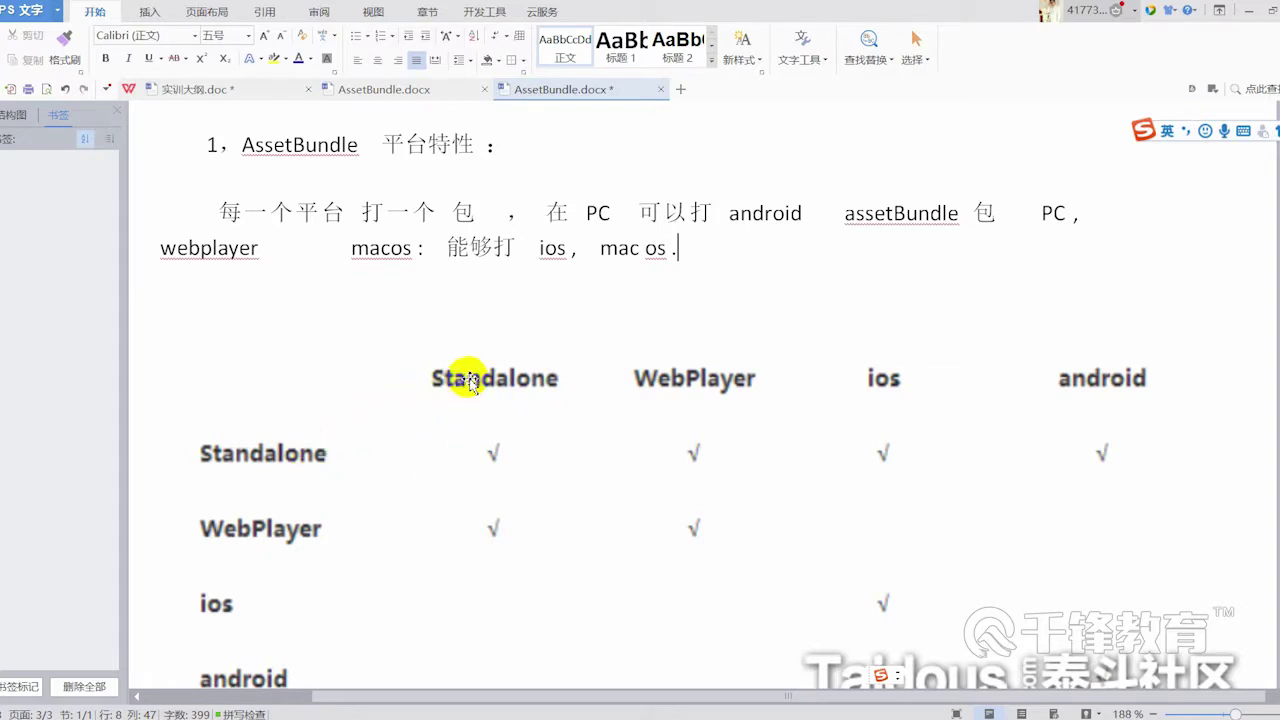
{"action": "left_click_drag", "start_coordinate": [566, 213], "coordinate": [636, 210]}
{"action": "left_click", "coordinate": [350, 248]}
{"action": "left_click_drag", "start_coordinate": [372, 248], "coordinate": [424, 243]}
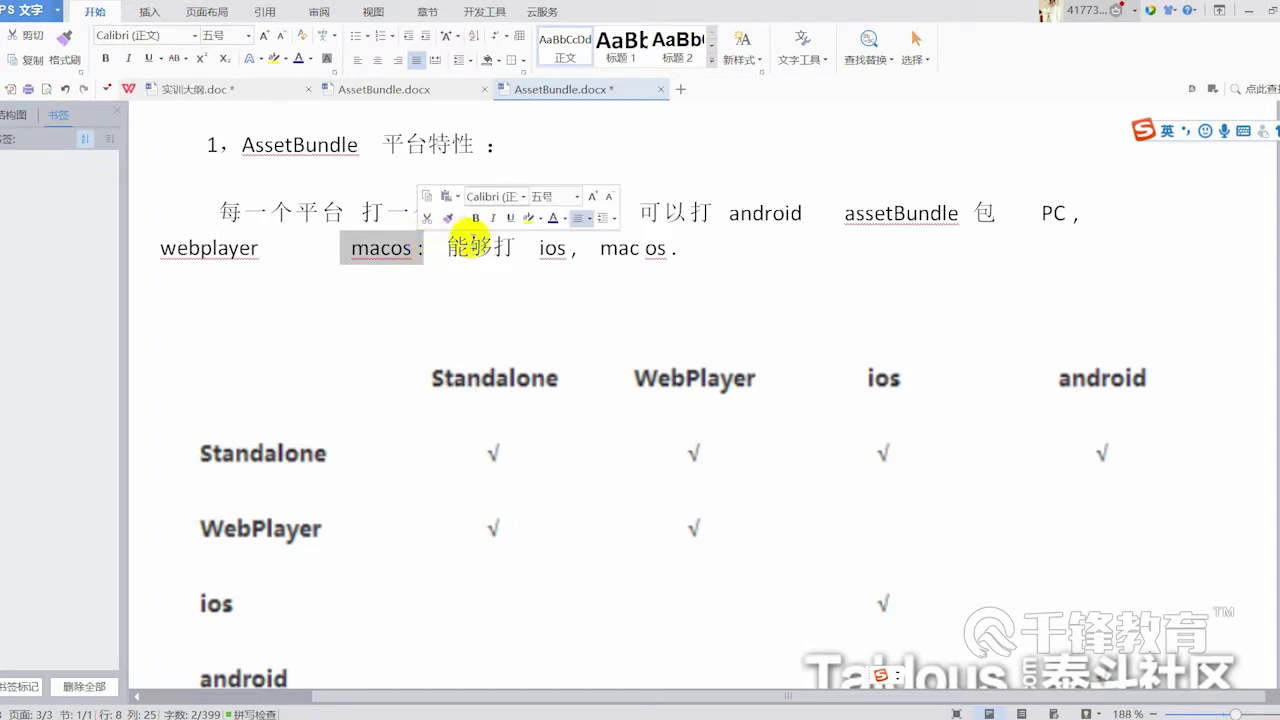
{"action": "left_click", "coordinate": [495, 270]}
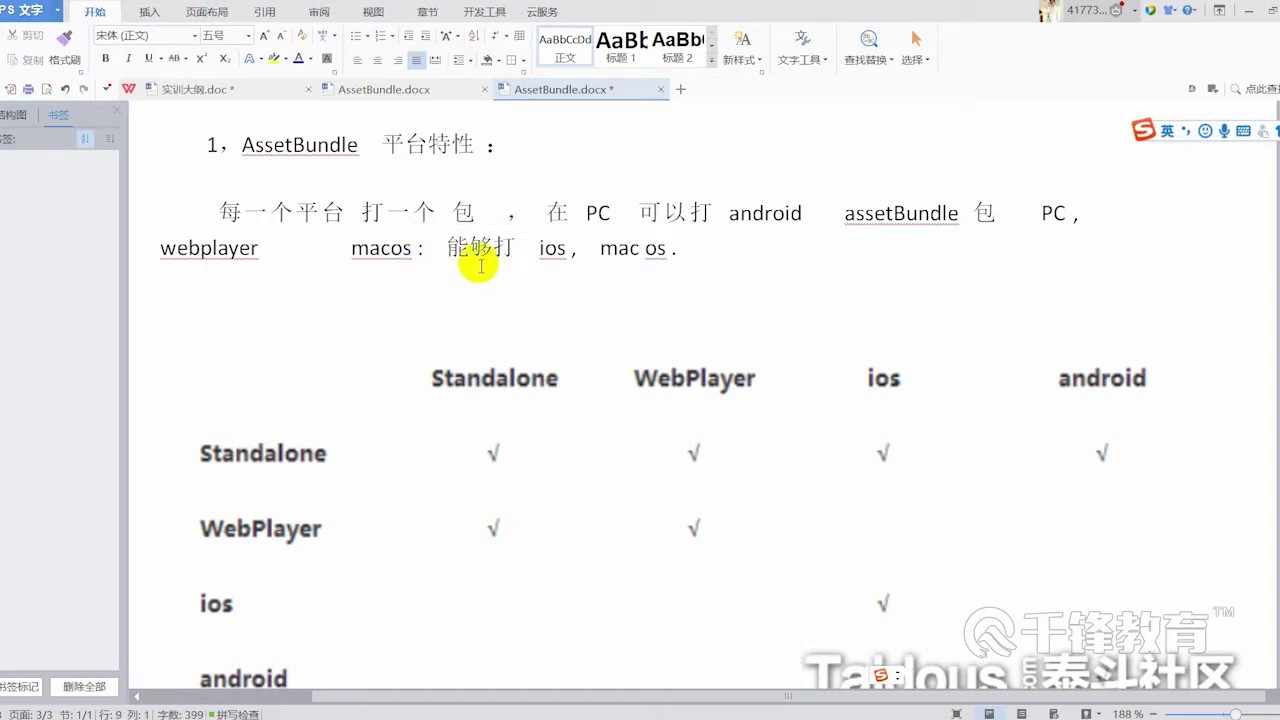
{"action": "left_click_drag", "start_coordinate": [853, 215], "coordinate": [983, 220]}
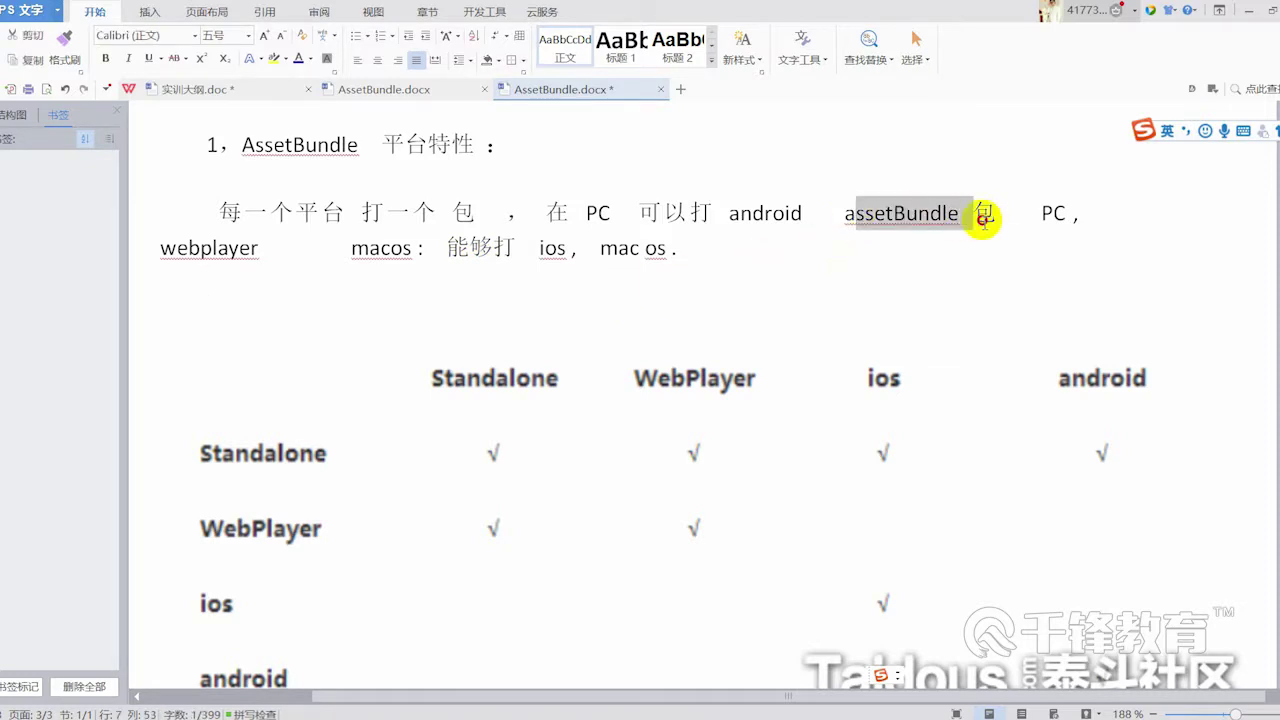
{"action": "left_click", "coordinate": [356, 249]}
{"action": "left_click_drag", "start_coordinate": [365, 250], "coordinate": [575, 250]}
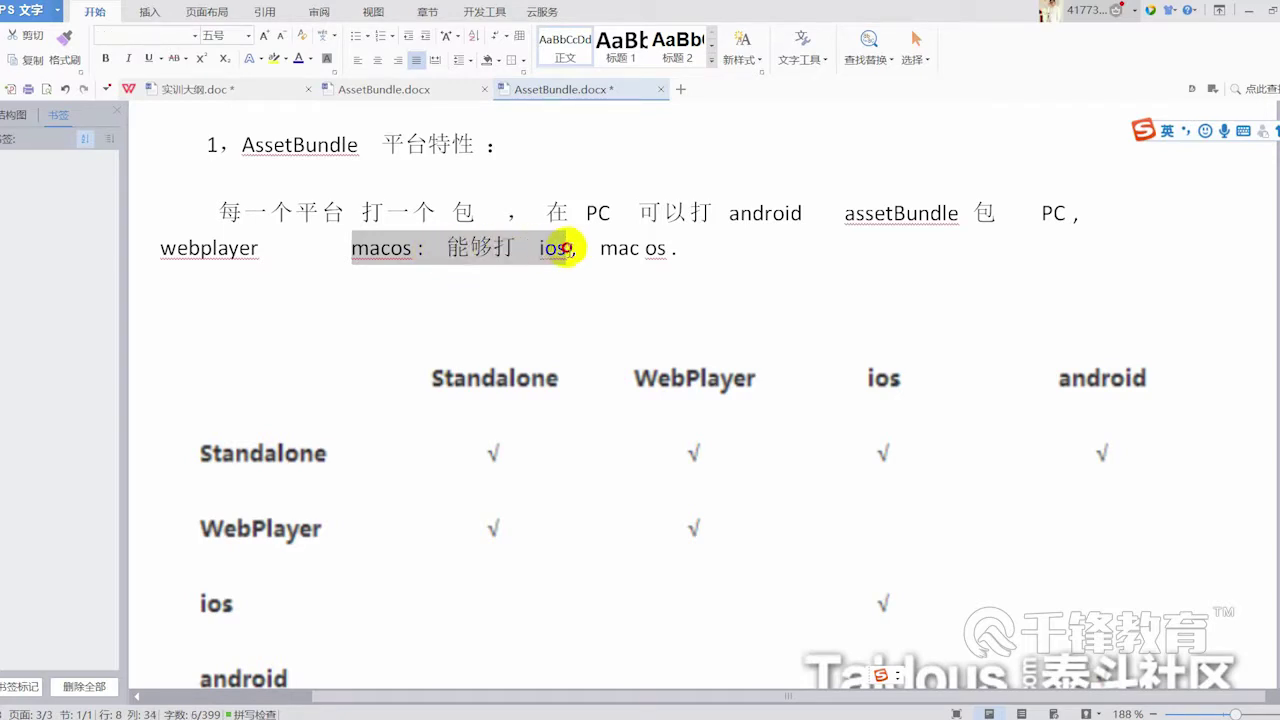
{"action": "left_click", "coordinate": [576, 250]}
{"action": "type", "text": "，"}
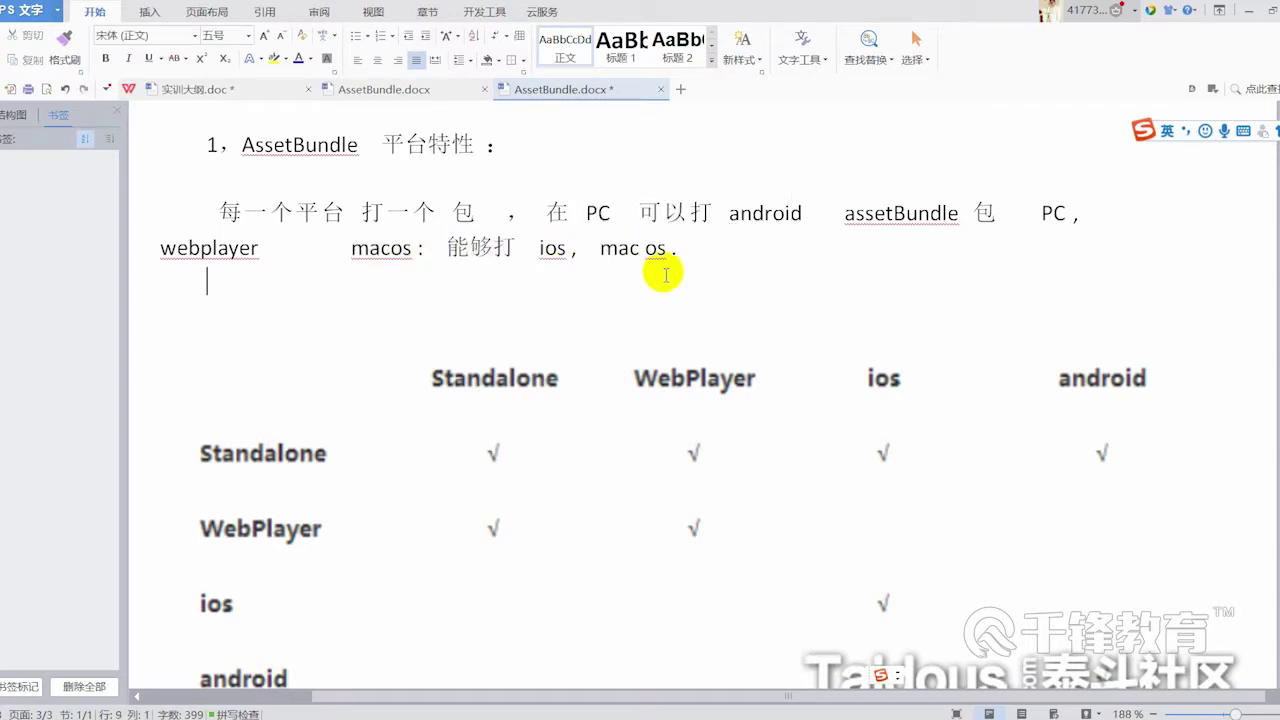
{"action": "left_click_drag", "start_coordinate": [619, 250], "coordinate": [689, 252]}
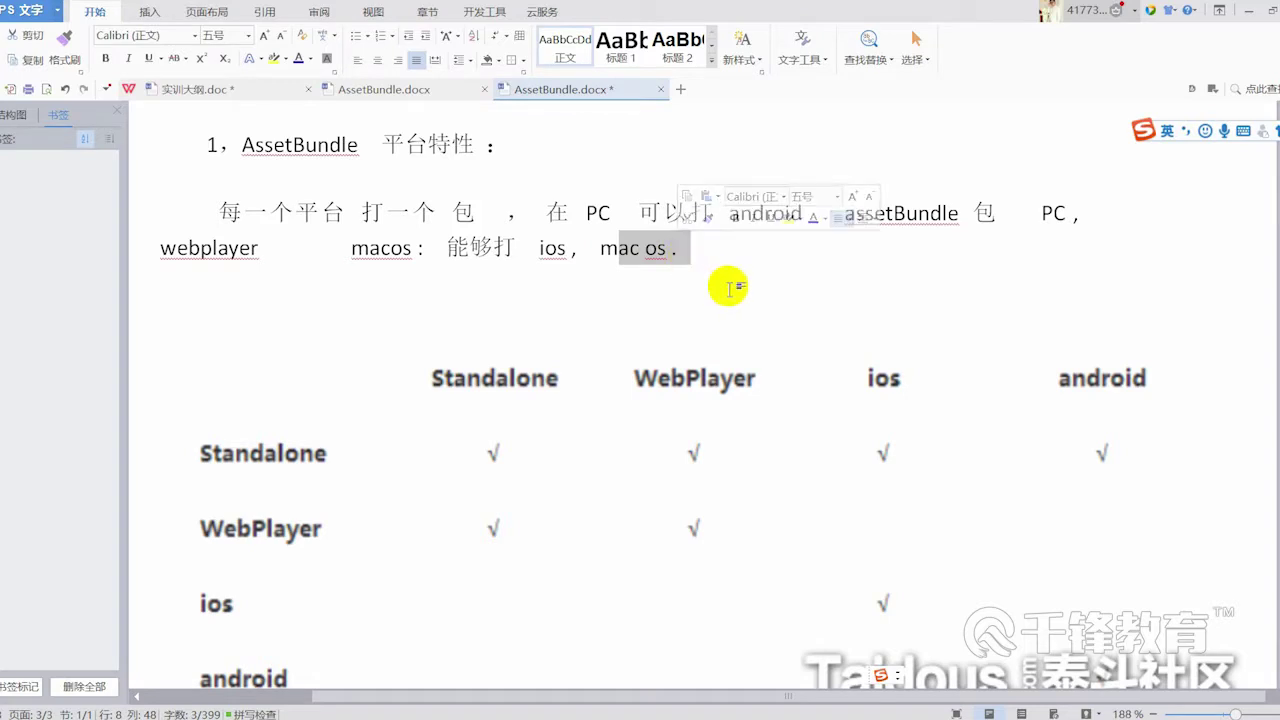
{"action": "left_click", "coordinate": [728, 284]}
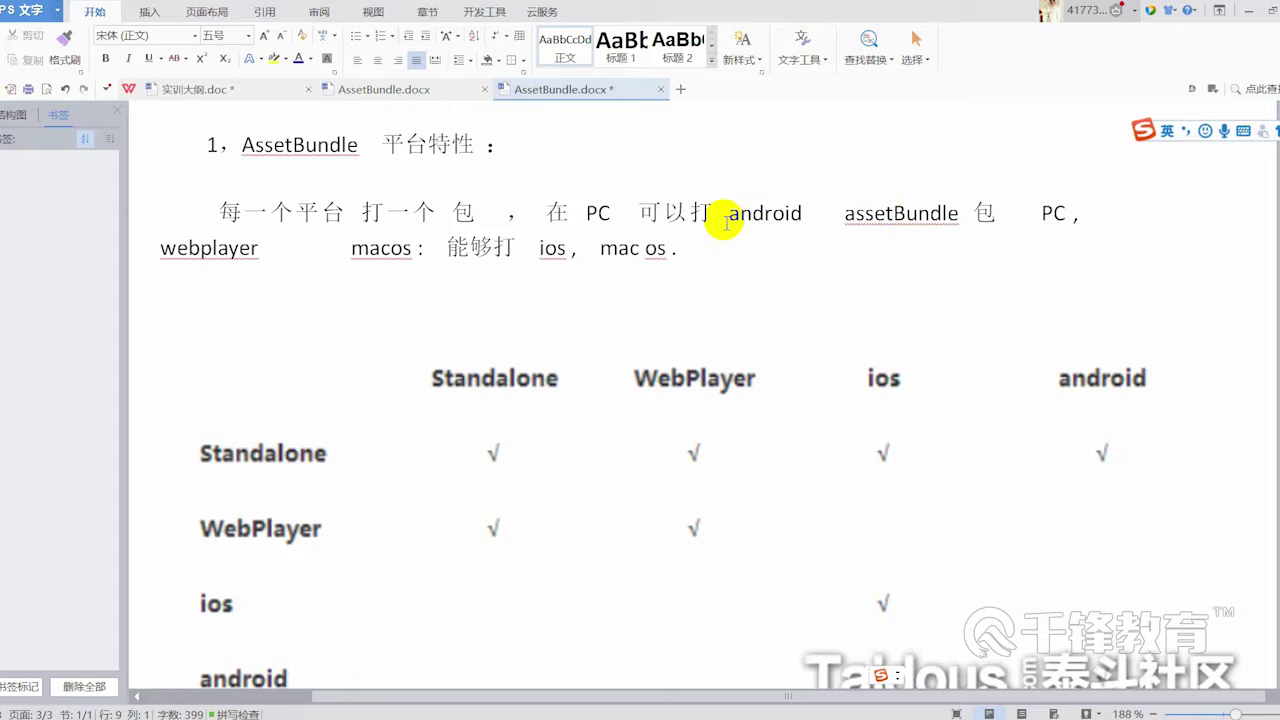
{"action": "left_click_drag", "start_coordinate": [716, 213], "coordinate": [843, 245]}
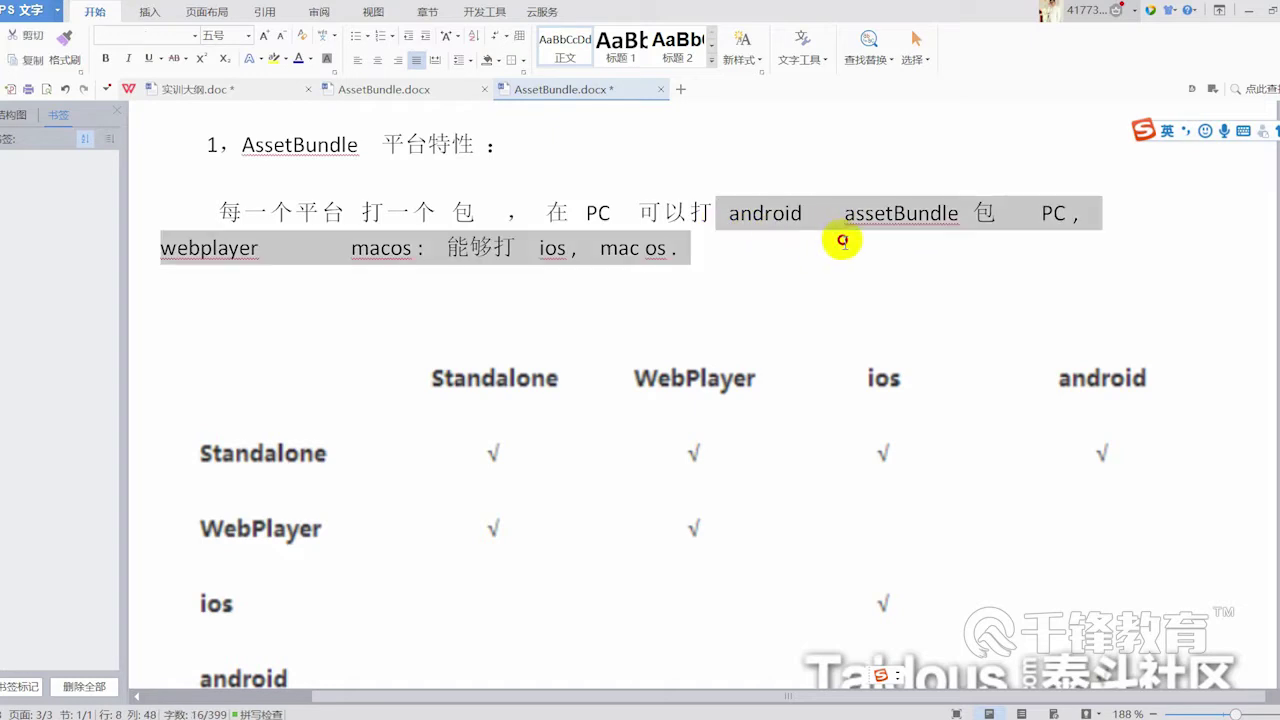
{"action": "left_click", "coordinate": [1051, 218]}
{"action": "left_click_drag", "start_coordinate": [282, 248], "coordinate": [128, 251]}
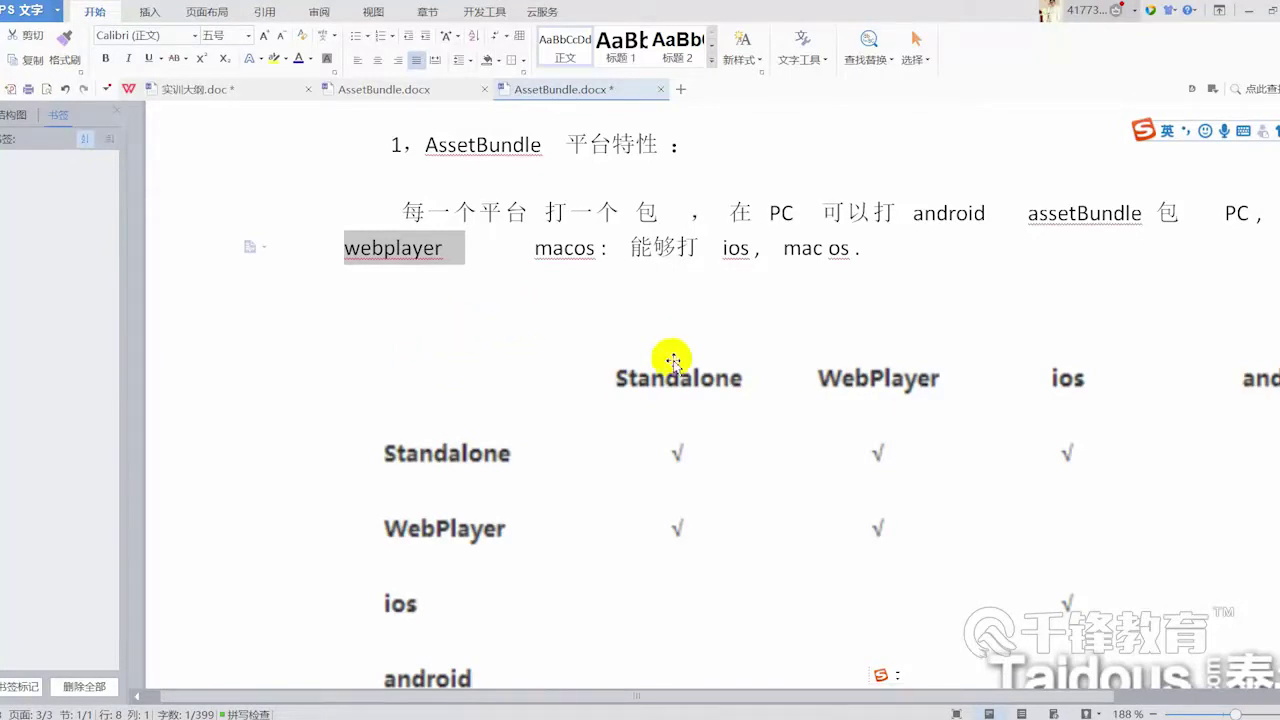
{"action": "scroll", "coordinate": [720, 517], "scroll_direction": "down", "scroll_amount": 3}
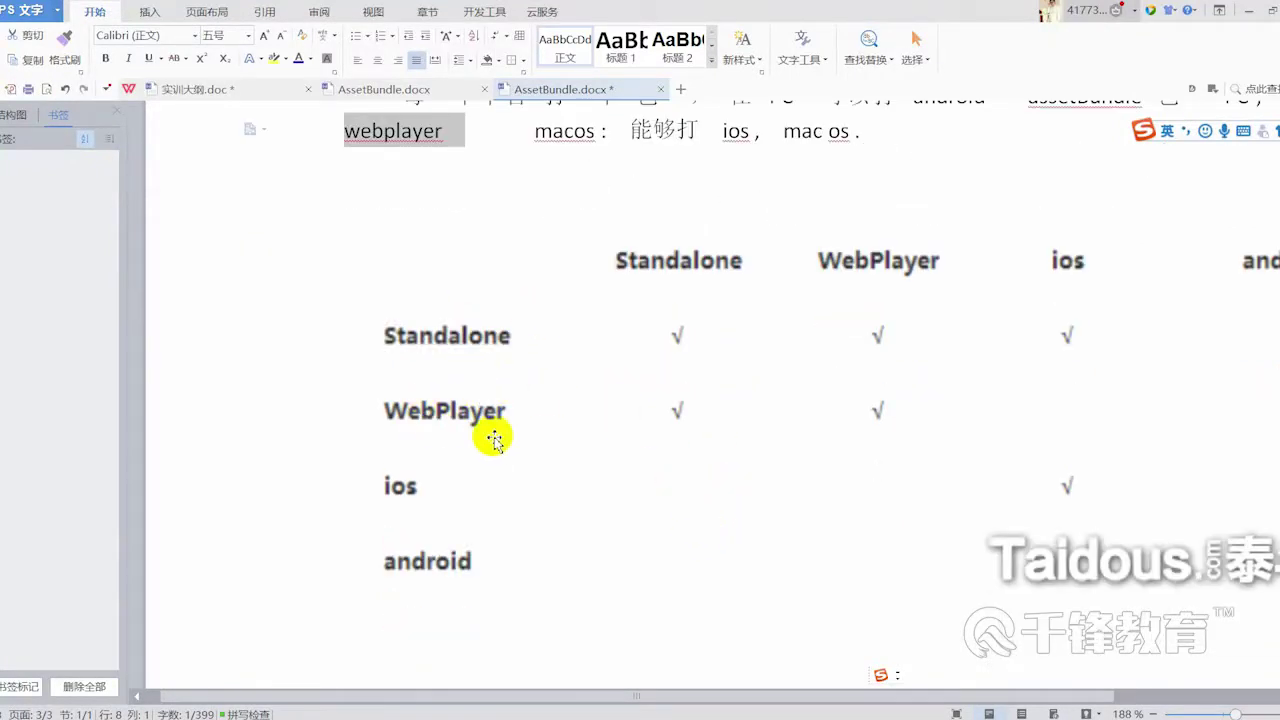
In Unity, open Build Settings and look at the Android, WebGL and Samsung TV platforms
{"action": "mouse_move", "coordinate": [879, 718]}
{"action": "left_click", "coordinate": [784, 644]}
{"action": "left_click_drag", "start_coordinate": [700, 100], "coordinate": [1157, 251]}
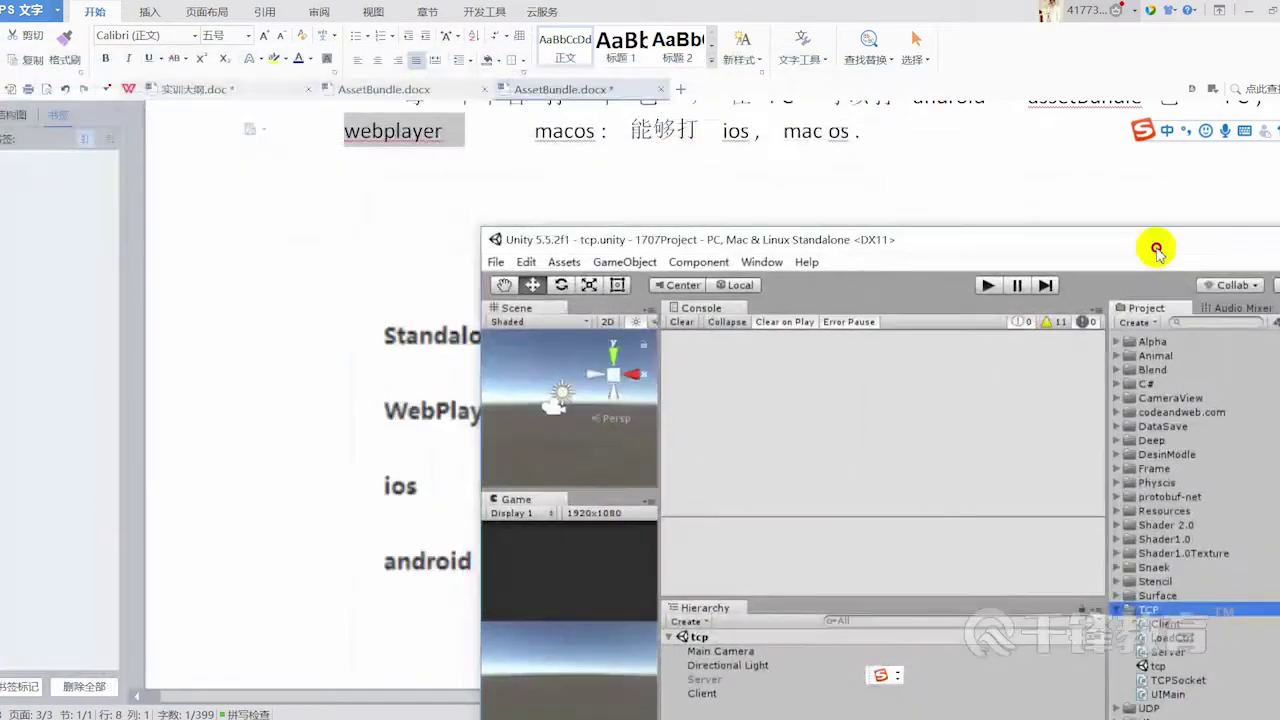
{"action": "left_click", "coordinate": [496, 262]}
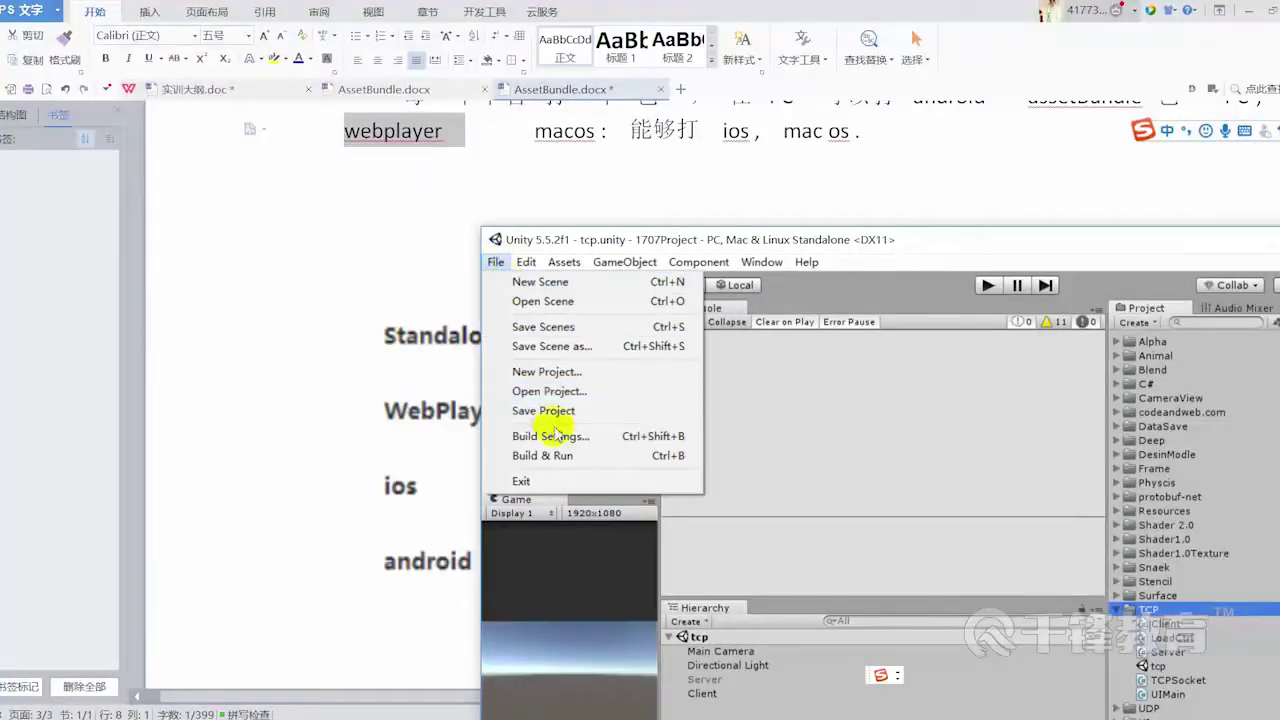
{"action": "left_click", "coordinate": [552, 437]}
{"action": "left_click", "coordinate": [231, 365]}
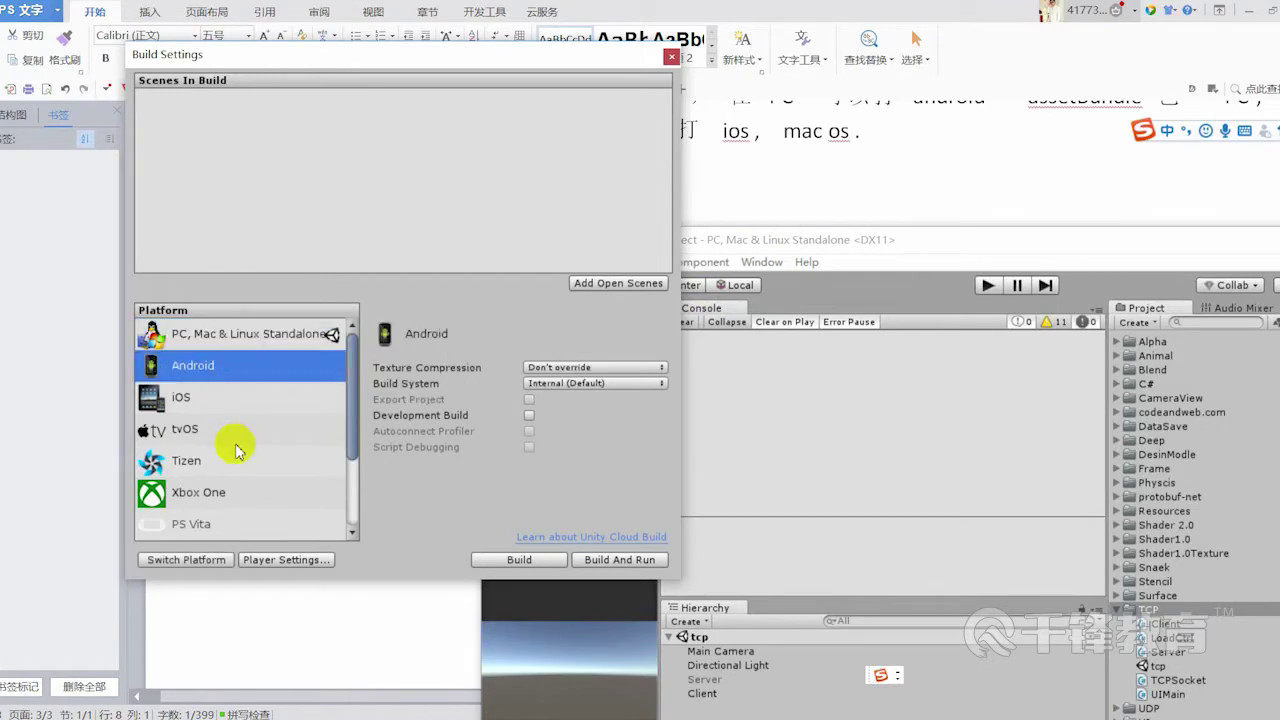
{"action": "scroll", "coordinate": [262, 490], "scroll_direction": "down", "scroll_amount": 3}
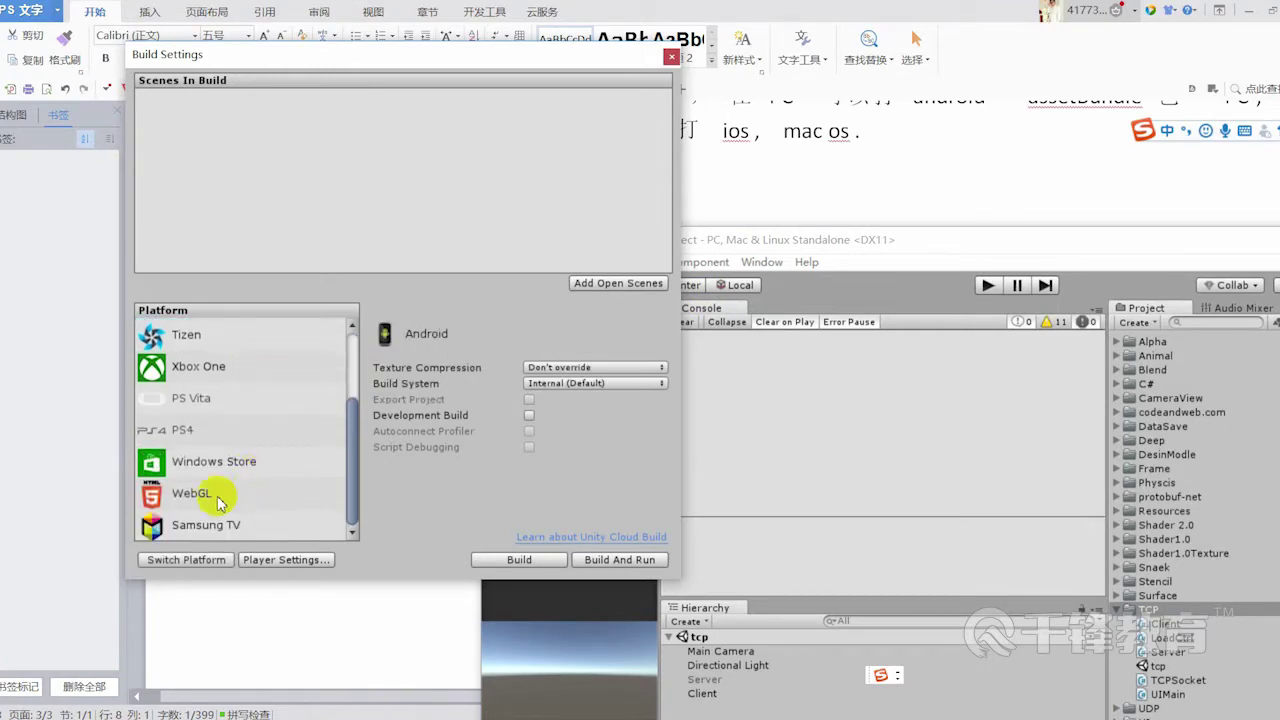
{"action": "left_click", "coordinate": [222, 494]}
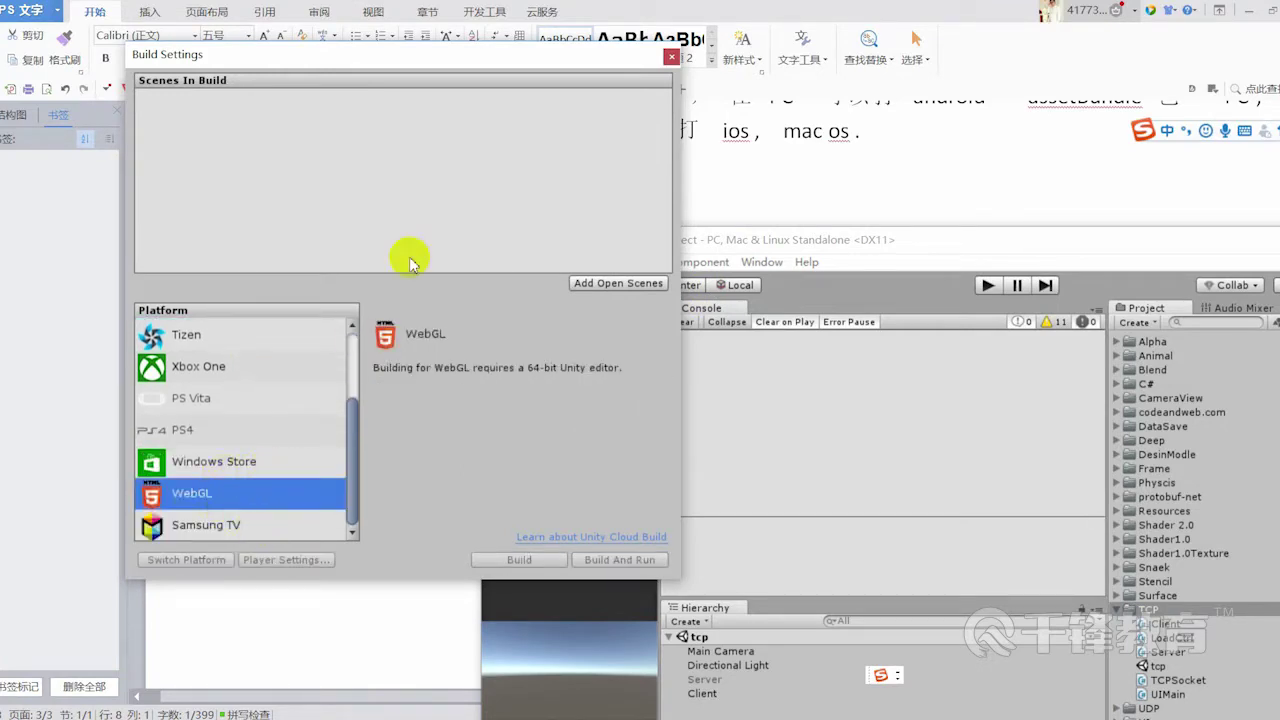
{"action": "left_click_drag", "start_coordinate": [409, 54], "coordinate": [304, 49]}
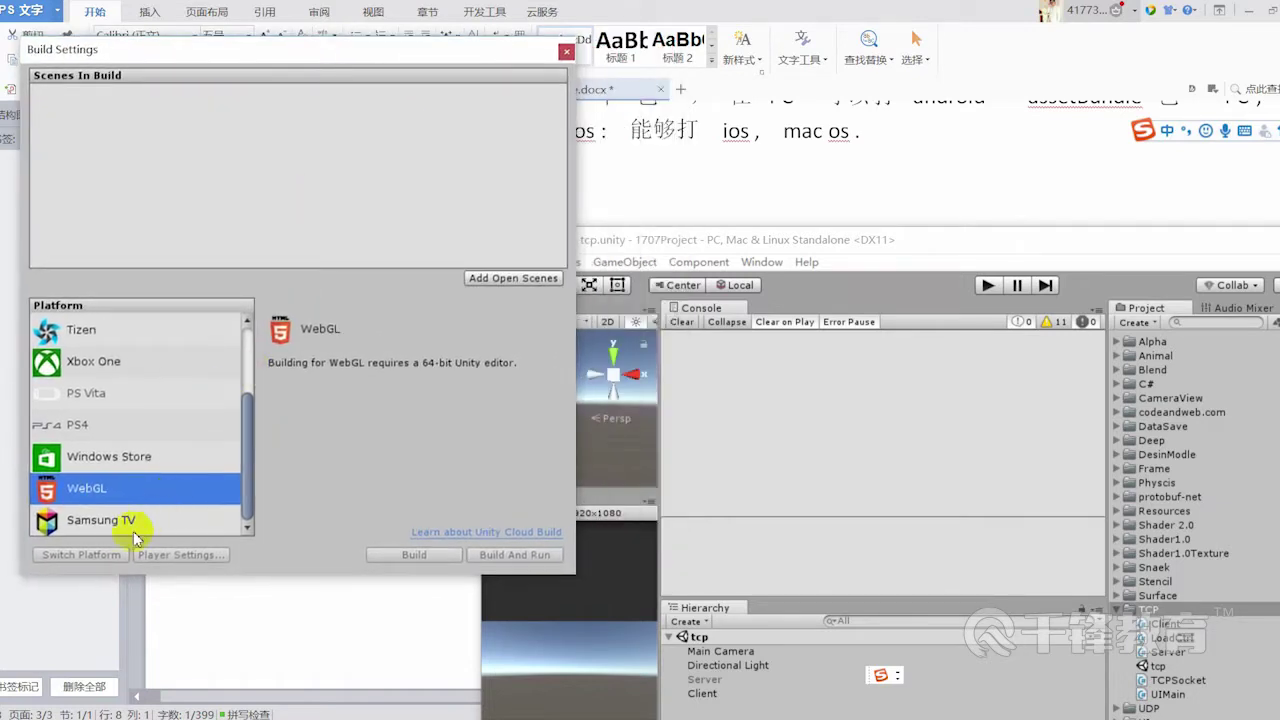
{"action": "left_click", "coordinate": [102, 518]}
{"action": "left_click", "coordinate": [95, 487]}
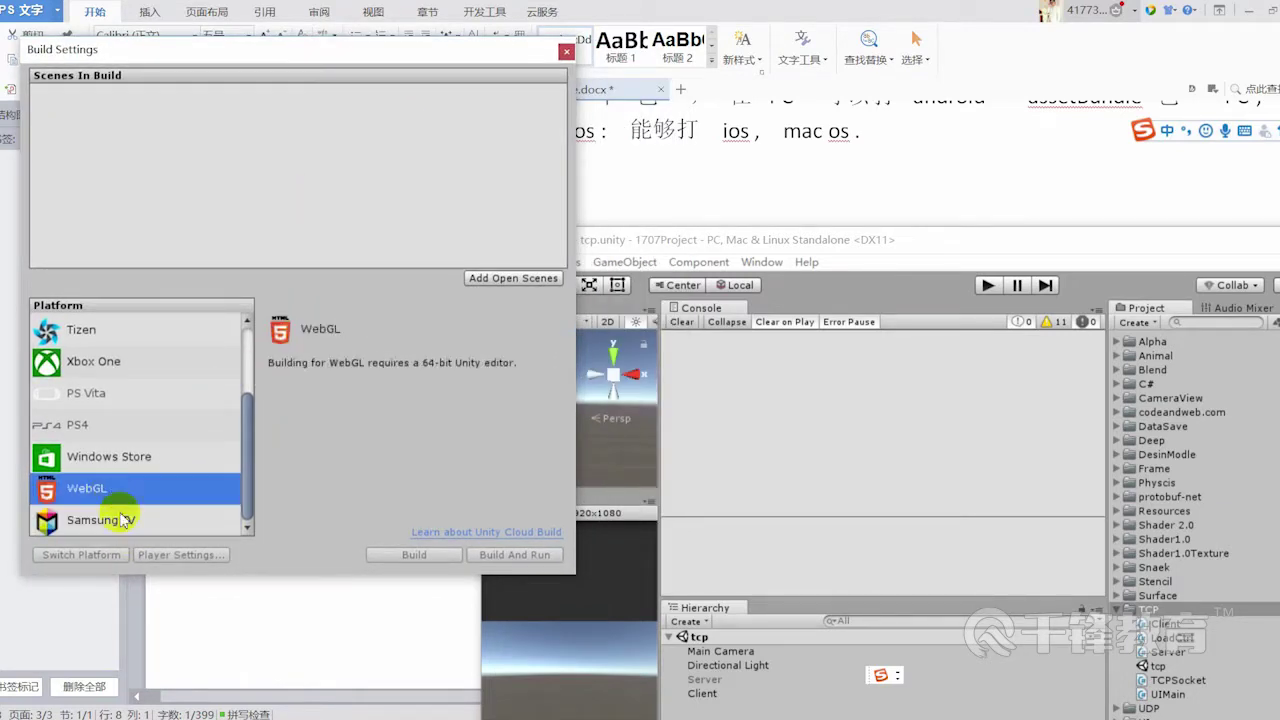
Return to the WPS notes and scroll the table right to show the android column
{"action": "left_click", "coordinate": [861, 195]}
{"action": "scroll", "coordinate": [686, 386], "scroll_direction": "down", "scroll_amount": 1}
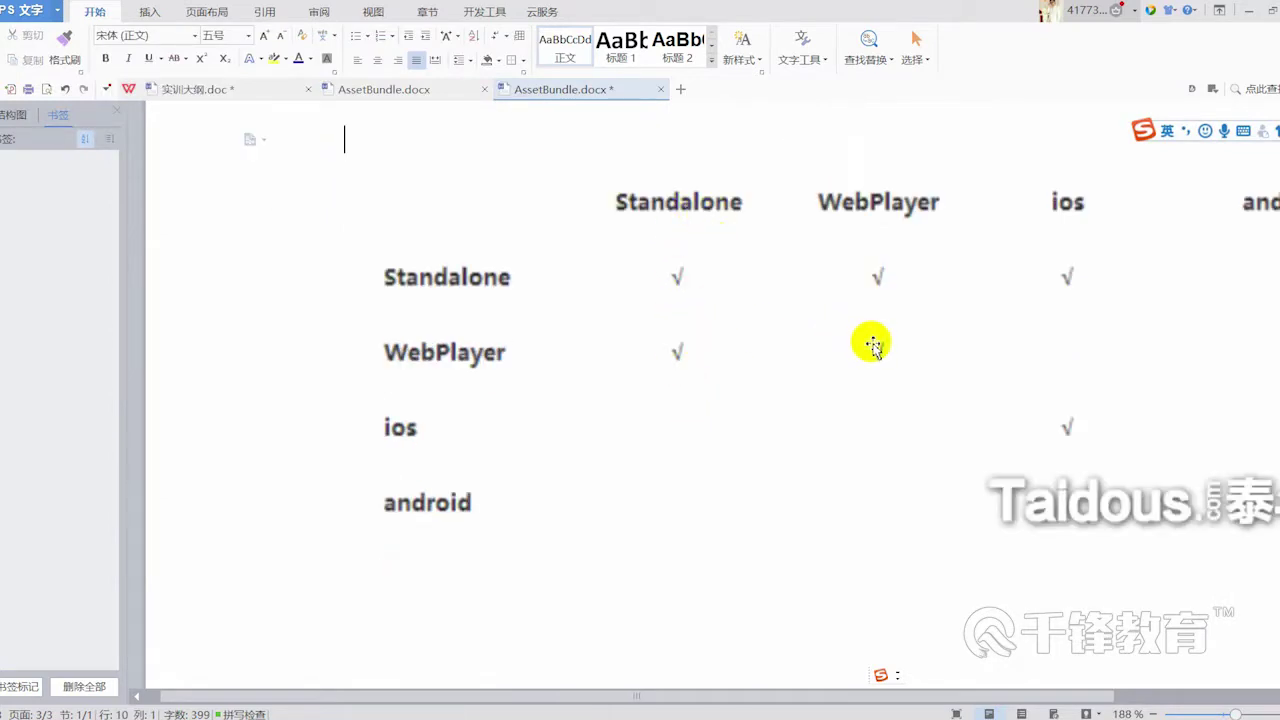
{"action": "left_click_drag", "start_coordinate": [820, 695], "coordinate": [993, 712]}
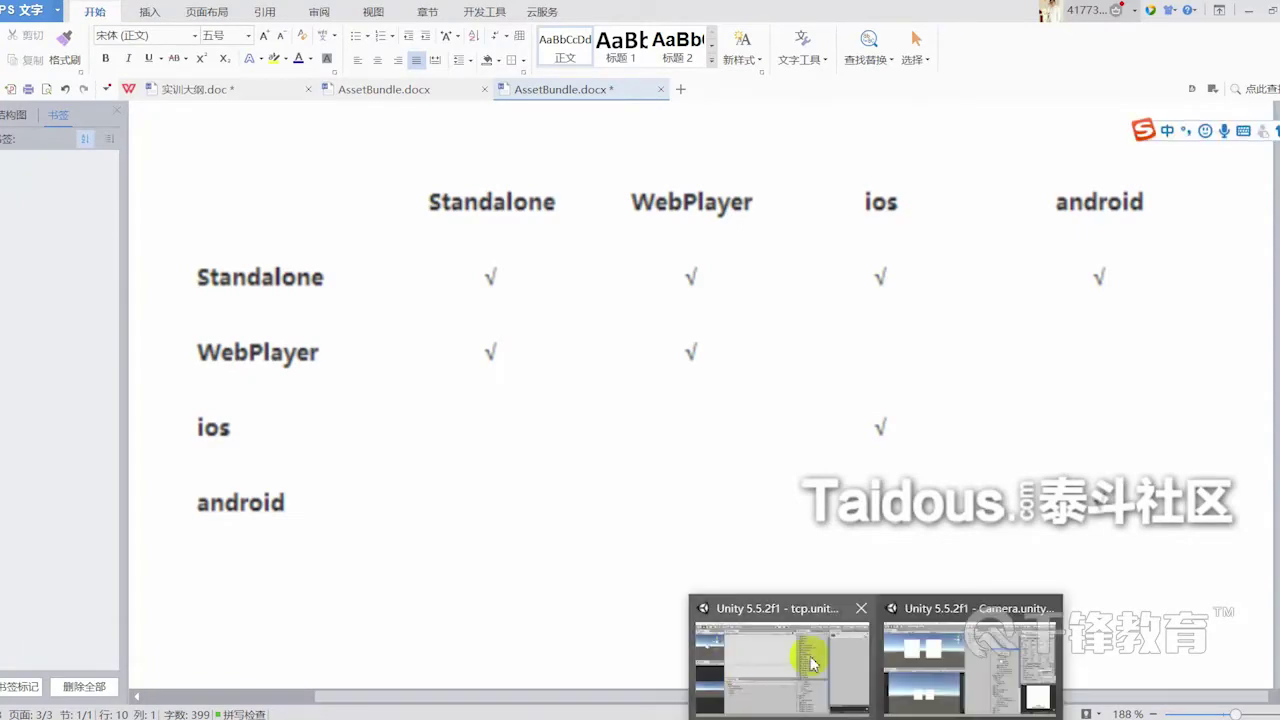
Select iOS in Unity's Build Settings platform list to check its status, then return to the notes
{"action": "left_click", "coordinate": [800, 645]}
{"action": "scroll", "coordinate": [168, 458], "scroll_direction": "up", "scroll_amount": 3}
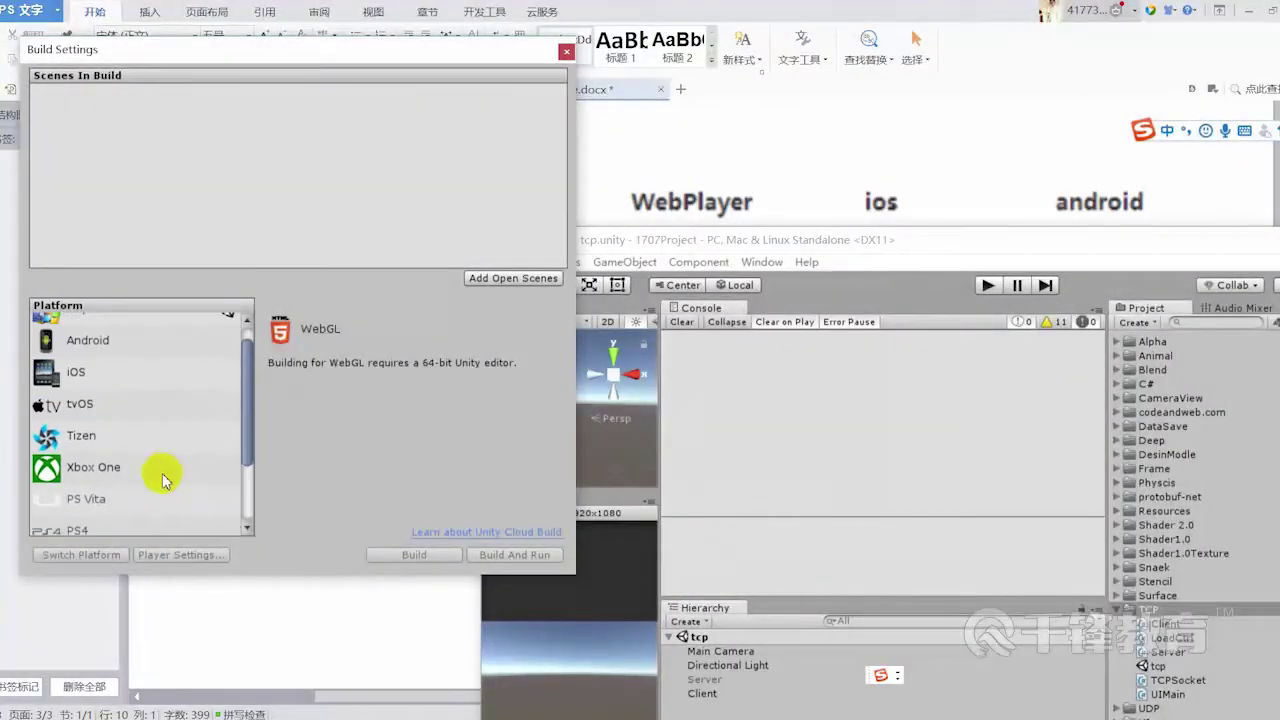
{"action": "scroll", "coordinate": [163, 465], "scroll_direction": "up", "scroll_amount": 1}
{"action": "left_click", "coordinate": [118, 404]}
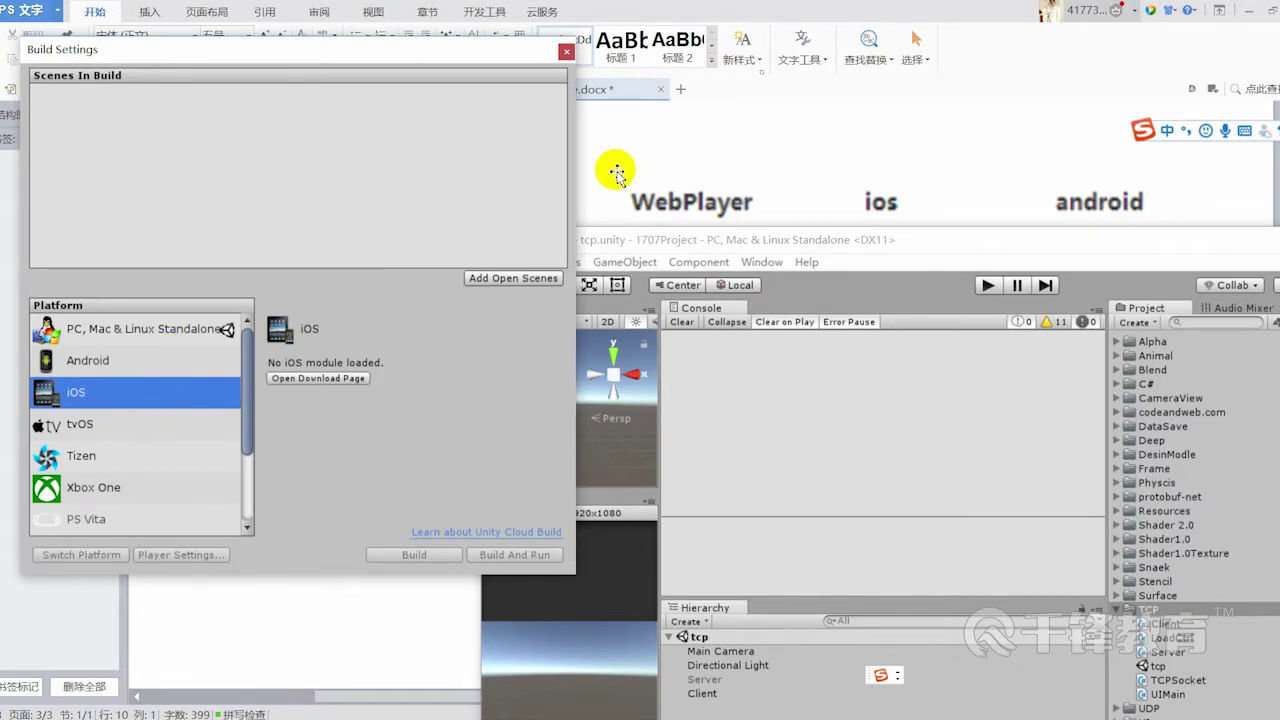
{"action": "double_click", "coordinate": [612, 242]}
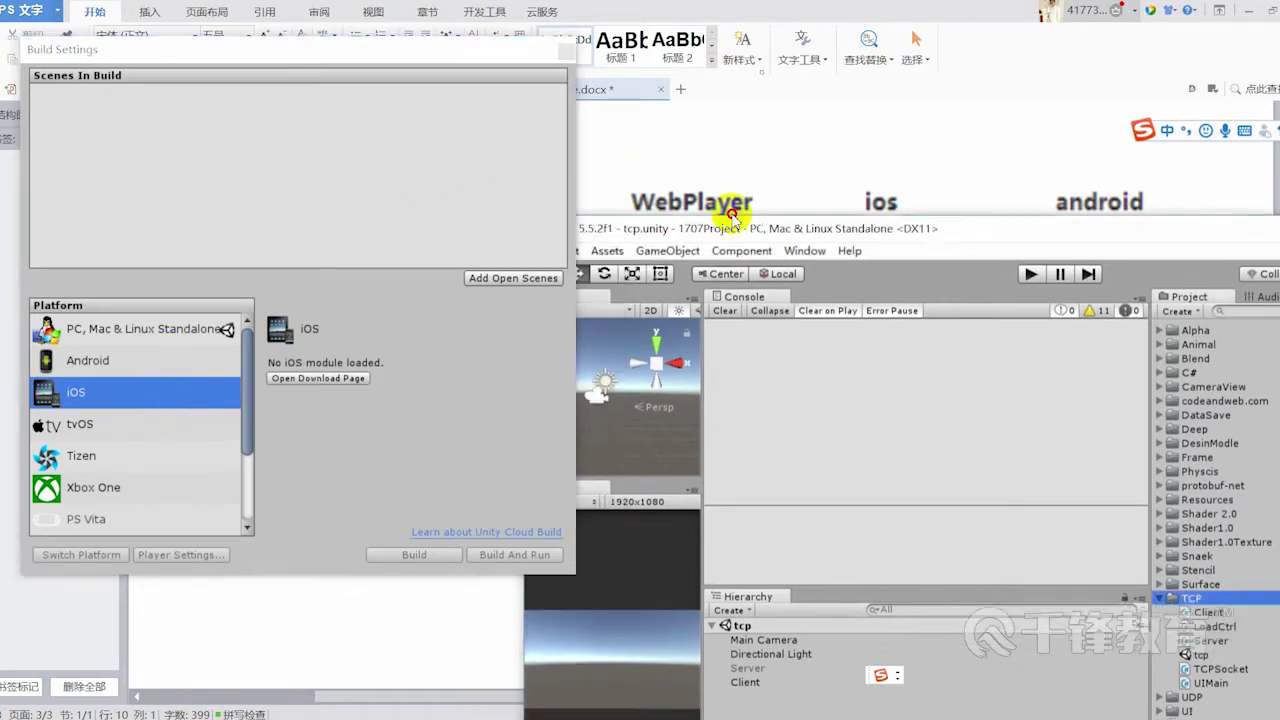
{"action": "left_click_drag", "start_coordinate": [449, 46], "coordinate": [486, 45]}
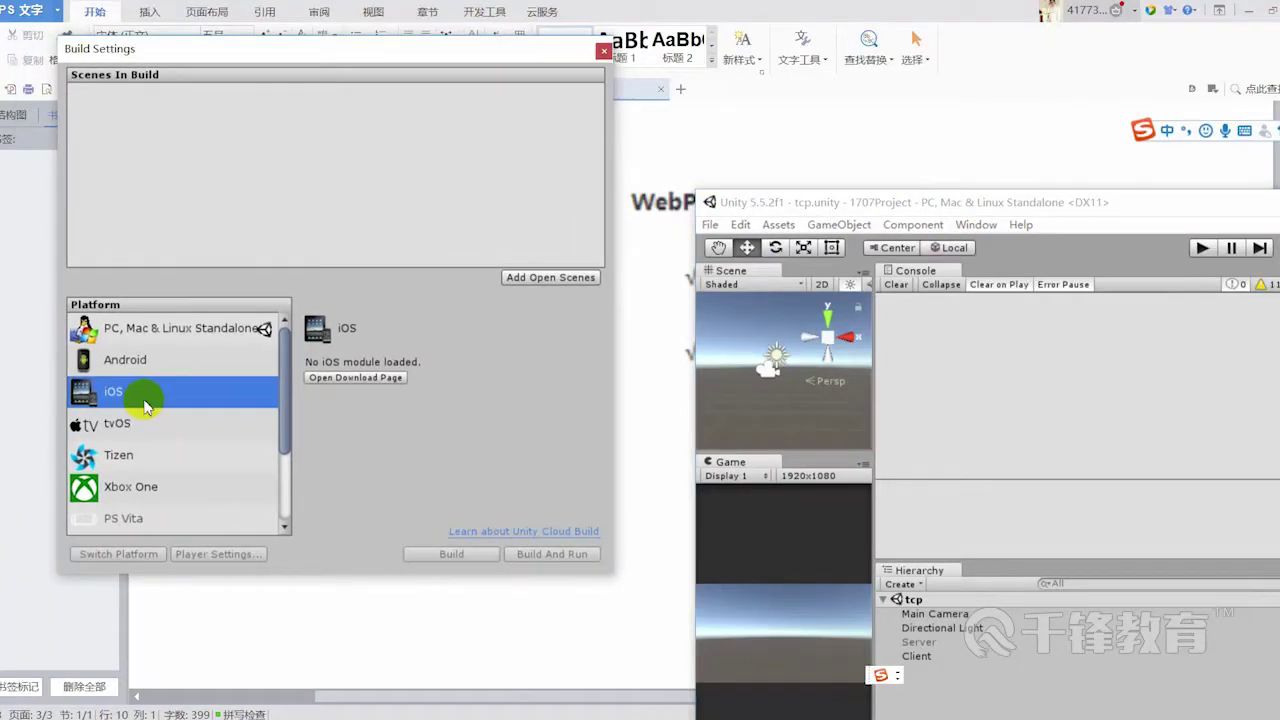
{"action": "left_click", "coordinate": [810, 149]}
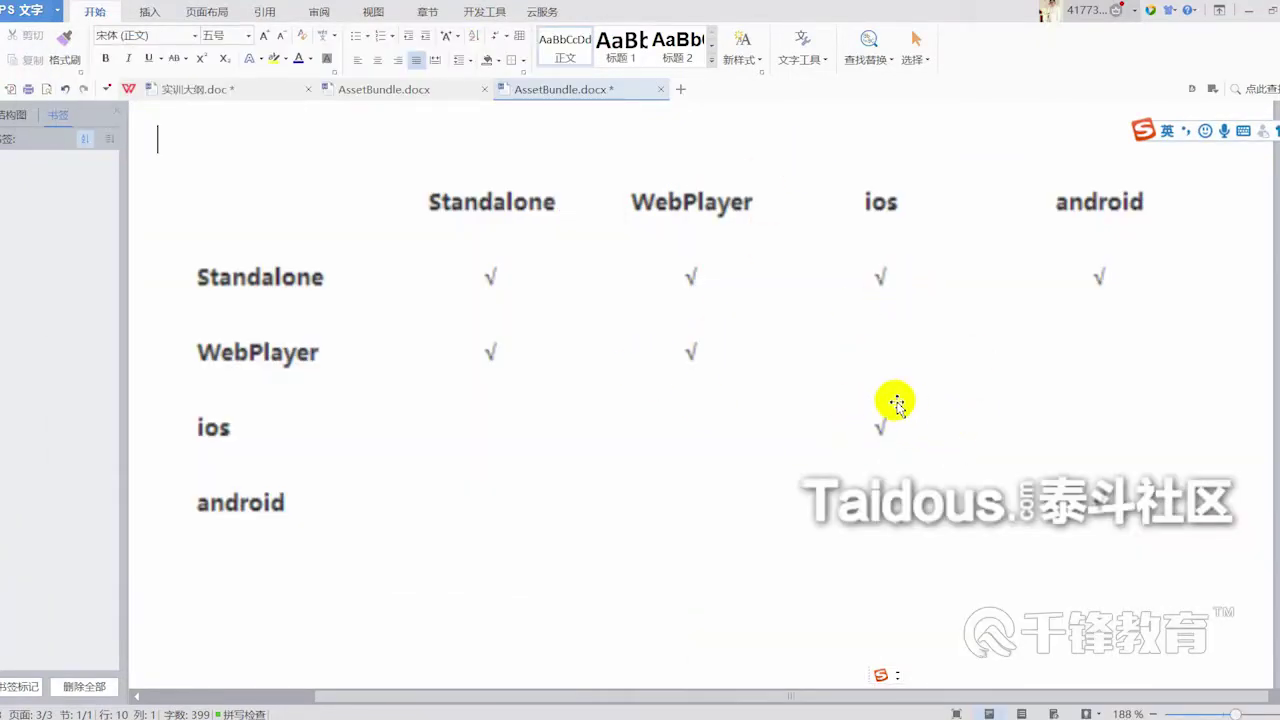
Highlight the sentence 每一个平台 打一个 包 above the platform table
{"action": "scroll", "coordinate": [886, 408], "scroll_direction": "down", "scroll_amount": 1}
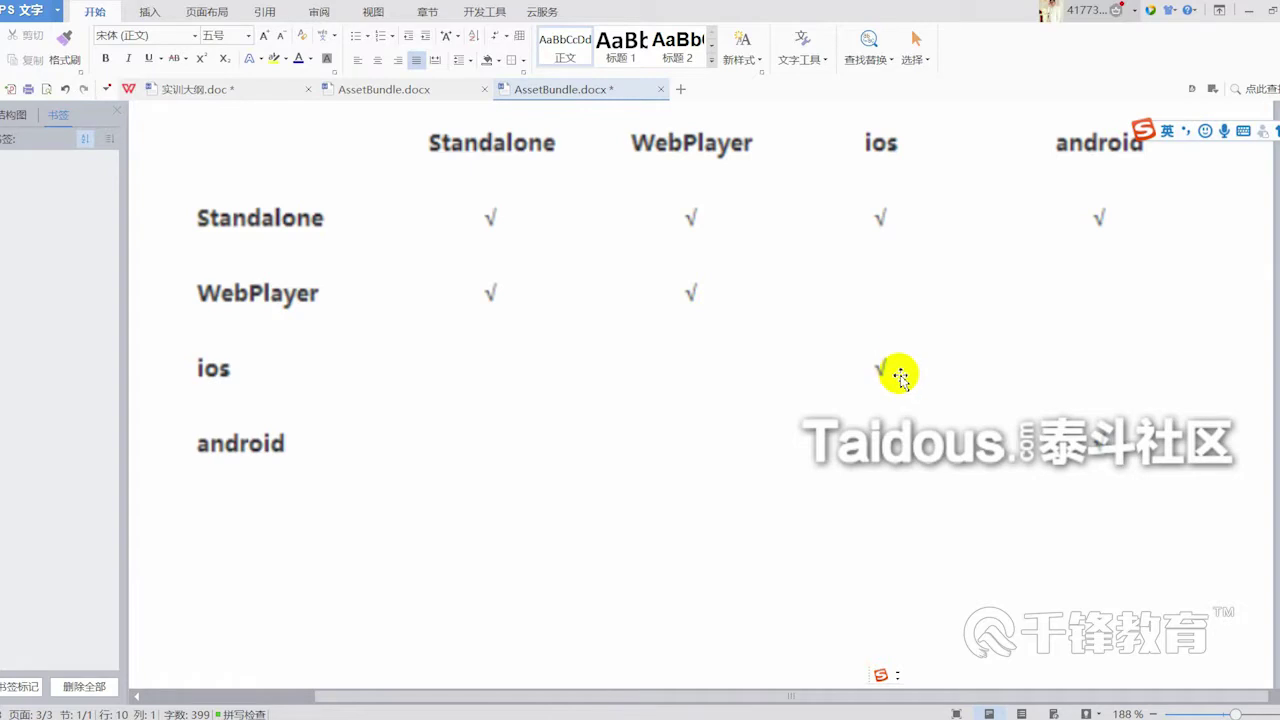
{"action": "scroll", "coordinate": [890, 370], "scroll_direction": "up", "scroll_amount": 3}
{"action": "scroll", "coordinate": [886, 351], "scroll_direction": "up", "scroll_amount": 2}
{"action": "left_click_drag", "start_coordinate": [488, 270], "coordinate": [191, 266]}
Return to the platform table and switch over to the Unity editor
{"action": "scroll", "coordinate": [803, 417], "scroll_direction": "down", "scroll_amount": 1}
{"action": "scroll", "coordinate": [905, 487], "scroll_direction": "down", "scroll_amount": 2}
{"action": "scroll", "coordinate": [905, 487], "scroll_direction": "down", "scroll_amount": 1}
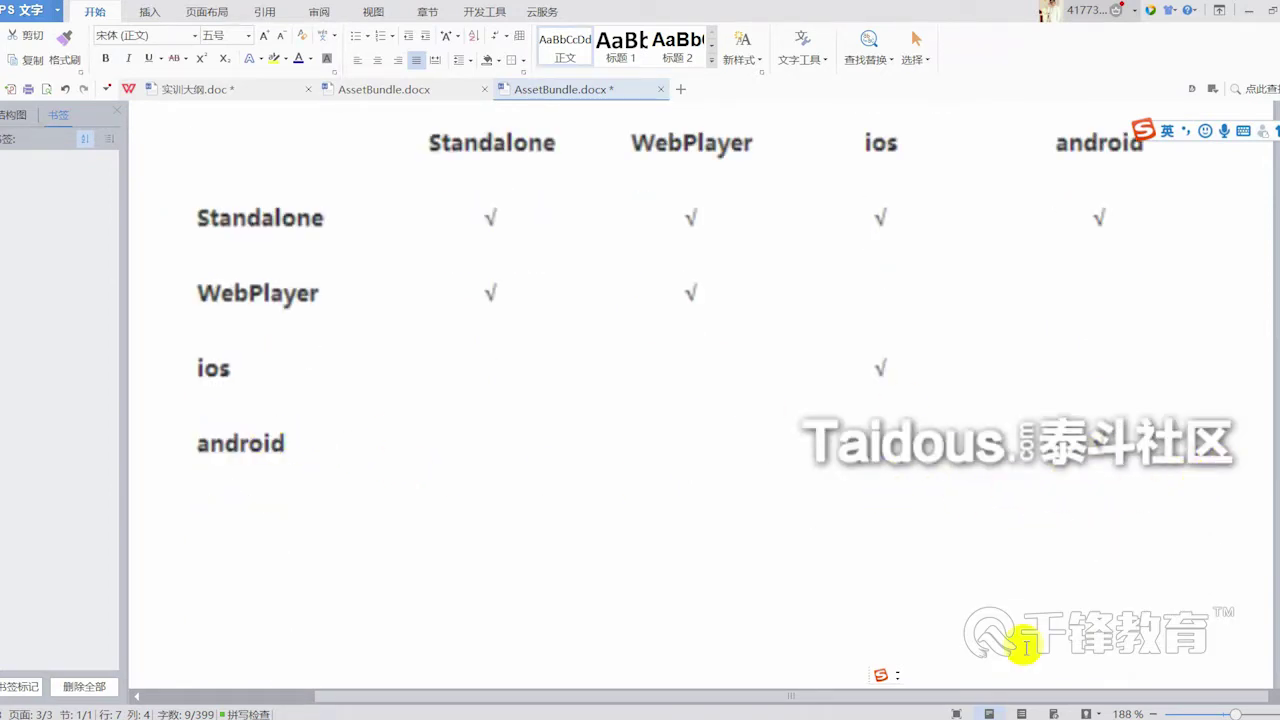
{"action": "mouse_move", "coordinate": [877, 719]}
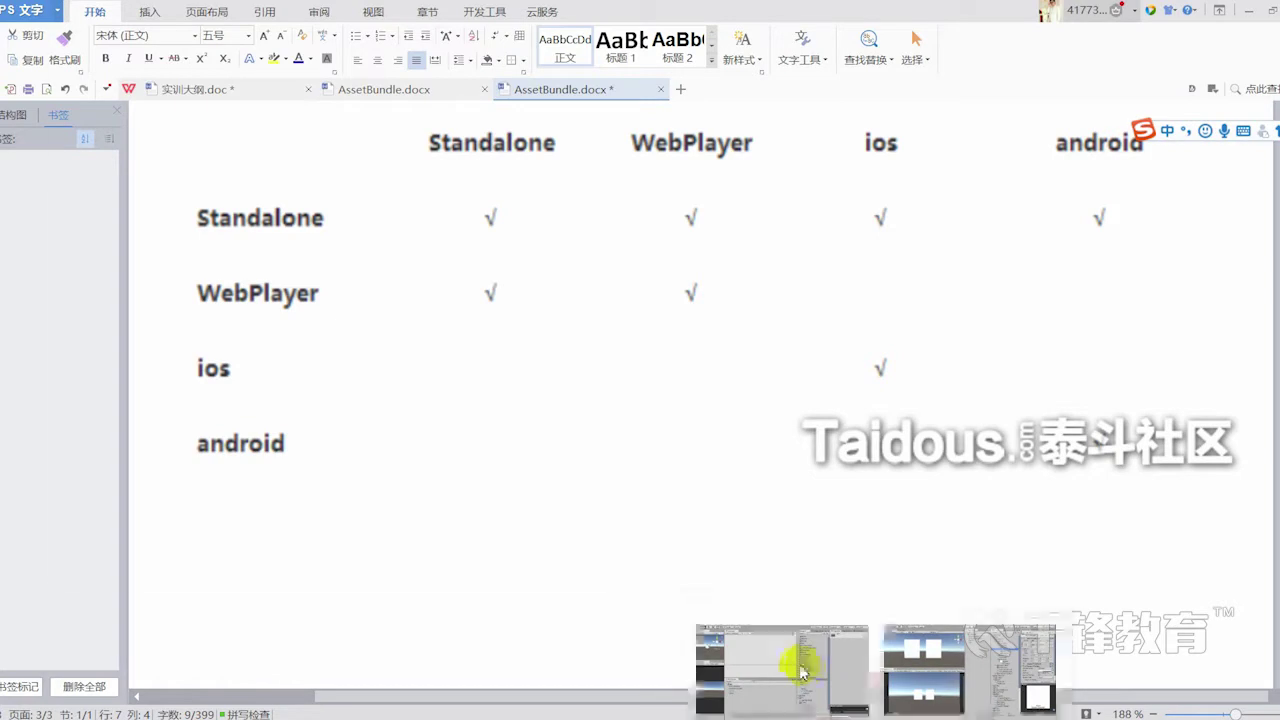
{"action": "left_click", "coordinate": [797, 580]}
Inspect the Android build options, close Build Settings, and put the caret below the WPS platform table
{"action": "left_click", "coordinate": [128, 359]}
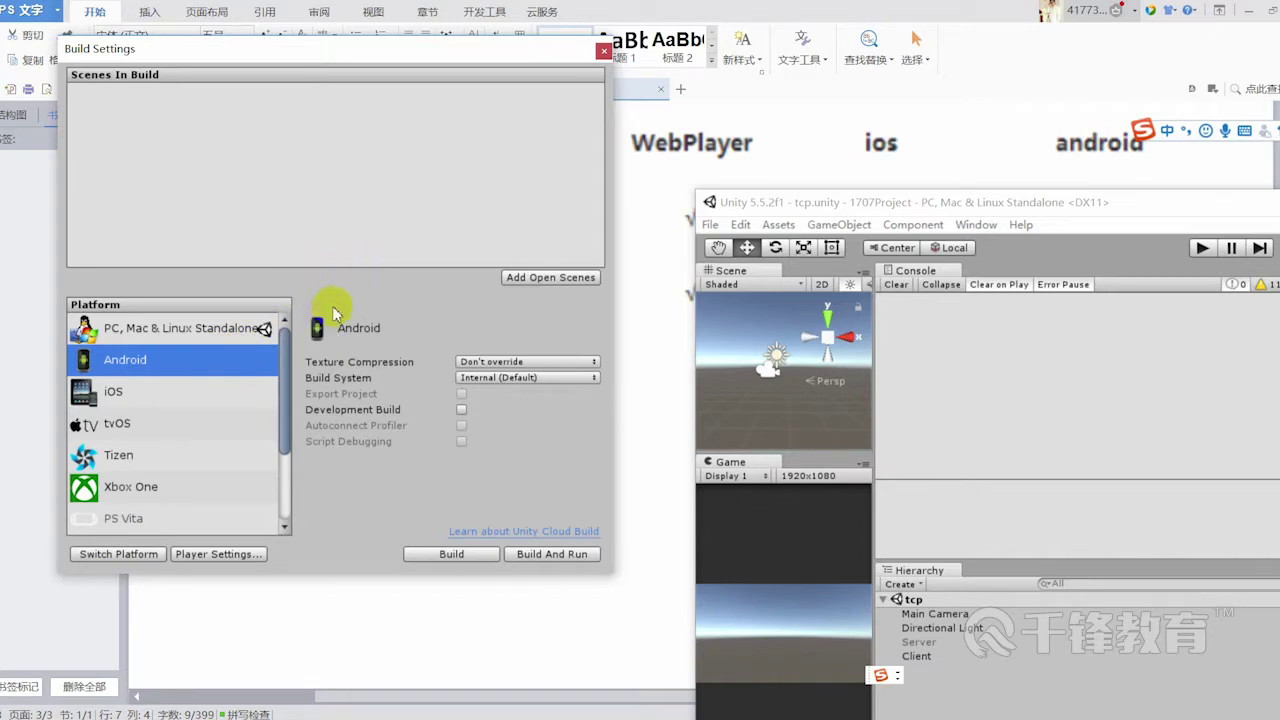
{"action": "left_click", "coordinate": [604, 49]}
{"action": "left_click", "coordinate": [445, 447]}
{"action": "left_click", "coordinate": [340, 602]}
{"action": "scroll", "coordinate": [340, 602], "scroll_direction": "down", "scroll_amount": 1}
{"action": "left_click", "coordinate": [323, 517]}
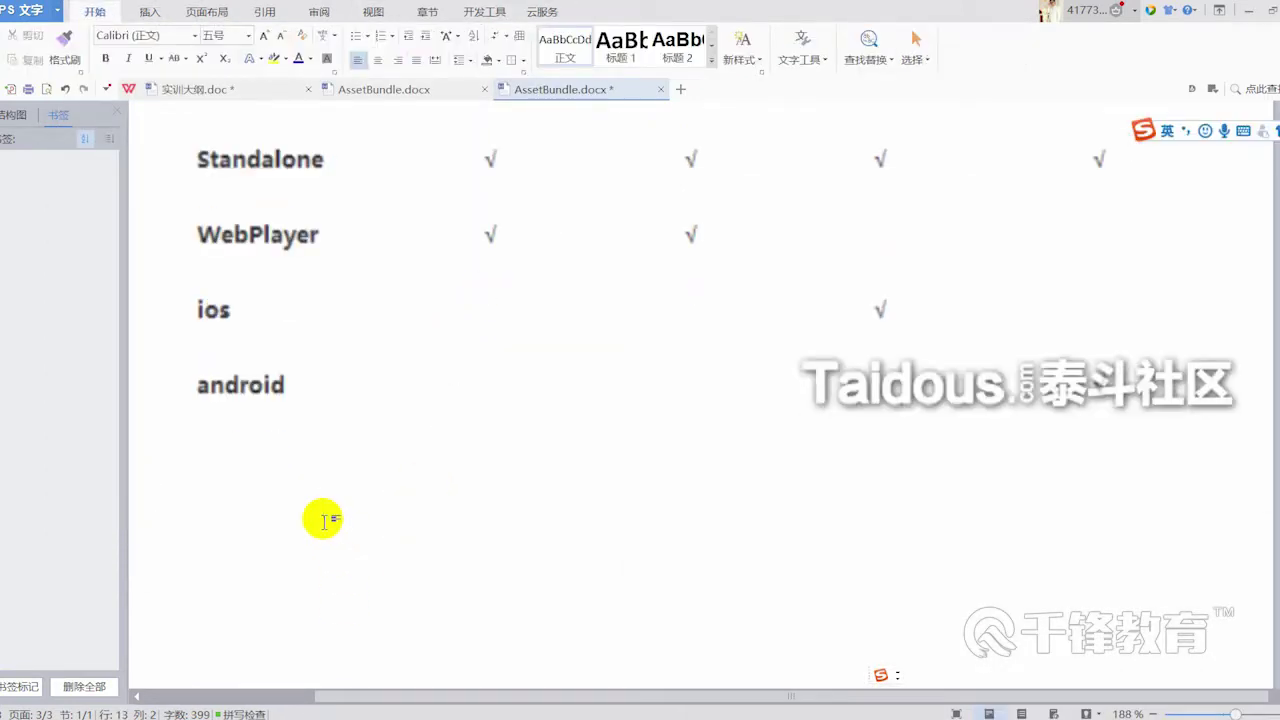
{"action": "scroll", "coordinate": [400, 480], "scroll_direction": "up", "scroll_amount": 2}
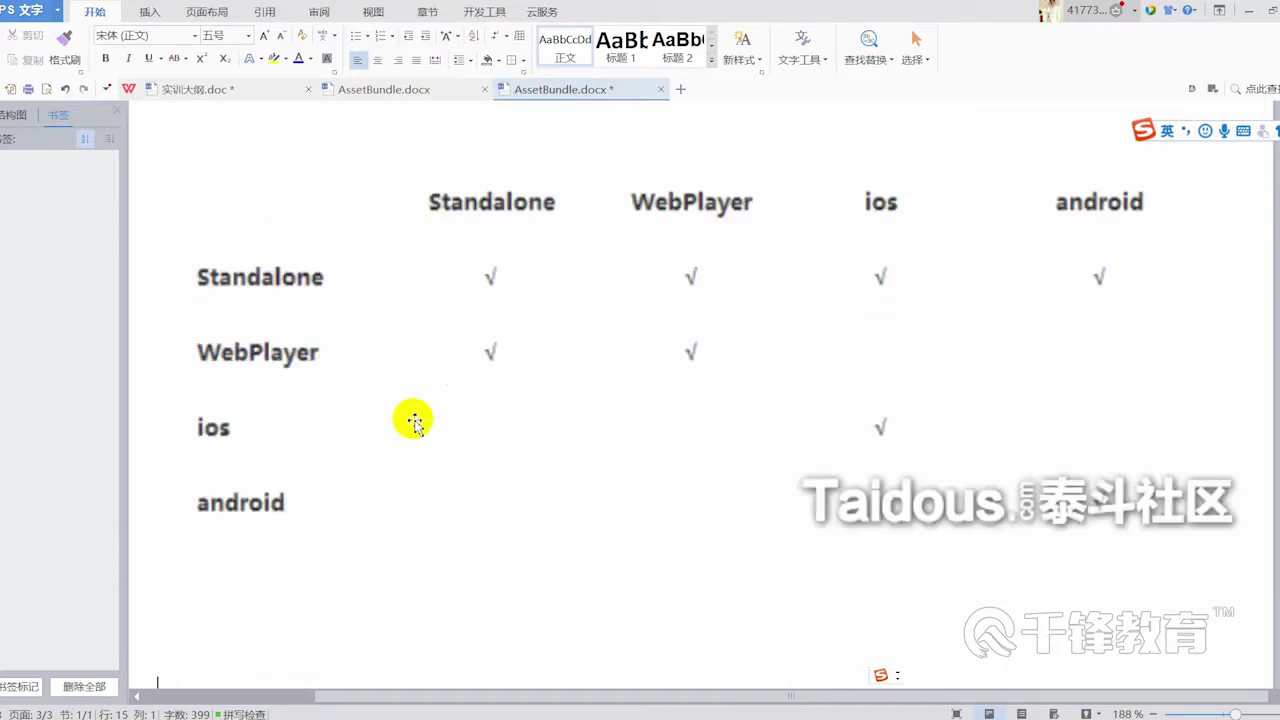
{"action": "scroll", "coordinate": [460, 380], "scroll_direction": "up", "scroll_amount": 3}
{"action": "left_click_drag", "start_coordinate": [216, 212], "coordinate": [477, 206]}
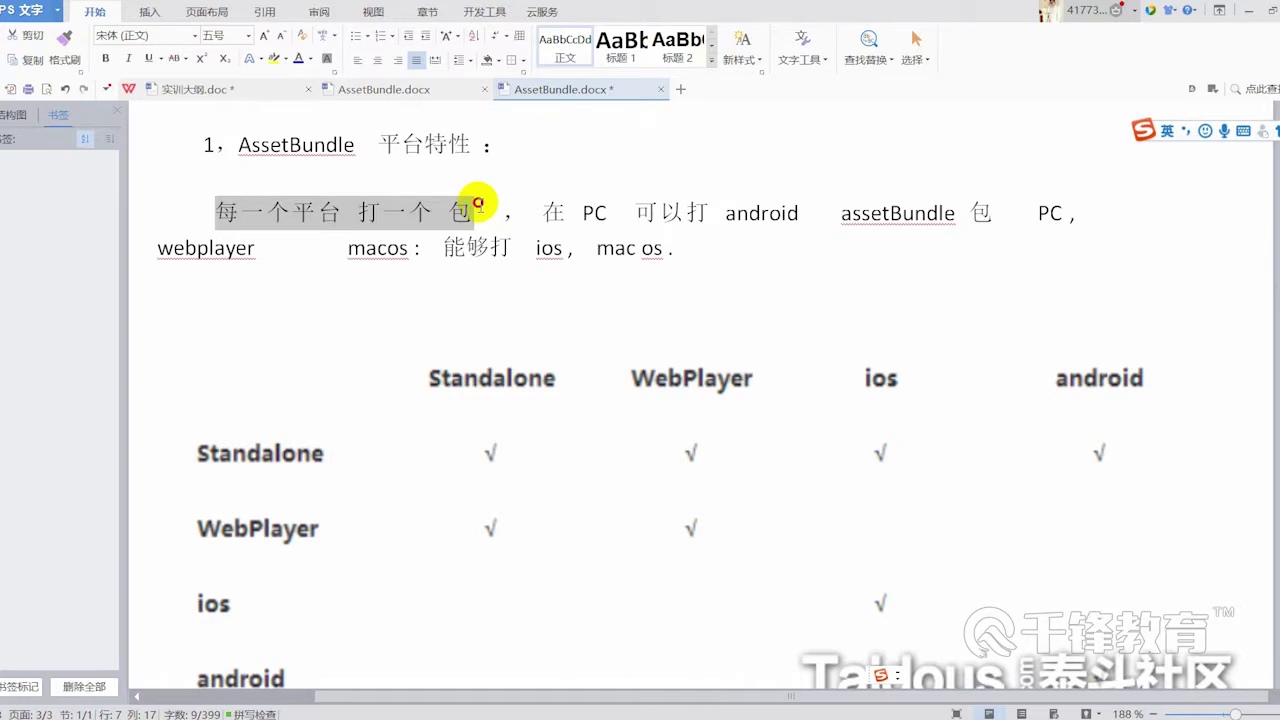
{"action": "scroll", "coordinate": [531, 266], "scroll_direction": "up", "scroll_amount": 3}
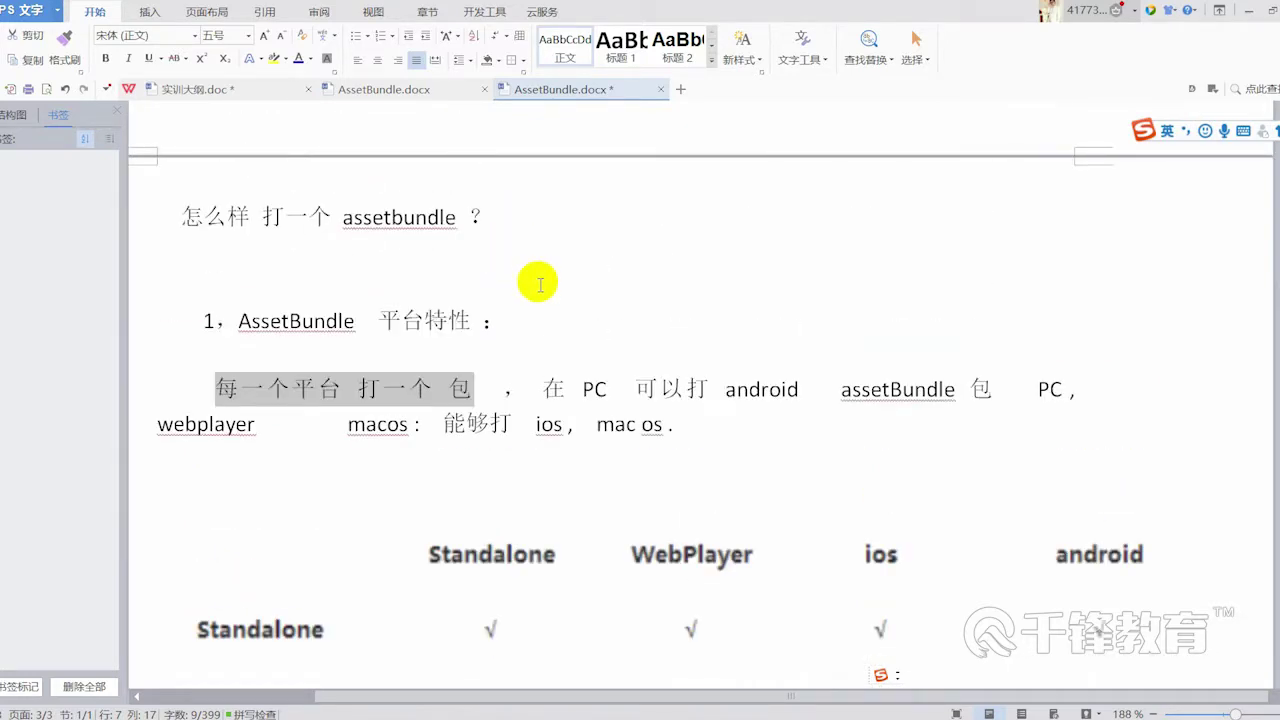
{"action": "scroll", "coordinate": [539, 285], "scroll_direction": "down", "scroll_amount": 1}
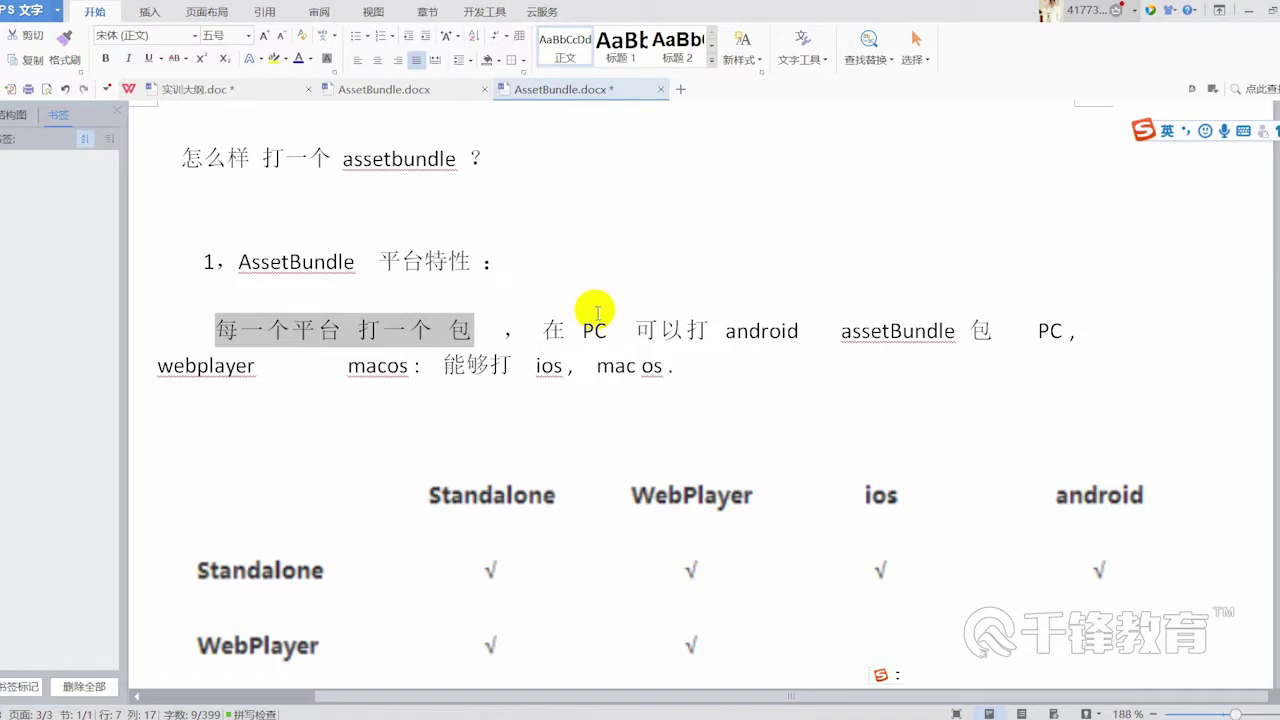
{"action": "scroll", "coordinate": [596, 312], "scroll_direction": "down", "scroll_amount": 5}
{"action": "scroll", "coordinate": [620, 340], "scroll_direction": "down", "scroll_amount": 4}
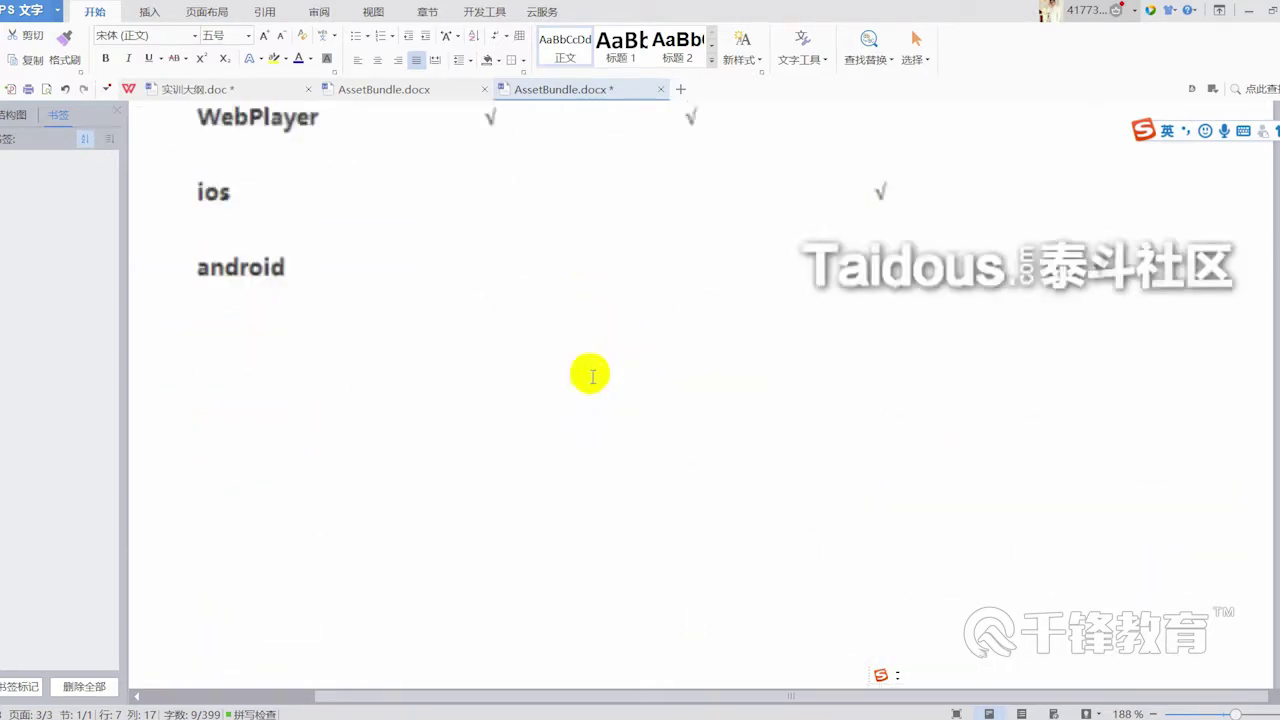
{"action": "scroll", "coordinate": [589, 371], "scroll_direction": "down", "scroll_amount": 1}
{"action": "scroll", "coordinate": [655, 247], "scroll_direction": "up", "scroll_amount": 2}
{"action": "left_click", "coordinate": [785, 330]}
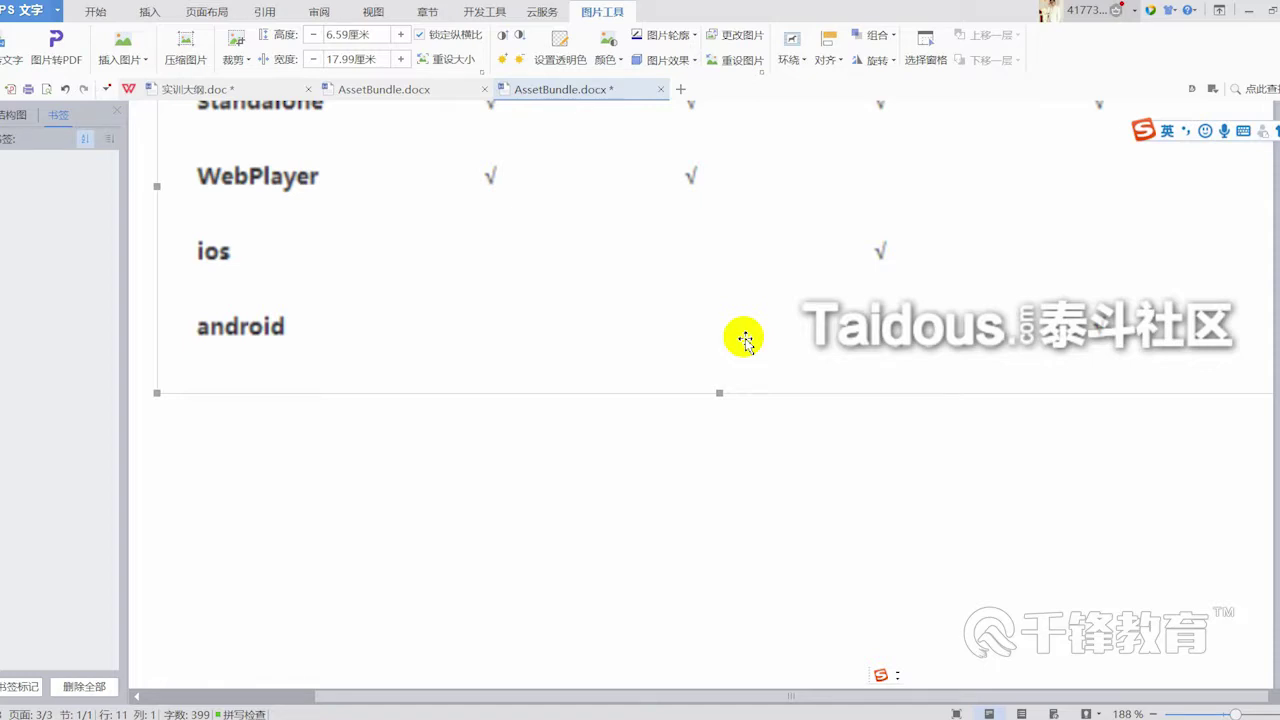
{"action": "left_click", "coordinate": [355, 483]}
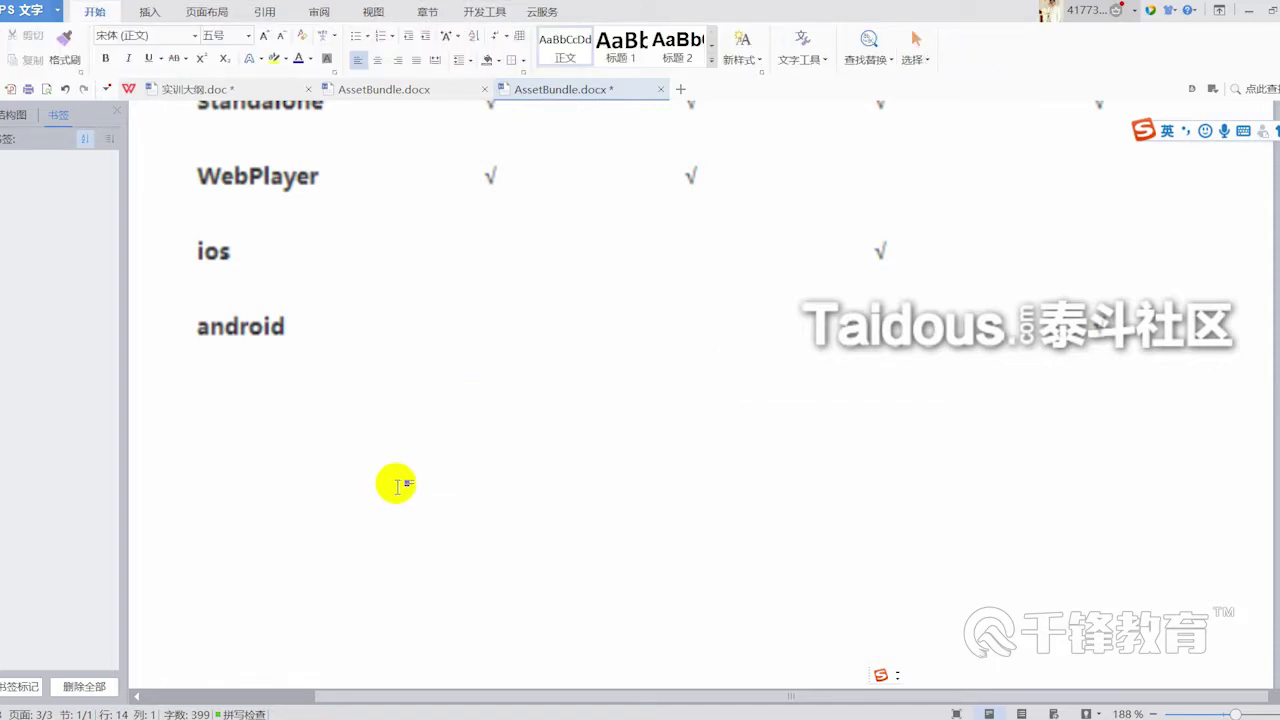
Write the question 'Build 一个 assetBundle ？' below the platform table and start a new line
{"action": "double_click", "coordinate": [643, 7]}
{"action": "double_click", "coordinate": [777, 10]}
{"action": "type", "text": "Buil"}
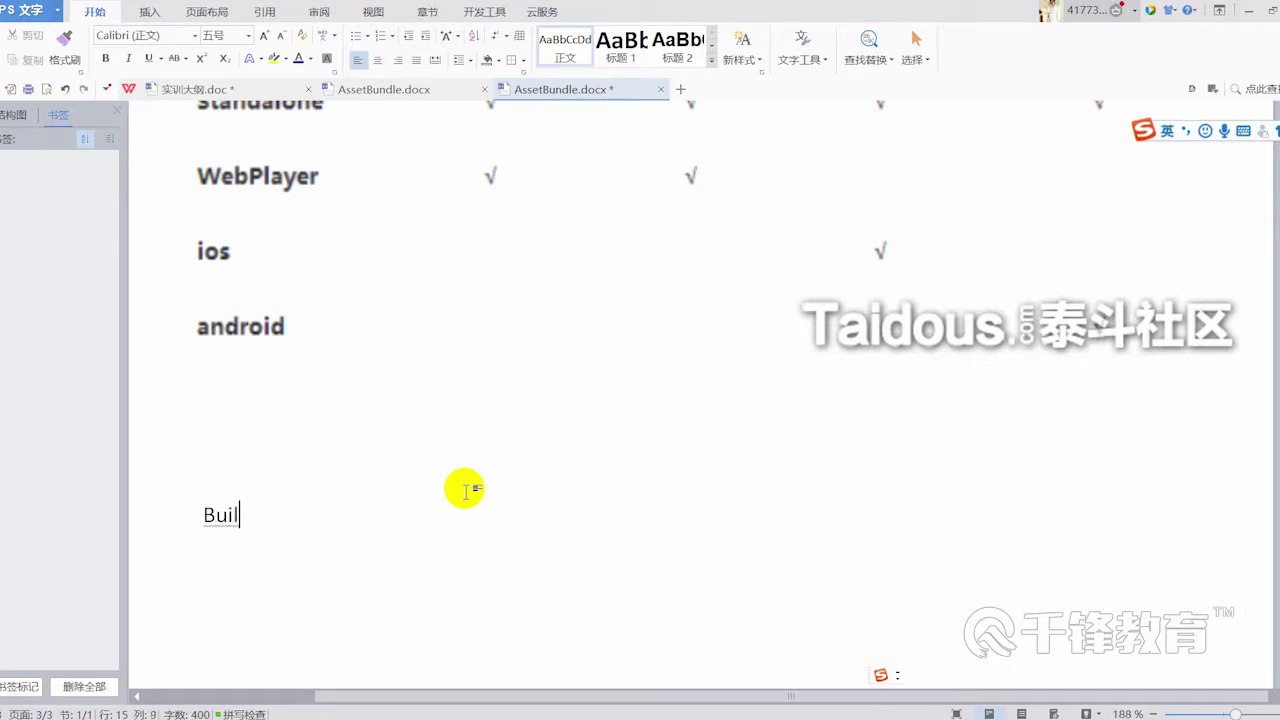
{"action": "type", "text": "d 一个 assetBundle"}
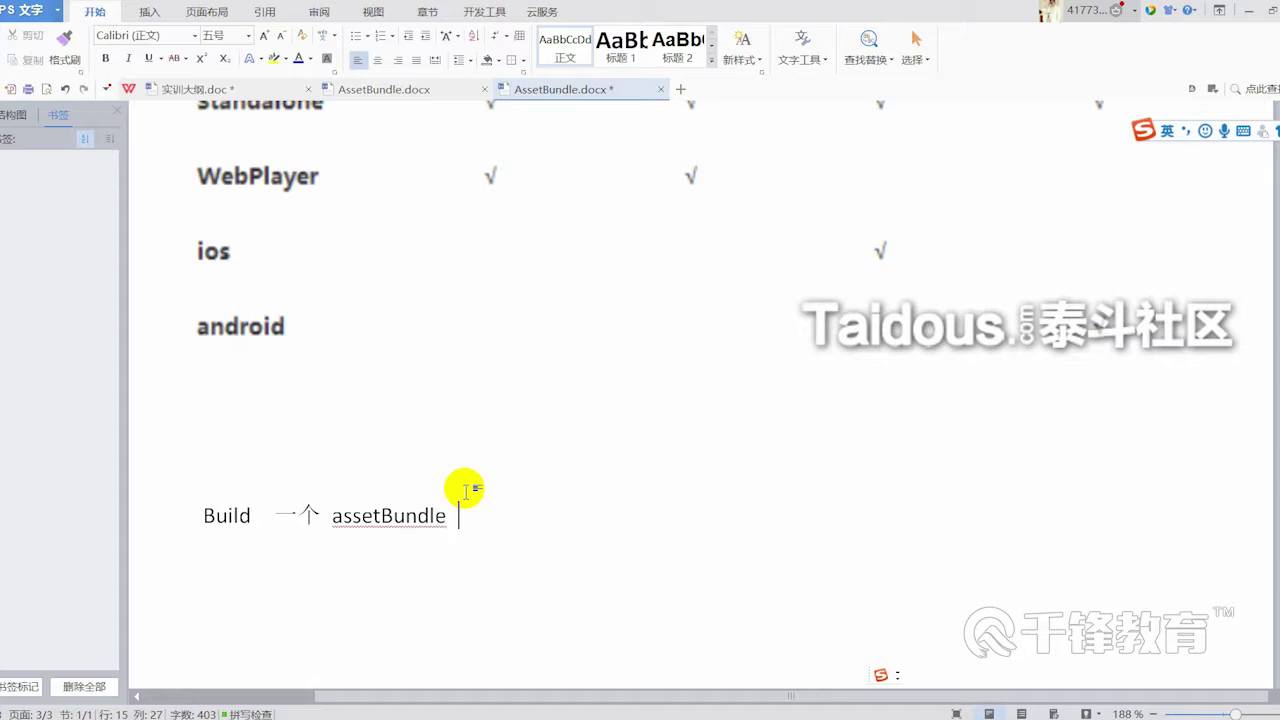
{"action": "type", "text": "？"}
{"action": "key", "text": "Return"}
{"action": "key", "text": "Return"}
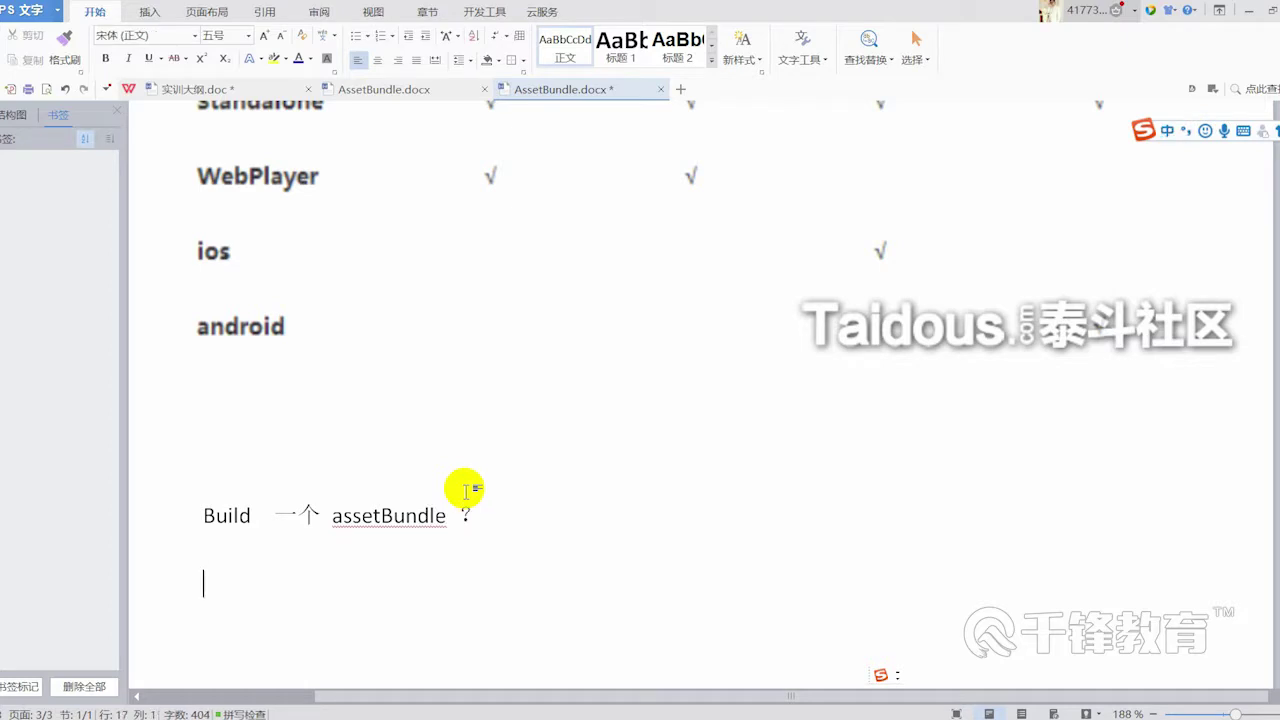
Bring the tcp project's Unity editor forward and collapse the TCP folder in the Project
{"action": "left_click_drag", "start_coordinate": [800, 12], "coordinate": [673, 57]}
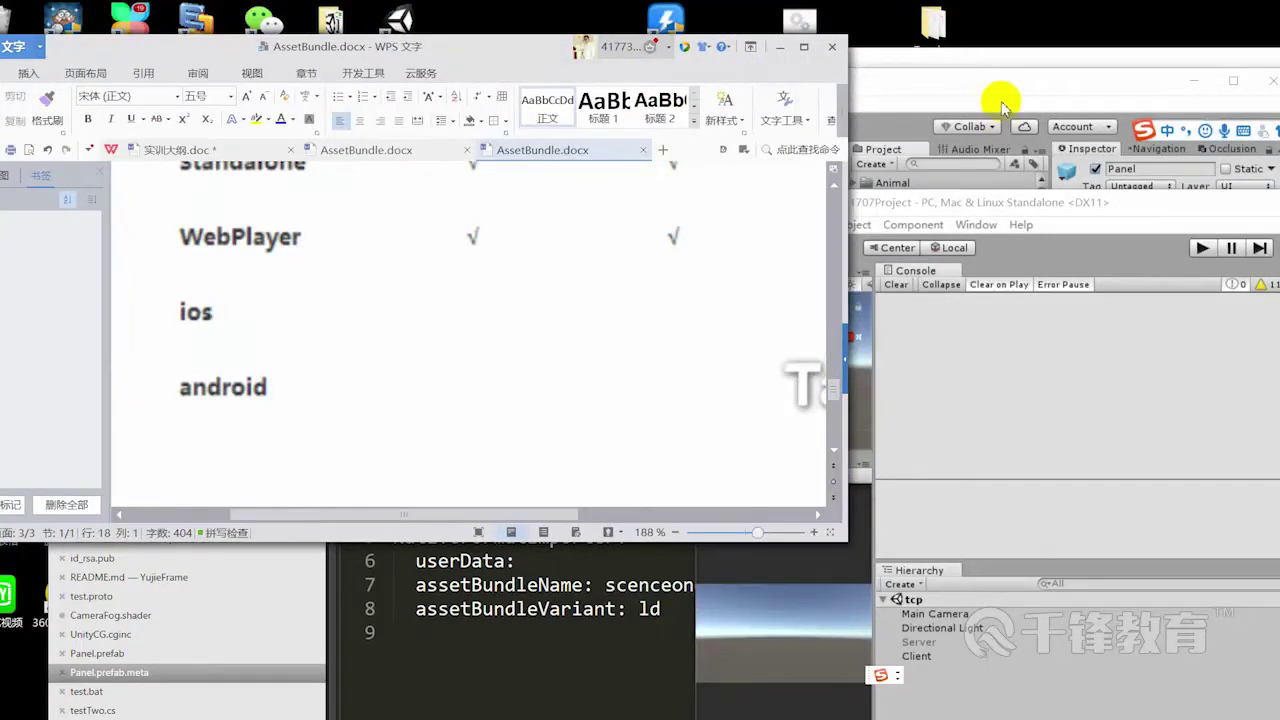
{"action": "left_click", "coordinate": [1001, 101]}
{"action": "mouse_move", "coordinate": [968, 95]}
{"action": "left_mouse_down"}
{"action": "mouse_move", "coordinate": [936, 74]}
{"action": "mouse_move", "coordinate": [781, 92]}
{"action": "left_mouse_up"}
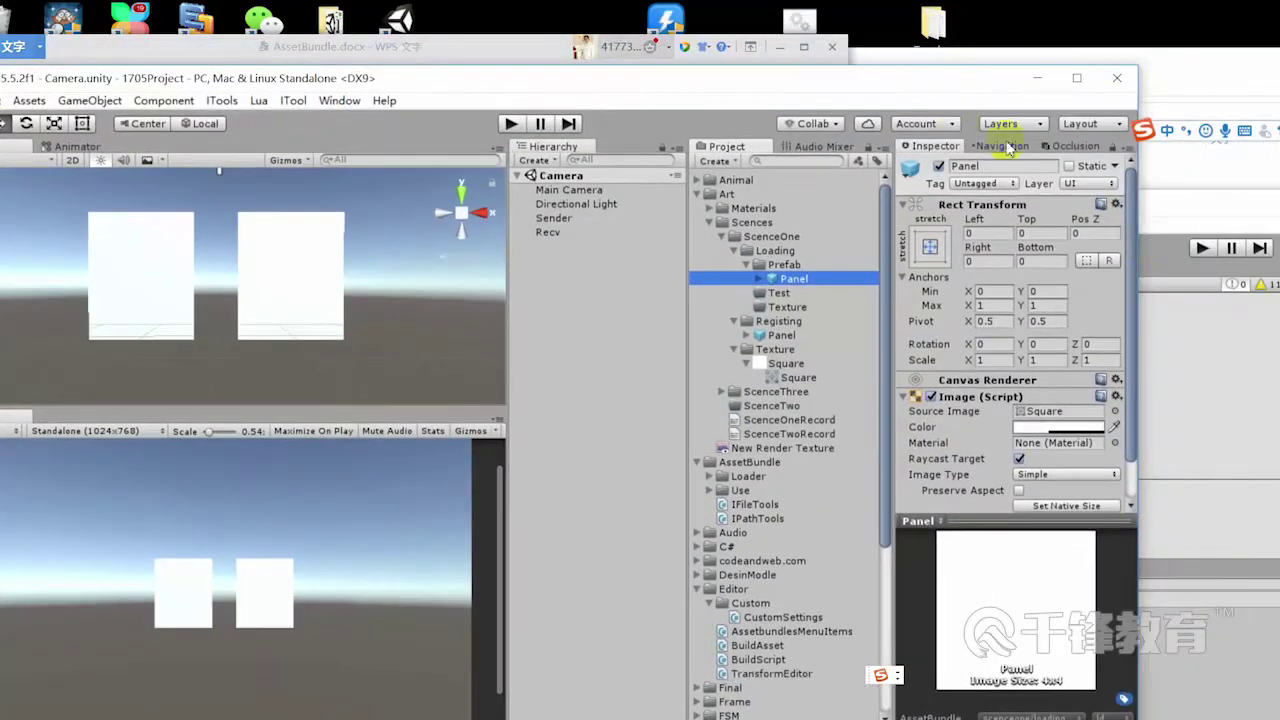
{"action": "left_click_drag", "start_coordinate": [1166, 214], "coordinate": [545, 45]}
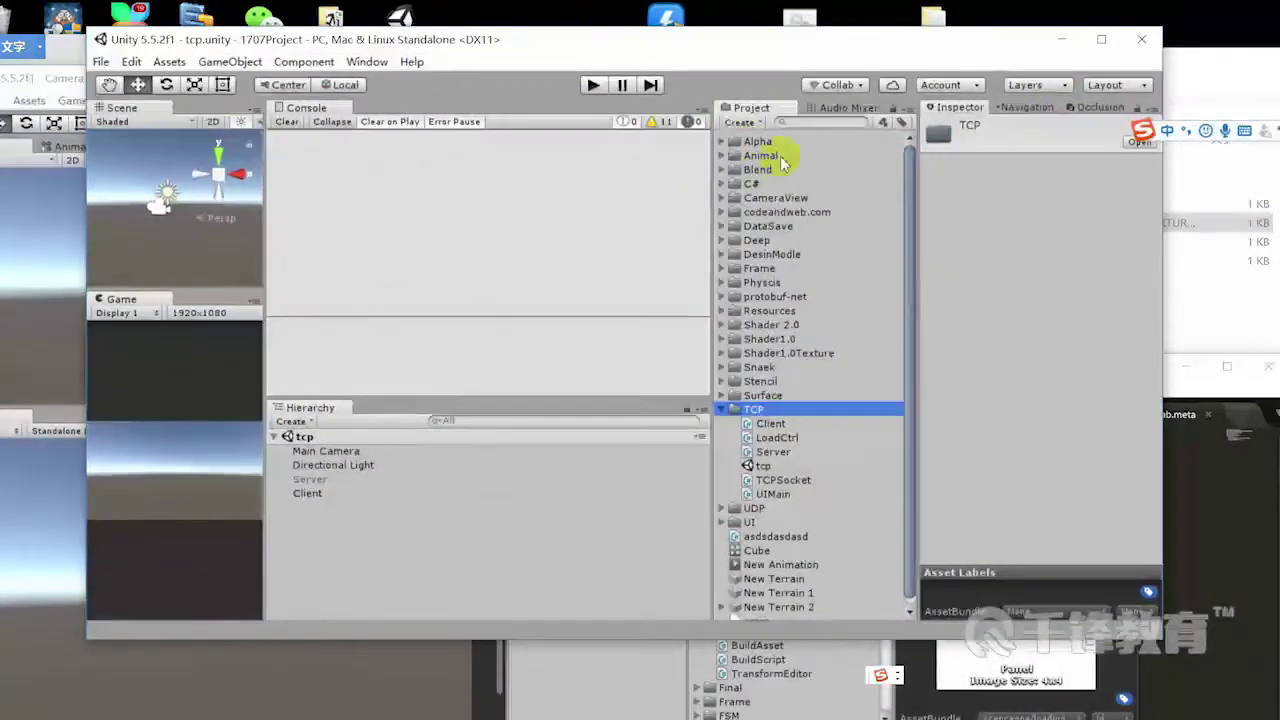
{"action": "left_click", "coordinate": [652, 46]}
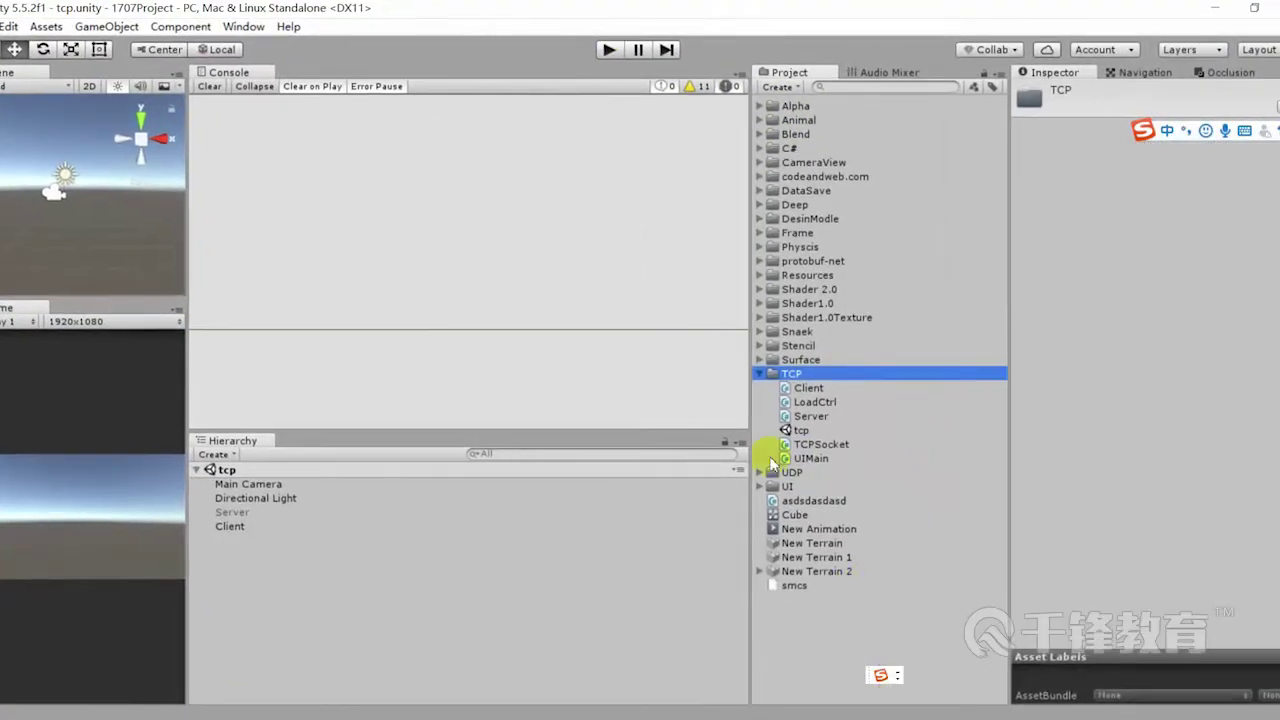
{"action": "left_click", "coordinate": [759, 374]}
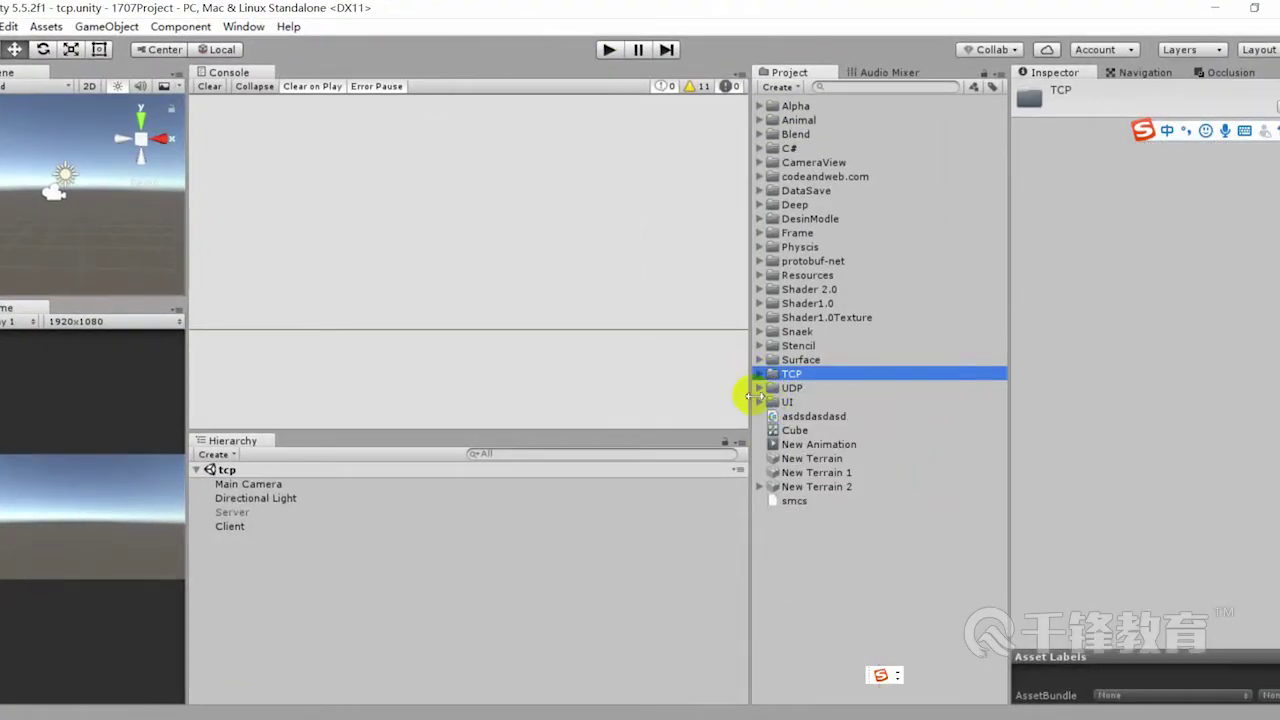
Create a new Art folder in the Project
{"action": "right_click", "coordinate": [806, 566]}
{"action": "mouse_move", "coordinate": [920, 243]}
{"action": "left_click", "coordinate": [1118, 255]}
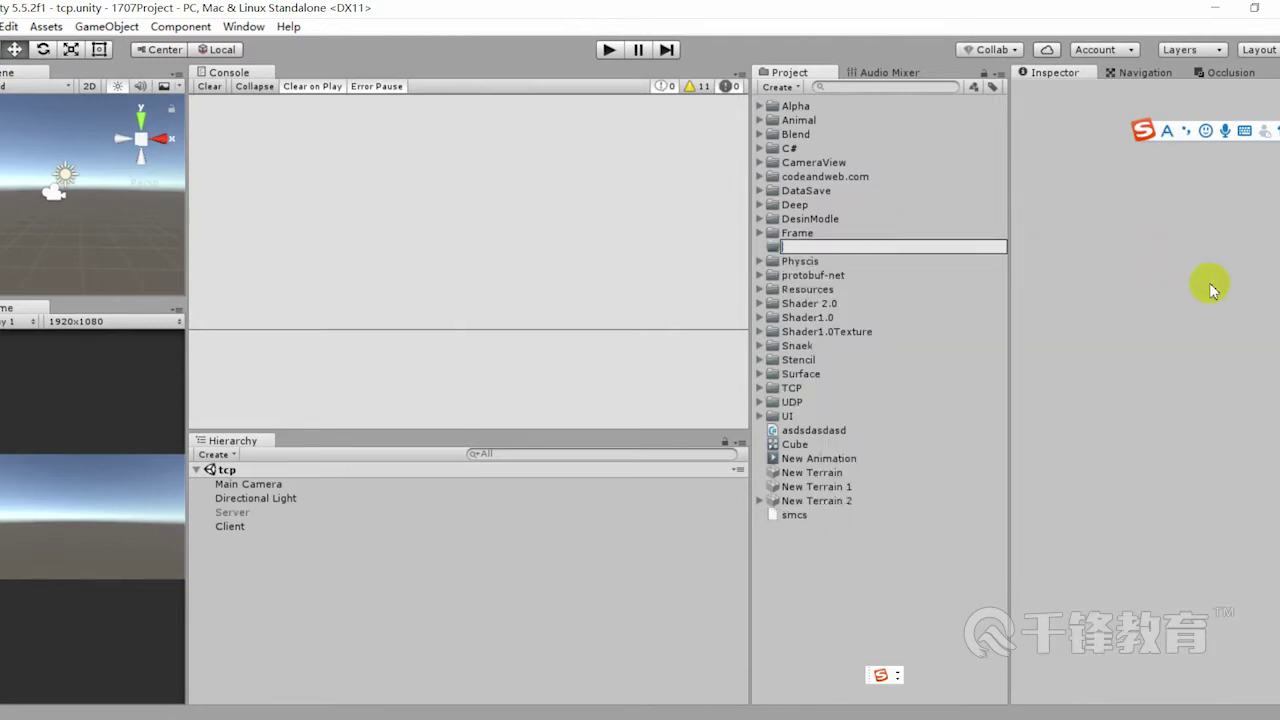
{"action": "type", "text": "Ar"}
{"action": "key", "text": "BackSpace"}
{"action": "left_click", "coordinate": [1211, 285]}
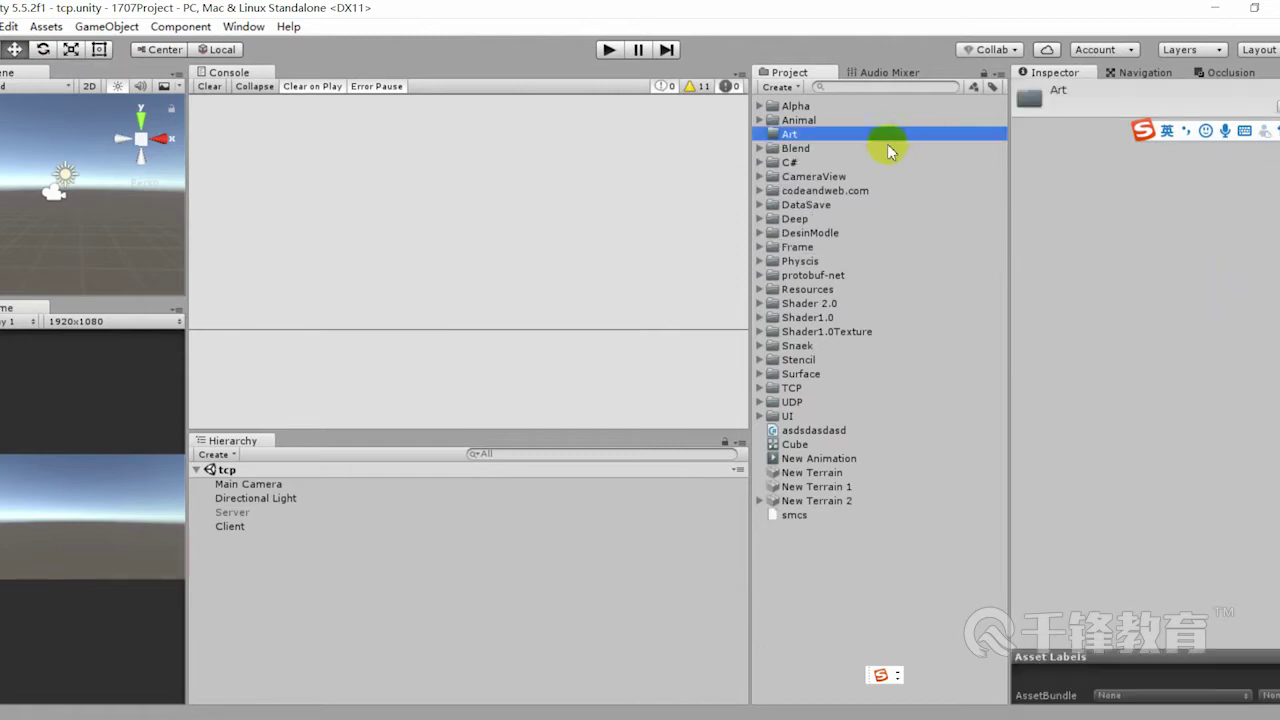
Create a Scences folder inside Art, and a ScenceOne folder inside Scences
{"action": "right_click", "coordinate": [833, 135]}
{"action": "mouse_move", "coordinate": [1063, 148]}
{"action": "left_click", "coordinate": [1120, 150]}
{"action": "key", "text": "BackSpace"}
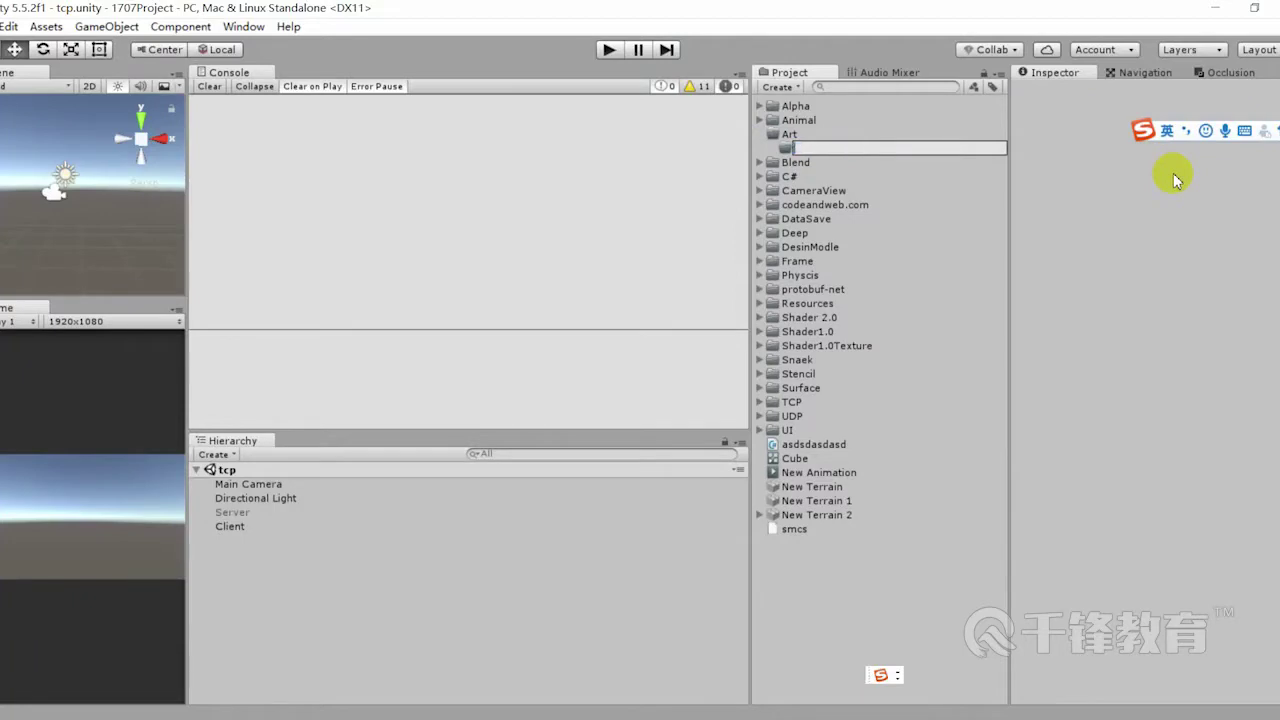
{"action": "type", "text": "Scences"}
{"action": "key", "text": "Return"}
{"action": "right_click", "coordinate": [832, 148]}
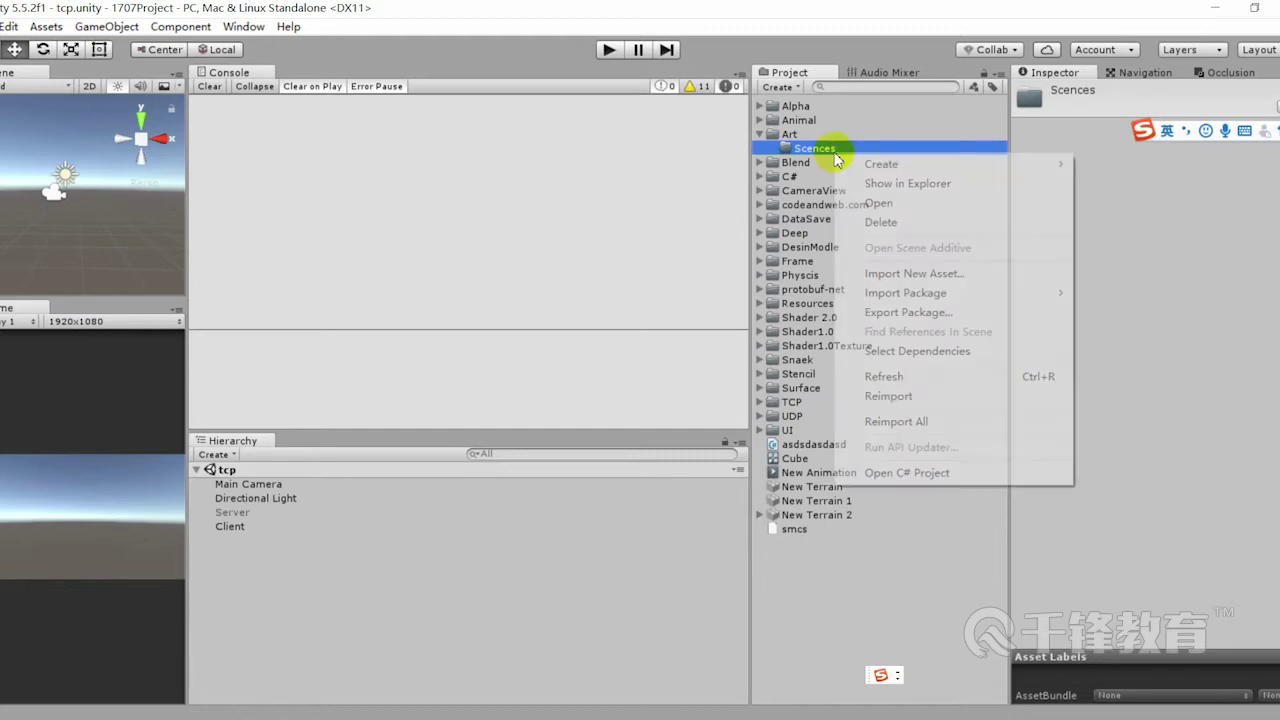
{"action": "mouse_move", "coordinate": [1040, 164]}
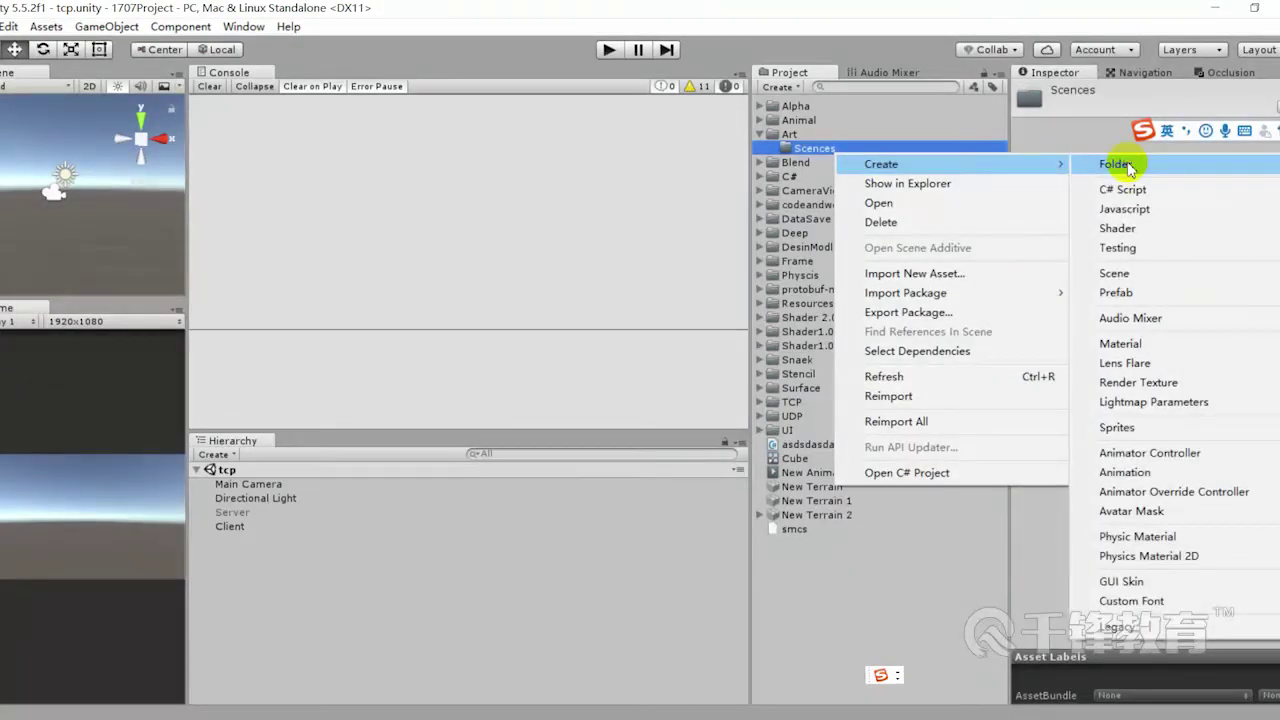
{"action": "left_click", "coordinate": [1120, 166]}
{"action": "type", "text": "ceOne"}
{"action": "key", "text": "Return"}
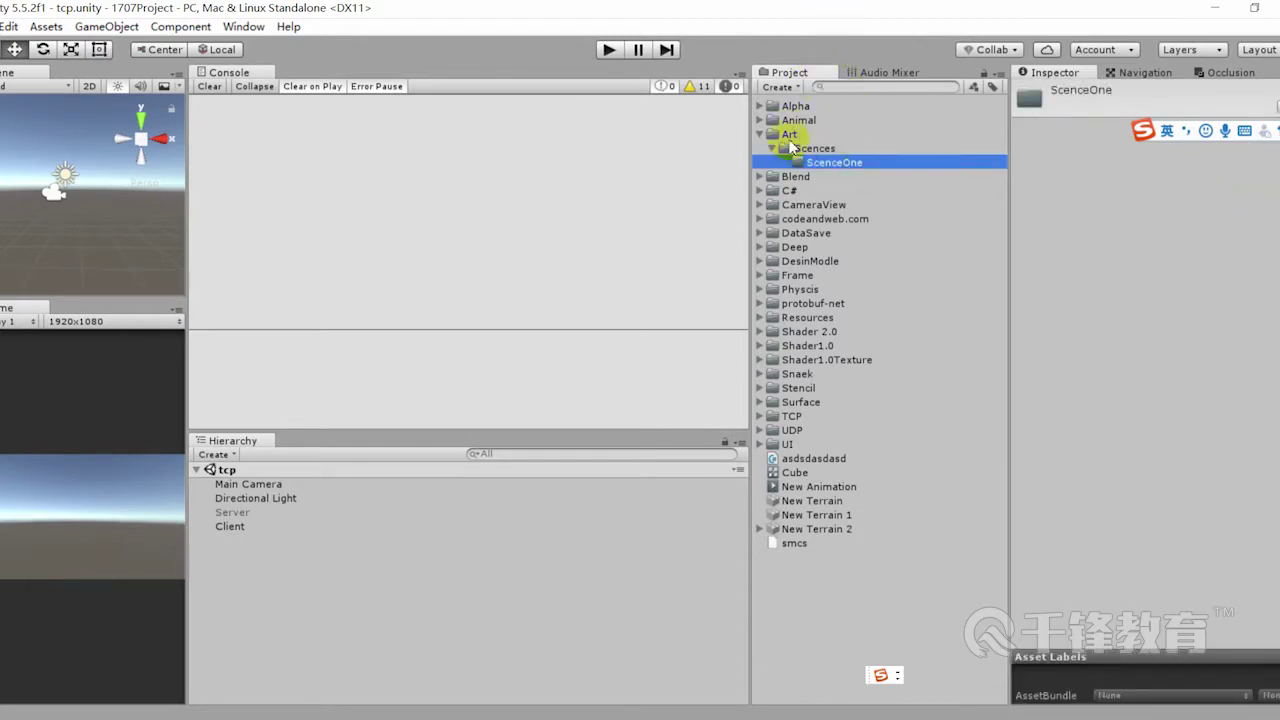
Create Loading and Registing folders inside ScenceOne
{"action": "right_click", "coordinate": [838, 170]}
{"action": "mouse_move", "coordinate": [886, 177]}
{"action": "left_click", "coordinate": [1071, 177]}
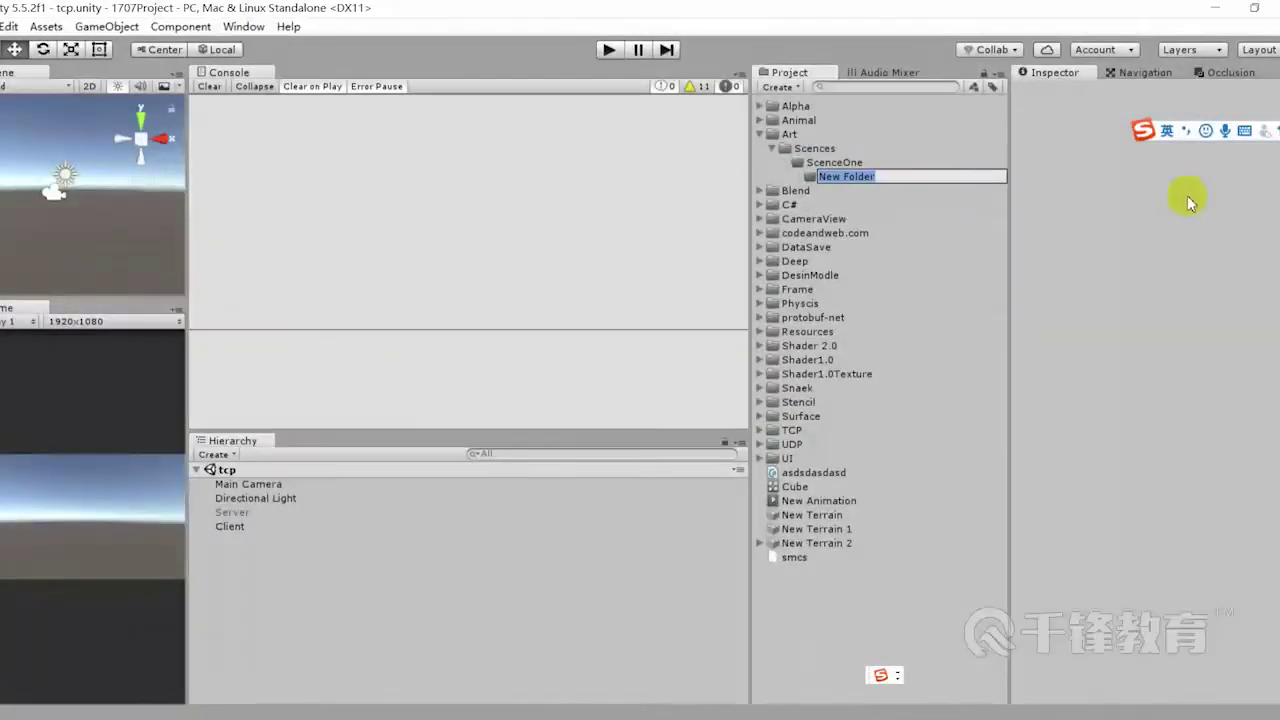
{"action": "key", "text": "BackSpace"}
{"action": "type", "text": "Loading"}
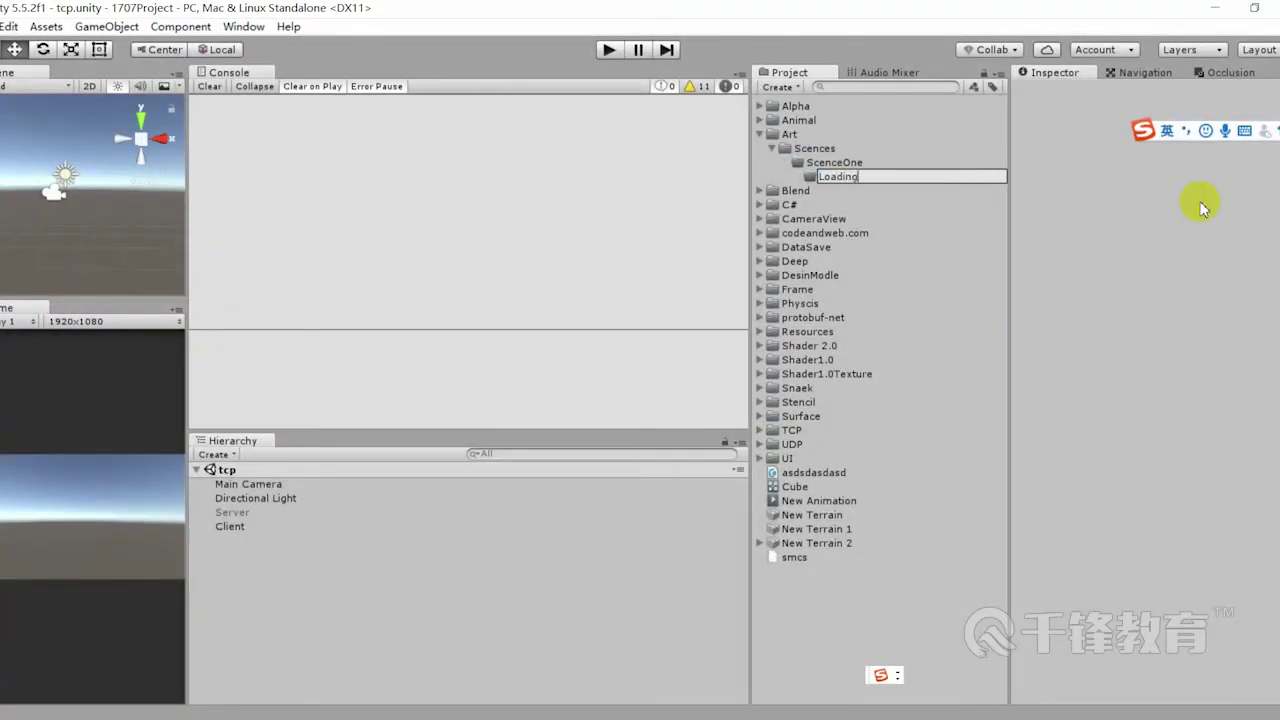
{"action": "key", "text": "Return"}
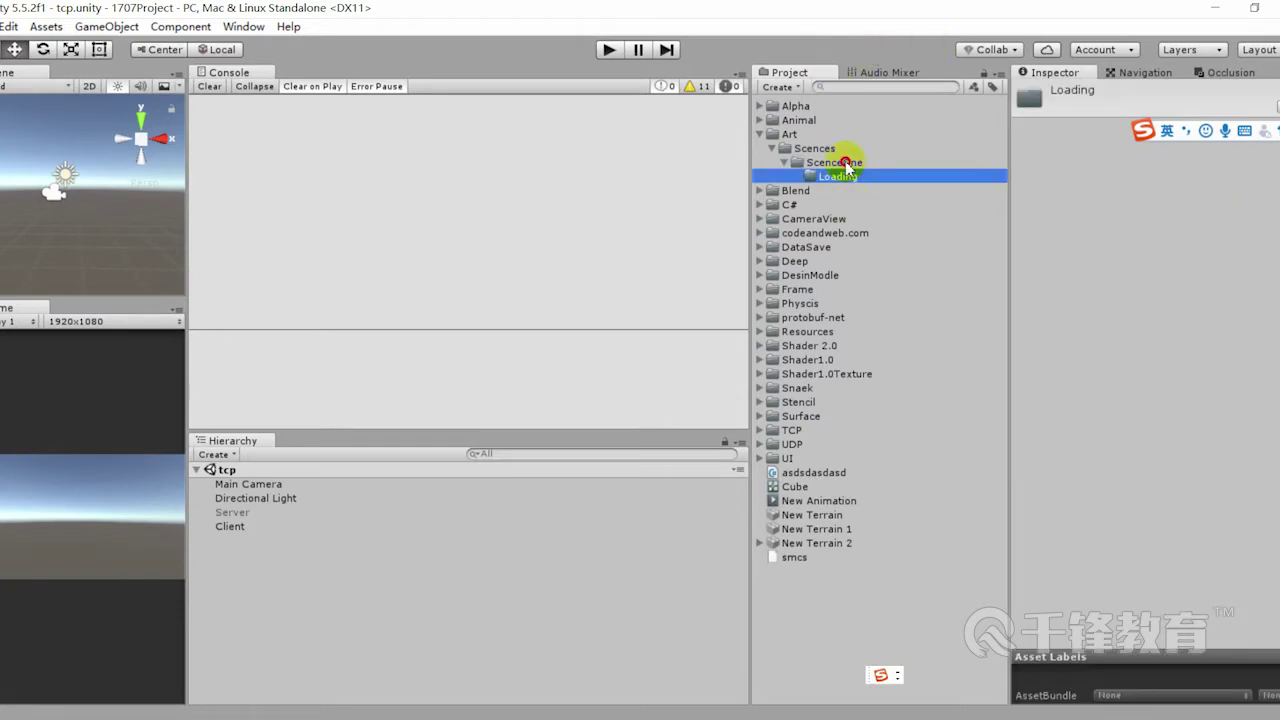
{"action": "right_click", "coordinate": [847, 168]}
{"action": "mouse_move", "coordinate": [1000, 176]}
{"action": "left_click", "coordinate": [1082, 173]}
{"action": "type", "text": "Registing"}
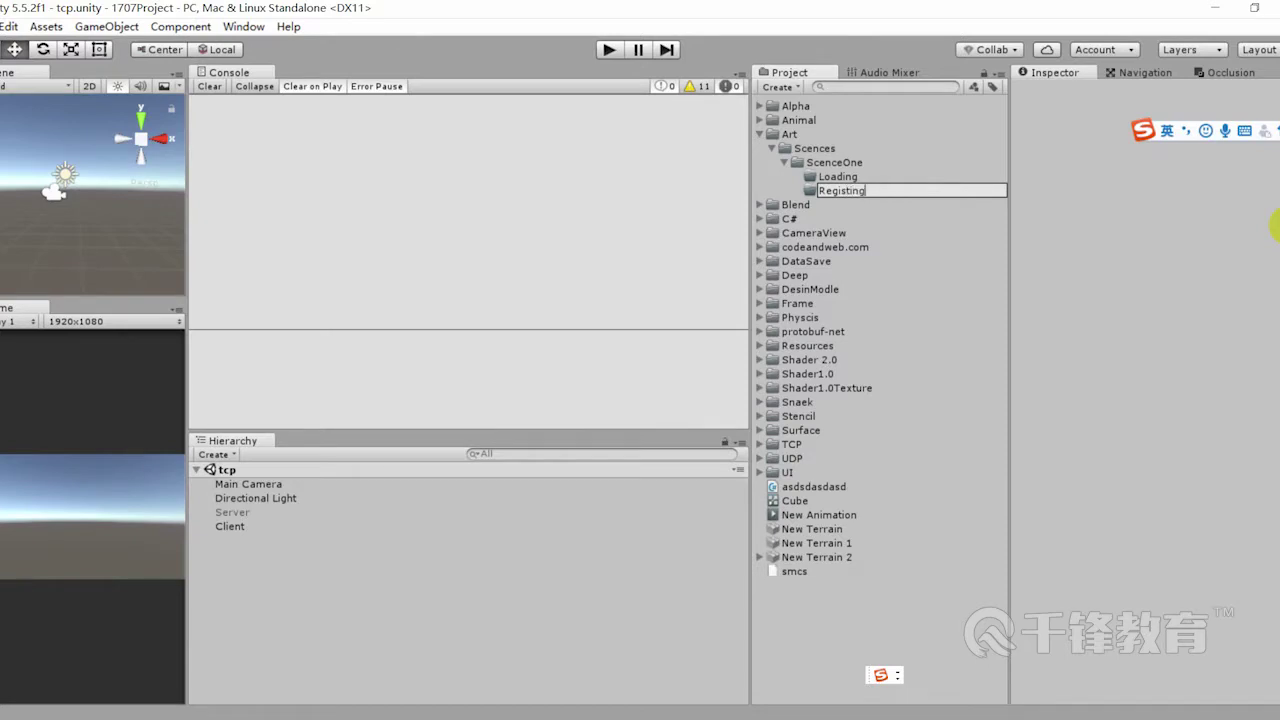
{"action": "key", "text": "Return"}
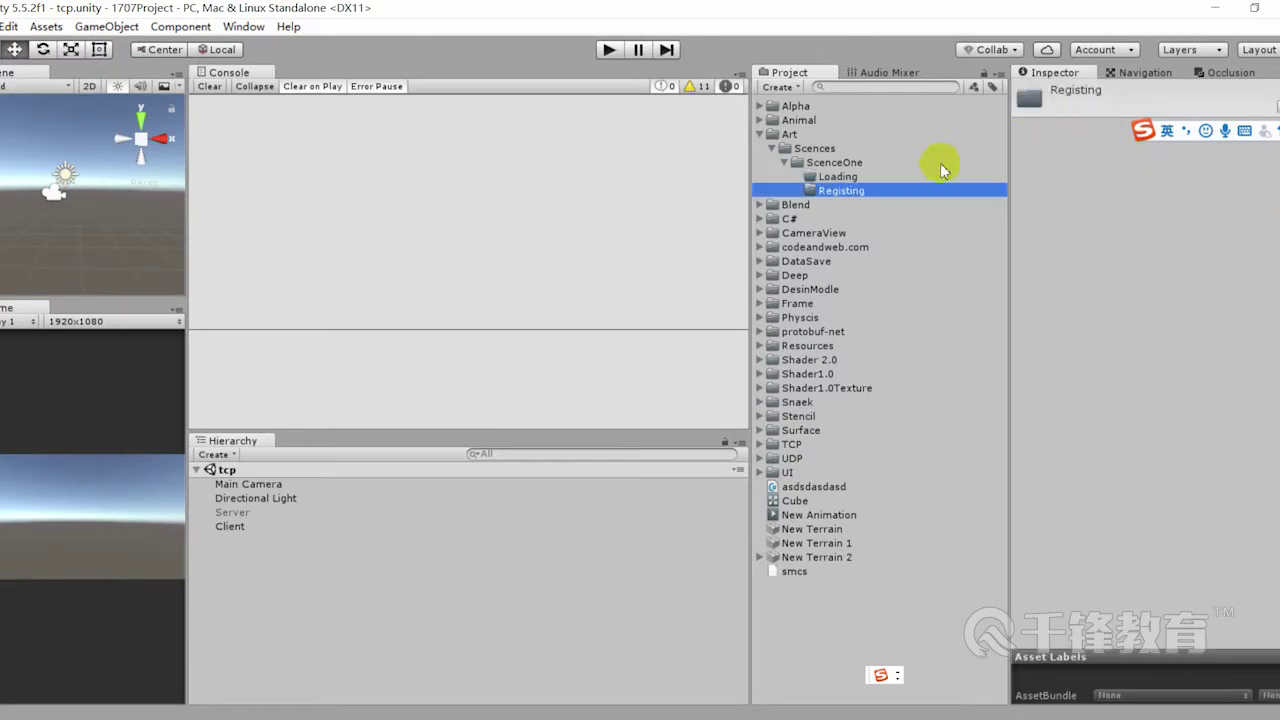
Restore the Unity window and move it aside to reveal the notes document
{"action": "double_click", "coordinate": [848, 17]}
{"action": "left_click_drag", "start_coordinate": [1057, 40], "coordinate": [1190, 48]}
{"action": "scroll", "coordinate": [390, 380], "scroll_direction": "down", "scroll_amount": 3}
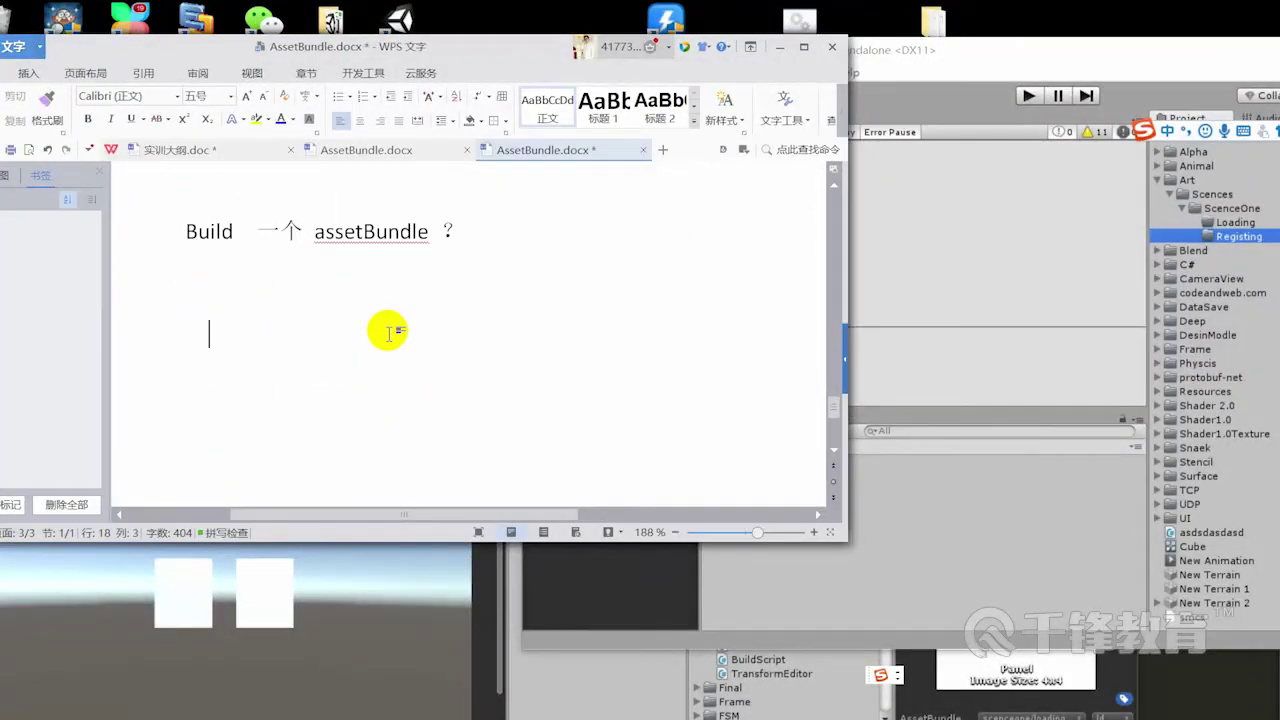
Type the 资源的管理 heading with Art (存放所有的美术资源) and Scecnes (存放所有的场景) lines
{"action": "type", "text": "ziyuan de guanl"}
{"action": "key", "text": "Return"}
{"action": "type", "text": "s"}
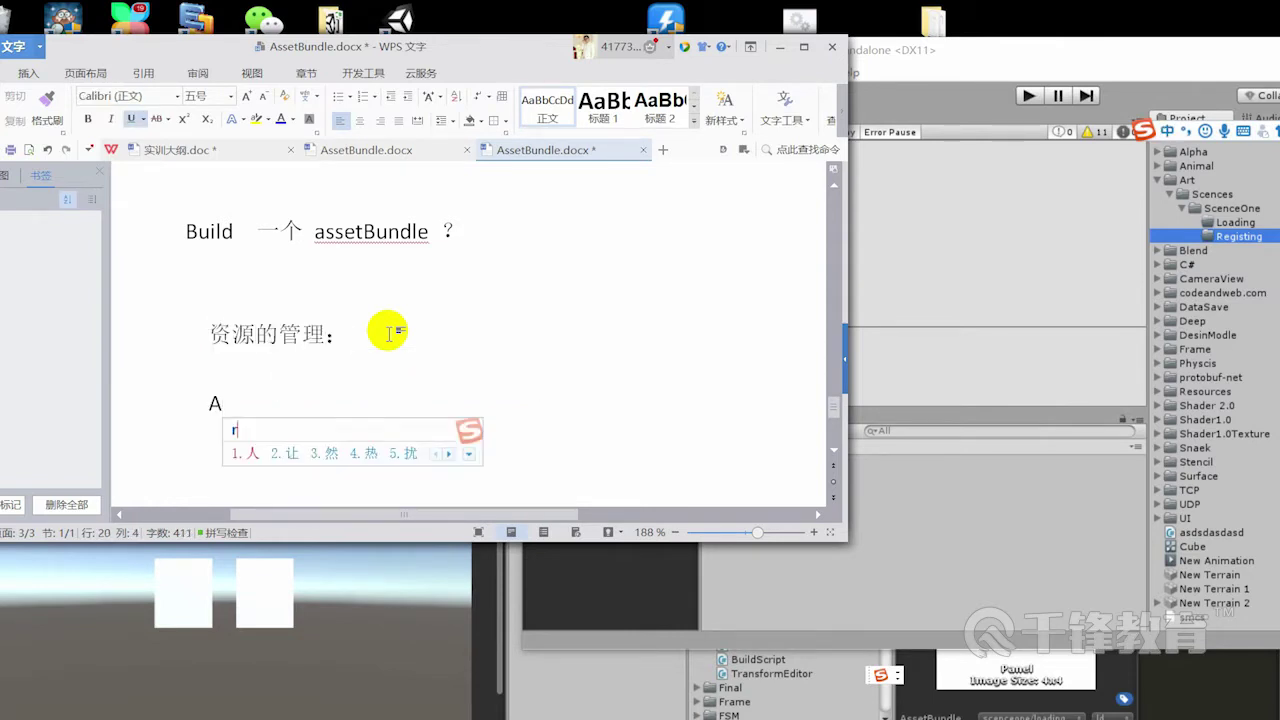
{"action": "key", "text": "Escape"}
{"action": "key", "text": "shift"}
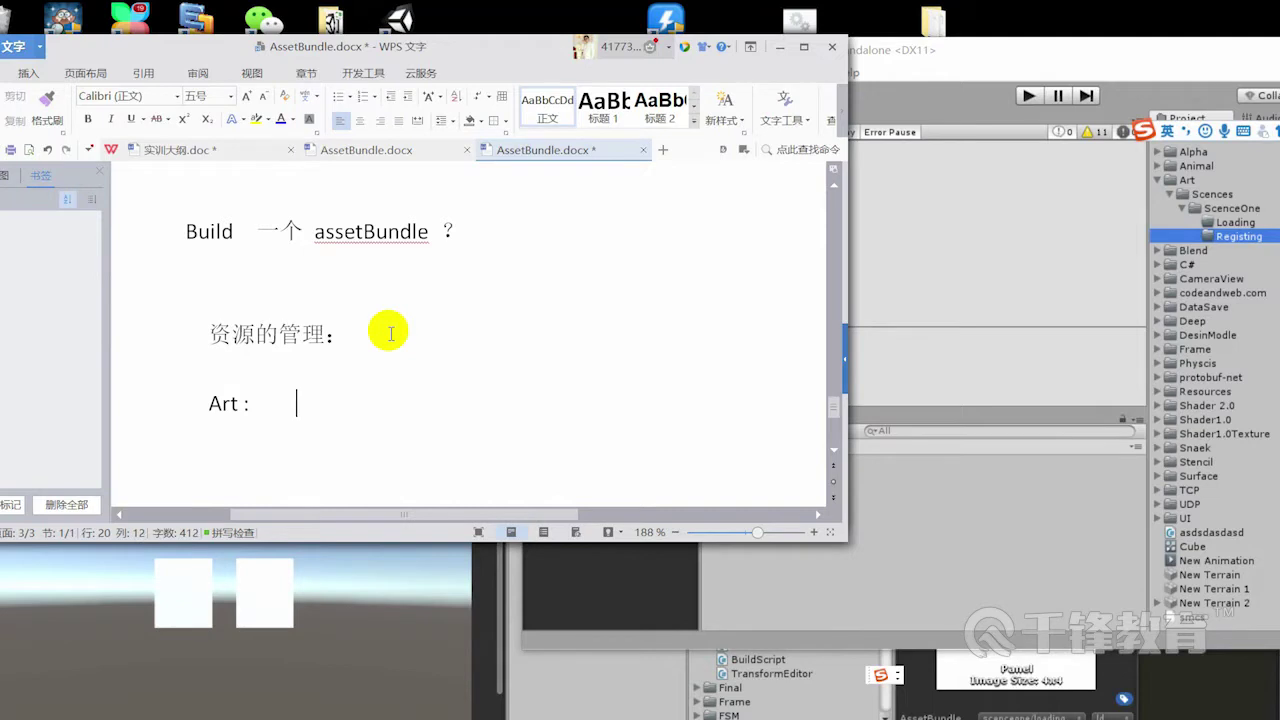
{"action": "key", "text": "shift"}
{"action": "type", "text": "存放所有的w"}
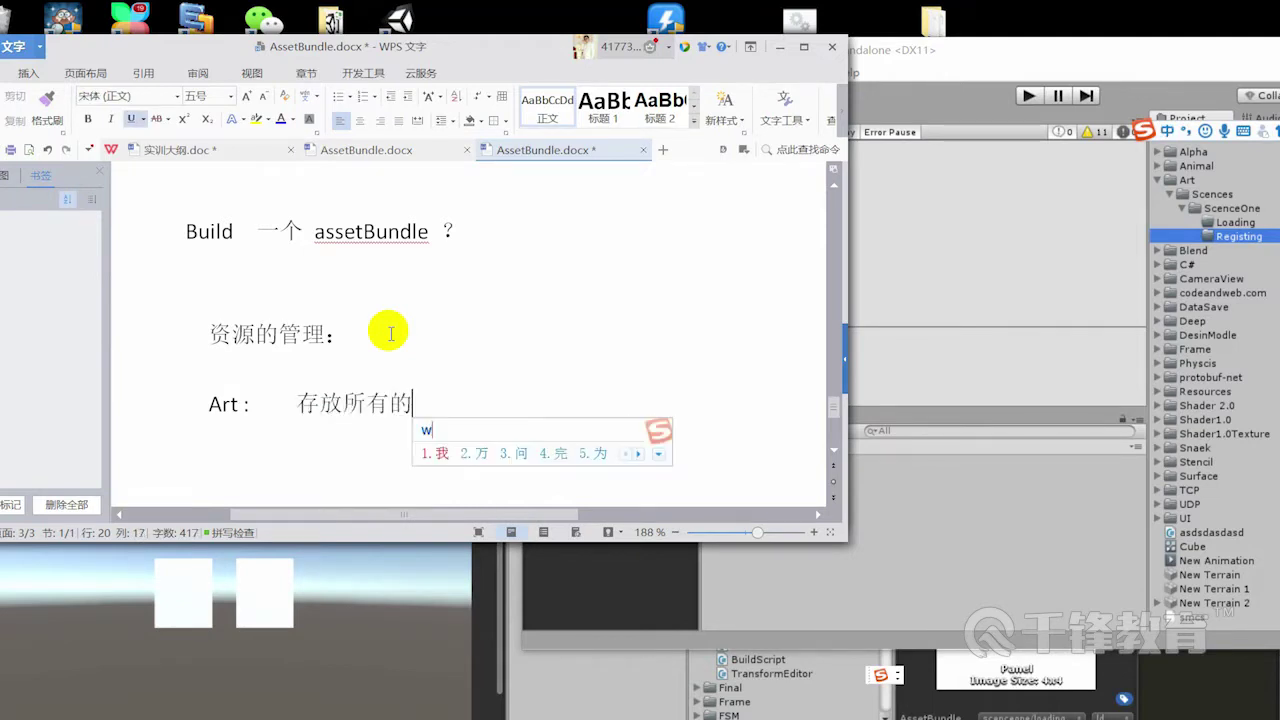
{"action": "key", "text": "BackSpace"}
{"action": "type", "text": "mei's"}
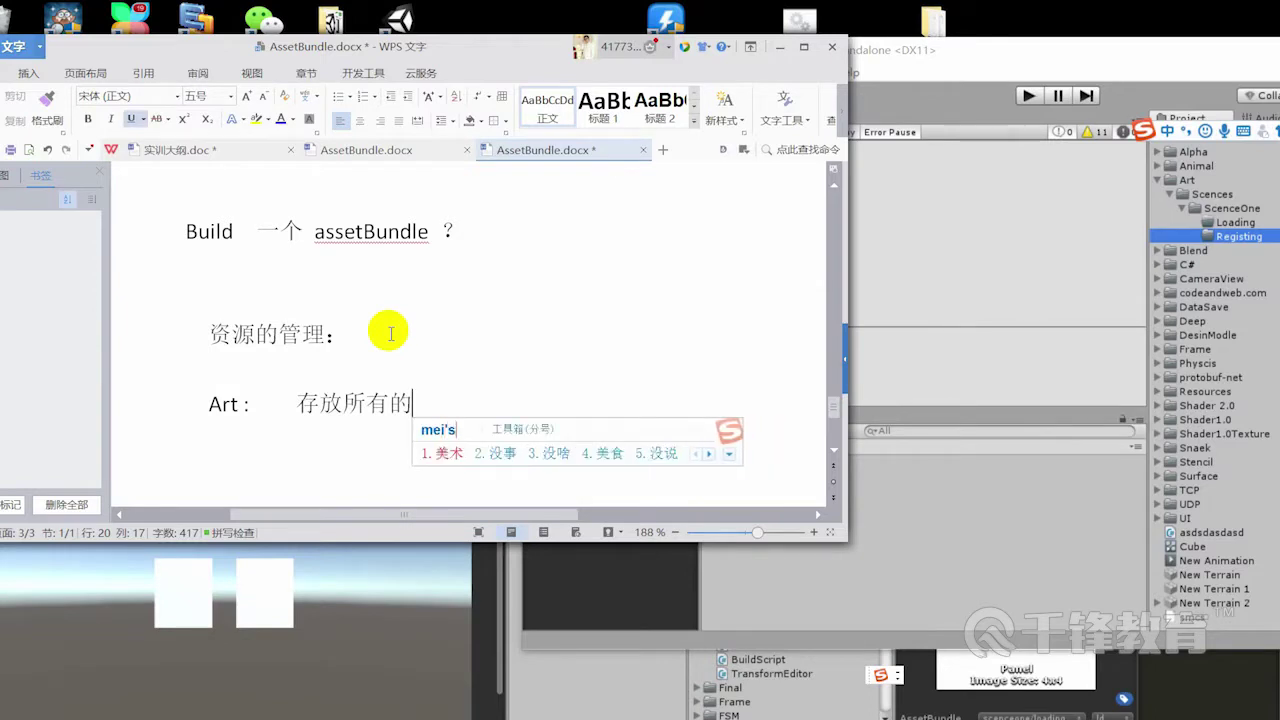
{"action": "key", "text": "space"}
{"action": "type", "text": "zy"}
{"action": "key", "text": "space"}
{"action": "key", "text": "Return"}
{"action": "key", "text": "Return"}
{"action": "type", "text": "---"}
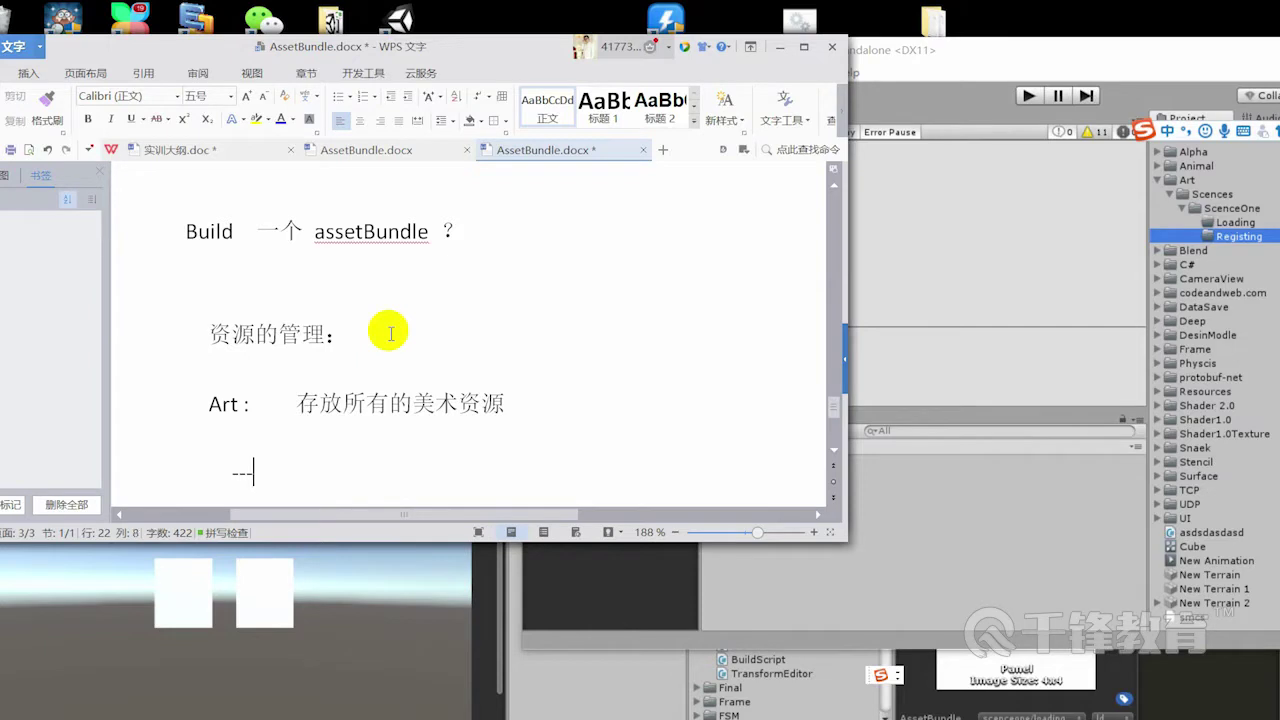
{"action": "type", "text": "  Sc"}
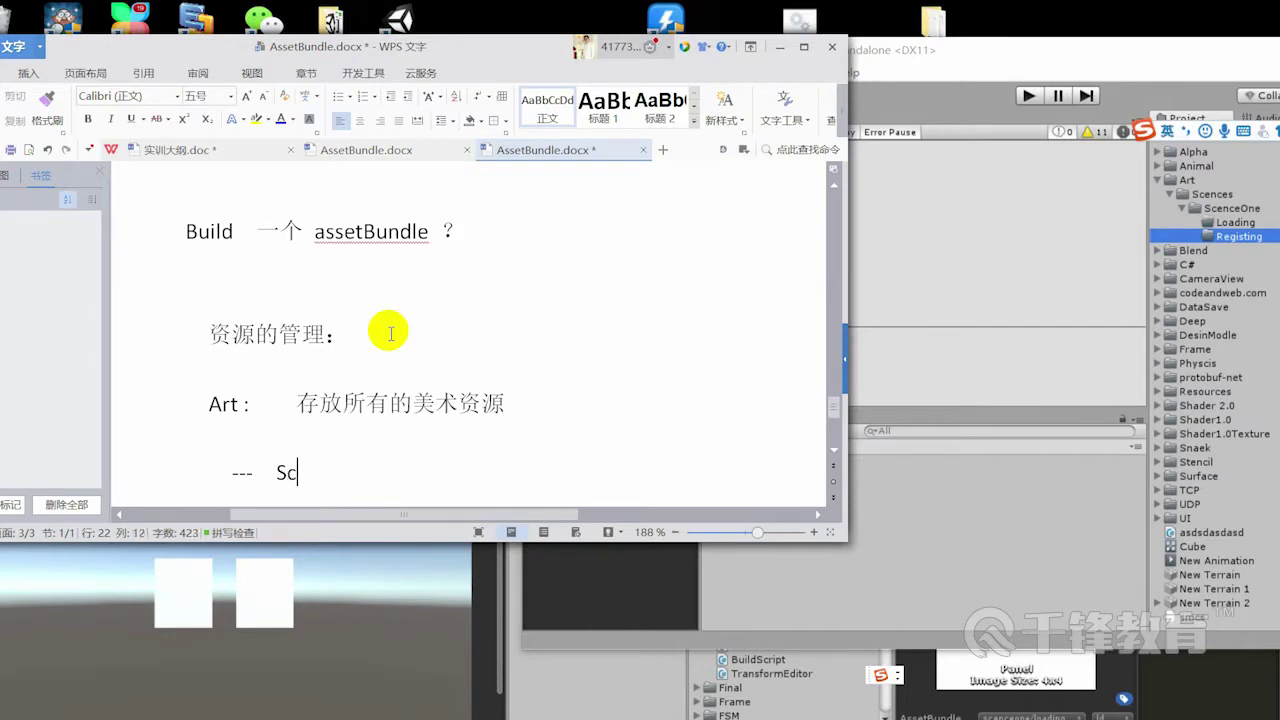
{"action": "type", "text": "ecnes :  "}
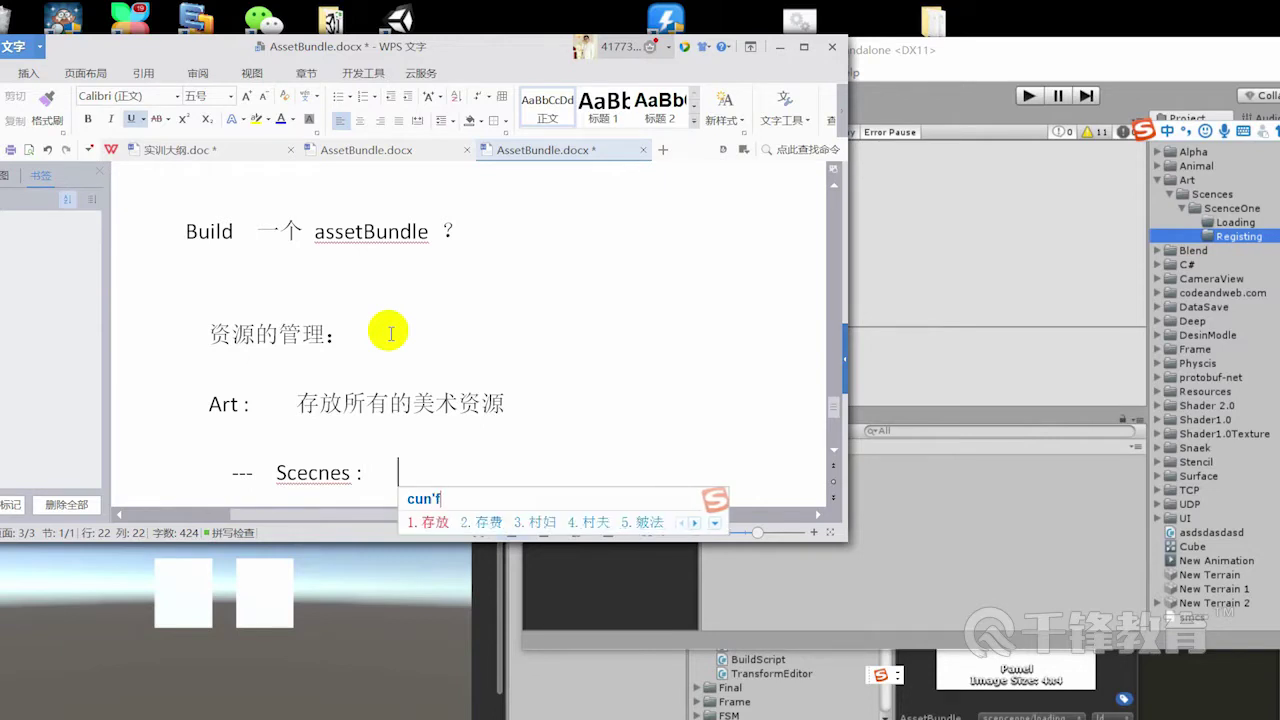
{"action": "type", "text": "存放"}
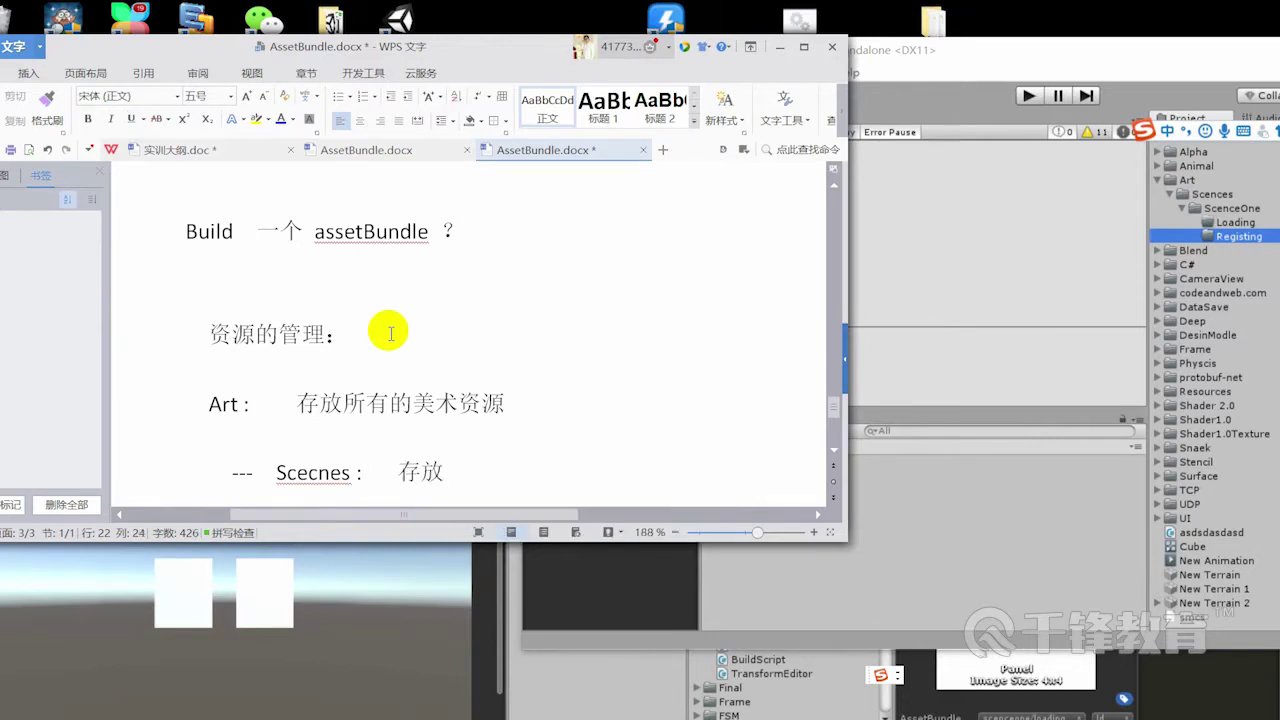
{"action": "type", "text": "所有的场景"}
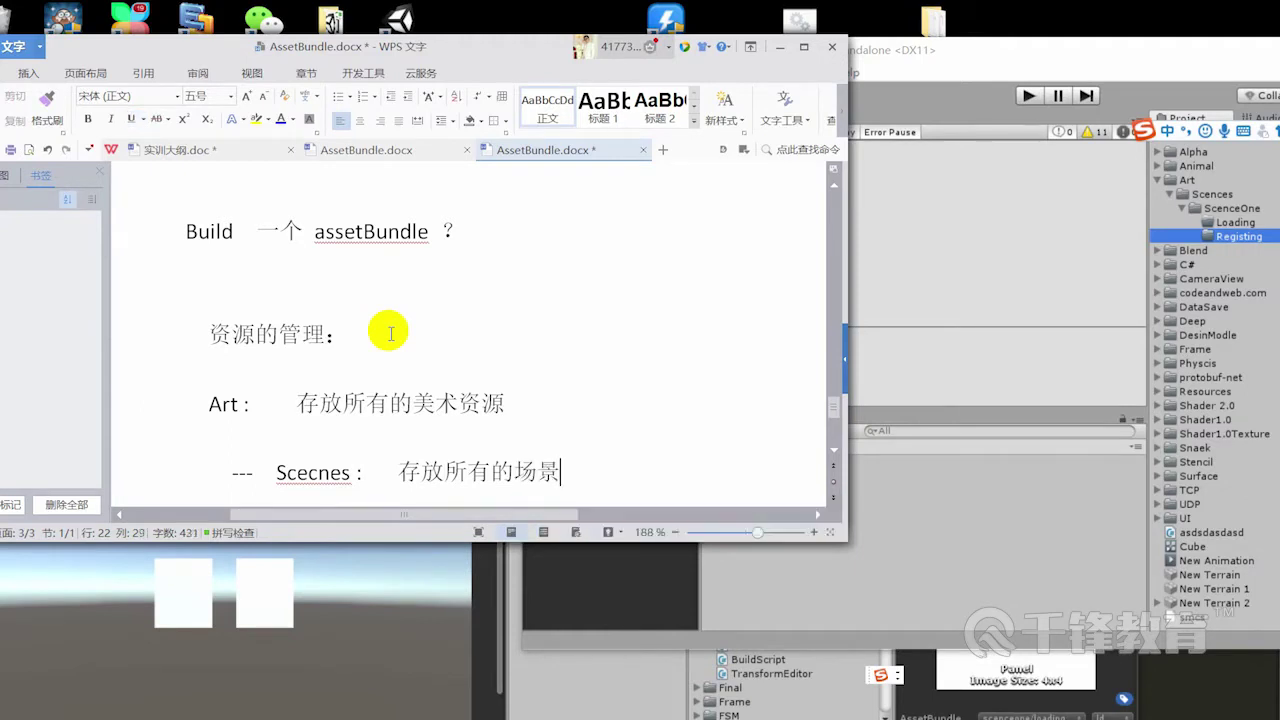
{"action": "key", "text": "Return"}
Add a ScenceOne line describing its scene's needed resources (场景要用到的资源), then begin ----Loading
{"action": "key", "text": "shift"}
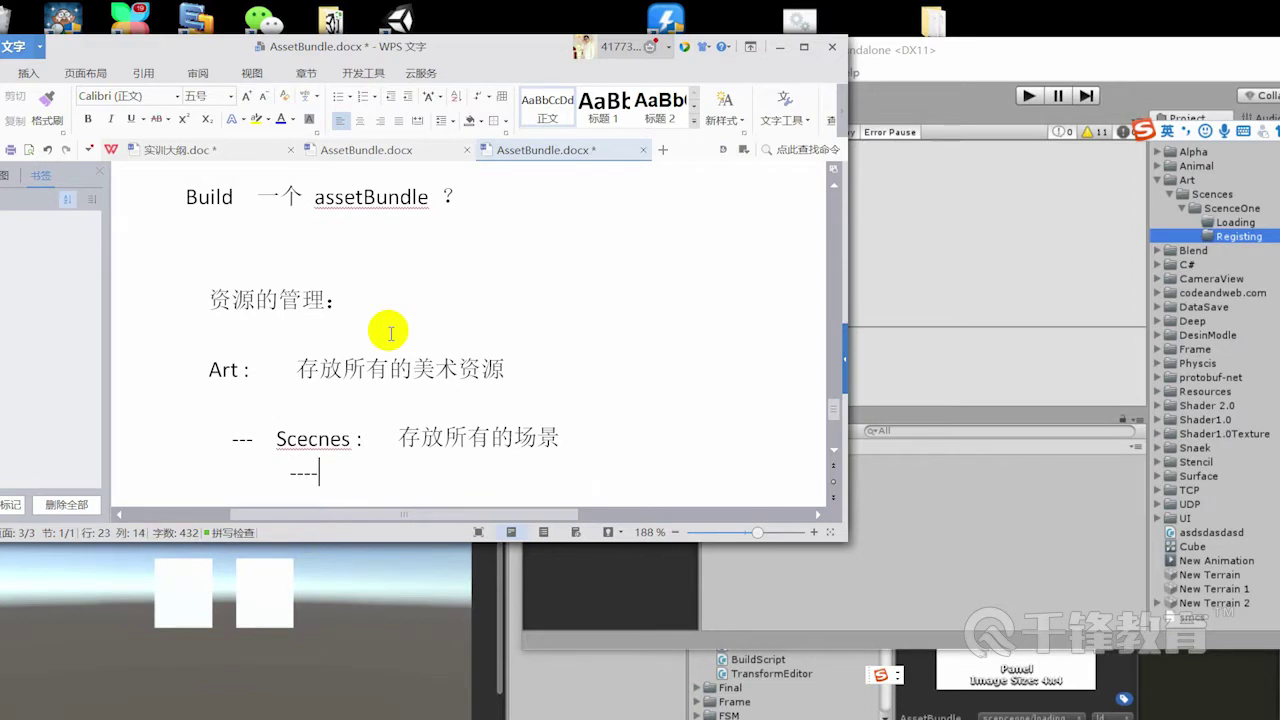
{"action": "type", "text": "Scen"}
{"action": "key", "text": "shift"}
{"action": "type", "text": "ceOne  ："}
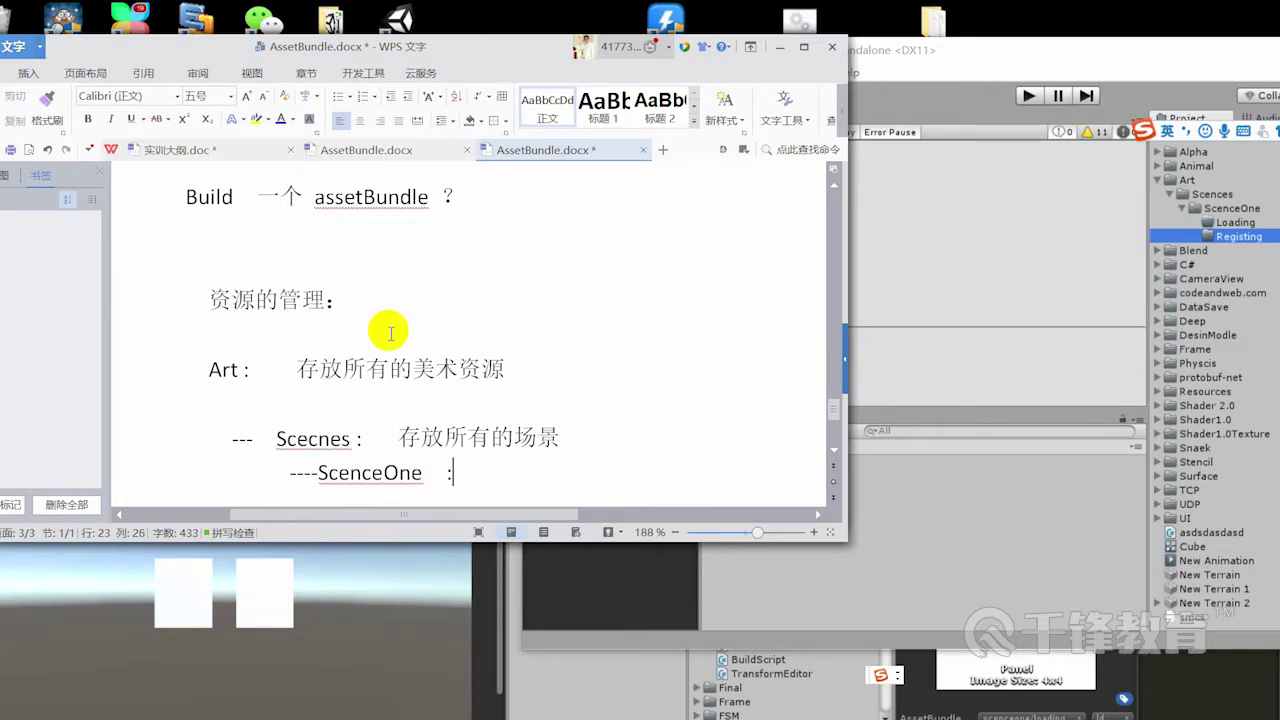
{"action": "type", "text": "cunfang"}
{"action": "key", "text": "space"}
{"action": "type", "text": "scenc"}
{"action": "type", "text": "eOne"}
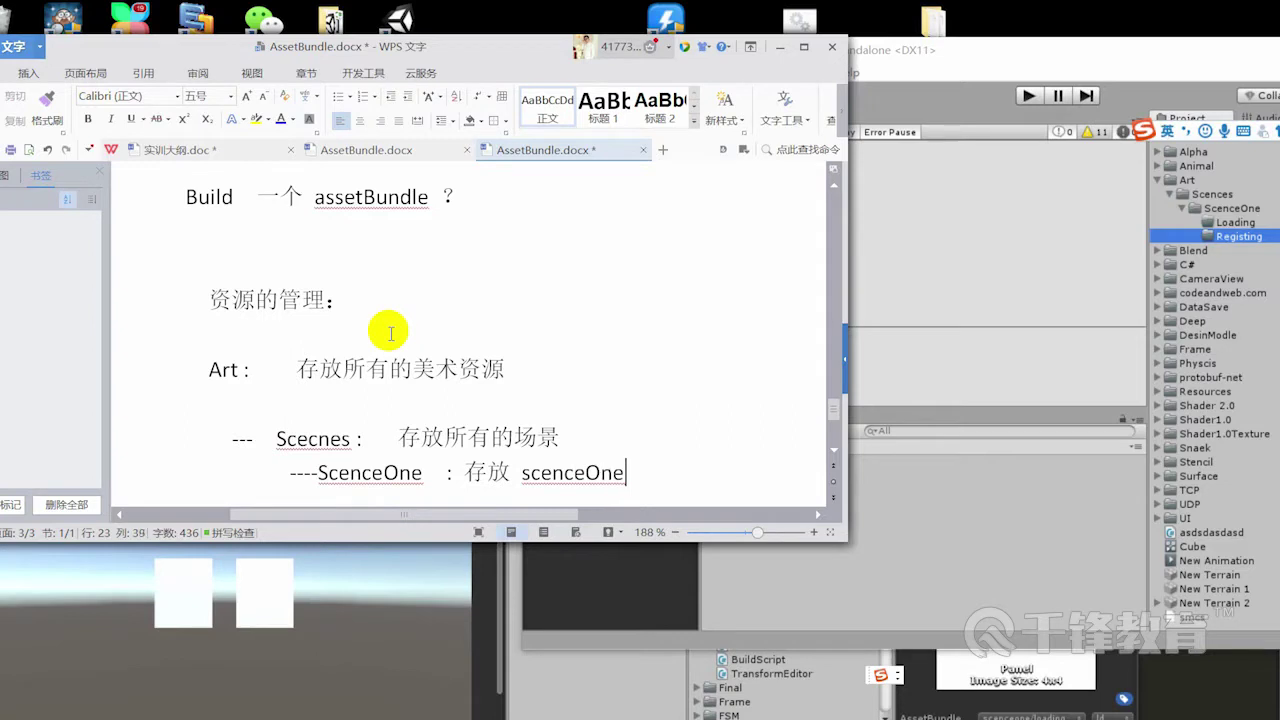
{"action": "type", "text": "changjing"}
{"action": "key", "text": "space"}
{"action": "type", "text": "yao"}
{"action": "key", "text": "space"}
{"action": "type", "text": "yongd"}
{"action": "key", "text": "space"}
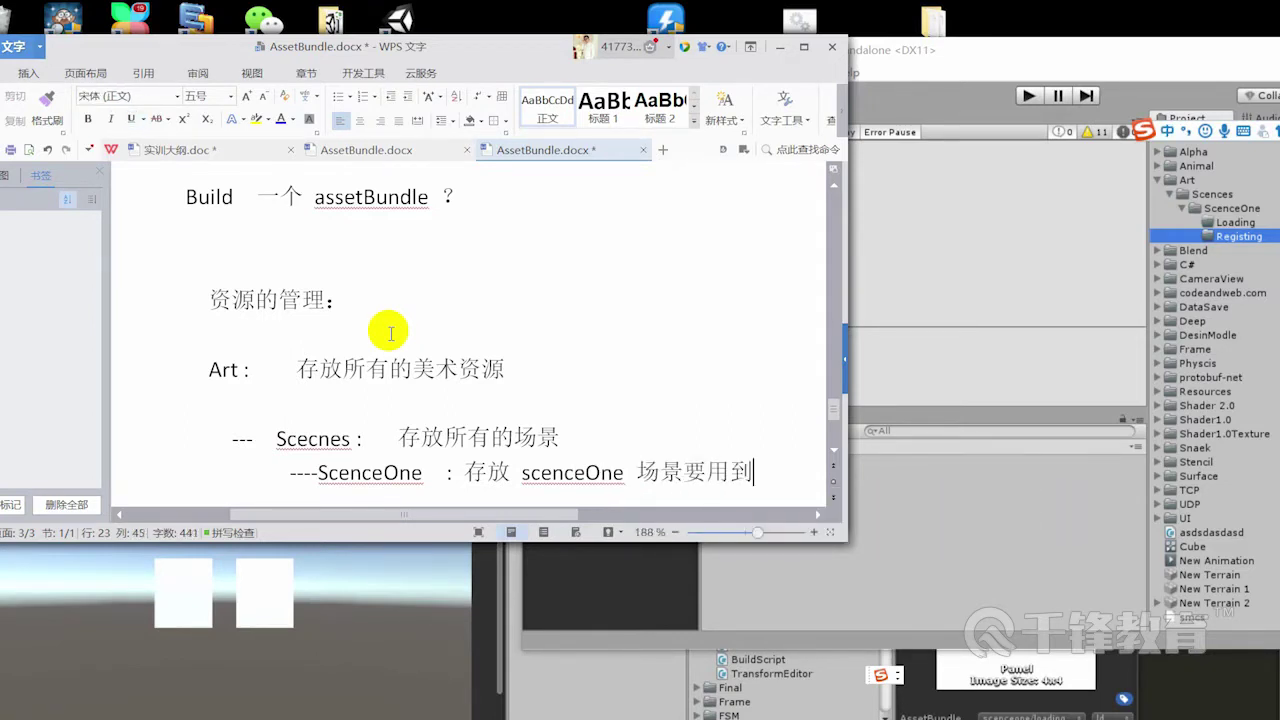
{"action": "type", "text": "ziyu"}
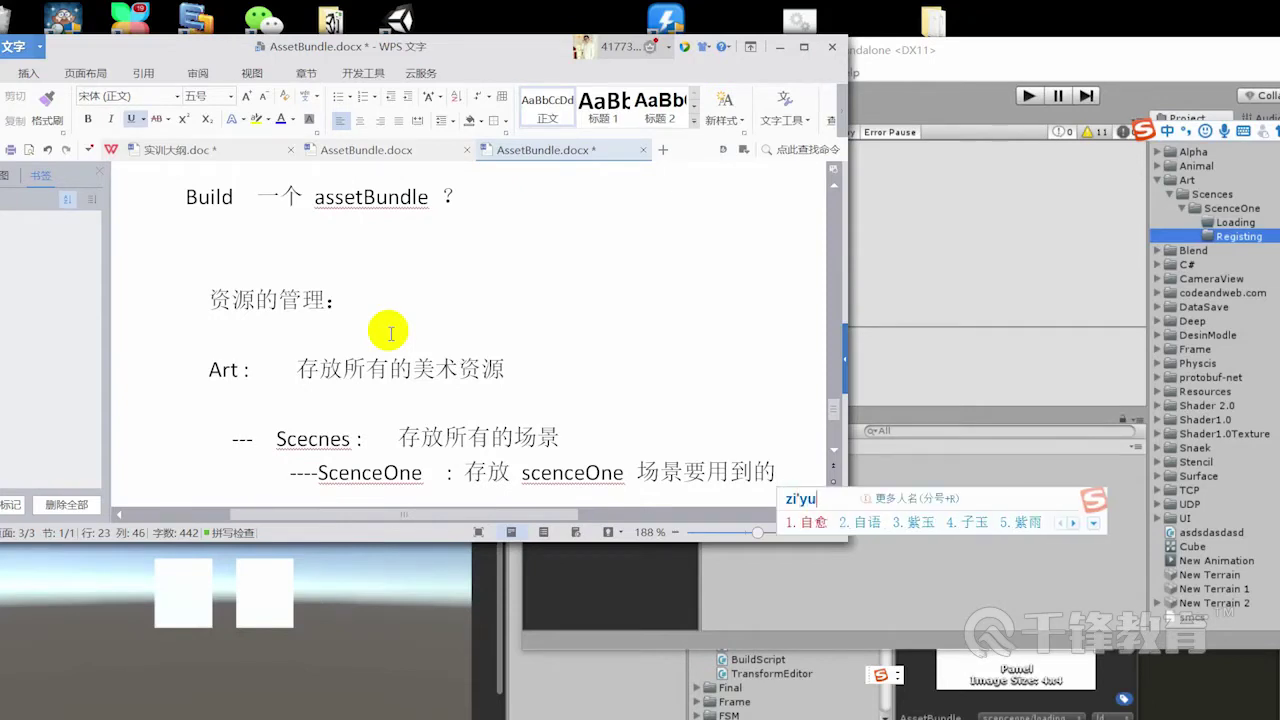
{"action": "type", "text": "an"}
{"action": "key", "text": "space"}
{"action": "key", "text": "Return"}
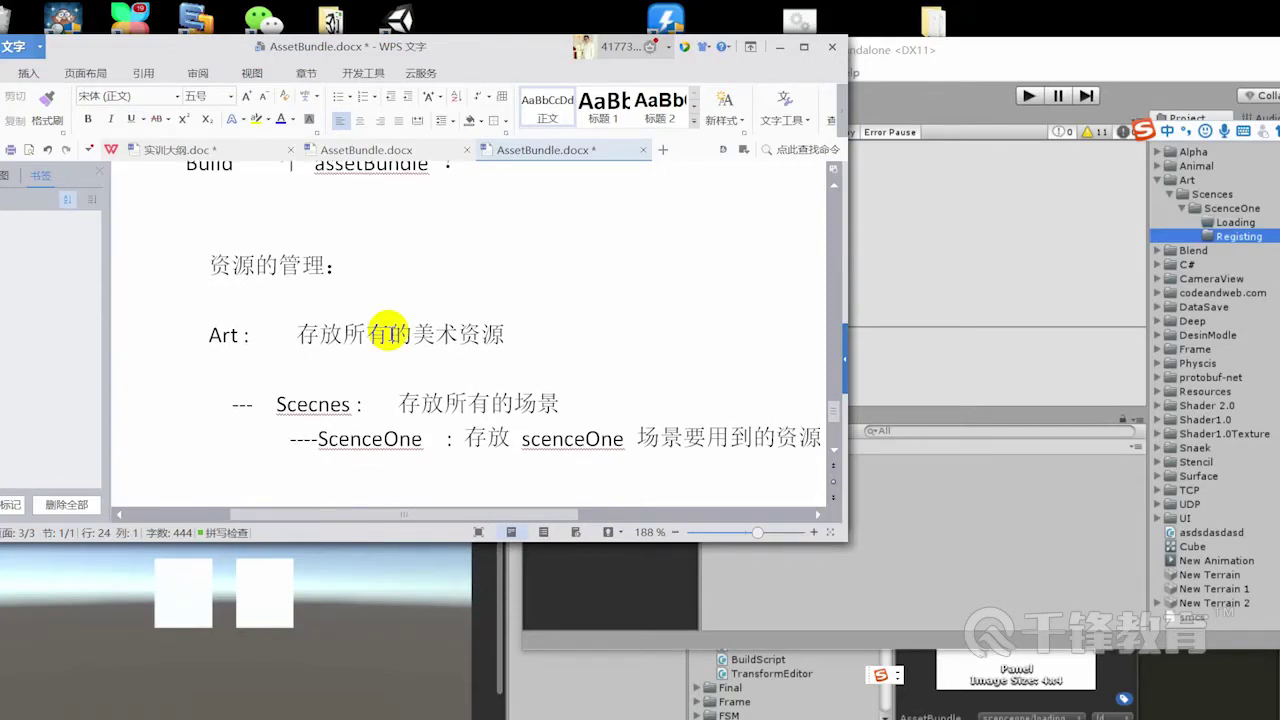
{"action": "type", "text": "----"}
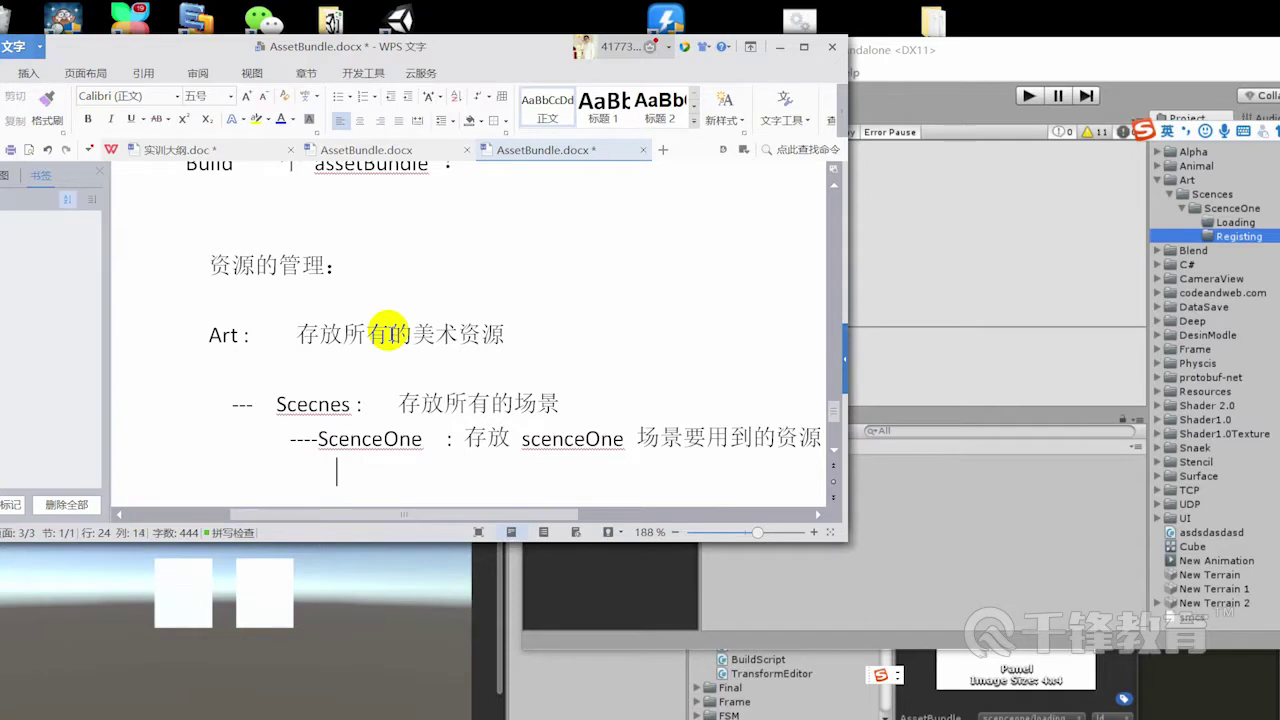
{"action": "type", "text": "Loading :"}
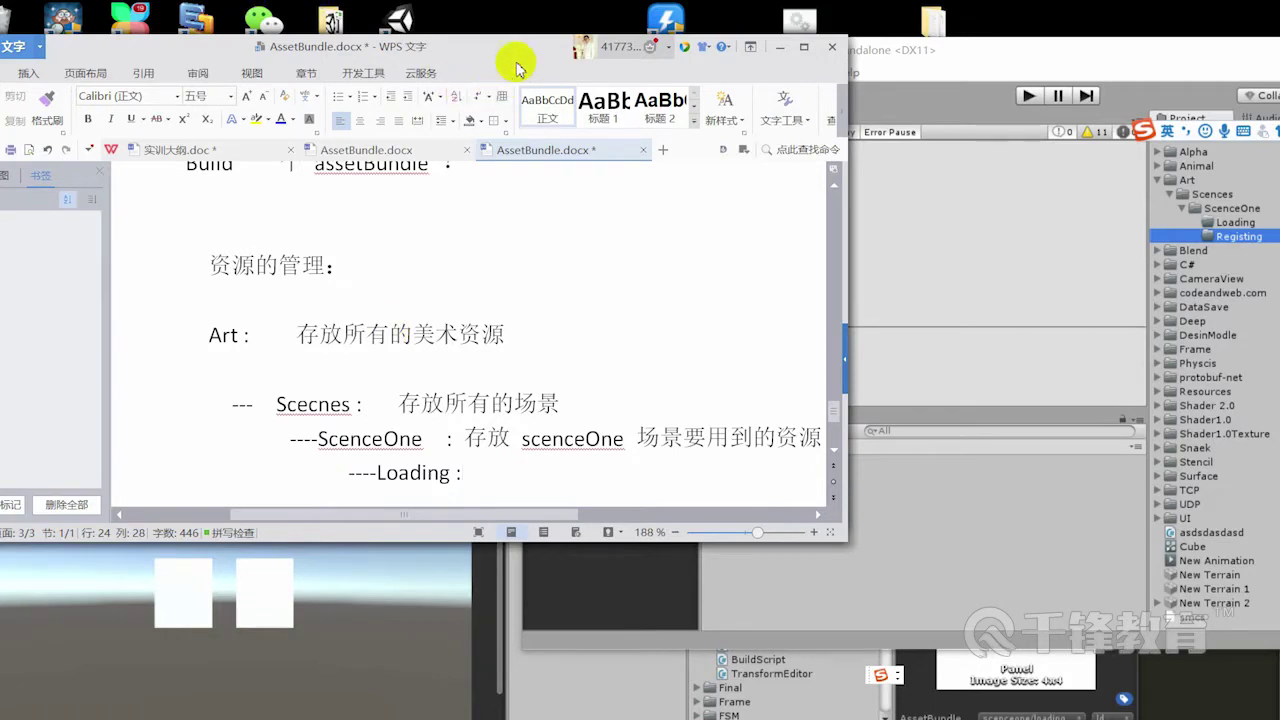
Complete the Loading line as 'loading 要用到的资源'
{"action": "double_click", "coordinate": [516, 50]}
{"action": "scroll", "coordinate": [712, 357], "scroll_direction": "down", "scroll_amount": 1}
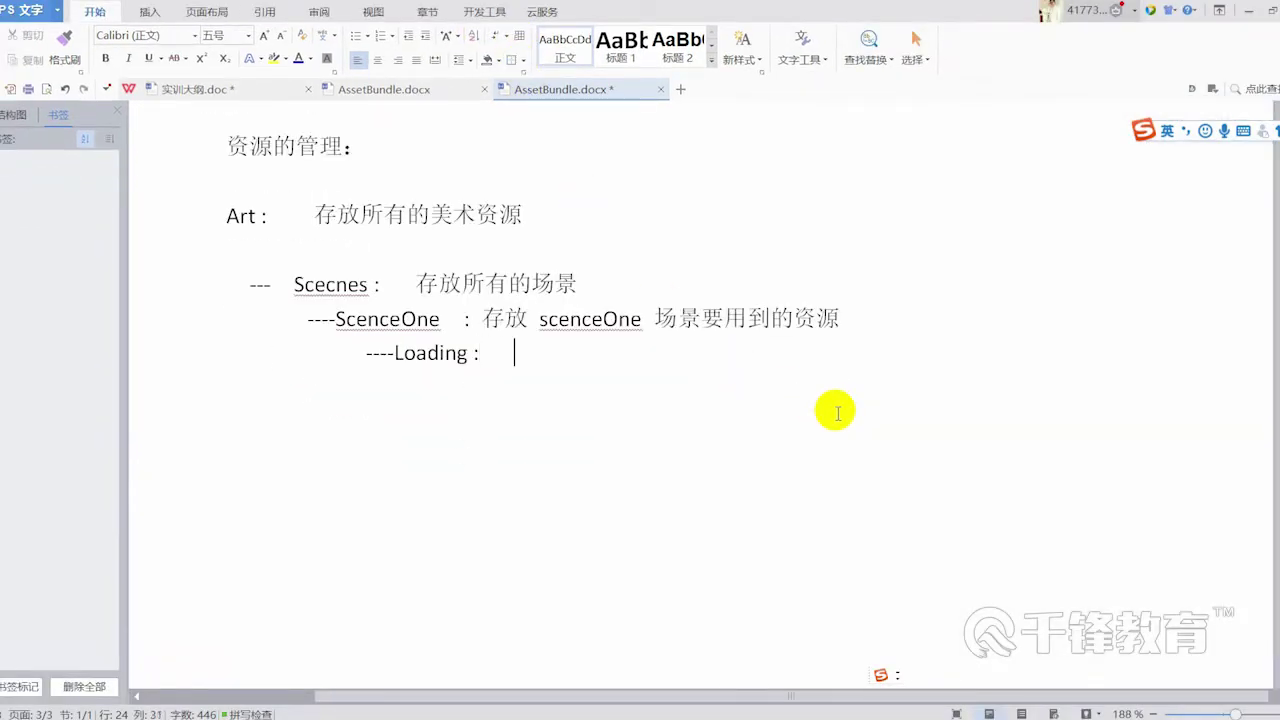
{"action": "type", "text": "load"}
{"action": "key", "text": "BackSpace"}
{"action": "key", "text": "BackSpace"}
{"action": "key", "text": "BackSpace"}
{"action": "type", "text": "ing"}
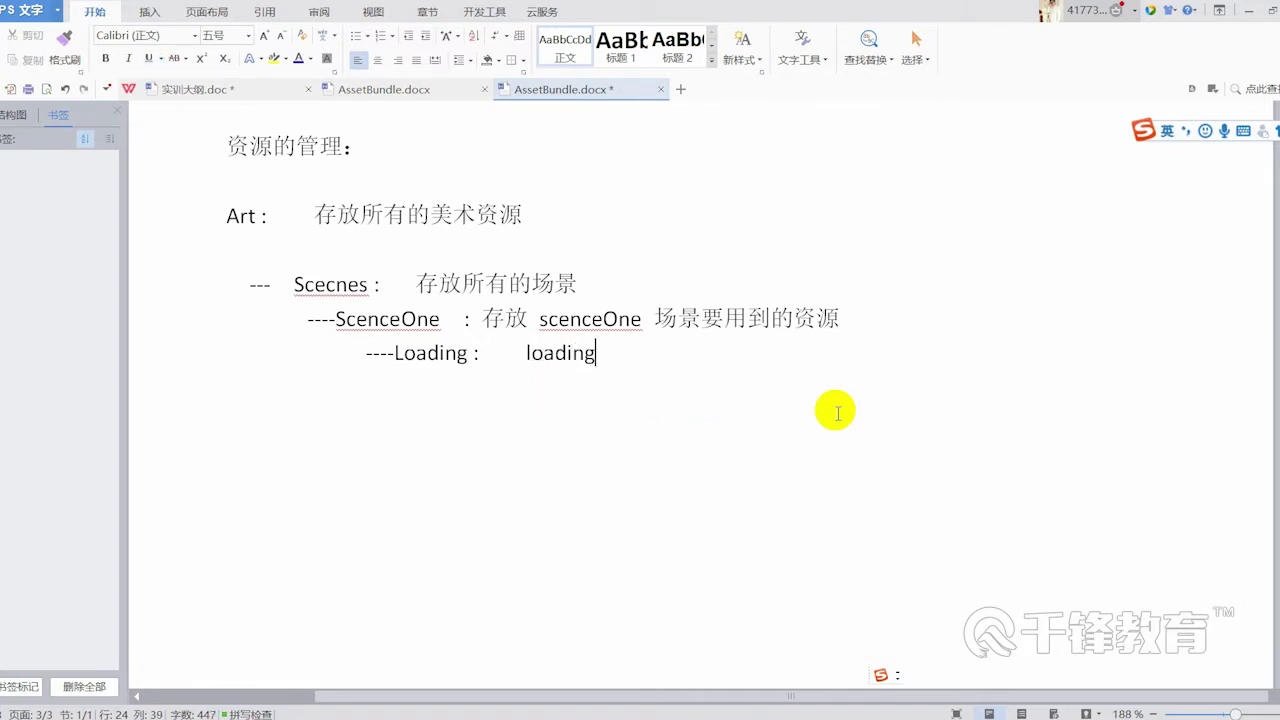
{"action": "type", "text": "yao yongd "}
{"action": "type", "text": "de ziyuan"}
{"action": "key", "text": "Return"}
Write the Registing line '注册 要用的的资源 。', start a new line, and save AssetBundle.docx
{"action": "key", "text": "shift"}
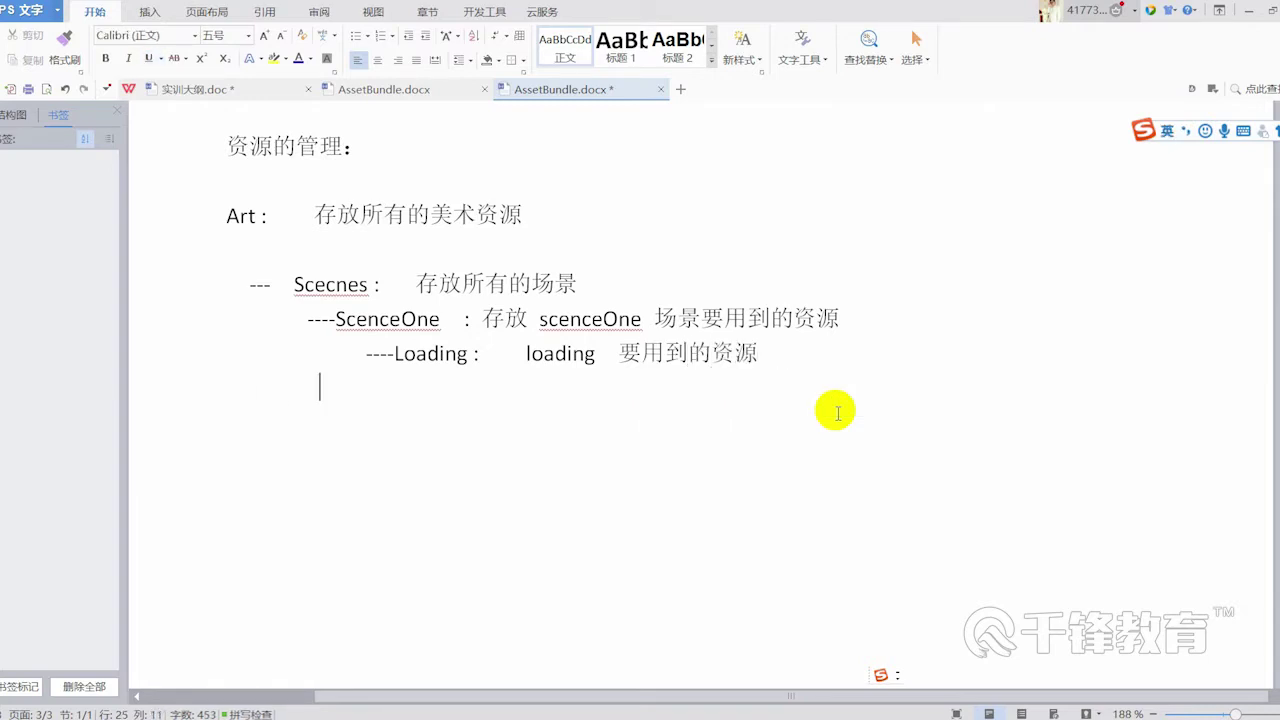
{"action": "type", "text": "---Re"}
{"action": "key", "text": "shift"}
{"action": "type", "text": "gisting"}
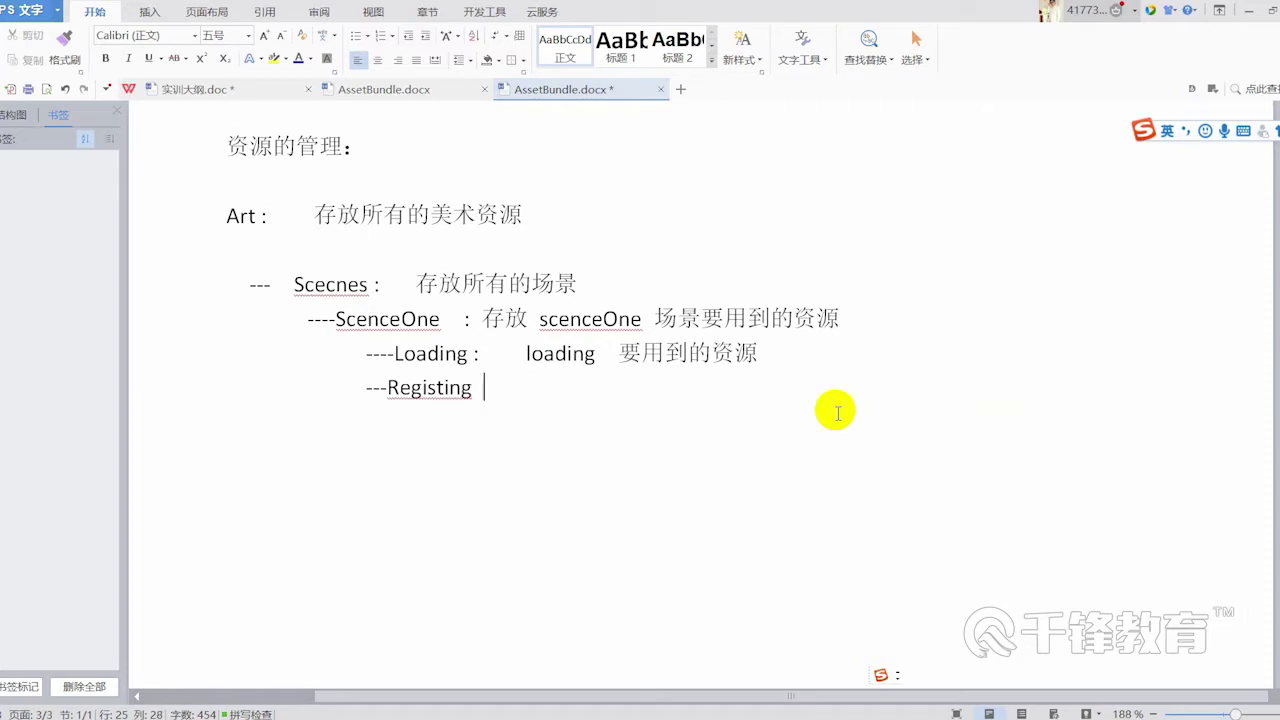
{"action": "type", "text": "zhuce"}
{"action": "key", "text": "space"}
{"action": "key", "text": "space"}
{"action": "type", "text": "yao"}
{"action": "key", "text": "space"}
{"action": "type", "text": "yon"}
{"action": "key", "text": "space"}
{"action": "type", "text": "d"}
{"action": "key", "text": "space"}
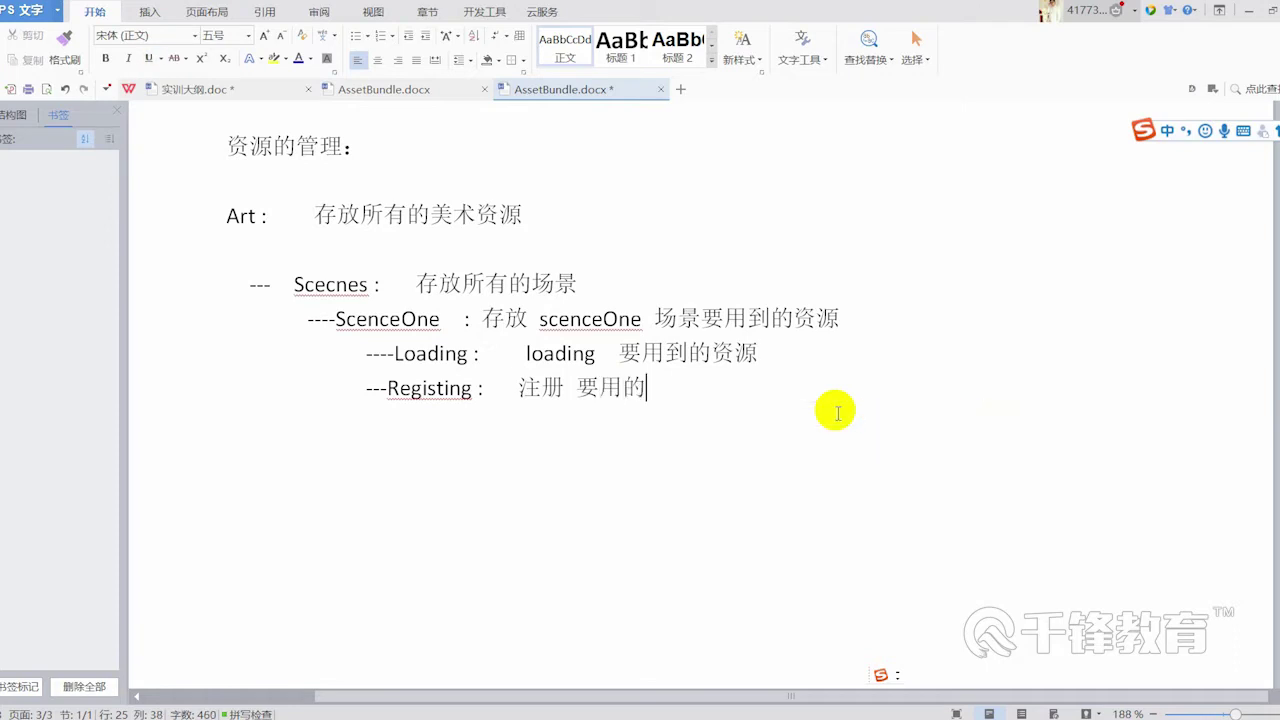
{"action": "type", "text": "d"}
{"action": "key", "text": "space"}
{"action": "type", "text": "zy"}
{"action": "key", "text": "space"}
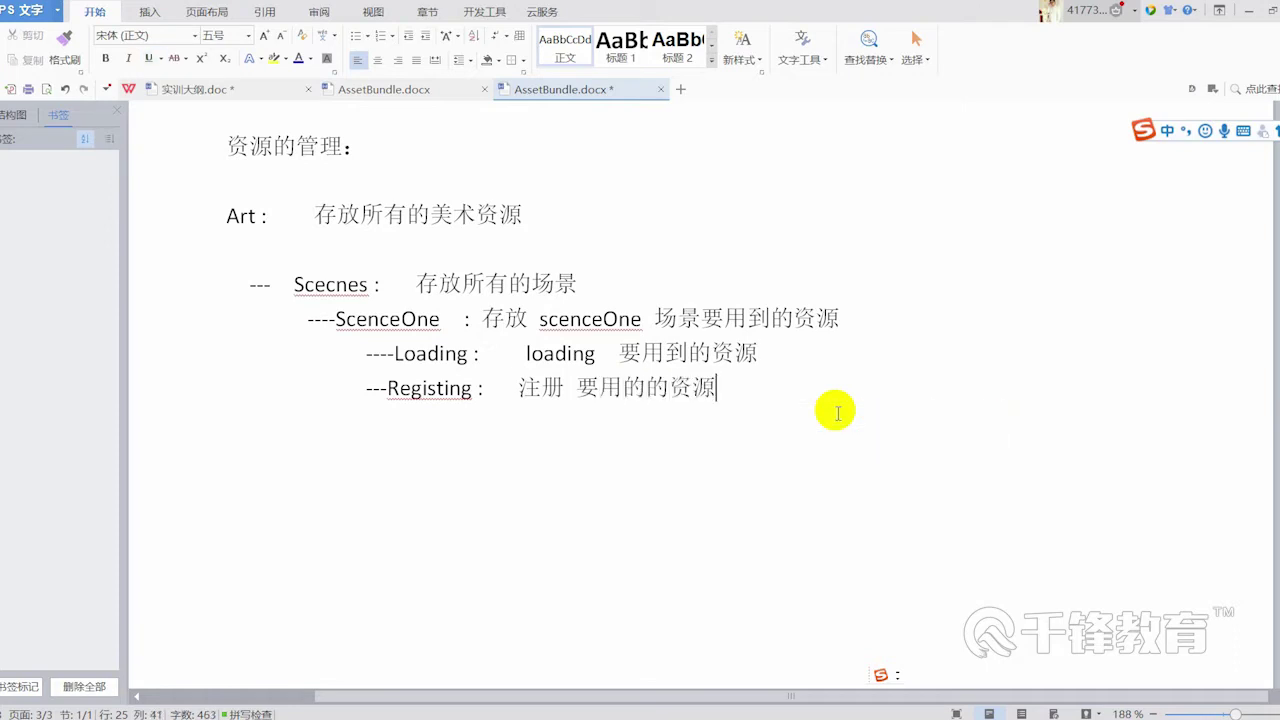
{"action": "type", "text": "。"}
{"action": "key", "text": "Return"}
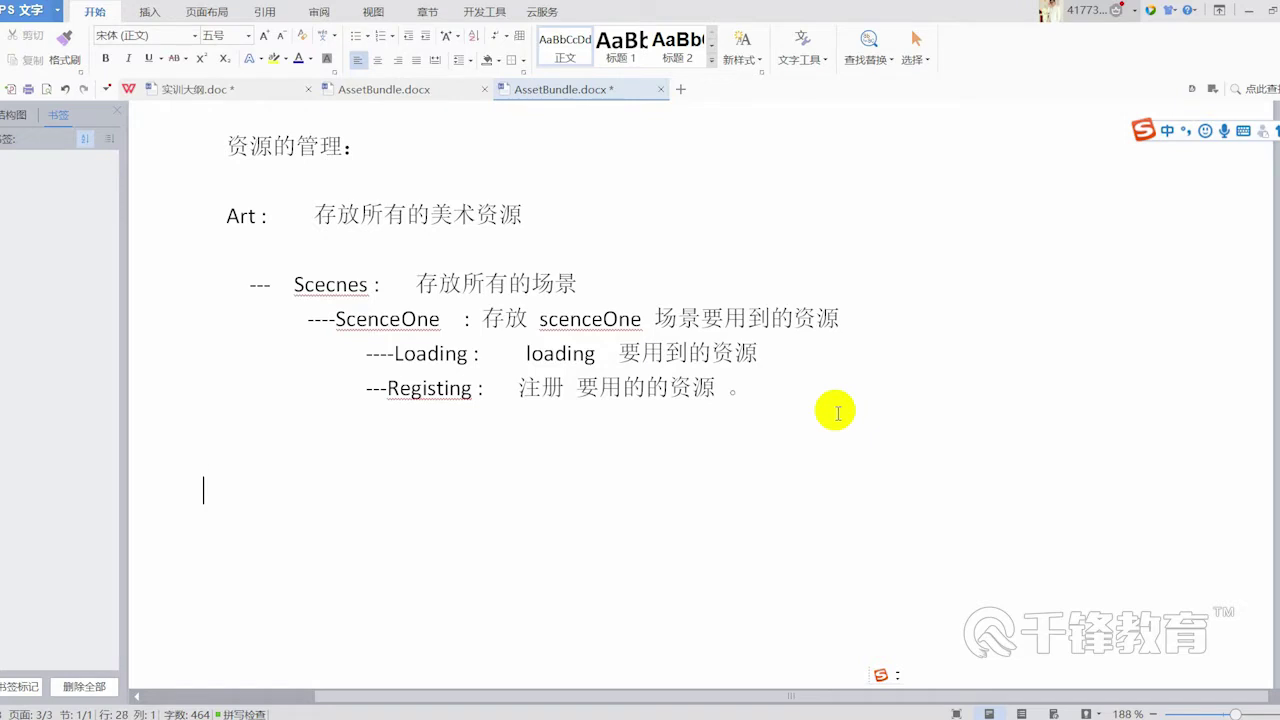
{"action": "key", "text": "ctrl+s"}
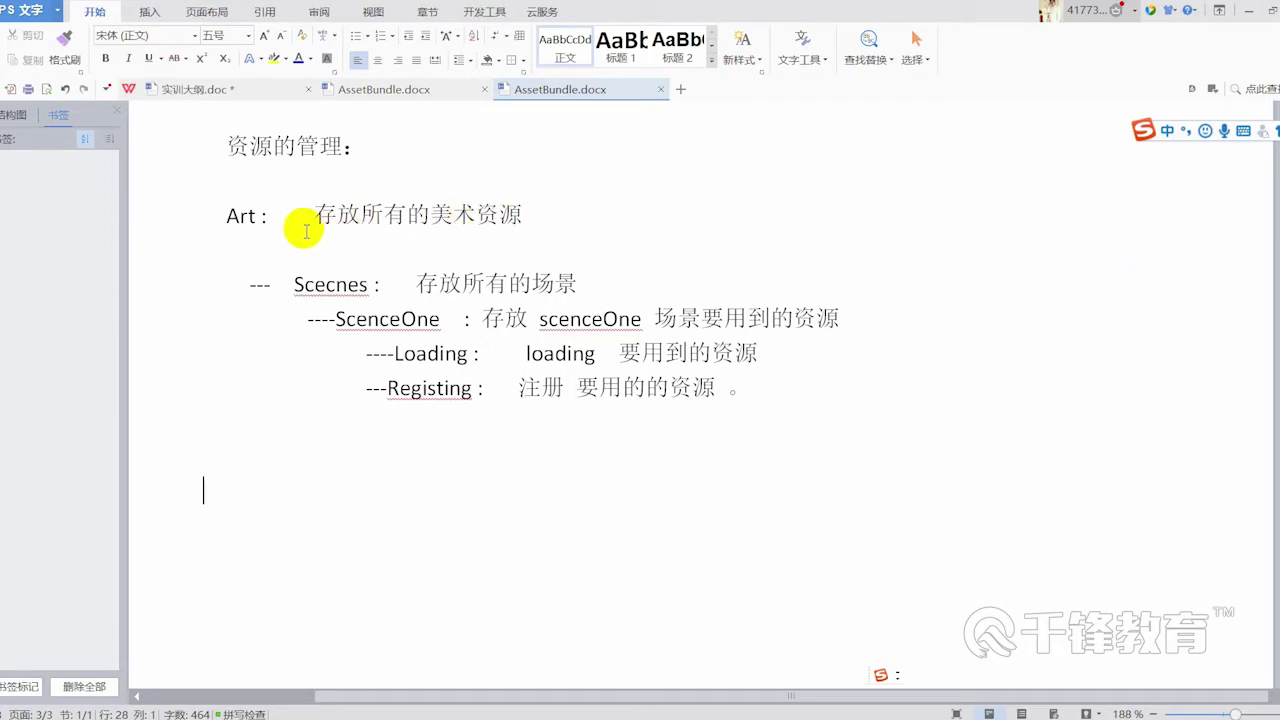
Highlight the Art, Scecnes, ScenceOne and Loading lines in turn while explaining them
{"action": "left_click_drag", "start_coordinate": [227, 216], "coordinate": [469, 206]}
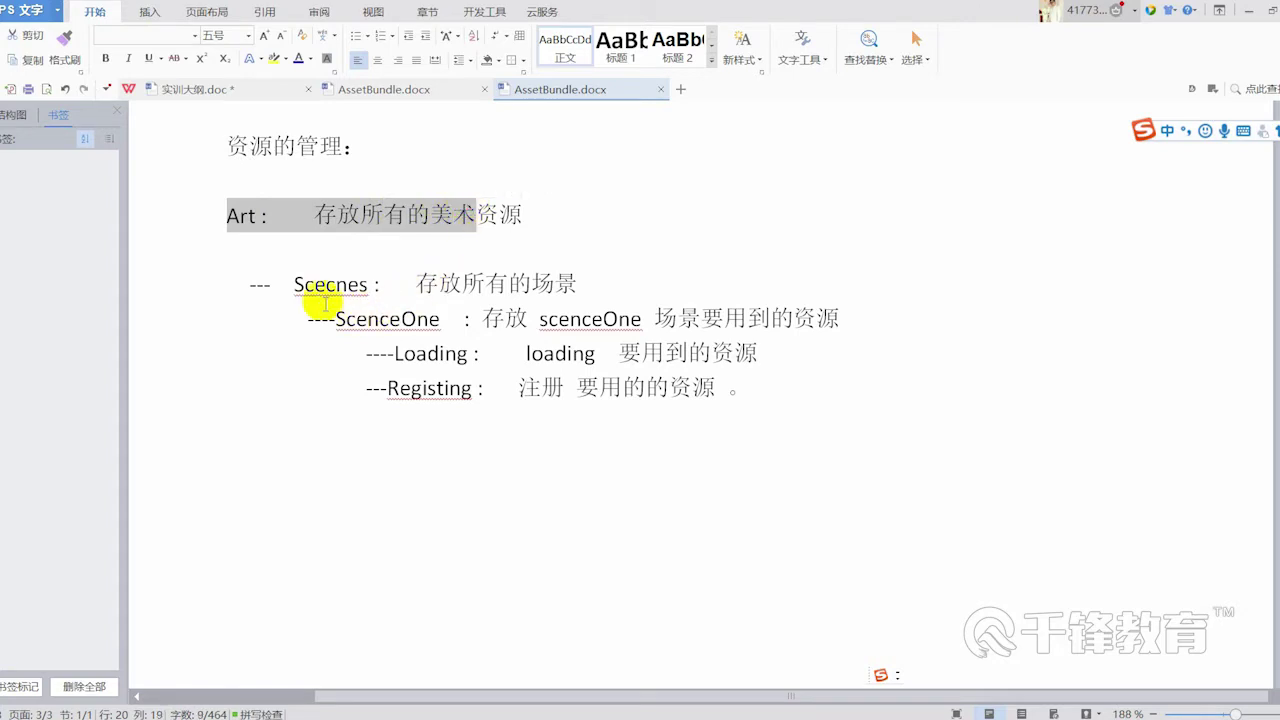
{"action": "left_click", "coordinate": [293, 285]}
{"action": "left_click_drag", "start_coordinate": [296, 287], "coordinate": [393, 282]}
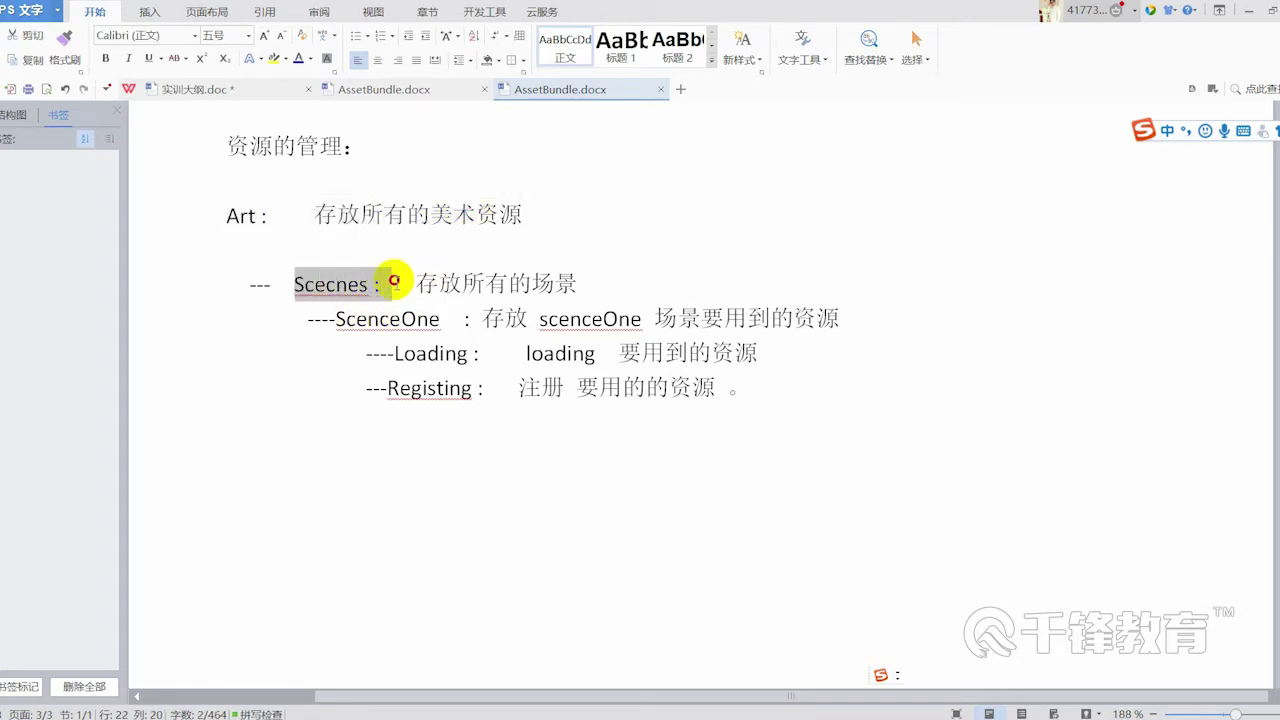
{"action": "left_click_drag", "start_coordinate": [310, 320], "coordinate": [785, 270]}
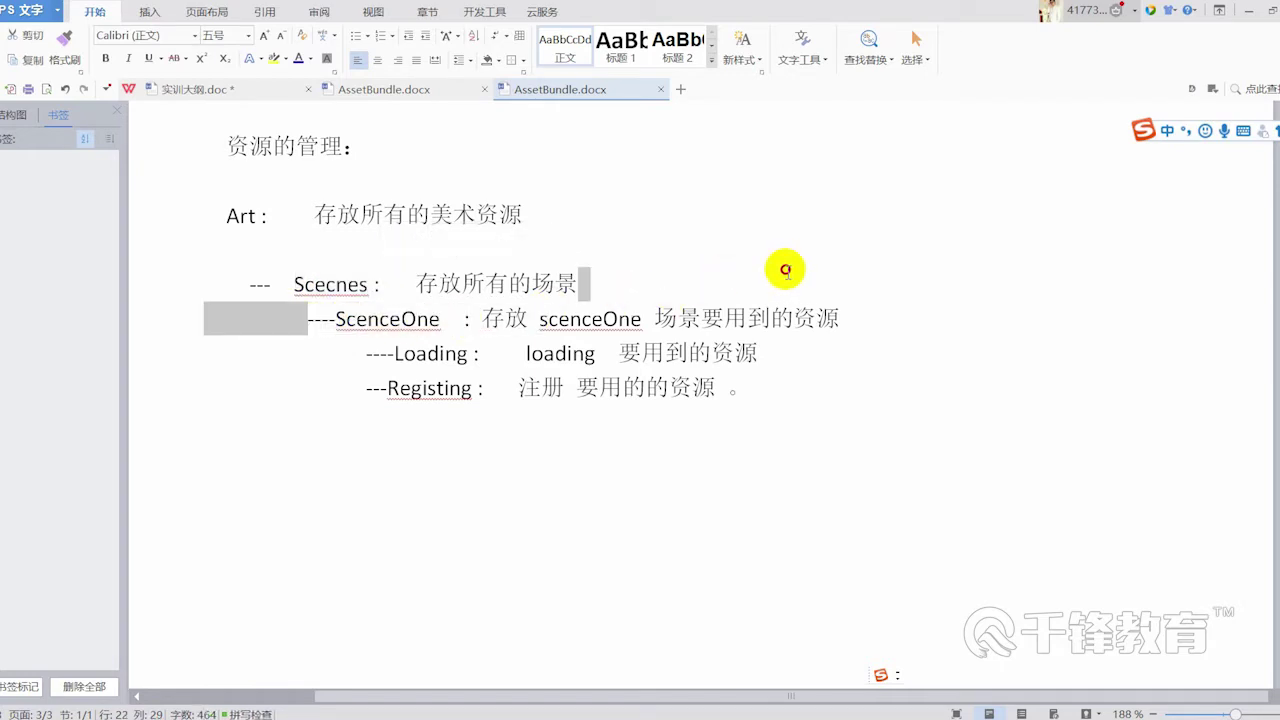
{"action": "left_click", "coordinate": [549, 400]}
{"action": "left_click_drag", "start_coordinate": [344, 354], "coordinate": [522, 357]}
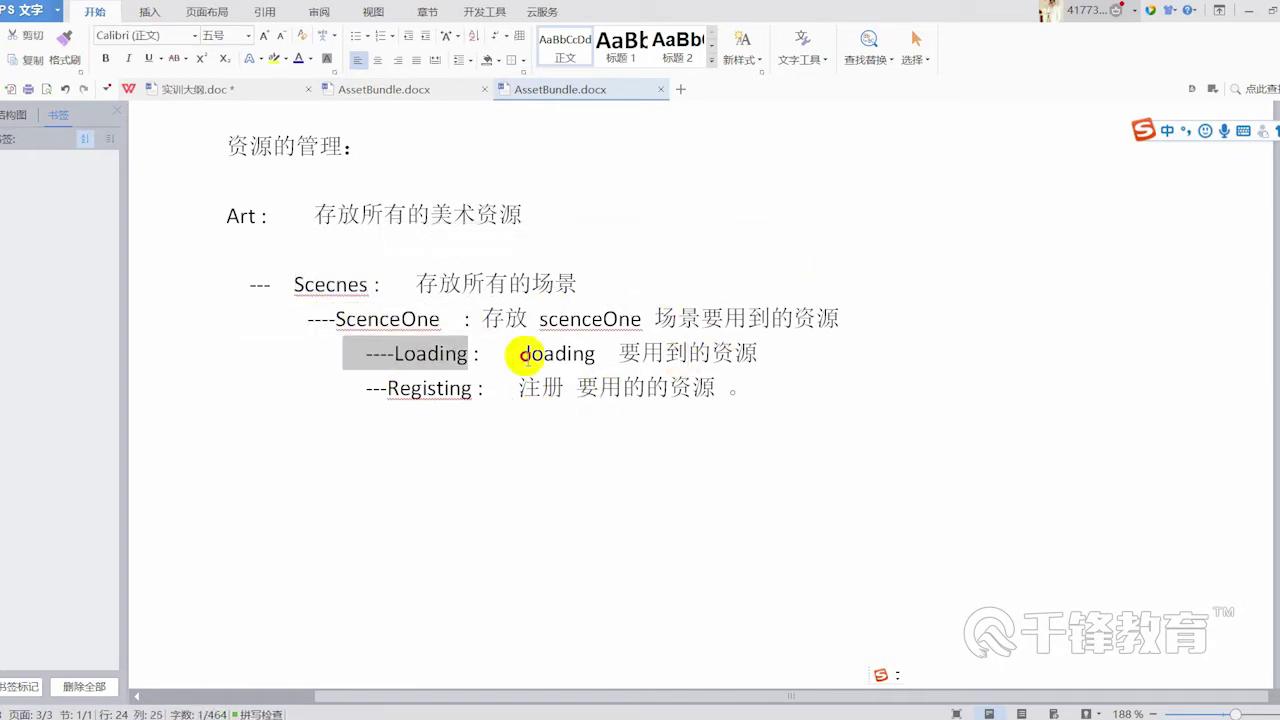
Type '分场景 和 分功能划分 ：' on the empty line below the folder notes
{"action": "left_click", "coordinate": [331, 505]}
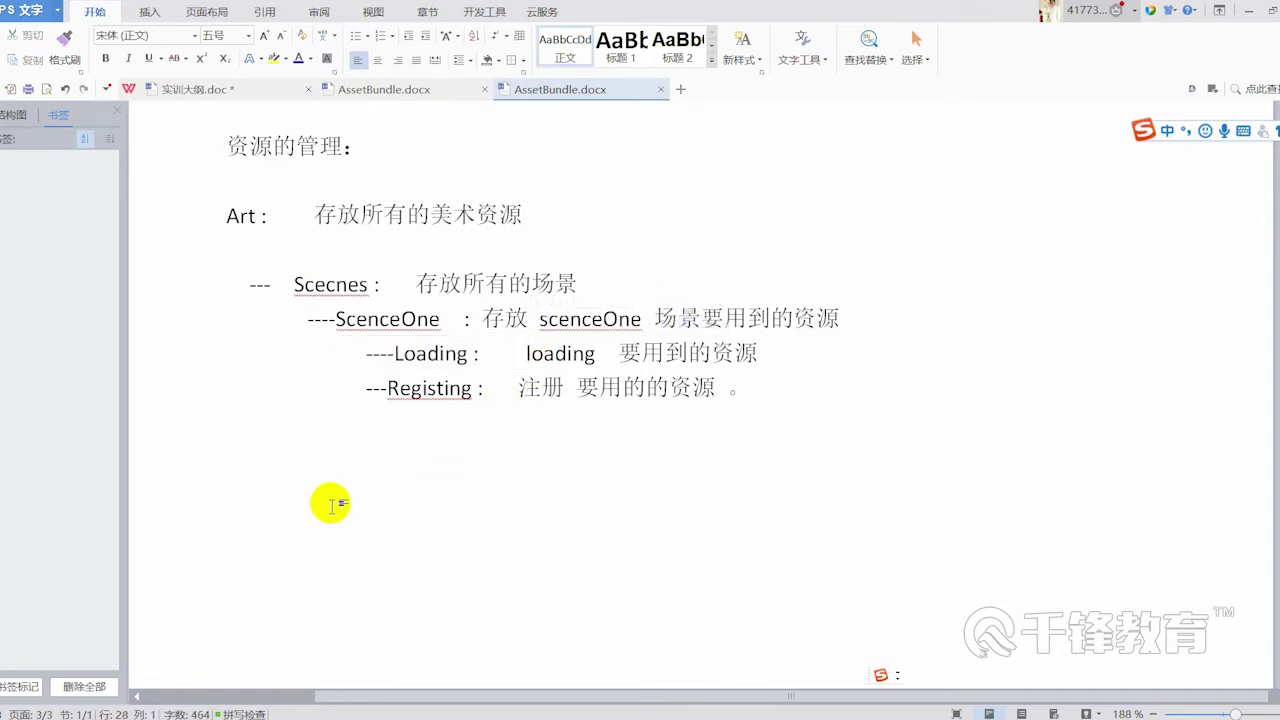
{"action": "type", "text": "feng"}
{"action": "key", "text": "BackSpace"}
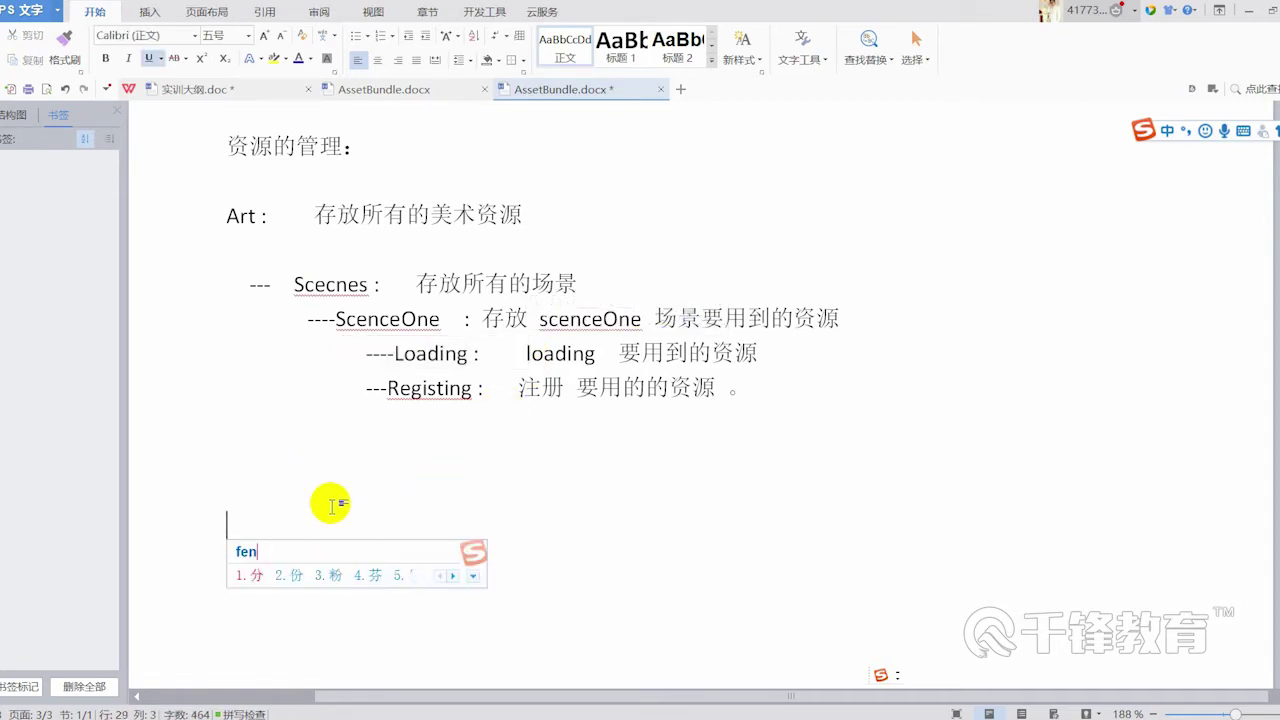
{"action": "key", "text": "space"}
{"action": "type", "text": "changj"}
{"action": "key", "text": "space"}
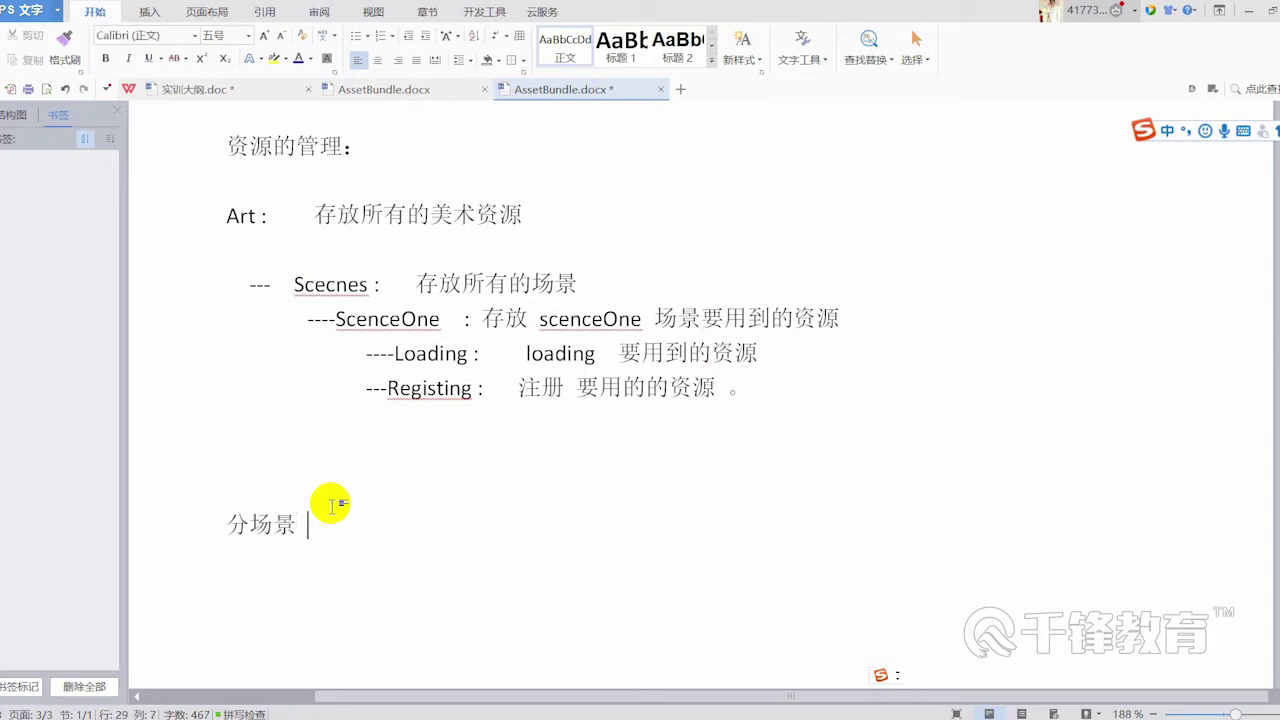
{"action": "type", "text": "he"}
{"action": "key", "text": "space"}
{"action": "type", "text": "fen"}
{"action": "key", "text": "space"}
{"action": "type", "text": "gongn"}
{"action": "key", "text": "space"}
{"action": "type", "text": "huaf"}
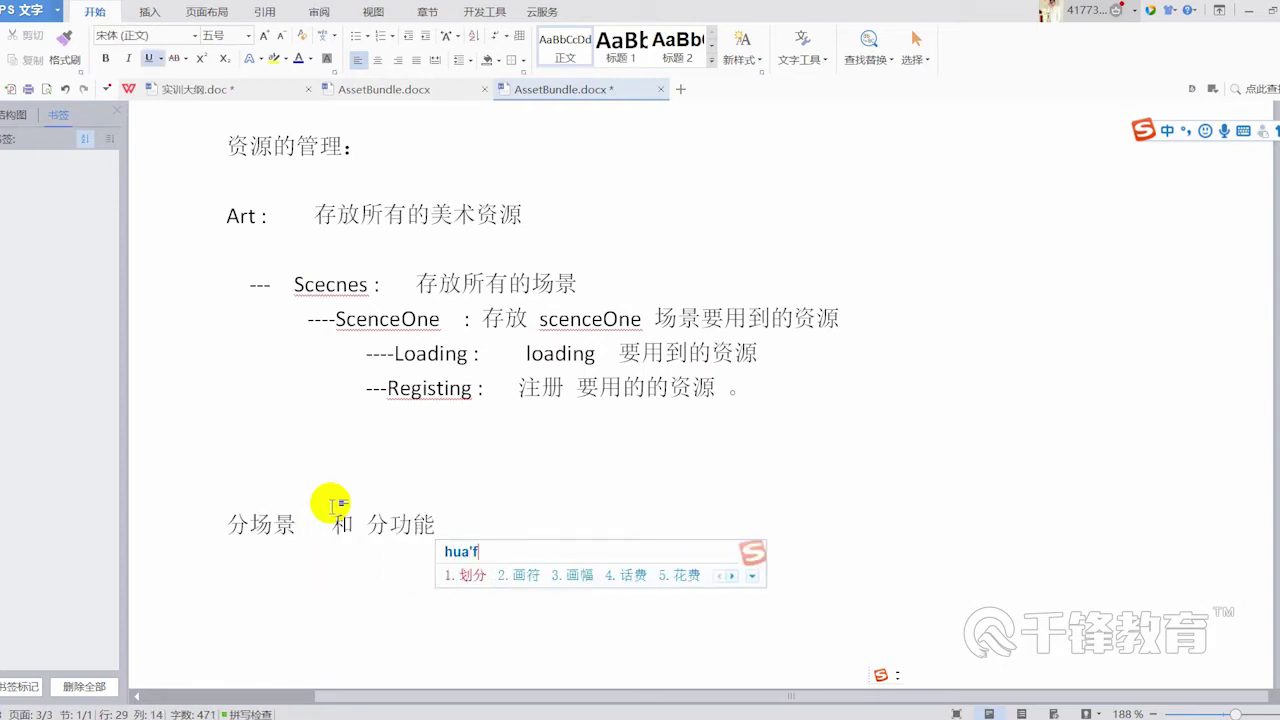
{"action": "key", "text": "space"}
{"action": "type", "text": "："}
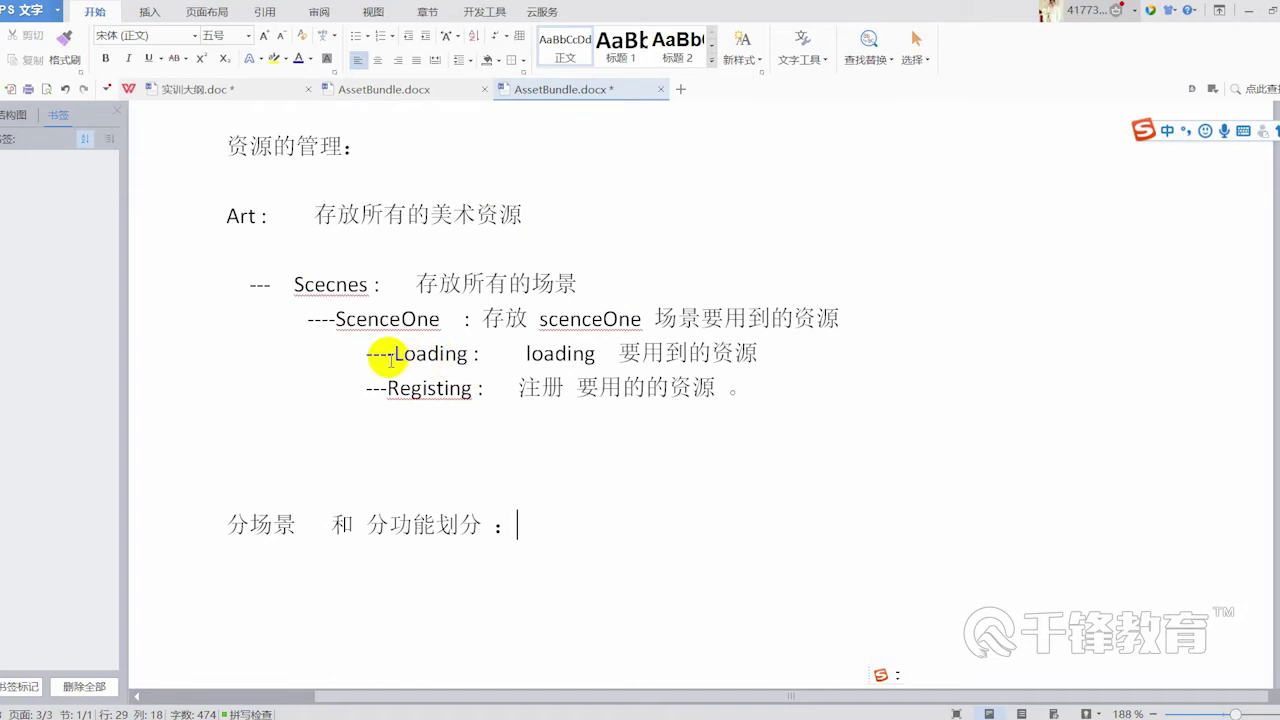
{"action": "left_click_drag", "start_coordinate": [366, 352], "coordinate": [592, 330]}
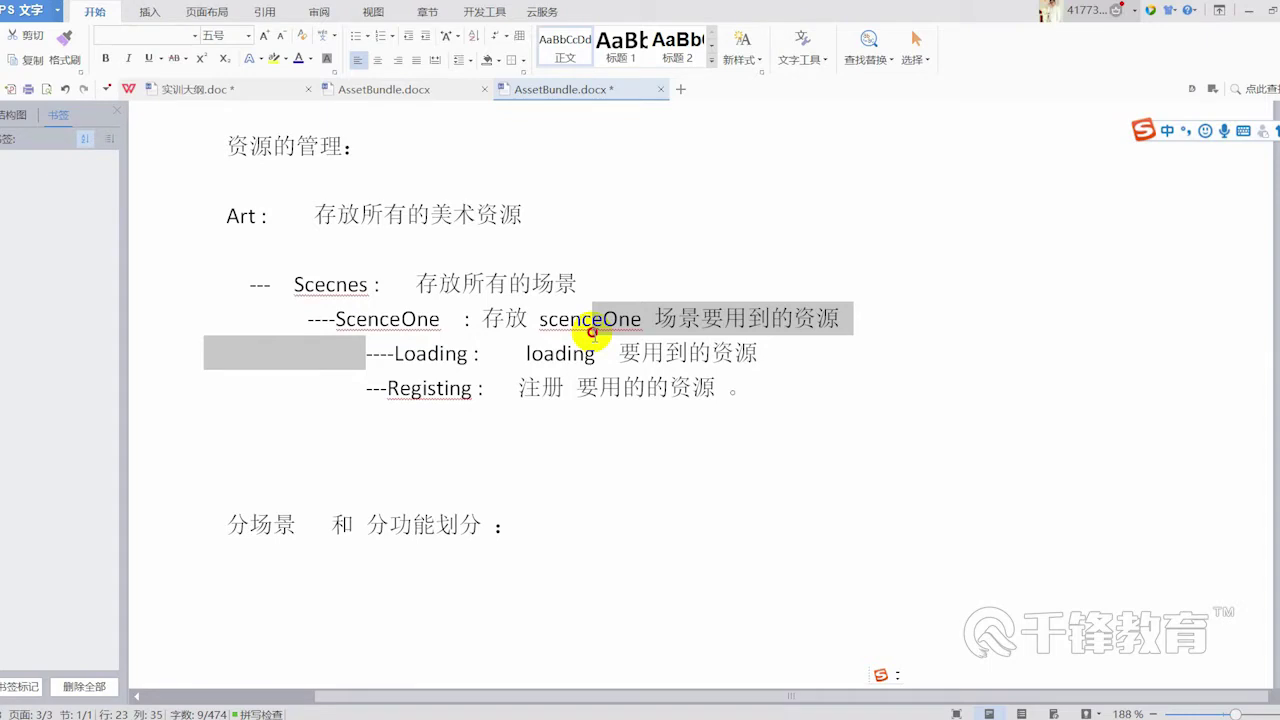
Bring the Unity editor in front of WPS and maximize it to fill the screen
{"action": "double_click", "coordinate": [748, 14]}
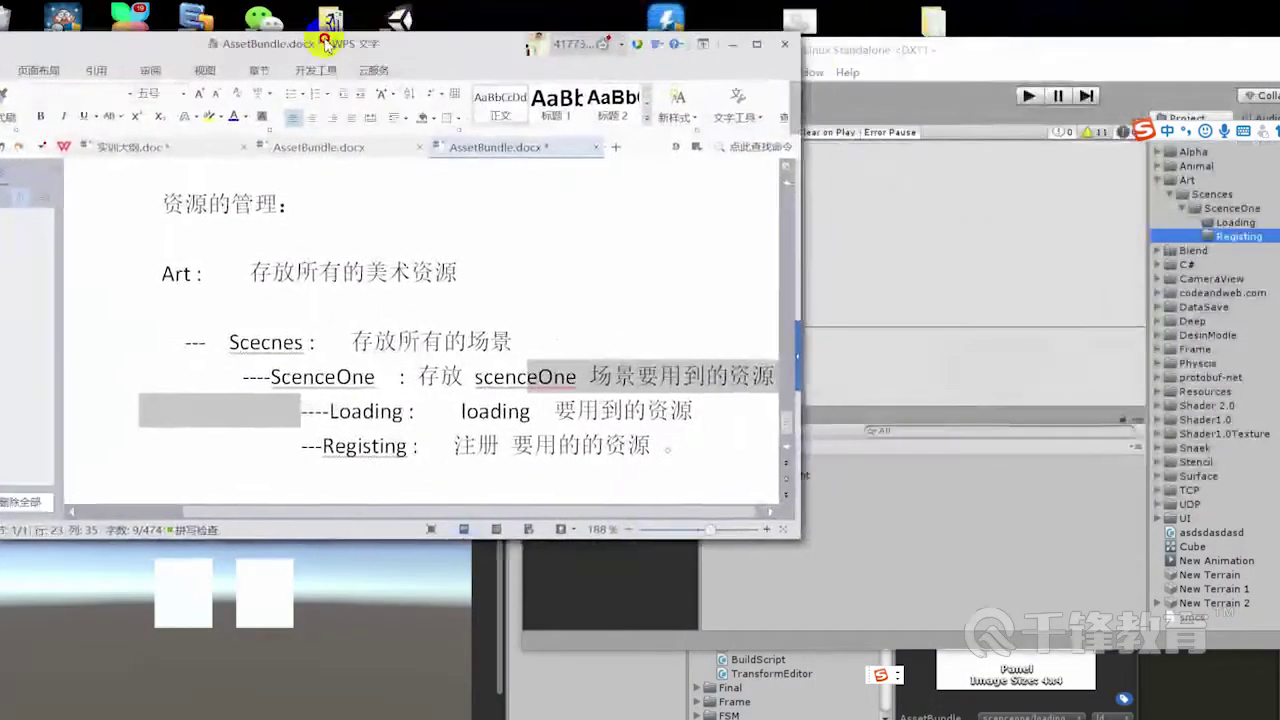
{"action": "left_click", "coordinate": [868, 58]}
{"action": "left_click_drag", "start_coordinate": [868, 58], "coordinate": [578, 45]}
{"action": "left_click", "coordinate": [948, 182]}
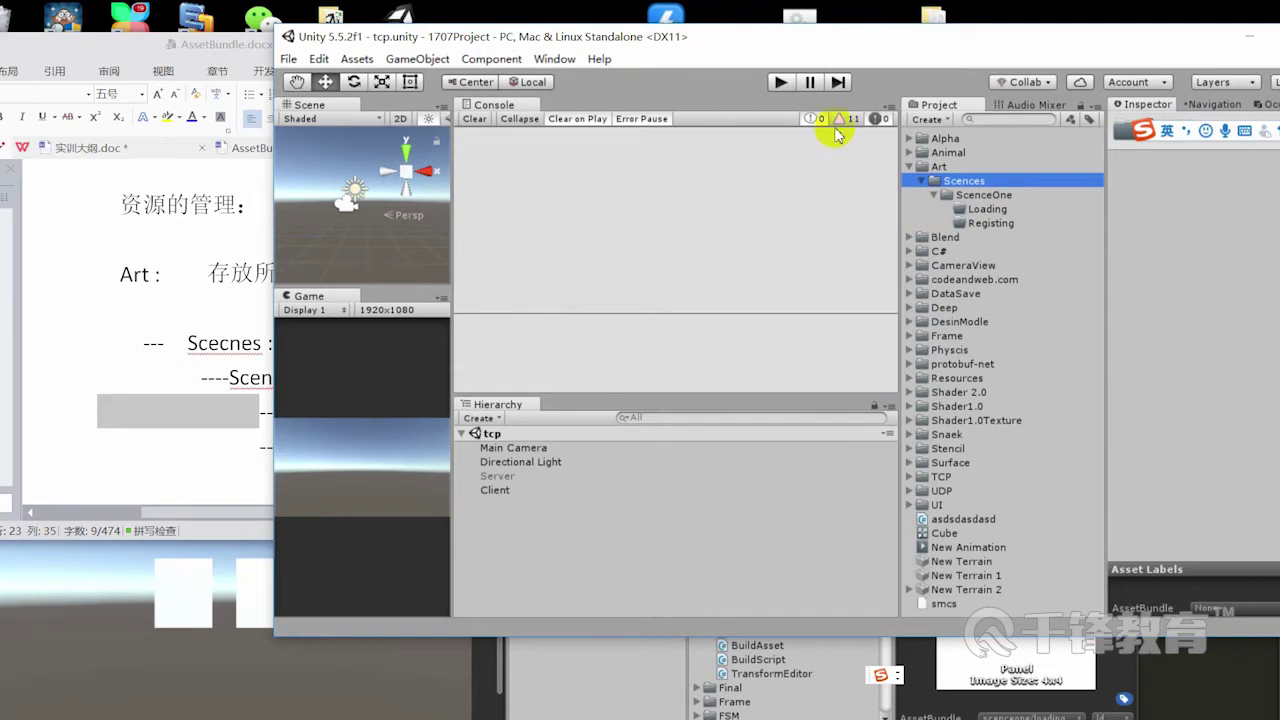
{"action": "left_click", "coordinate": [834, 32]}
{"action": "double_click", "coordinate": [840, 42]}
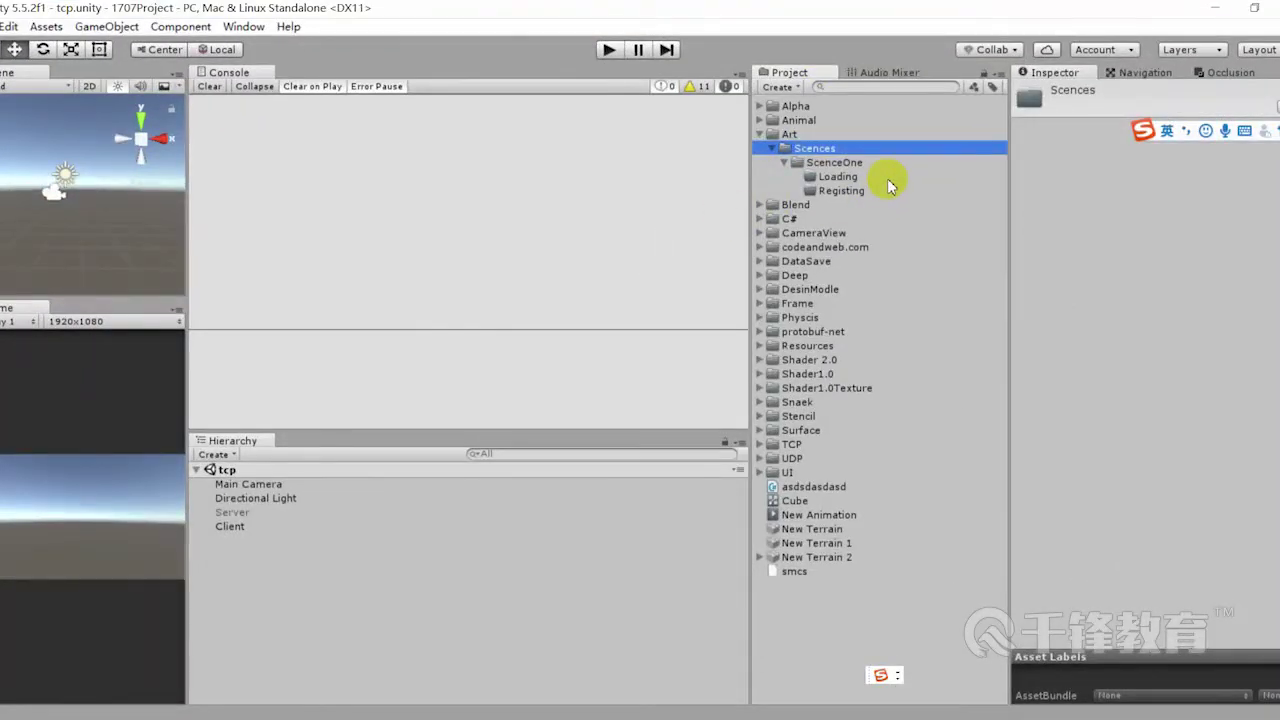
Widen the Scene view and browse ScenceOne's Loading and Registing folders, ending on Loading
{"action": "left_click", "coordinate": [852, 177]}
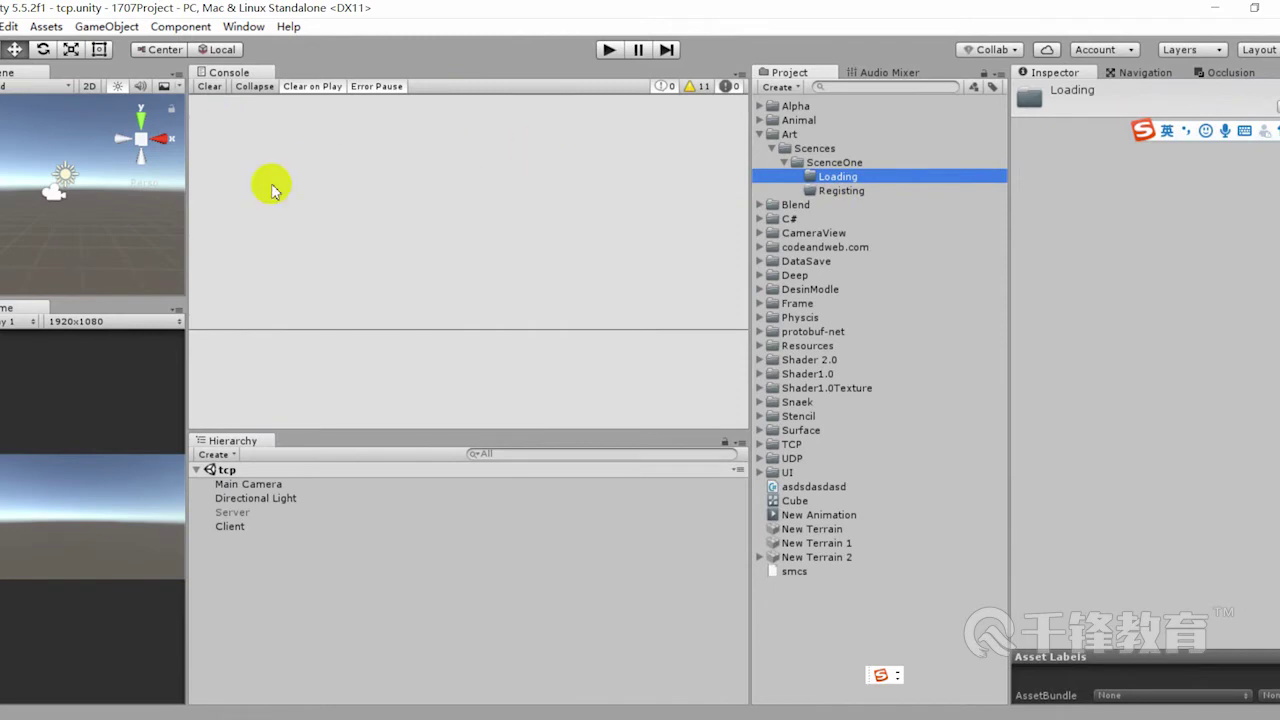
{"action": "left_click_drag", "start_coordinate": [190, 409], "coordinate": [368, 409]}
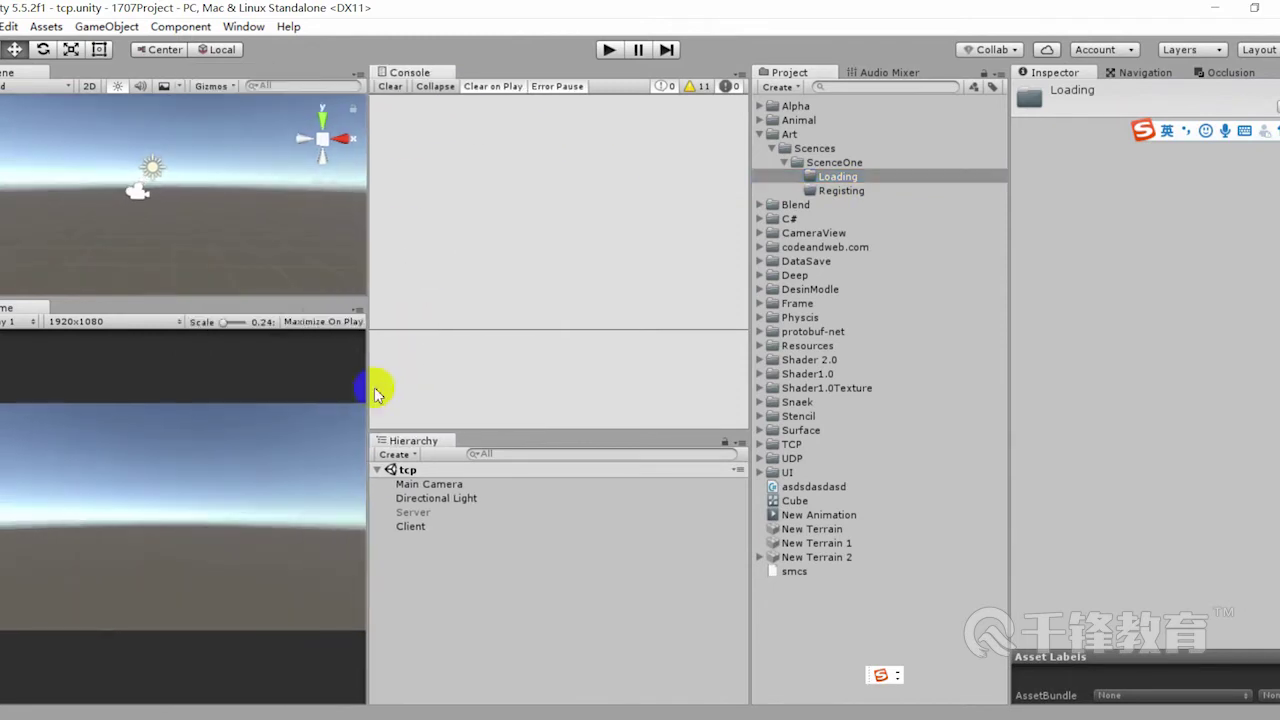
{"action": "left_click", "coordinate": [840, 190]}
{"action": "left_click", "coordinate": [842, 178]}
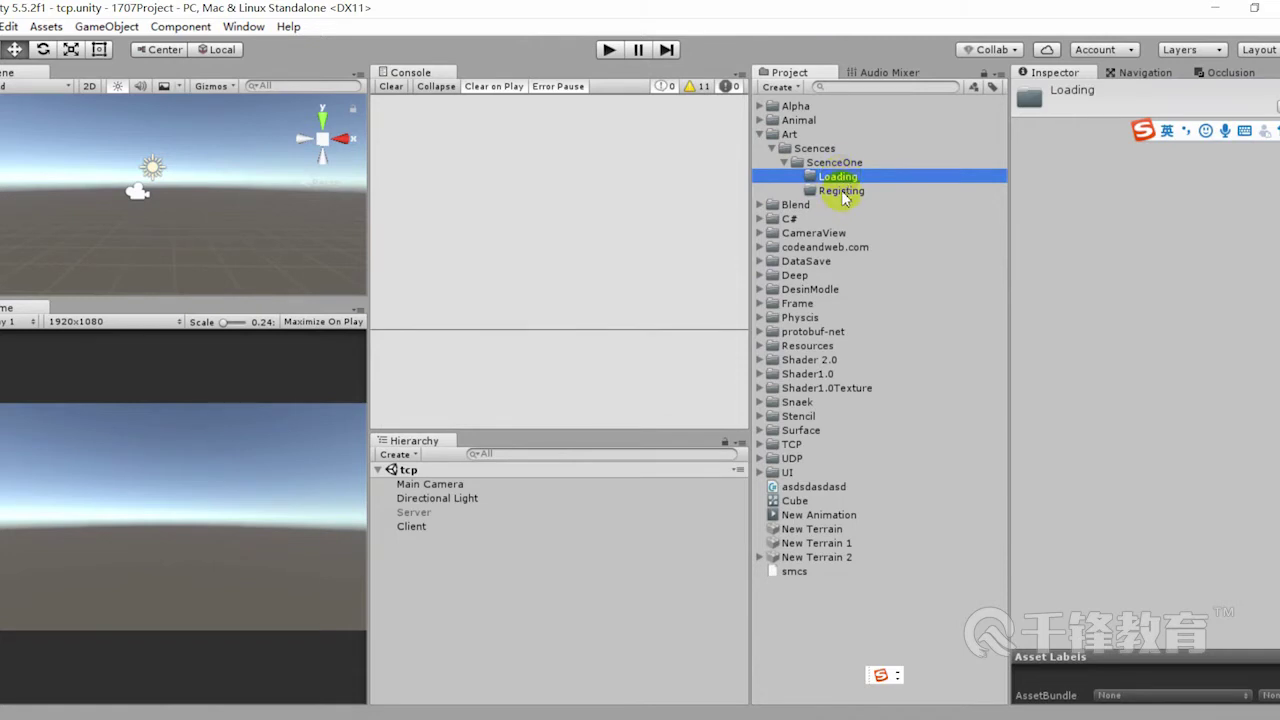
{"action": "left_click", "coordinate": [843, 191]}
{"action": "left_click", "coordinate": [834, 163]}
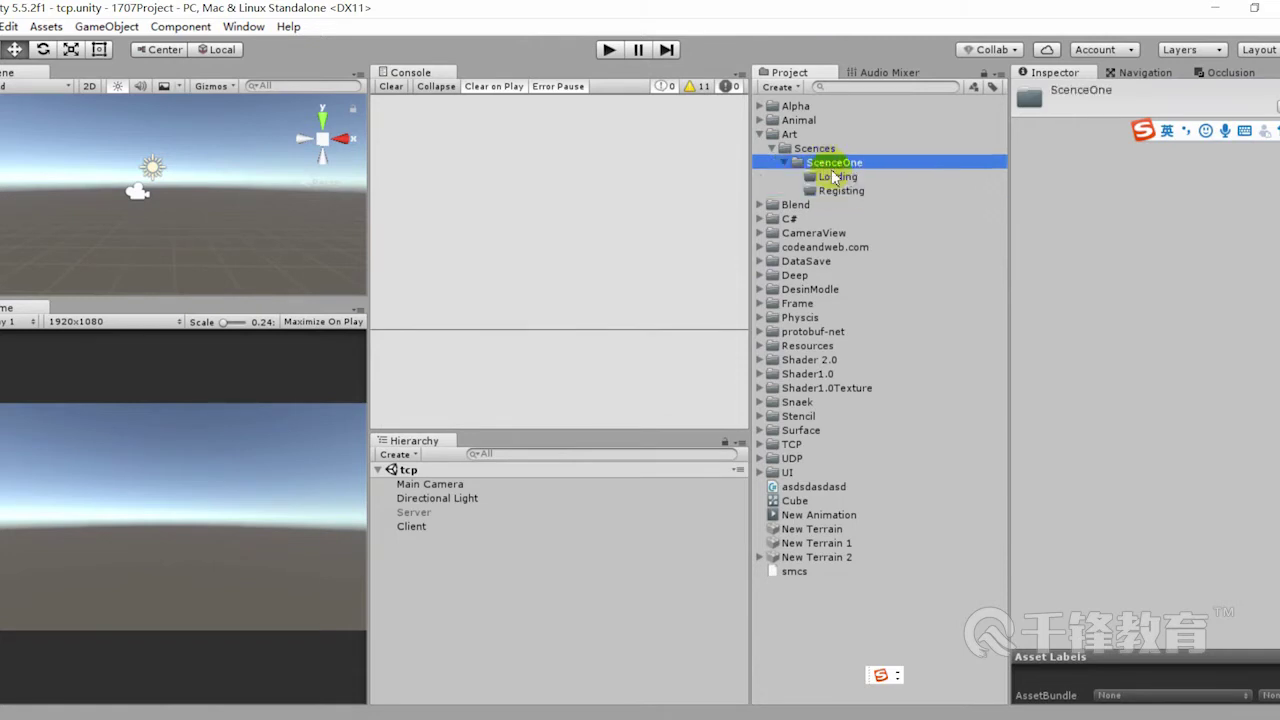
{"action": "left_click", "coordinate": [845, 178]}
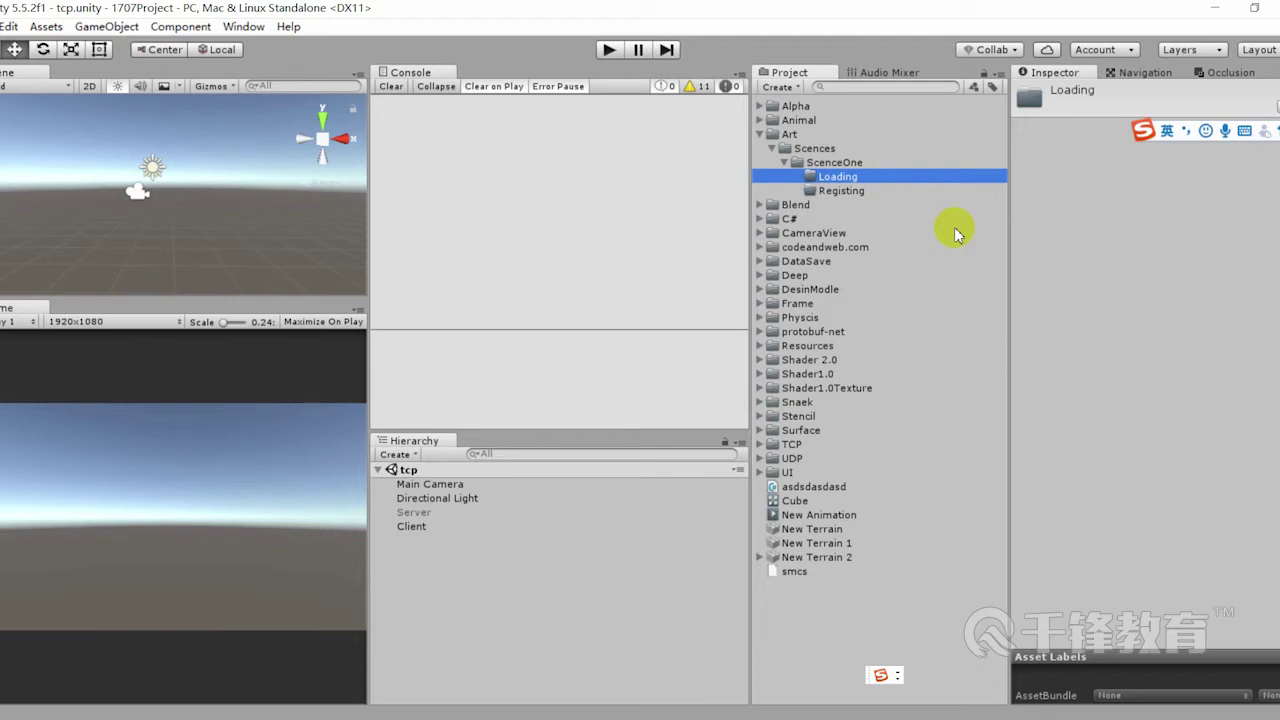
{"action": "left_click", "coordinate": [858, 195]}
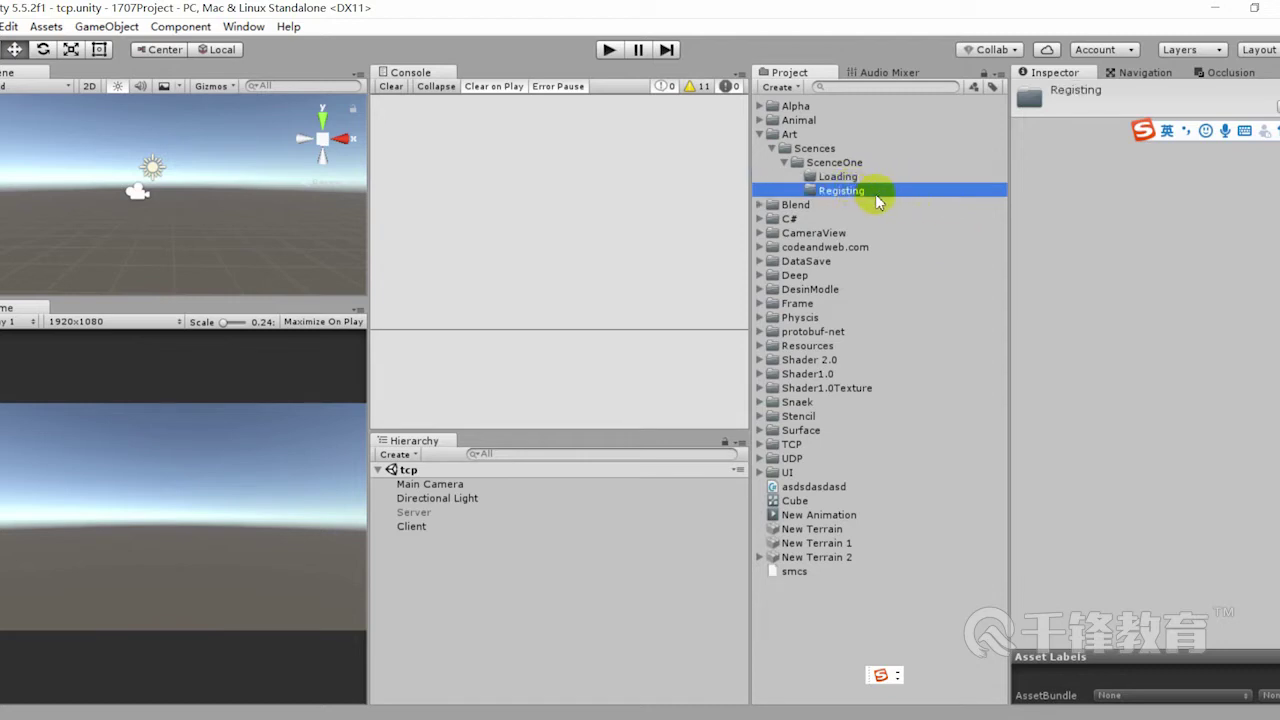
{"action": "left_click", "coordinate": [856, 178]}
Create a Texture subfolder inside the Loading folder
{"action": "right_click", "coordinate": [857, 177]}
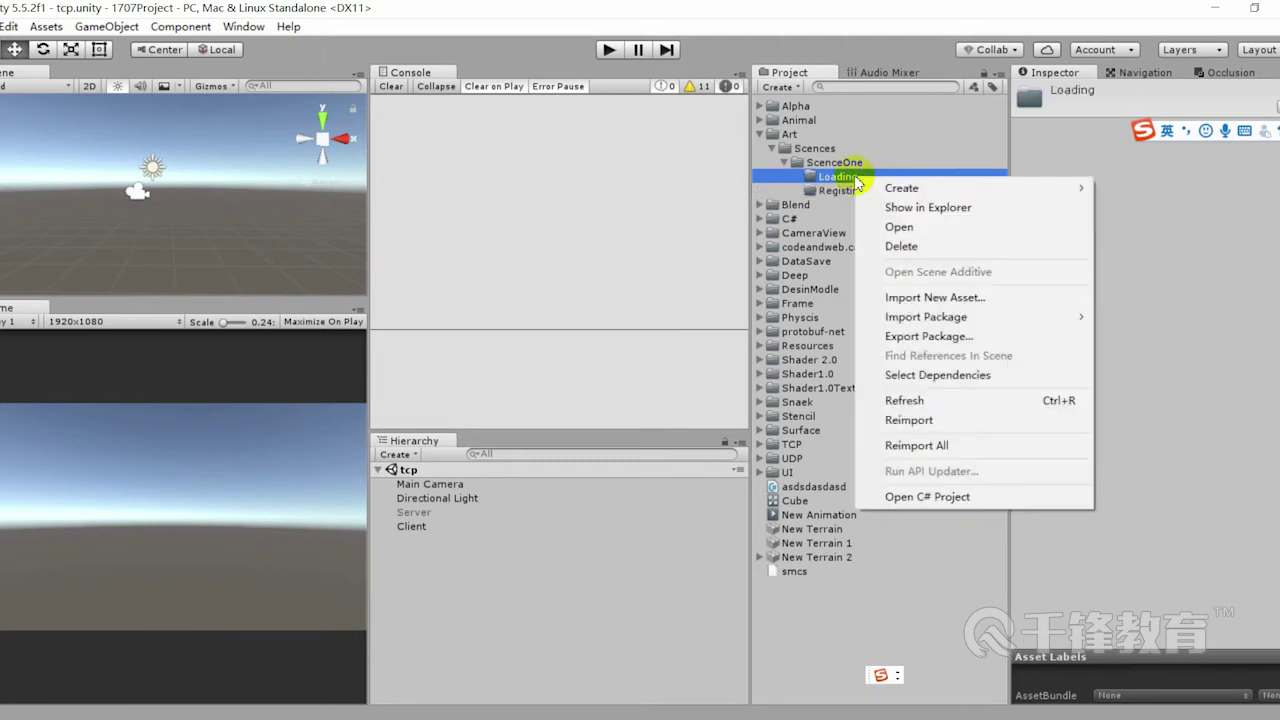
{"action": "mouse_move", "coordinate": [880, 187]}
{"action": "left_click", "coordinate": [779, 188]}
{"action": "type", "text": "Texture"}
{"action": "key", "text": "Return"}
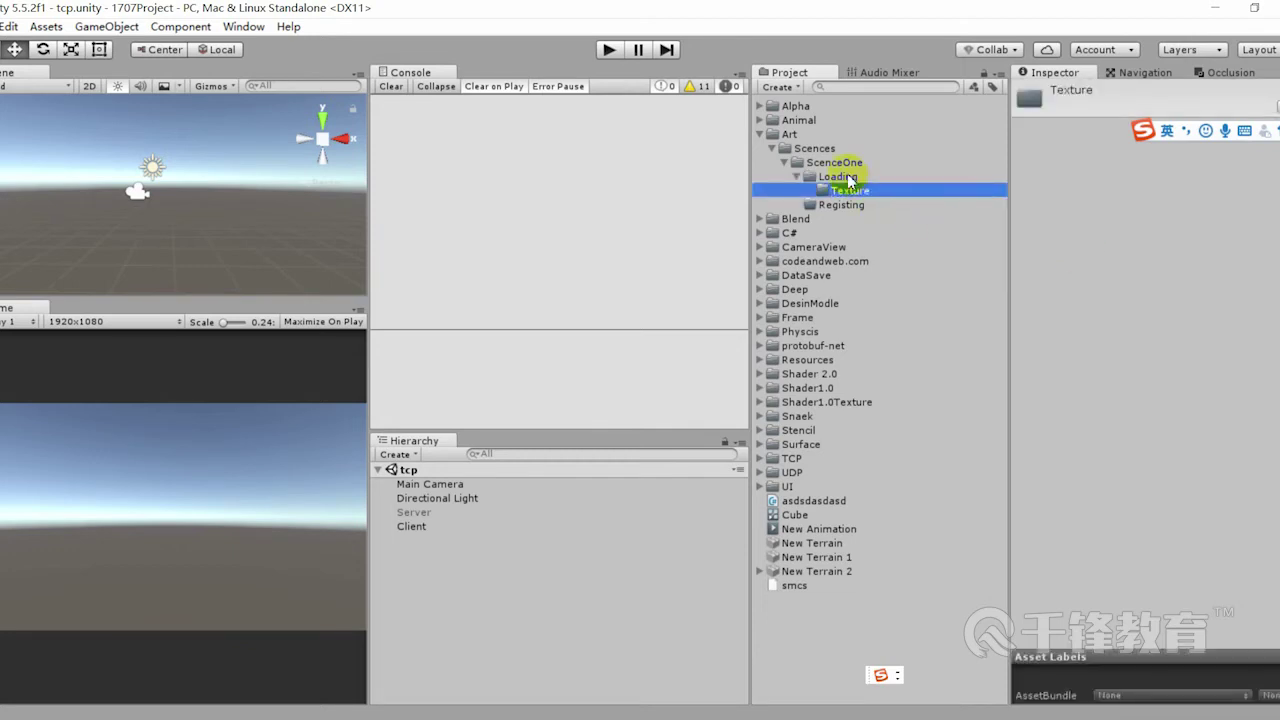
Add a second subfolder named Prefab under Loading
{"action": "left_click", "coordinate": [838, 177]}
{"action": "right_click", "coordinate": [848, 177]}
{"action": "mouse_move", "coordinate": [906, 190]}
{"action": "left_click", "coordinate": [1122, 190]}
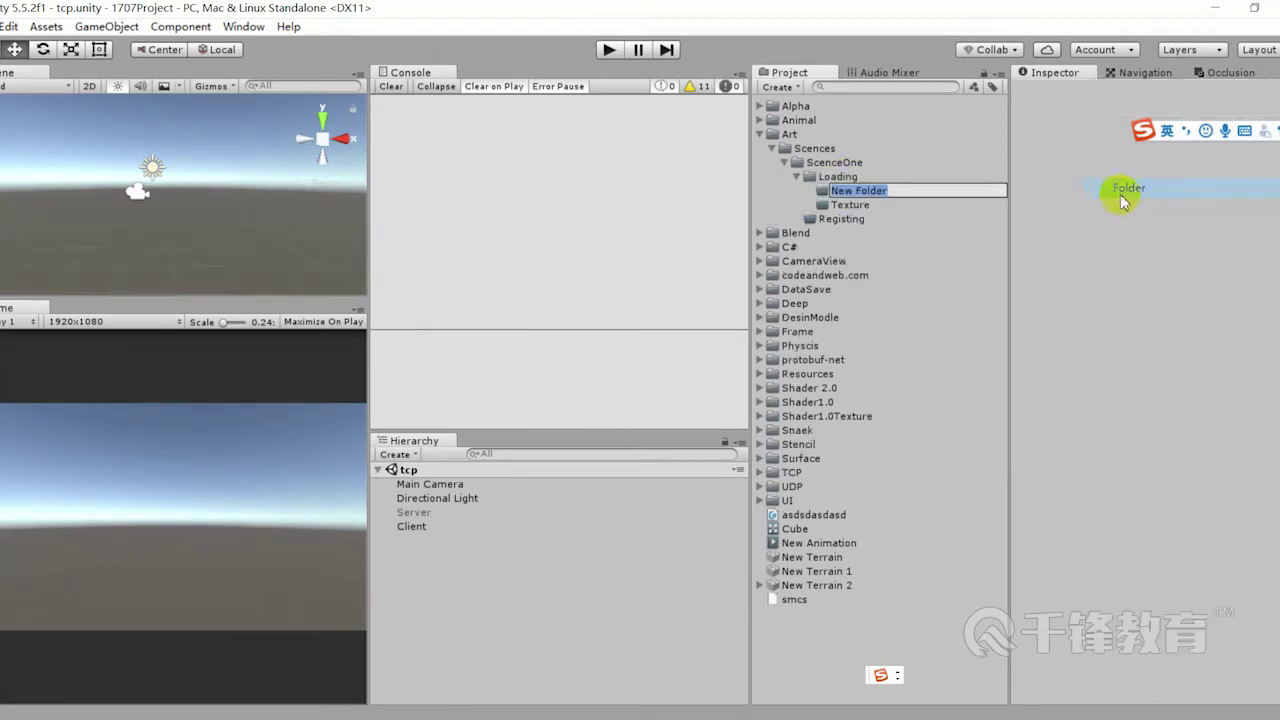
{"action": "key", "text": "Caps_Lock"}
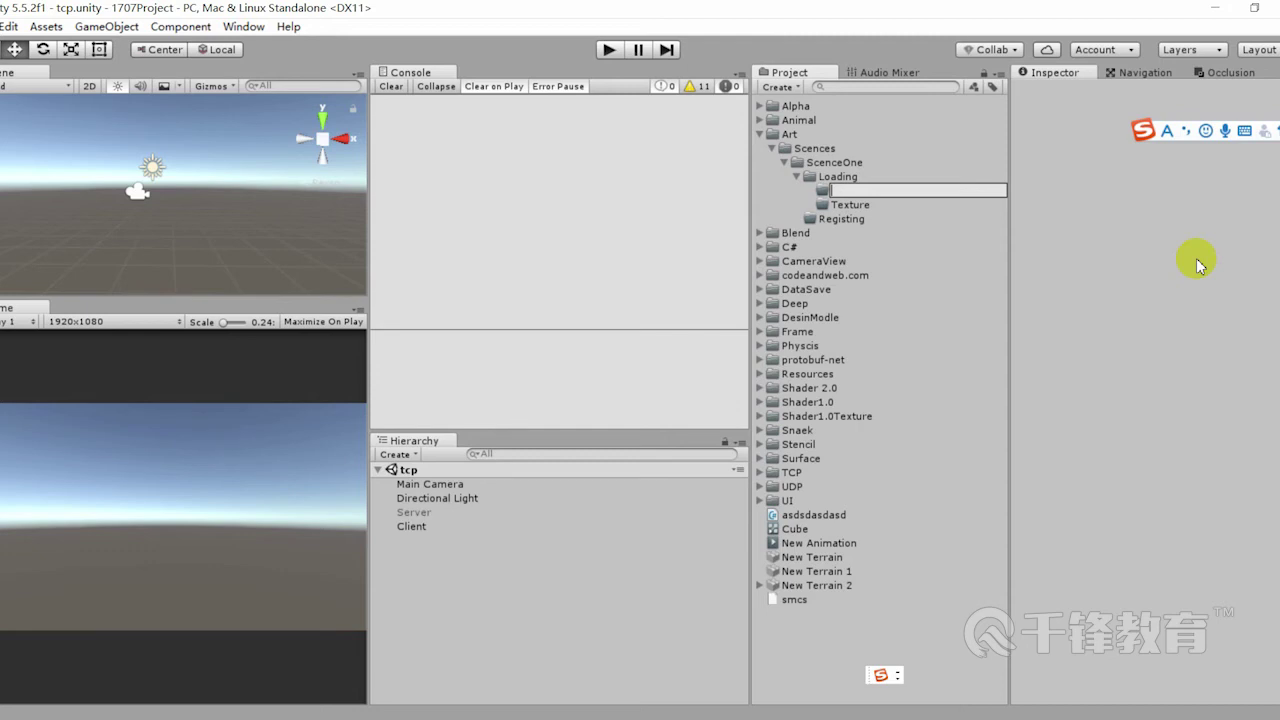
{"action": "type", "text": "p"}
{"action": "key", "text": "BackSpace"}
{"action": "type", "text": "Prefab"}
{"action": "key", "text": "Return"}
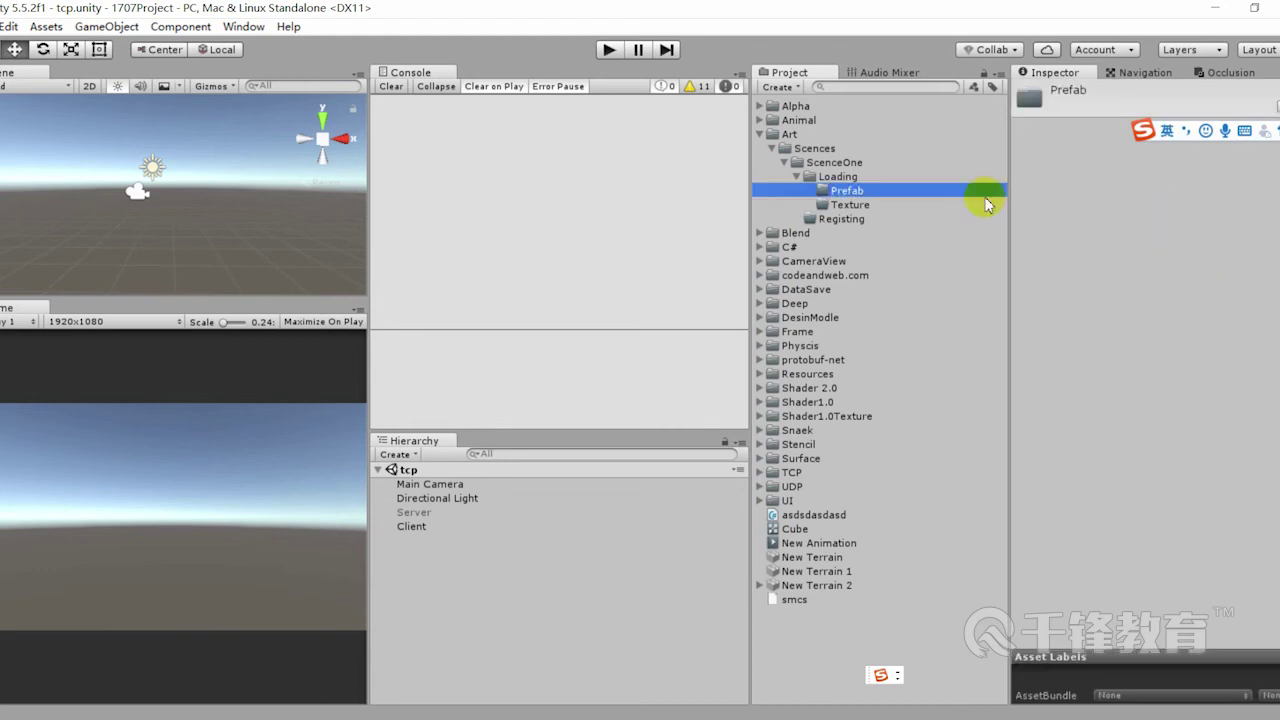
Add a third subfolder named Material under Loading
{"action": "right_click", "coordinate": [840, 177]}
{"action": "mouse_move", "coordinate": [1050, 191]}
{"action": "left_click", "coordinate": [1107, 191]}
{"action": "type", "text": "Material"}
{"action": "key", "text": "Return"}
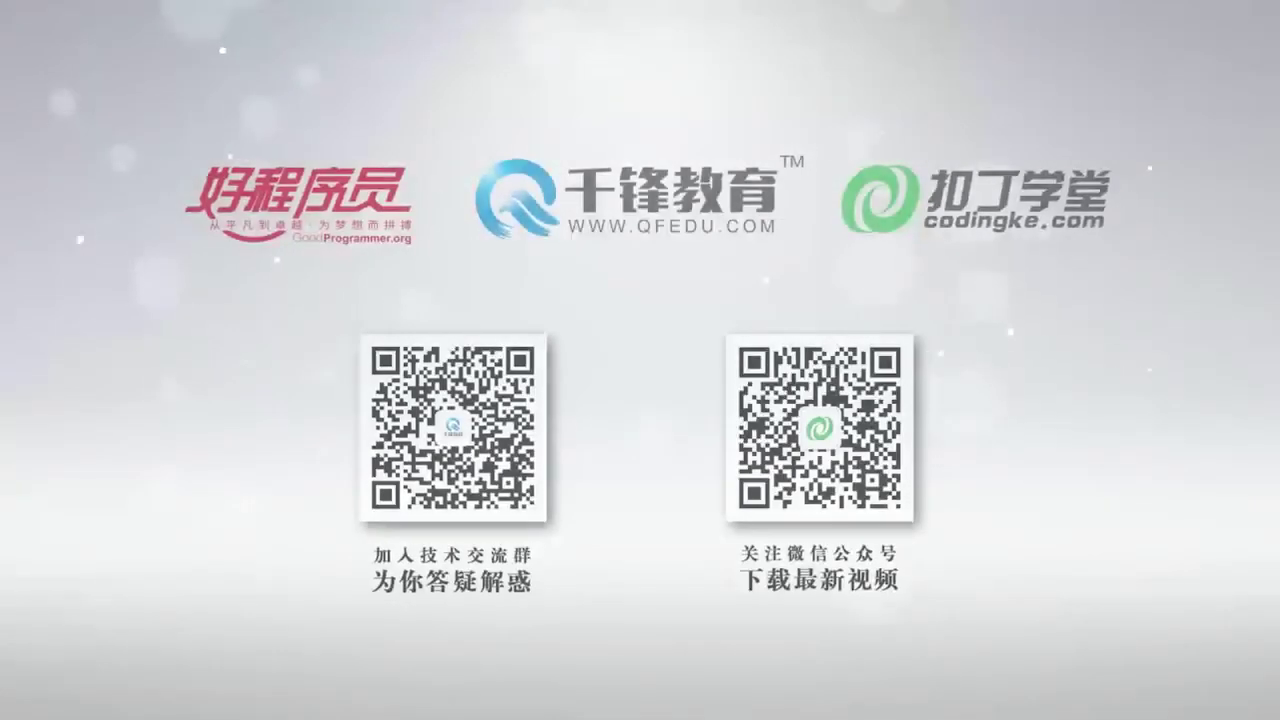